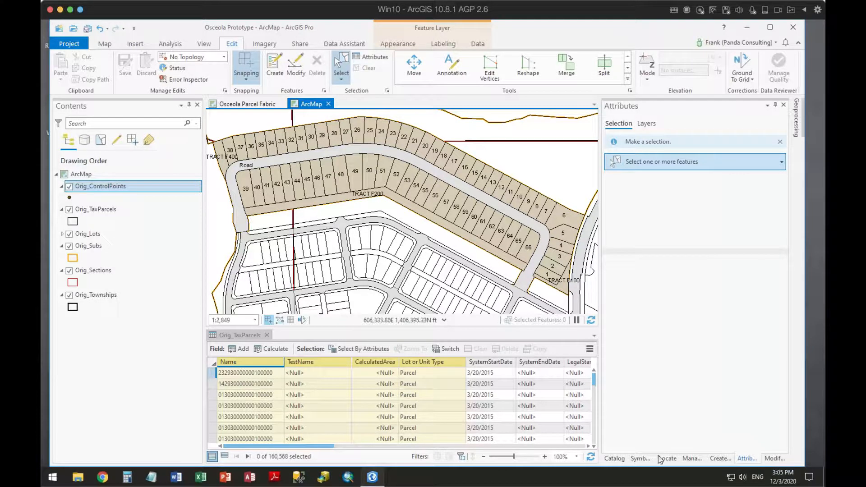
Step: Expand the InterimData feature dataset of Osceola.gdb in the project's databases to view its feature classes
{"action": "left_click", "coordinate": [615, 459]}
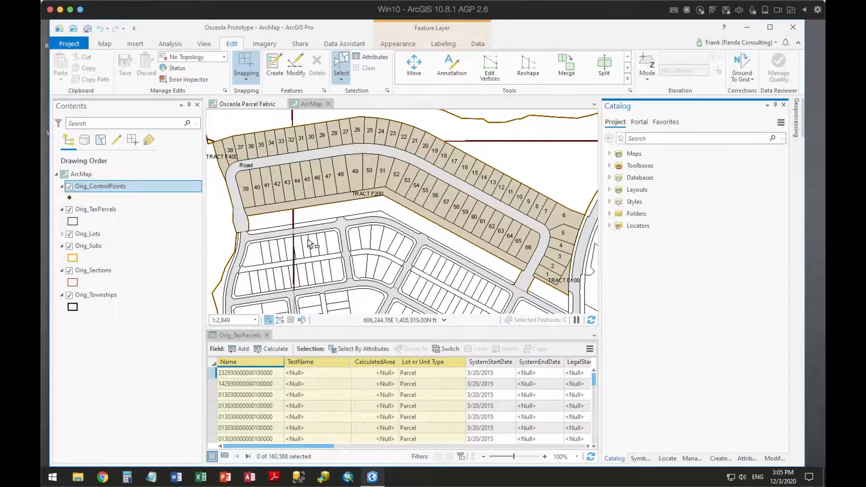
{"action": "left_click", "coordinate": [610, 178]}
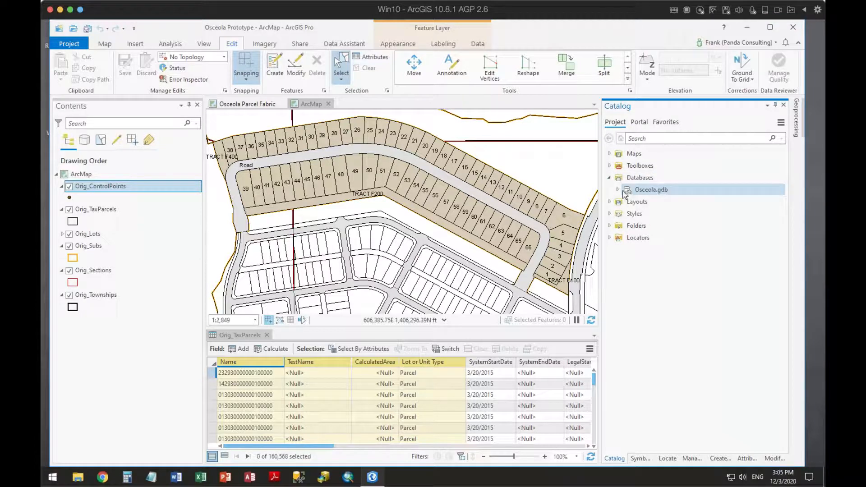
{"action": "left_click", "coordinate": [618, 190]}
{"action": "left_click", "coordinate": [658, 202]}
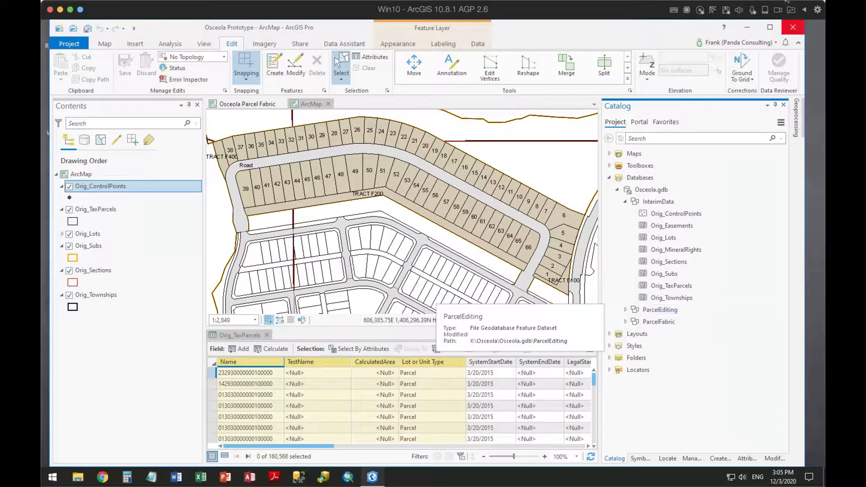
Step: Close the Osceola Prototype project with its changes saved, and open the recent map document Osceola.mxd in ArcMap
{"action": "left_click", "coordinate": [793, 27]}
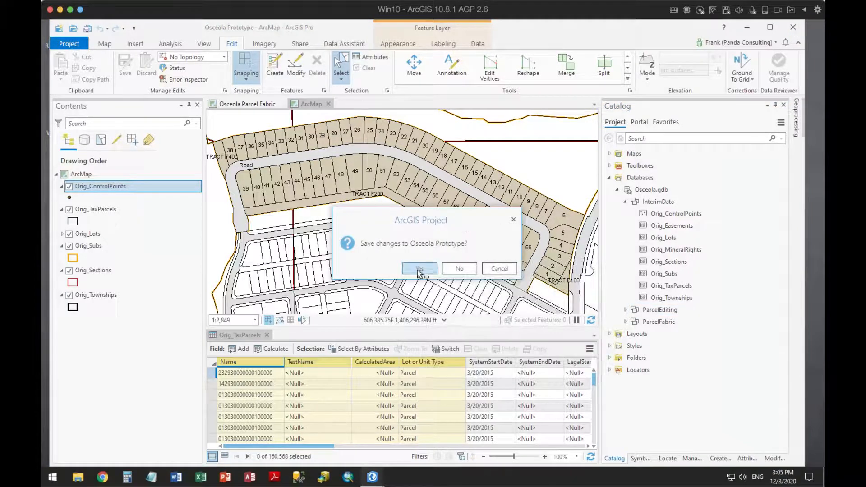
{"action": "left_click", "coordinate": [418, 269]}
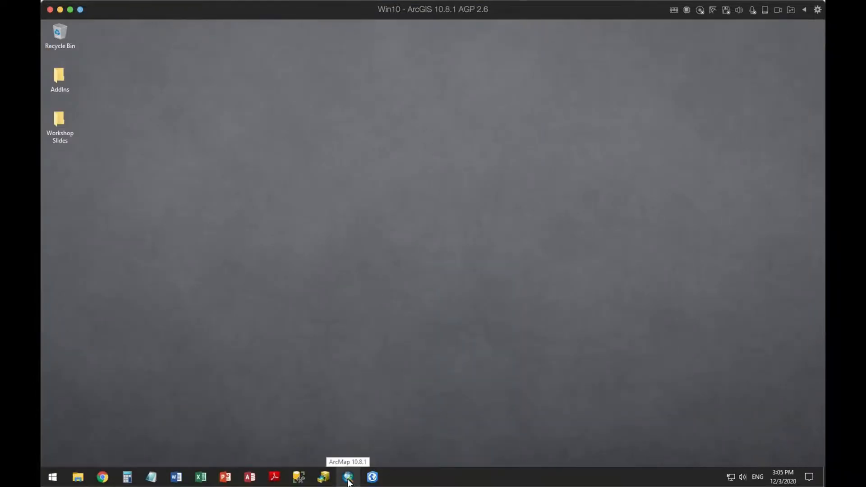
{"action": "left_click", "coordinate": [348, 481]}
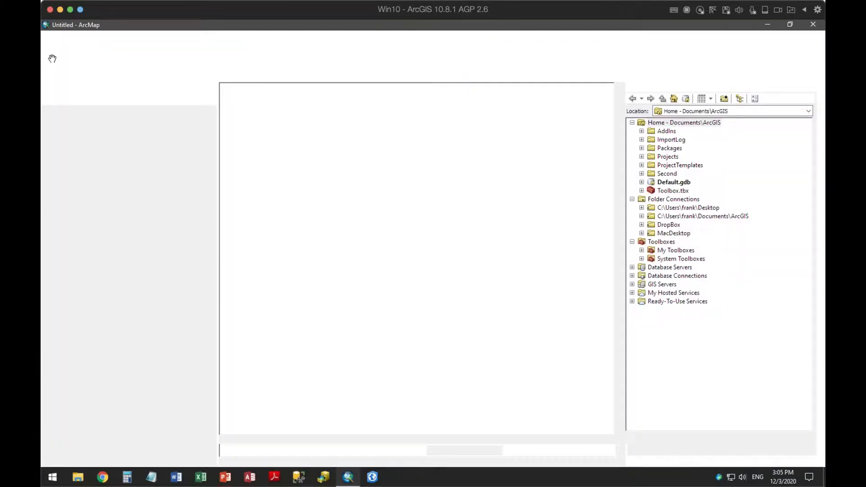
{"action": "left_click", "coordinate": [51, 37]}
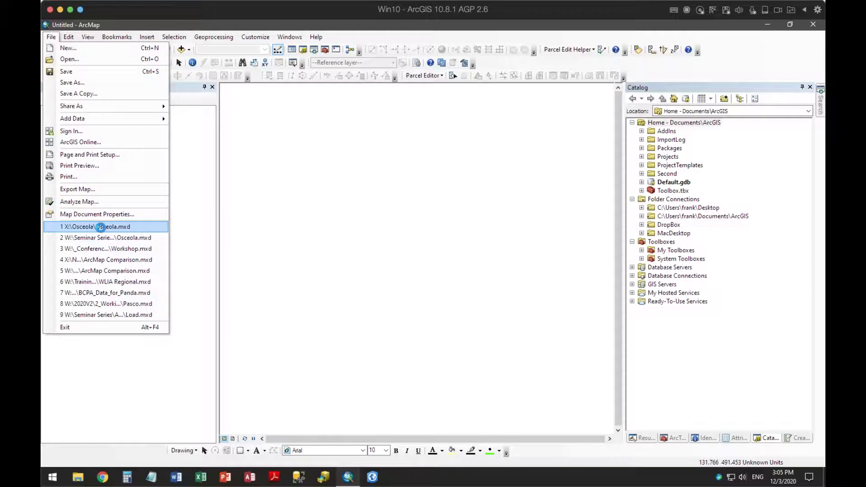
{"action": "left_click", "coordinate": [100, 227]}
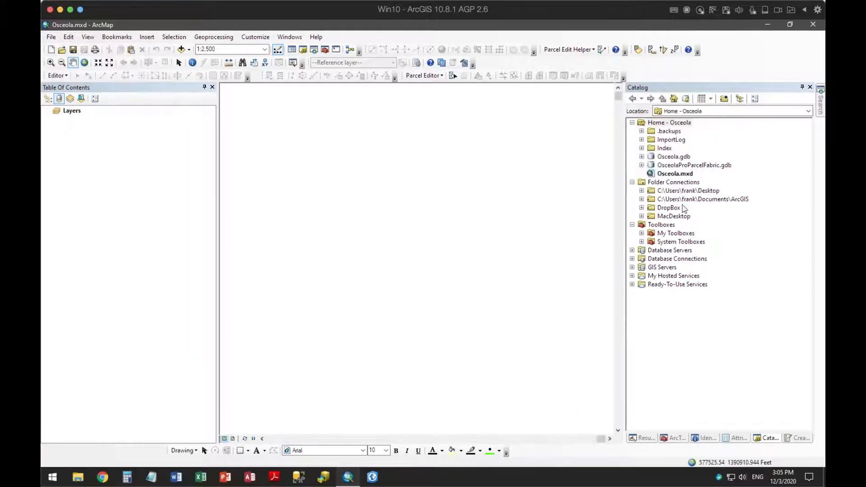
Step: Add the InterimData feature dataset from Osceola.gdb to the empty map and inspect its layers up close
{"action": "left_click", "coordinate": [642, 157]}
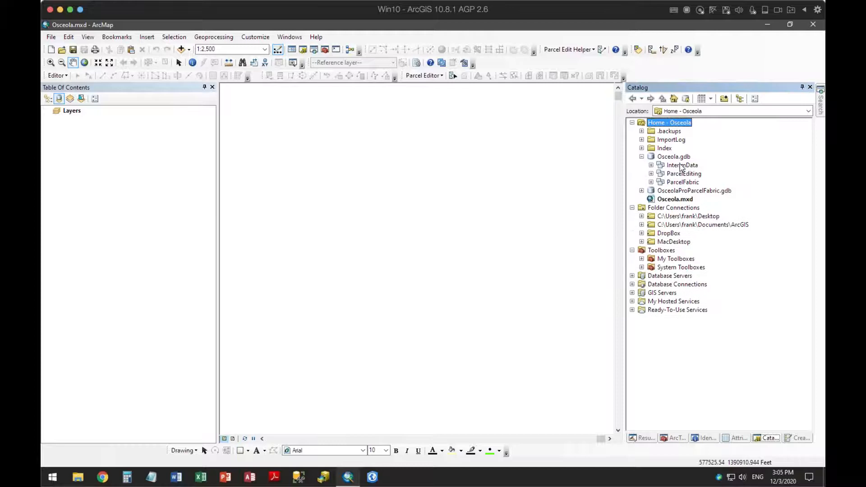
{"action": "left_click", "coordinate": [674, 165]}
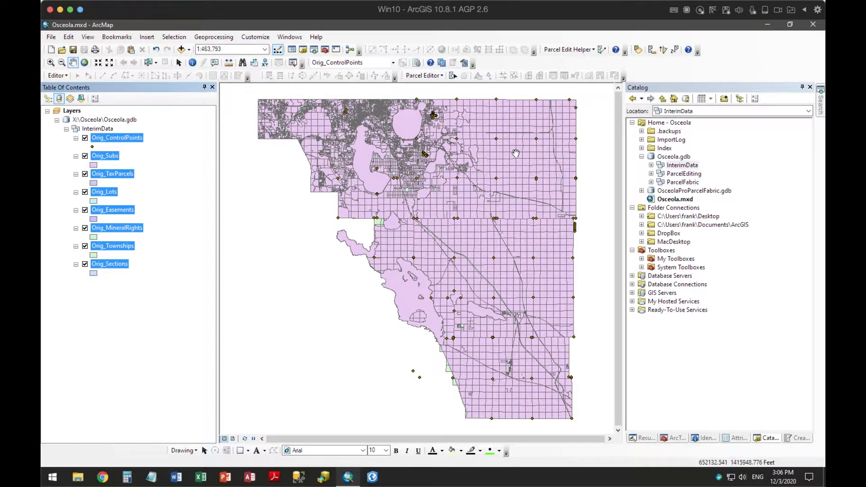
{"action": "scroll", "coordinate": [516, 154], "scroll_direction": "up", "scroll_amount": 3}
{"action": "scroll", "coordinate": [509, 193], "scroll_direction": "up", "scroll_amount": 1}
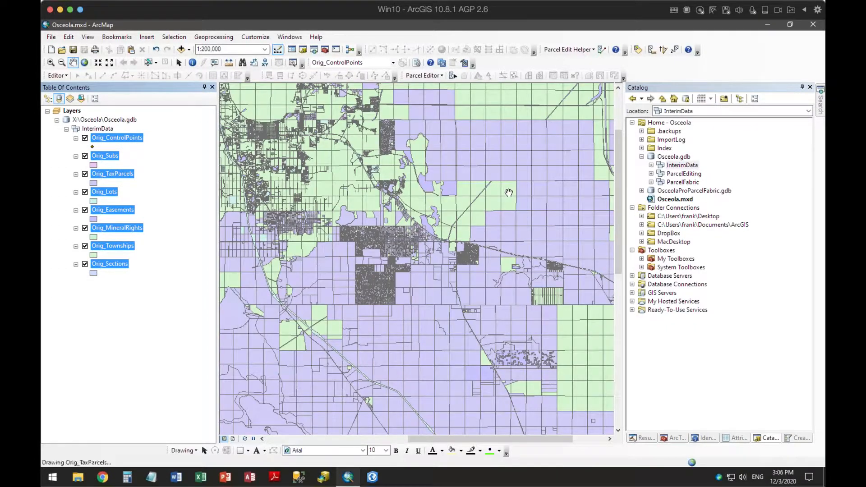
Step: List the map's layers by drawing order, and close ArcMap
{"action": "left_click", "coordinate": [98, 129]}
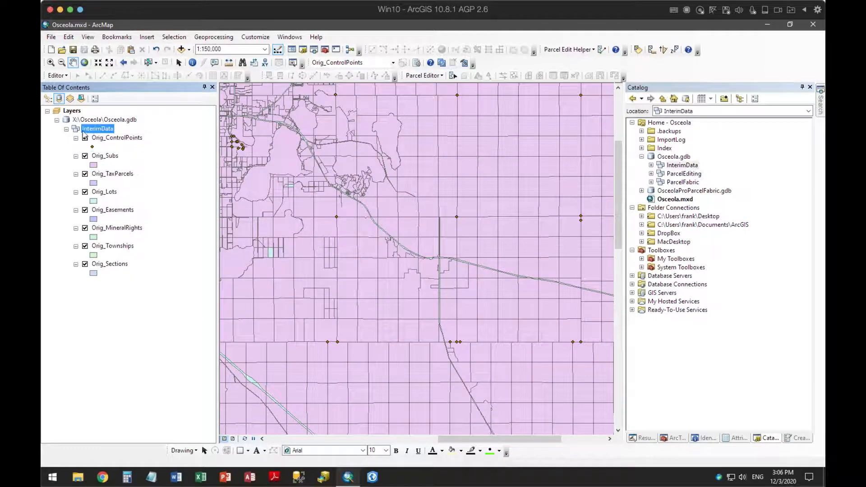
{"action": "left_click", "coordinate": [48, 98]}
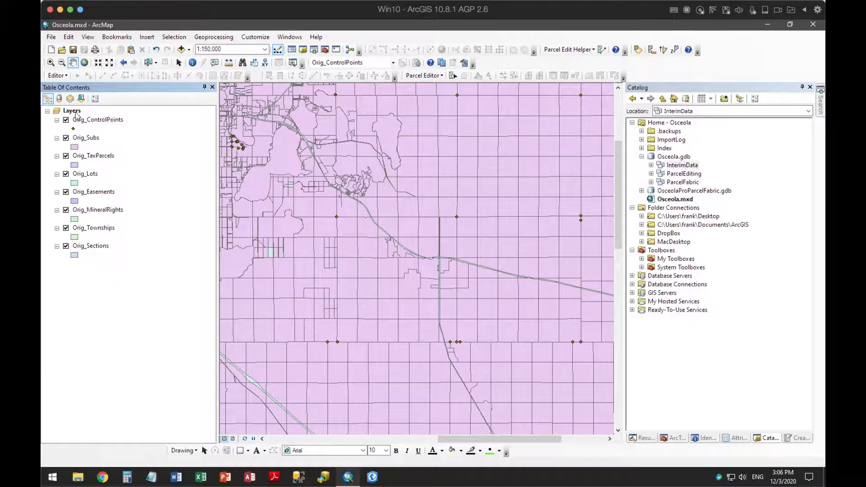
{"action": "left_click", "coordinate": [812, 26]}
{"action": "left_click", "coordinate": [436, 270]}
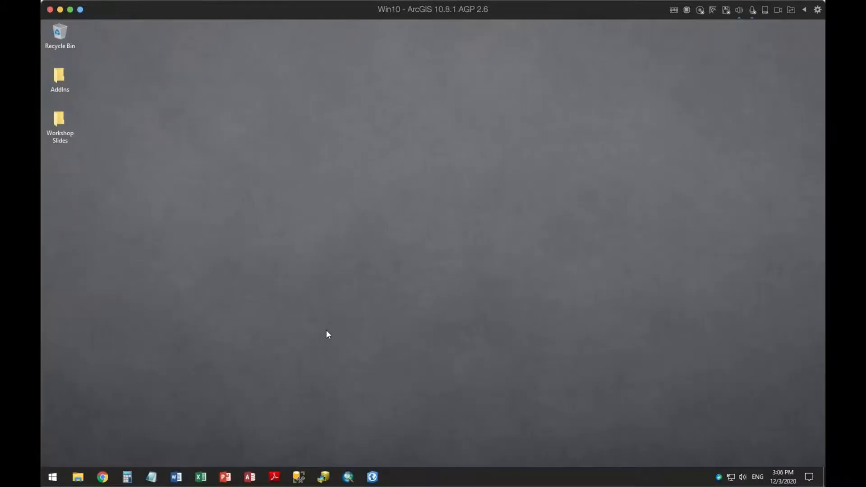
Step: Reopen the Osceola Prototype project in ArcGIS Pro and open the attribute rules of the Orig_TaxParcels layer
{"action": "left_click", "coordinate": [373, 479]}
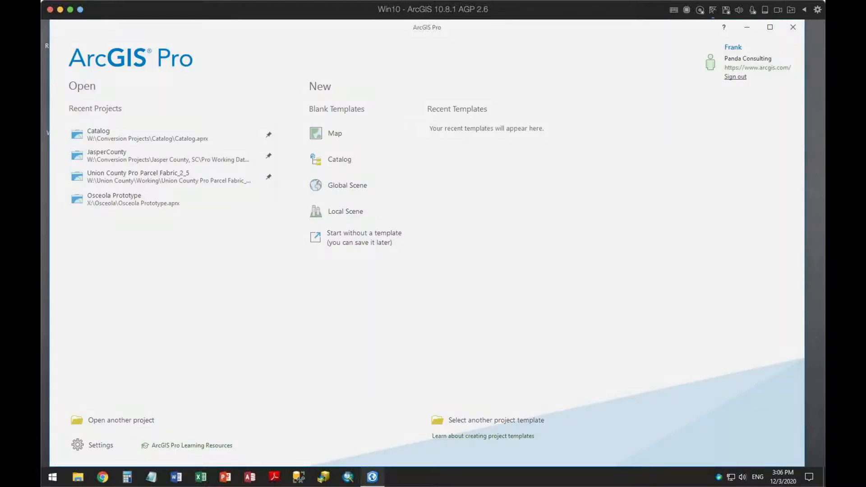
{"action": "left_click", "coordinate": [128, 205]}
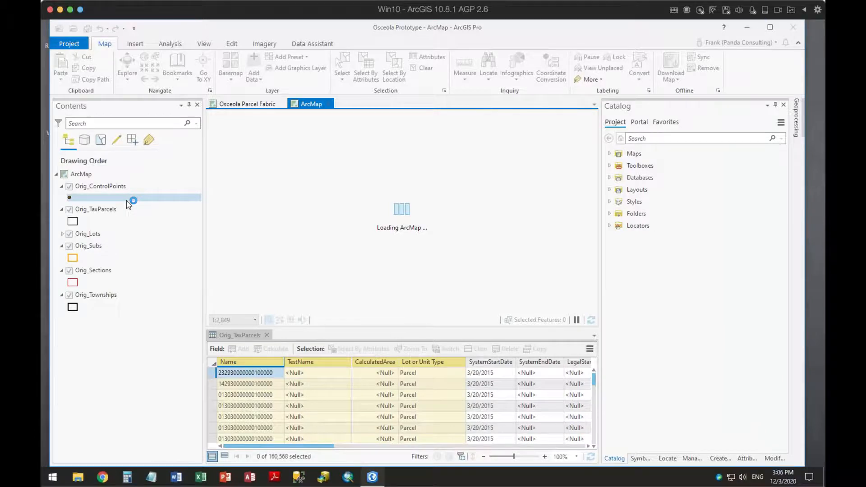
{"action": "left_click", "coordinate": [105, 210]}
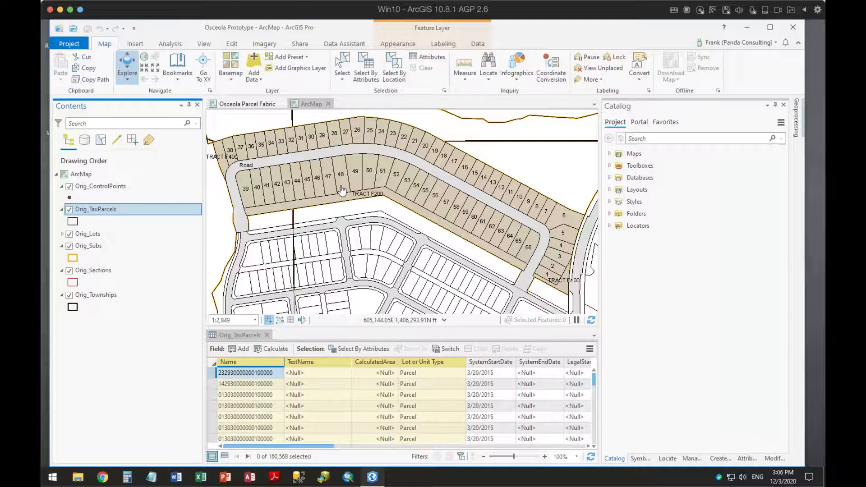
{"action": "right_click", "coordinate": [106, 213]}
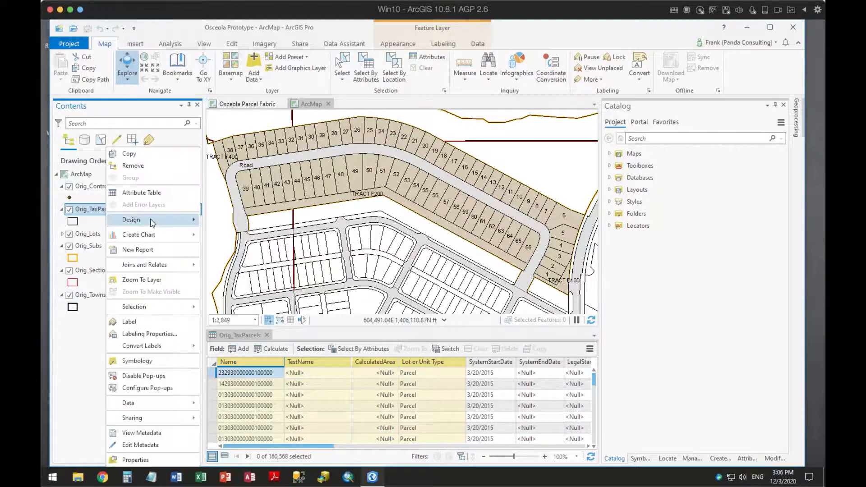
{"action": "mouse_move", "coordinate": [152, 223]}
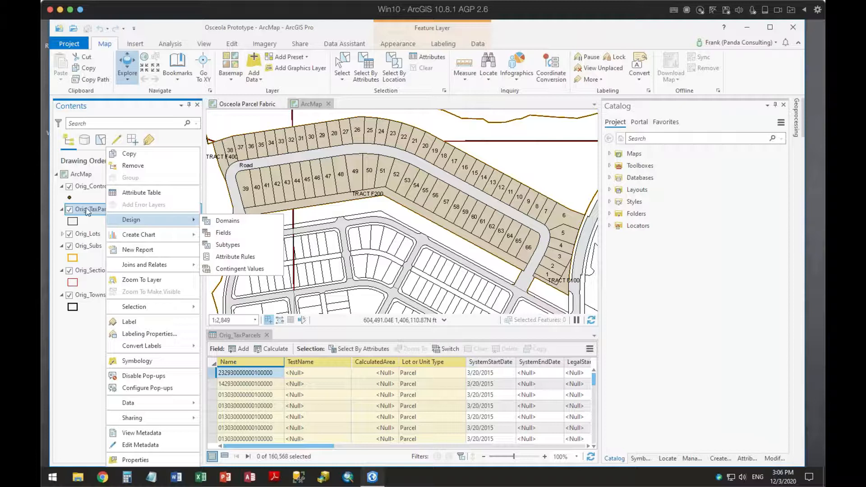
{"action": "left_click", "coordinate": [223, 259]}
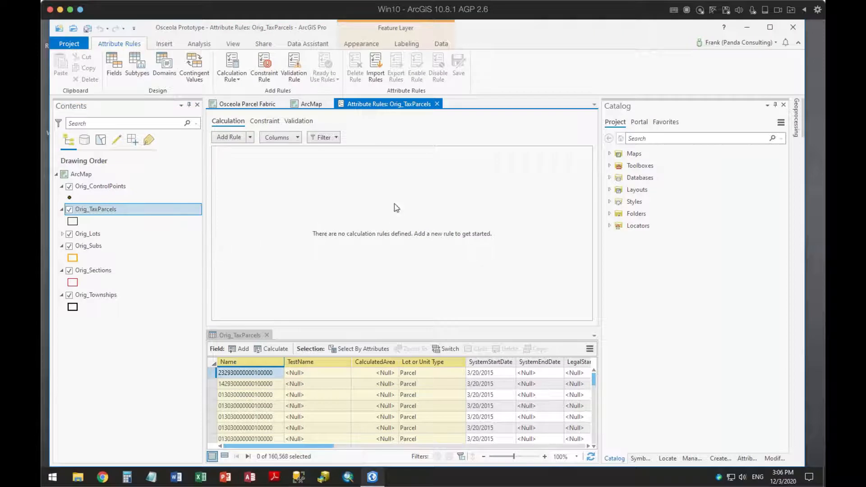
Step: Add a calculation rule named Calc Acres to Orig_TaxParcels, closing the attribute table to make room for the rule's settings
{"action": "left_click", "coordinate": [230, 139]}
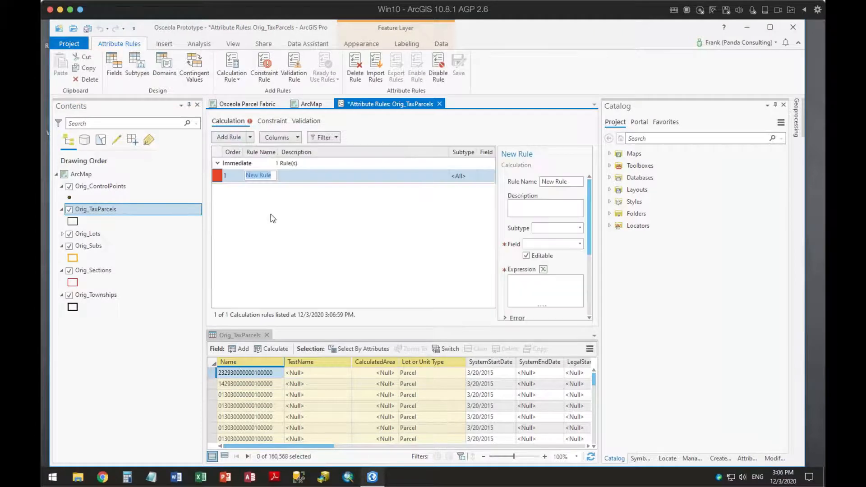
{"action": "left_click", "coordinate": [569, 181]}
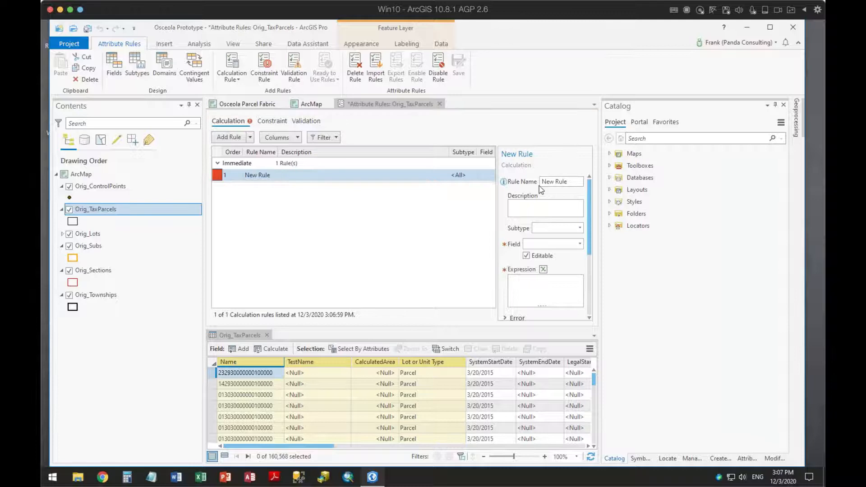
{"action": "left_click", "coordinate": [267, 336]}
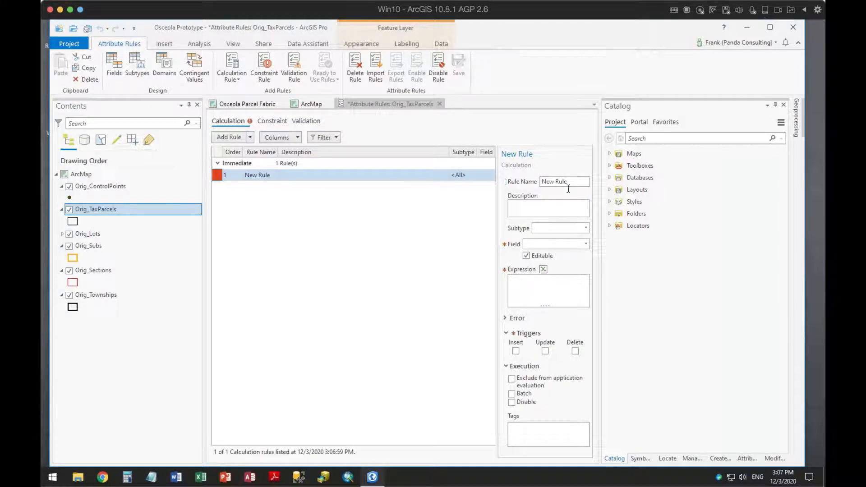
{"action": "left_click", "coordinate": [545, 184]}
{"action": "type", "text": "Calc Acres"}
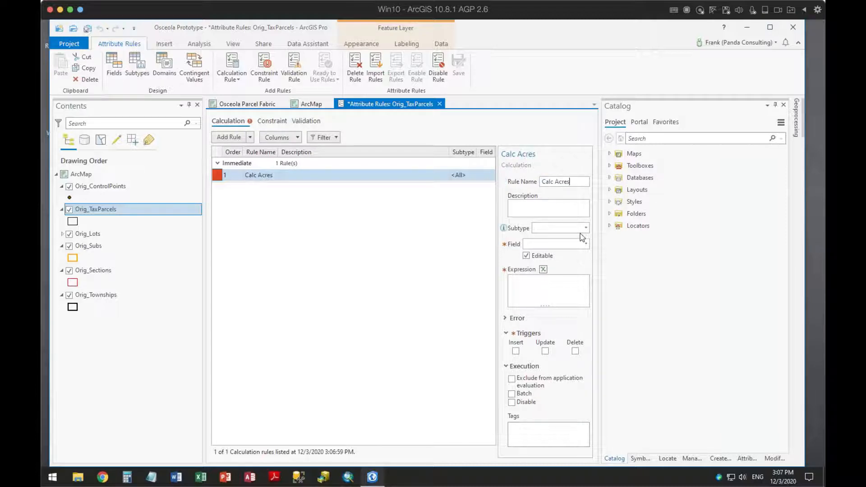
Step: Set the field calculated by the Calc Acres rule to CalculatedArea
{"action": "left_click", "coordinate": [542, 207]}
{"action": "left_click", "coordinate": [586, 244]}
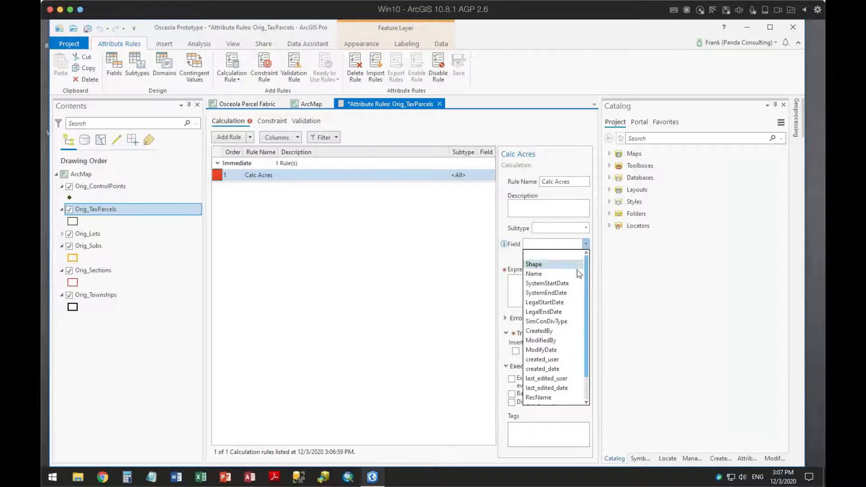
{"action": "scroll", "coordinate": [566, 372], "scroll_direction": "down", "scroll_amount": 1}
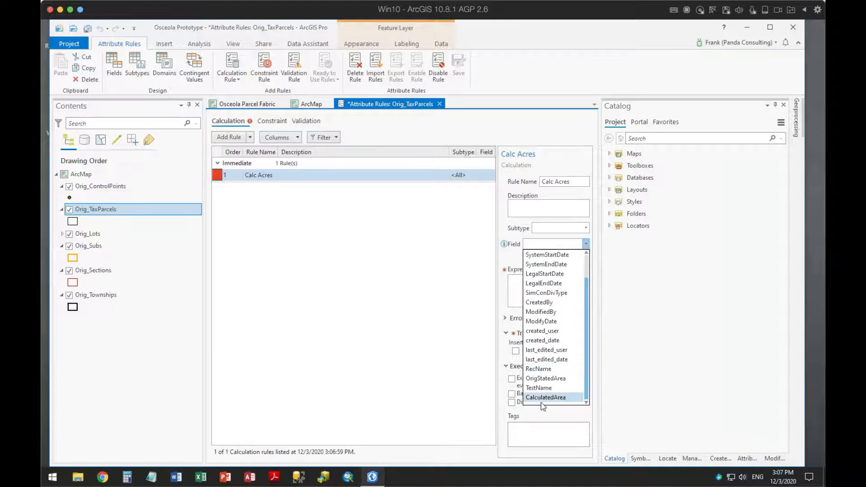
{"action": "left_click", "coordinate": [542, 401]}
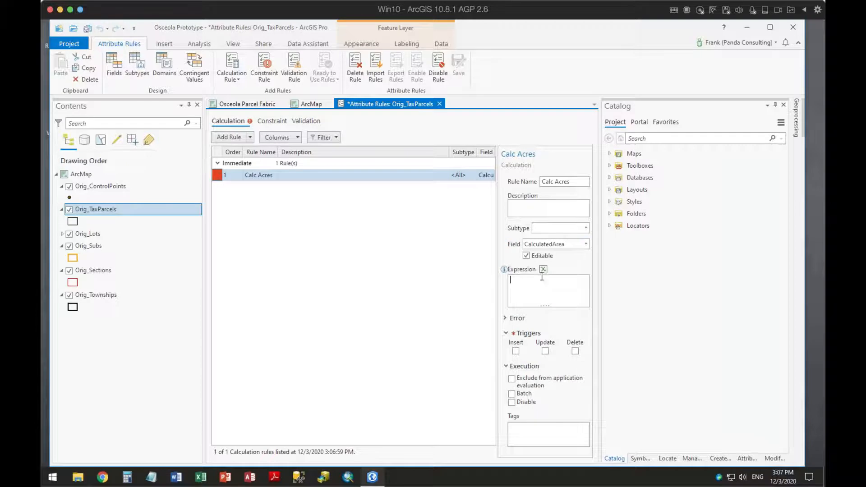
Step: Build the rule's Arcade expression as Area($feature,"acres"), validate it and accept it
{"action": "left_click", "coordinate": [543, 269]}
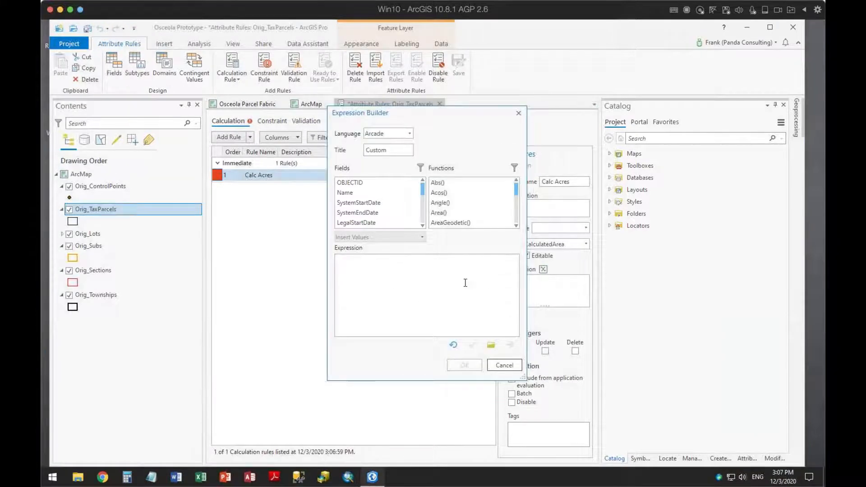
{"action": "type", "text": "Area("}
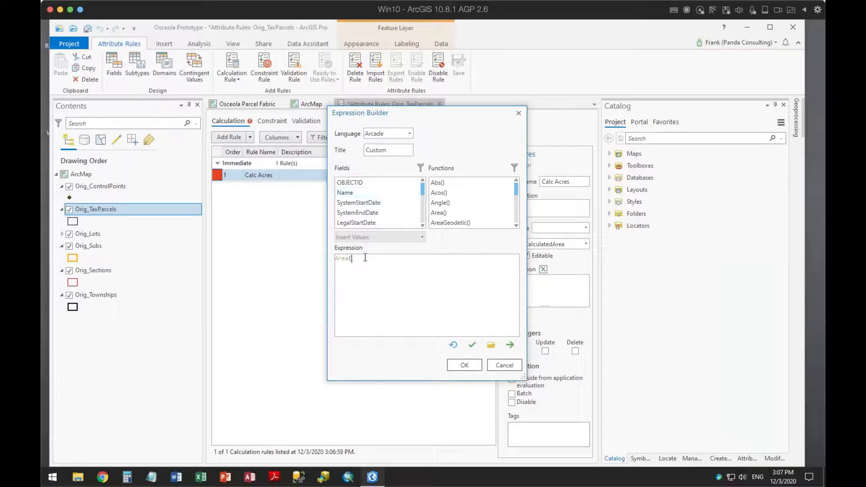
{"action": "type", "text": "$feature,\"acres\")"}
{"action": "left_click", "coordinate": [474, 346]}
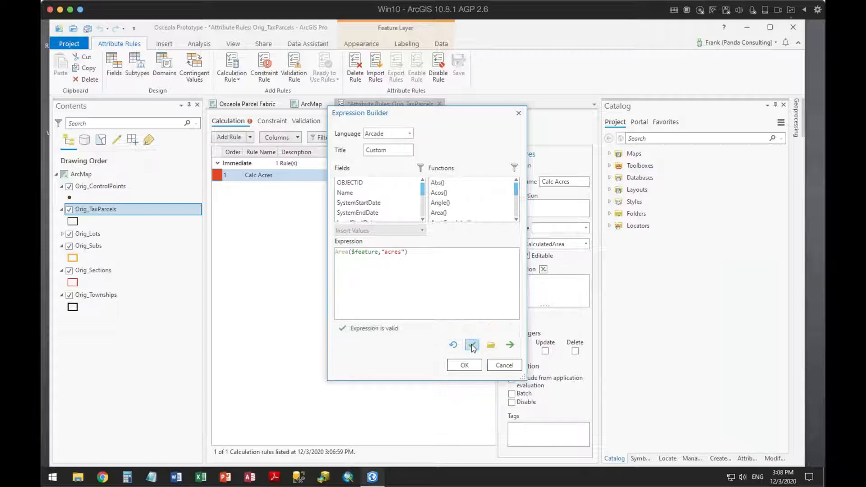
{"action": "left_click", "coordinate": [465, 365]}
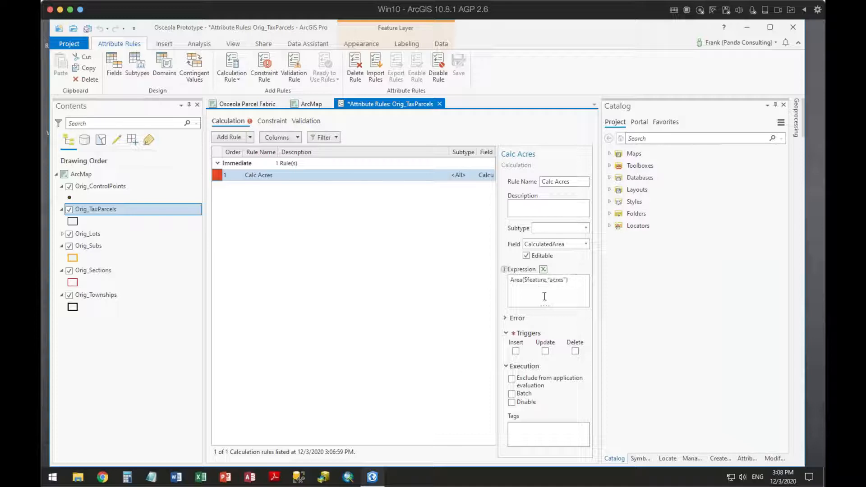
Step: Trigger the Calc Acres rule on insert and update, check its error settings, and save the attribute rules
{"action": "left_click", "coordinate": [516, 351]}
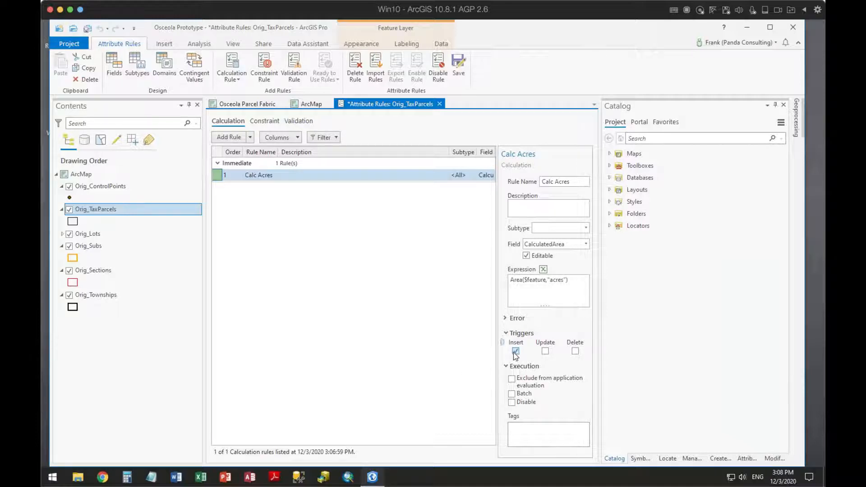
{"action": "left_click", "coordinate": [546, 352]}
{"action": "left_click", "coordinate": [506, 318]}
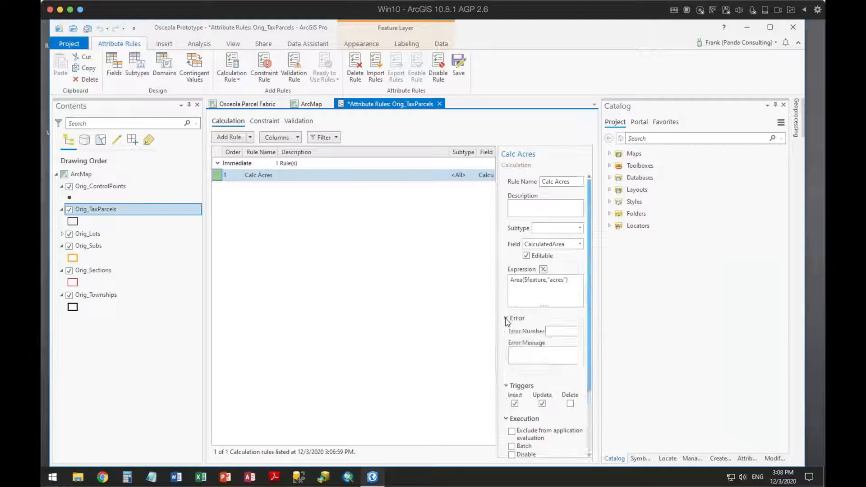
{"action": "left_click", "coordinate": [506, 319]}
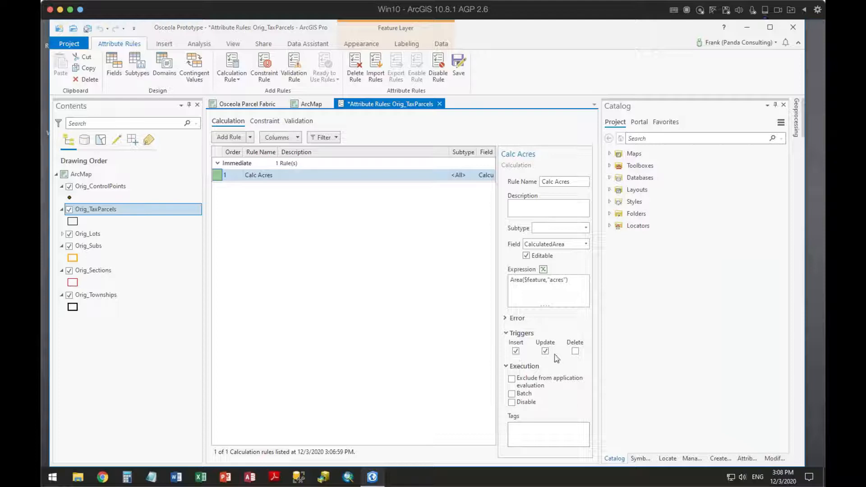
{"action": "left_click", "coordinate": [459, 66]}
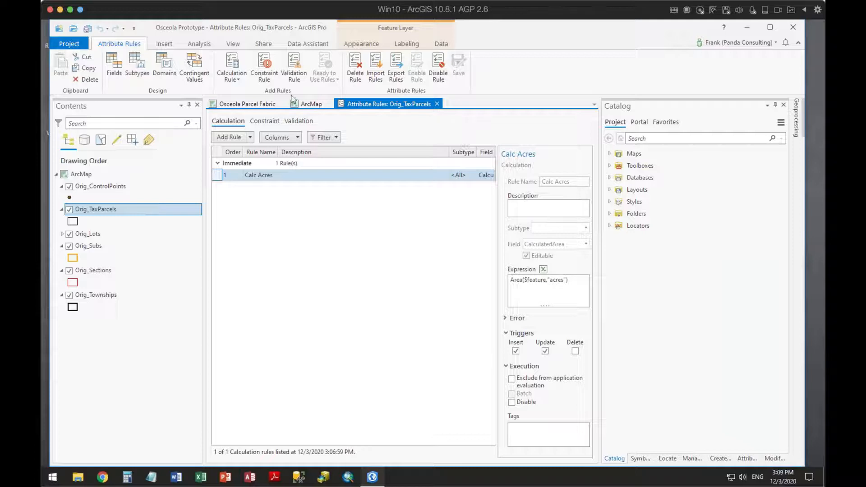
Step: Save the Osceola Prototype project, end the ArcGIS Pro task through Windows Task Manager and close Task Manager
{"action": "left_click", "coordinate": [88, 29]}
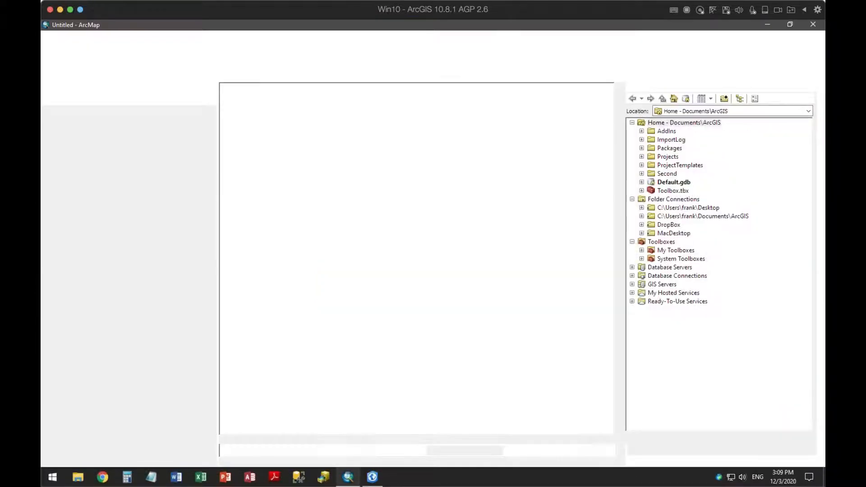
{"action": "left_click", "coordinate": [383, 472]}
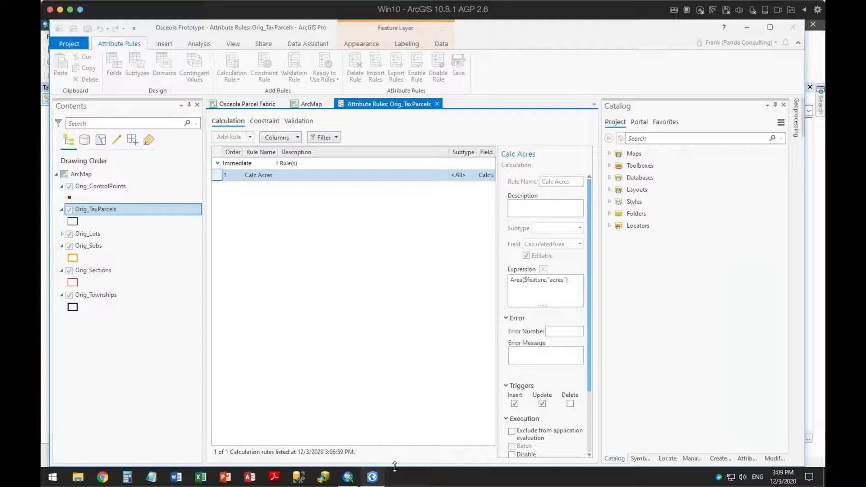
{"action": "right_click", "coordinate": [437, 478]}
{"action": "left_click", "coordinate": [462, 426]}
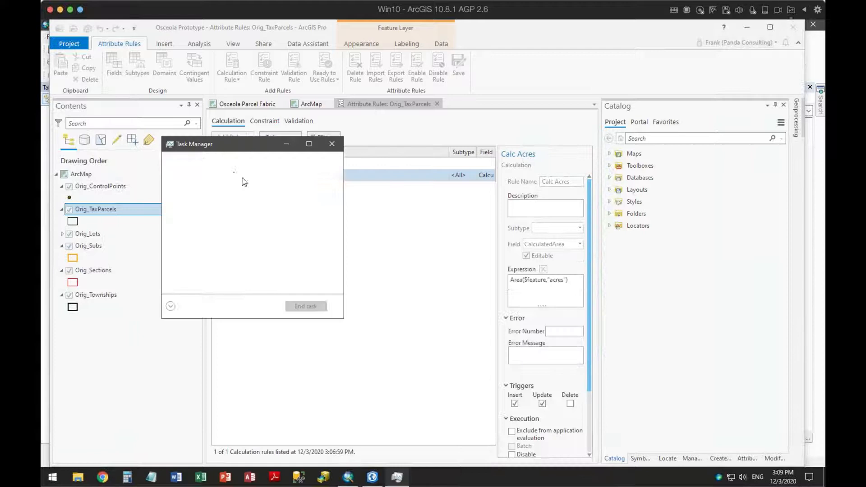
{"action": "left_click", "coordinate": [215, 160]}
{"action": "left_click", "coordinate": [318, 306]}
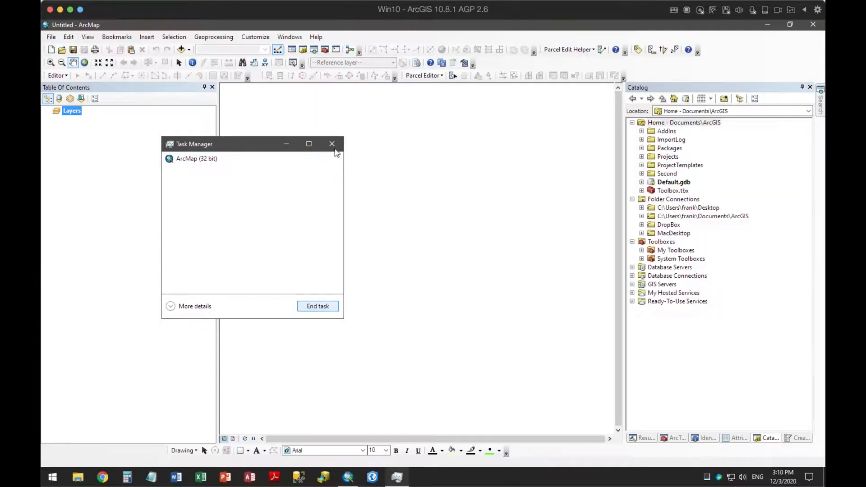
{"action": "left_click", "coordinate": [333, 144]}
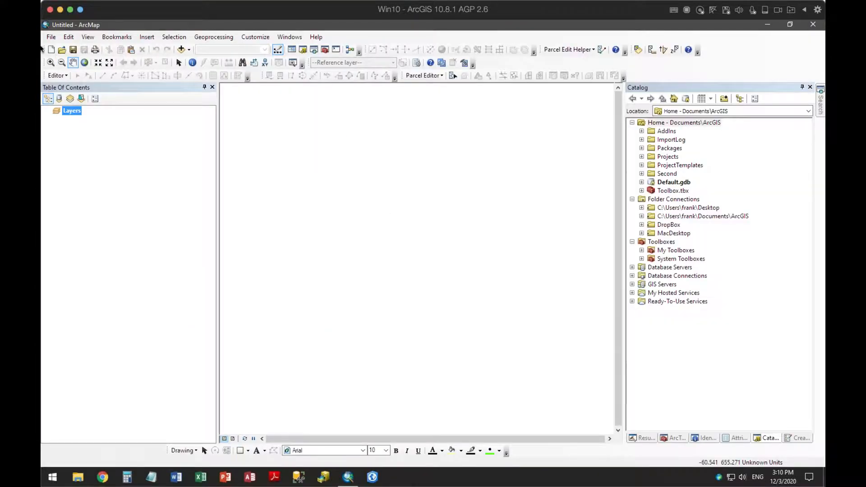
Step: Open the recent Osceola.mxd in ArcMap and try to add the InterimData dataset from Osceola.gdb to the map
{"action": "left_click", "coordinate": [51, 37]}
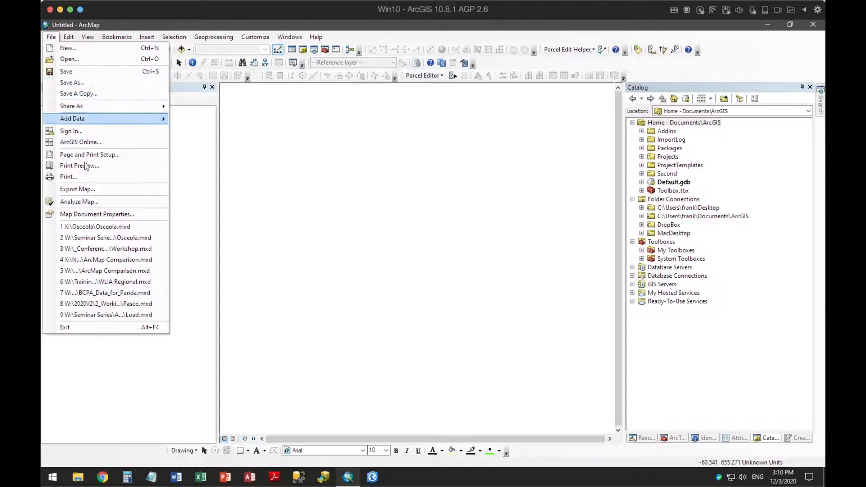
{"action": "left_click", "coordinate": [91, 227]}
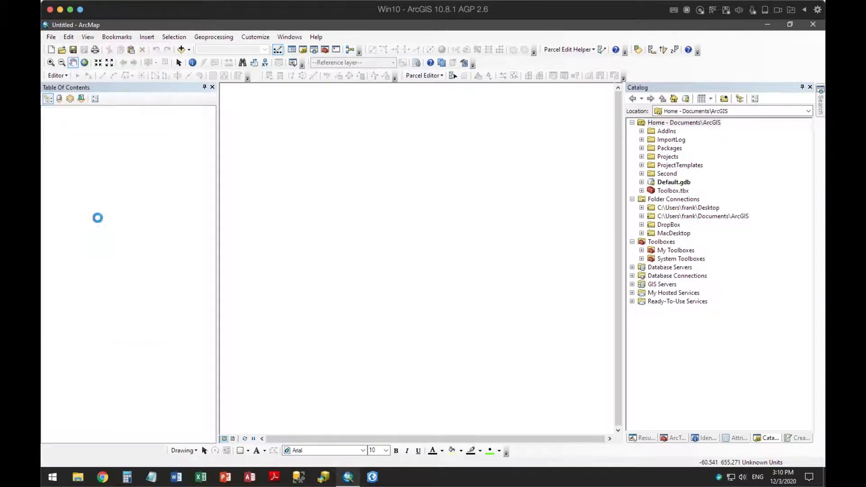
{"action": "left_click", "coordinate": [641, 156]}
{"action": "left_click_drag", "start_coordinate": [664, 166], "coordinate": [495, 174]}
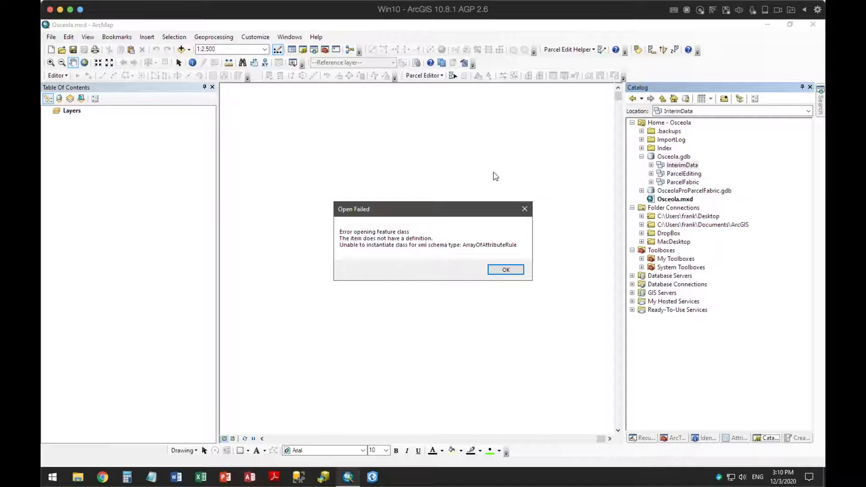
{"action": "left_click", "coordinate": [510, 271]}
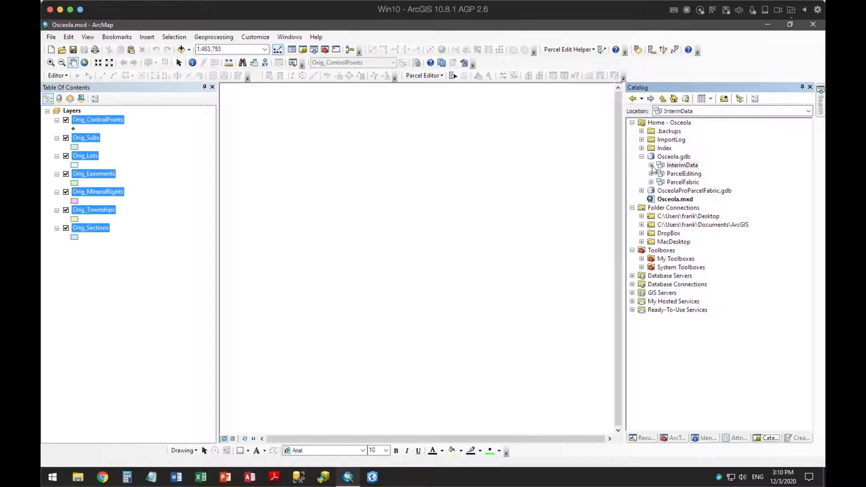
Step: Examine the feature classes inside the InterimData dataset, clear the multiple layer selection, and close ArcMap without saving changes to Osceola.mxd
{"action": "left_click", "coordinate": [651, 165]}
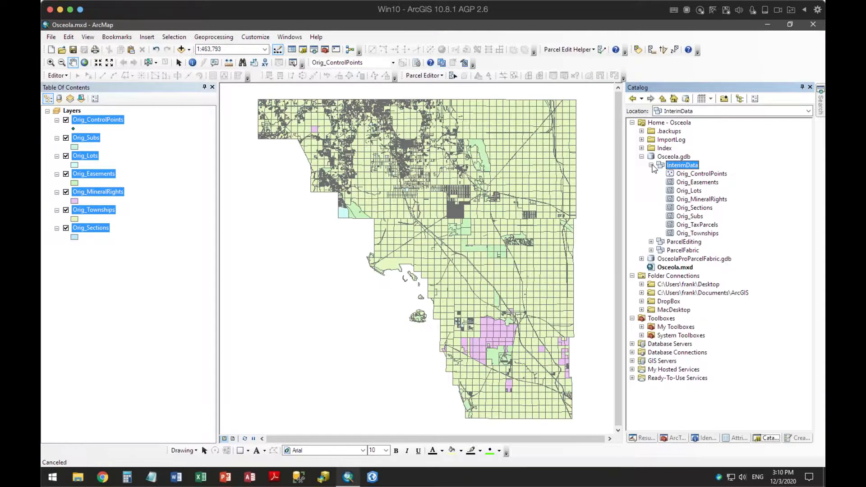
{"action": "left_click", "coordinate": [651, 166]}
{"action": "left_click", "coordinate": [149, 137]}
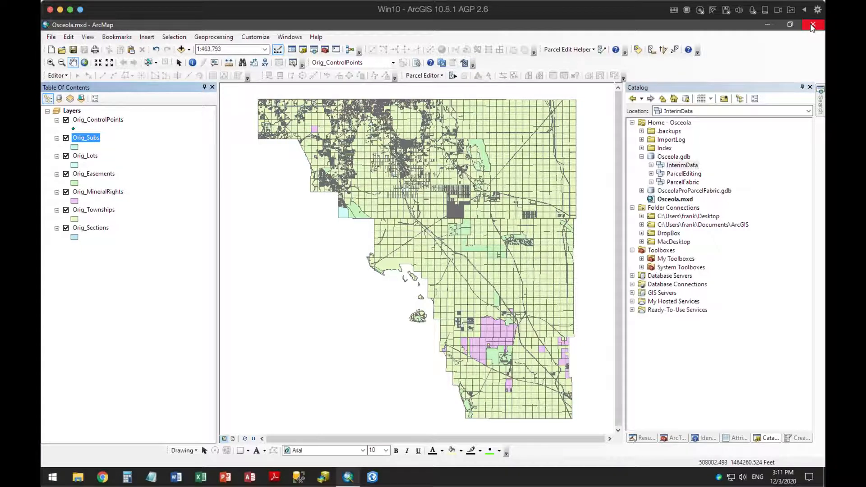
{"action": "left_click", "coordinate": [813, 26]}
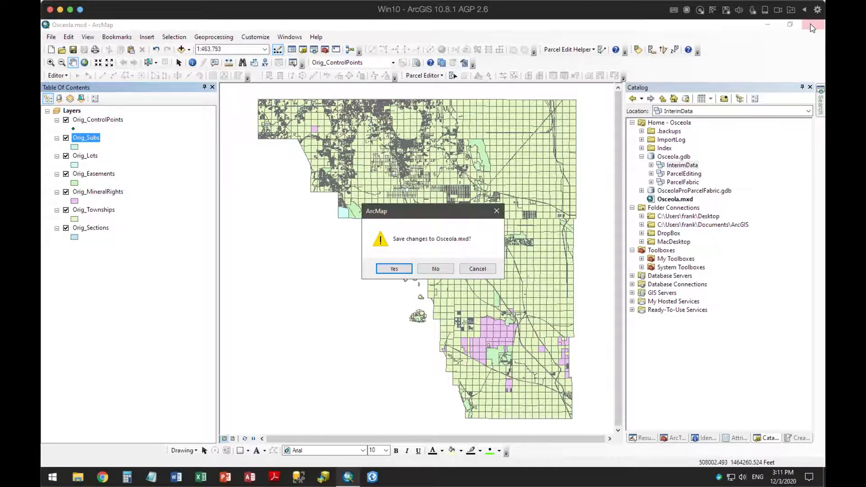
{"action": "left_click", "coordinate": [447, 269]}
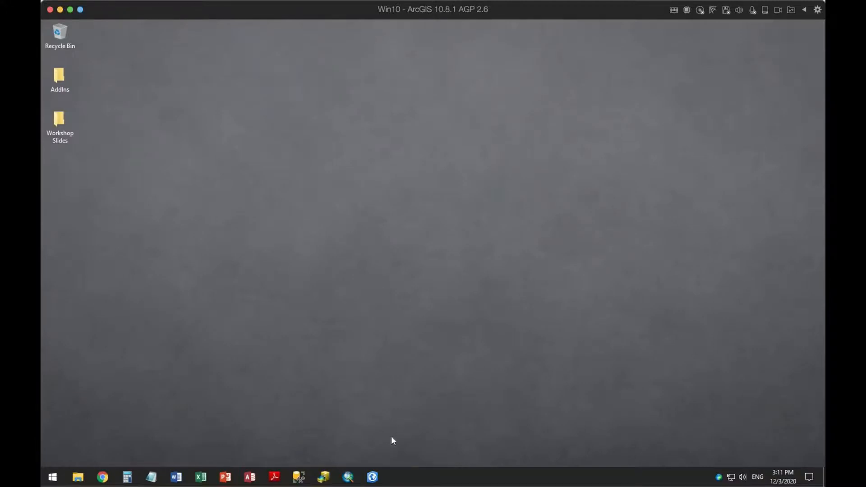
Step: Reopen the Osceola Prototype project in ArcGIS Pro, review the attribute rules of Orig_TaxParcels, and close the rules view
{"action": "left_click", "coordinate": [373, 476]}
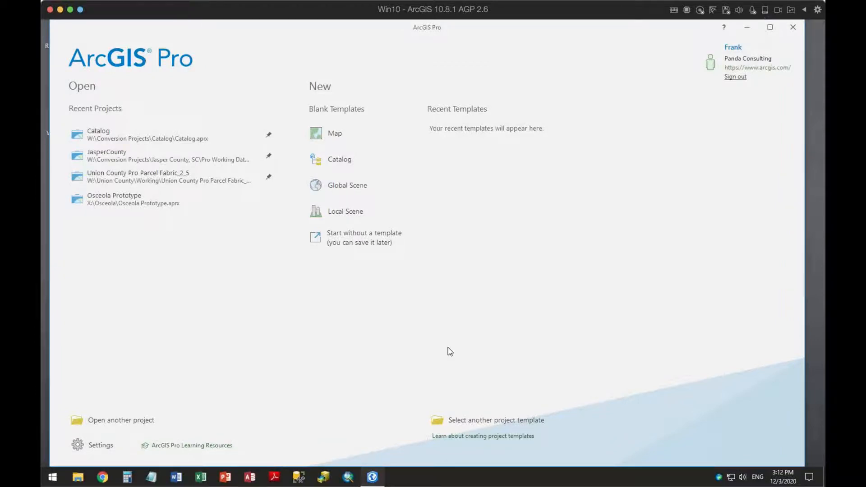
{"action": "left_click", "coordinate": [123, 204]}
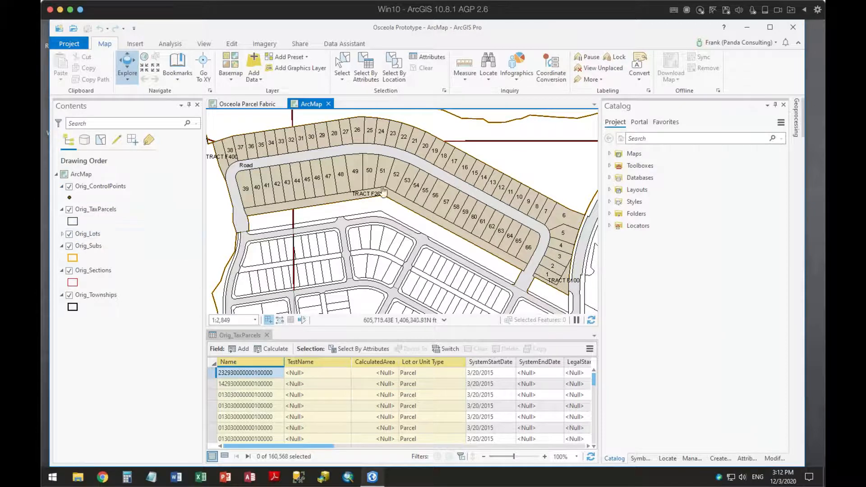
{"action": "left_click", "coordinate": [104, 211]}
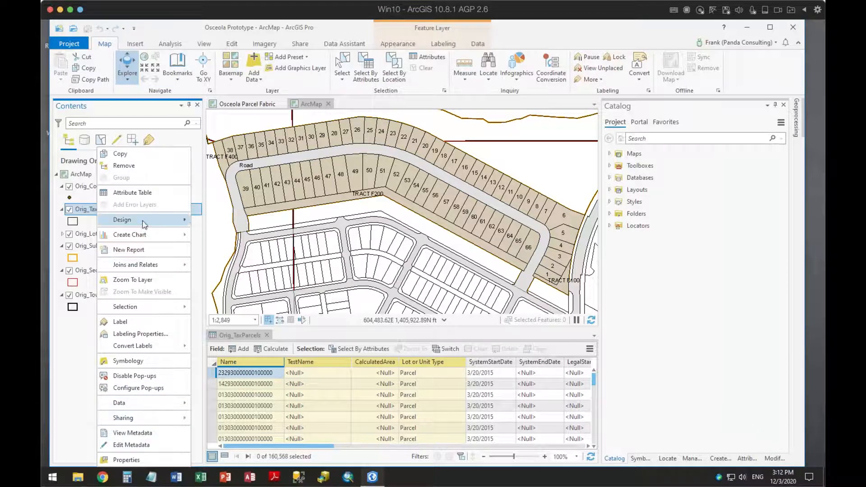
{"action": "mouse_move", "coordinate": [144, 219]}
{"action": "left_click", "coordinate": [220, 257]}
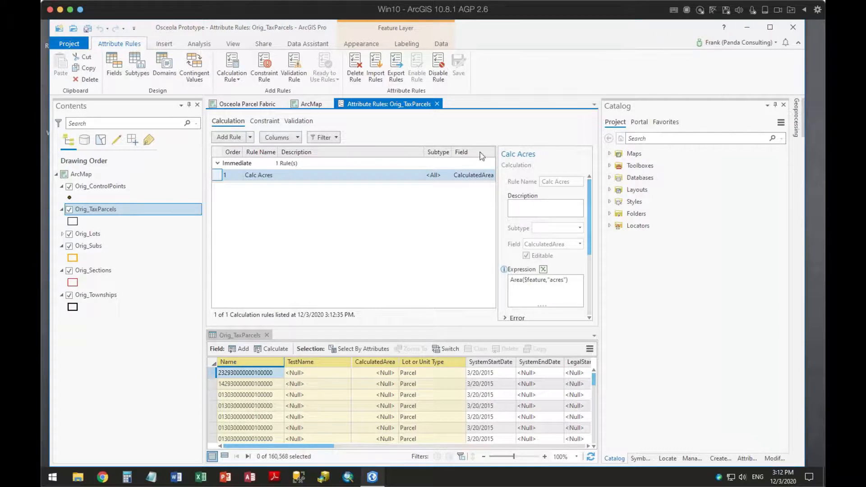
{"action": "left_click", "coordinate": [437, 104]}
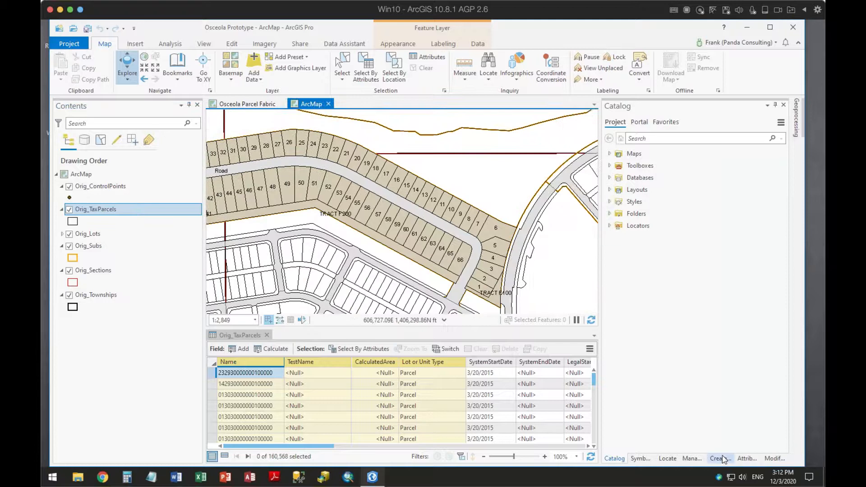
Step: Draw a four-sided Orig_TaxParcels polygon of about 0.90 ac in the open area northeast of lots 7 to 13 and check its CalculatedArea
{"action": "left_click", "coordinate": [721, 458]}
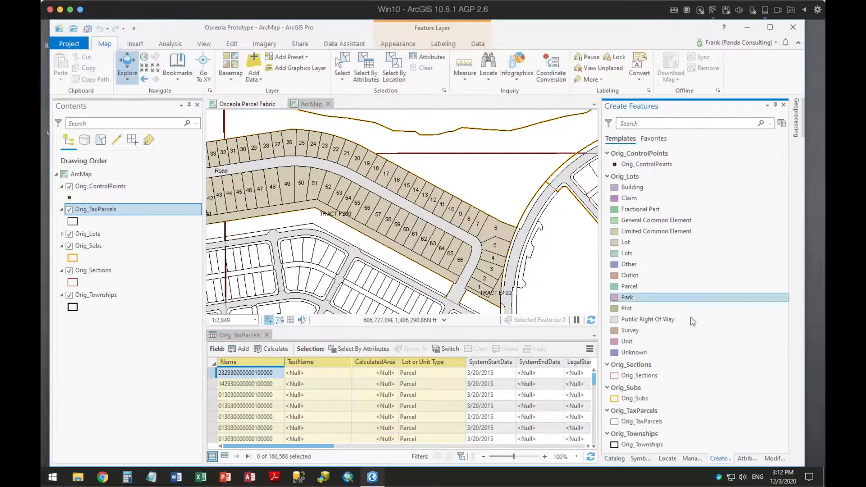
{"action": "left_click", "coordinate": [619, 423]}
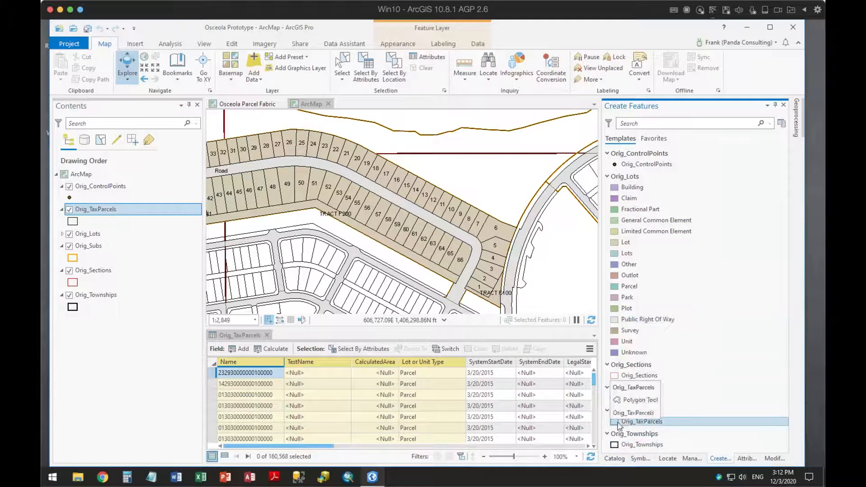
{"action": "left_click", "coordinate": [469, 191]}
{"action": "left_click", "coordinate": [447, 170]}
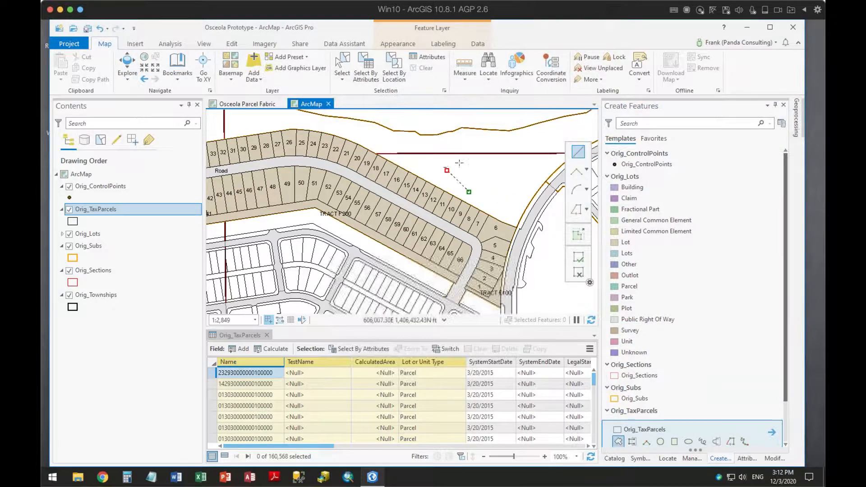
{"action": "left_click", "coordinate": [499, 153]}
{"action": "double_click", "coordinate": [525, 176]}
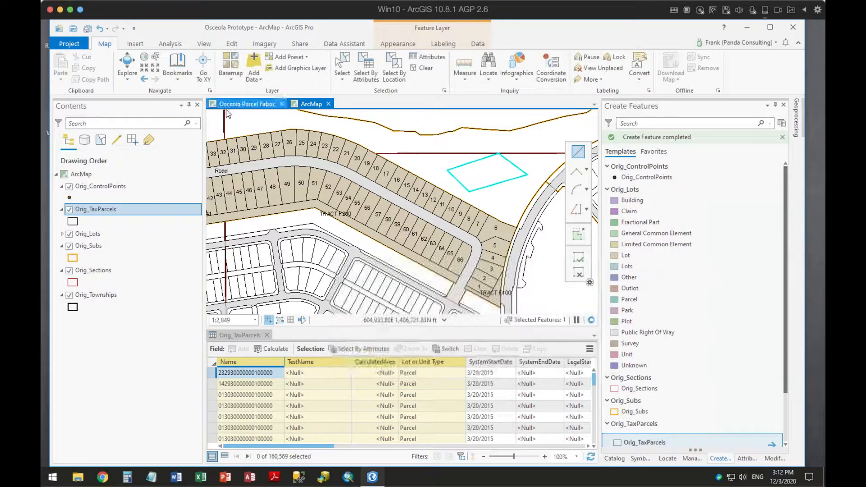
{"action": "left_click", "coordinate": [745, 459]}
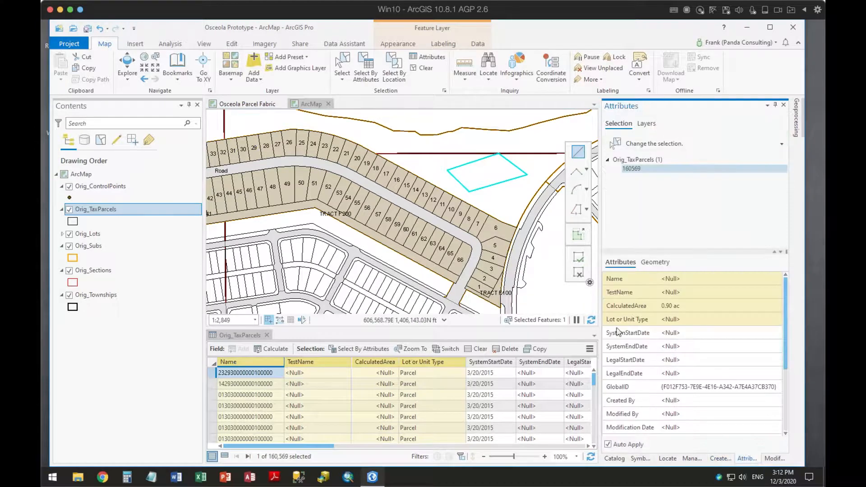
{"action": "left_click", "coordinate": [695, 307]}
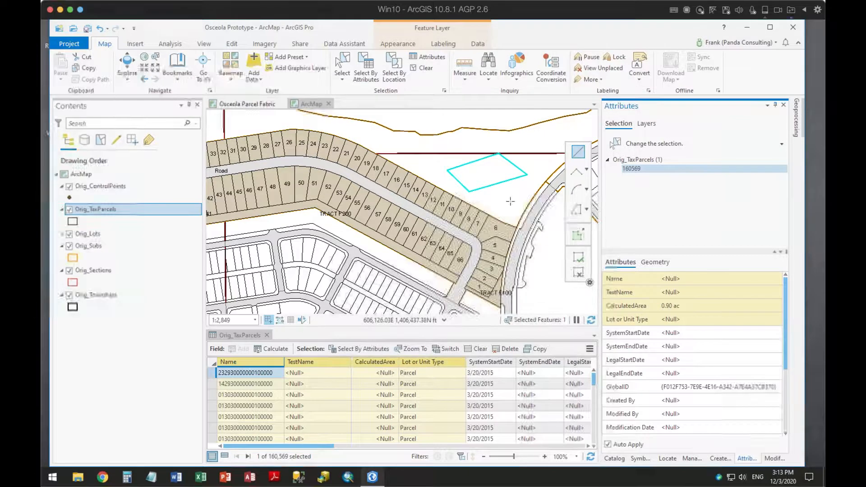
Step: Shrink the new parcel to about 0.39 ac by moving its northern and eastern vertices inward, finish the edit, and check its CalculatedArea
{"action": "left_click", "coordinate": [479, 177]}
{"action": "right_click", "coordinate": [479, 178]}
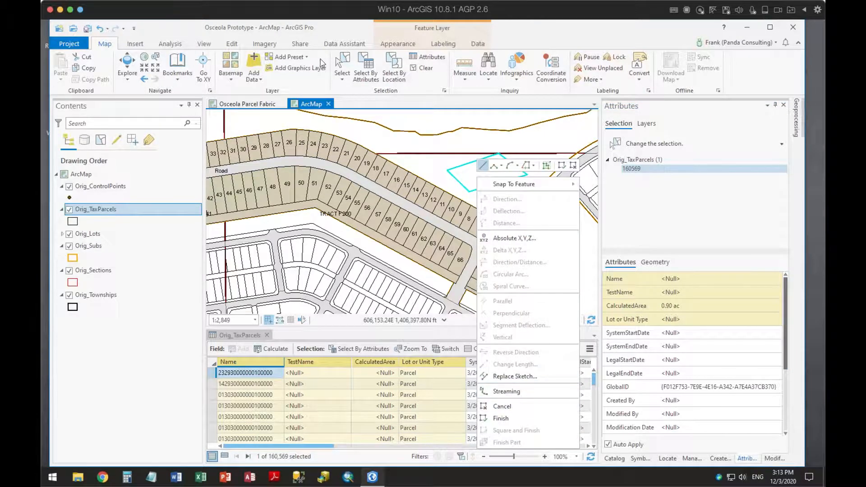
{"action": "left_click", "coordinate": [231, 43]}
{"action": "left_click", "coordinate": [232, 44]}
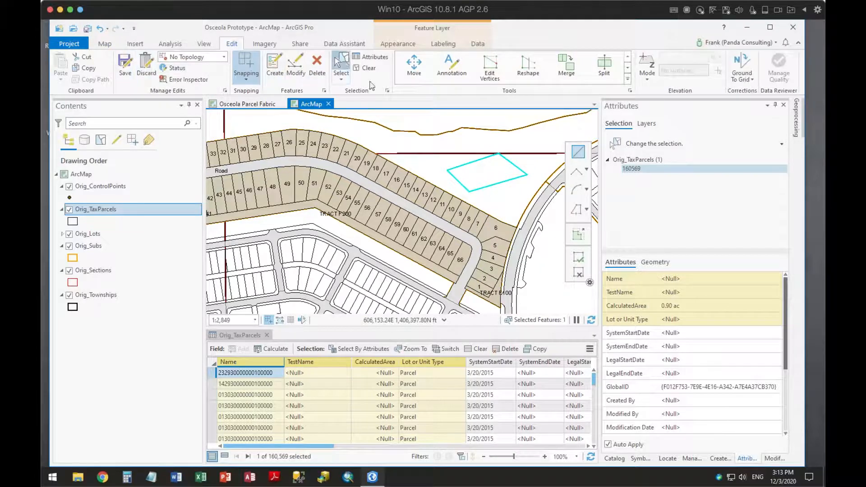
{"action": "right_click", "coordinate": [471, 176]}
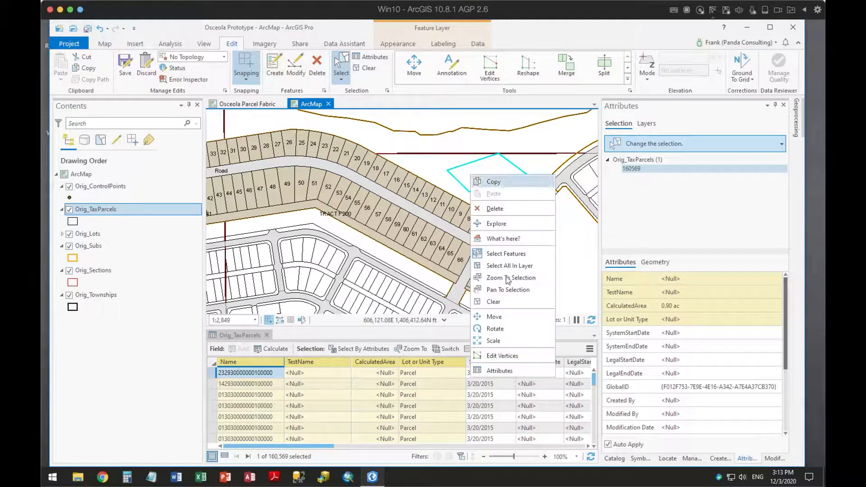
{"action": "left_click", "coordinate": [502, 356]}
{"action": "mouse_move", "coordinate": [499, 174]}
{"action": "left_mouse_down"}
{"action": "mouse_move", "coordinate": [496, 156]}
{"action": "mouse_move", "coordinate": [485, 167]}
{"action": "left_mouse_up"}
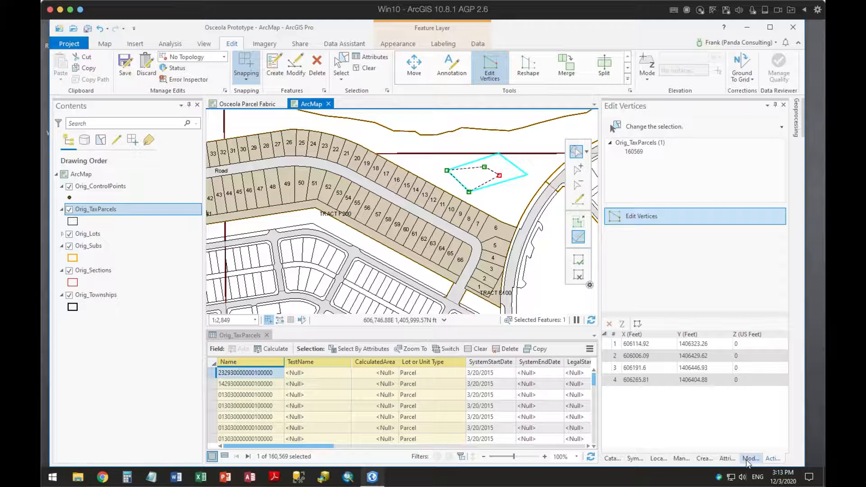
{"action": "left_click", "coordinate": [728, 459]}
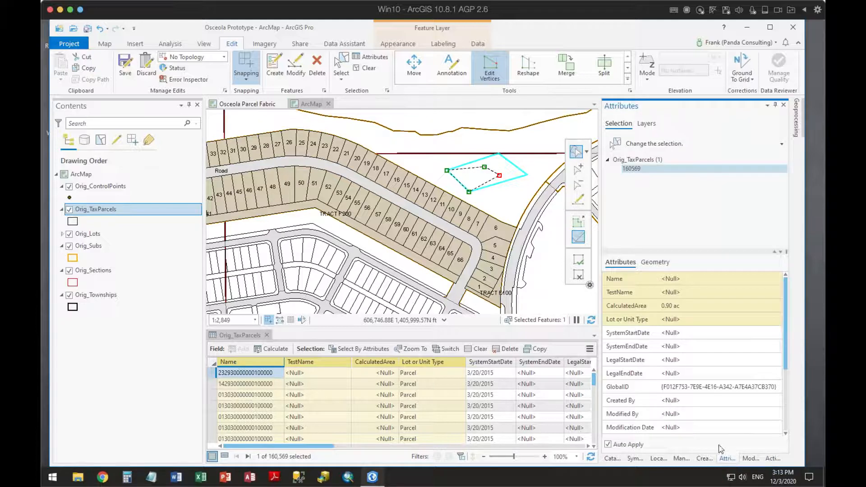
{"action": "left_click", "coordinate": [663, 309]}
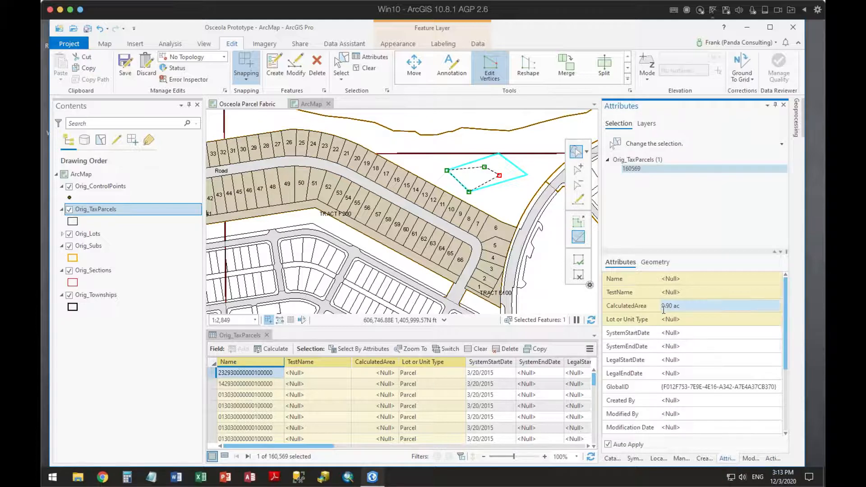
{"action": "left_click", "coordinate": [579, 261]}
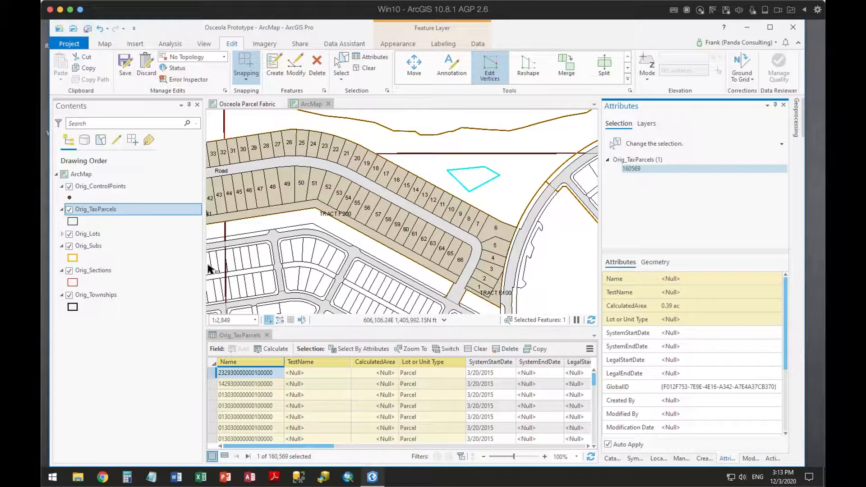
Step: Open the field design of Orig_TaxParcels, examine CalculatedArea's number format including its suffix choices, and close it without changes
{"action": "right_click", "coordinate": [115, 211]}
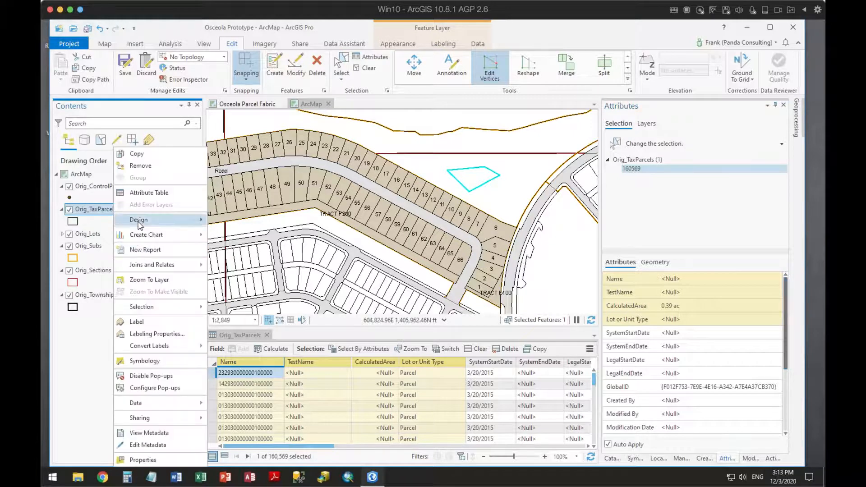
{"action": "mouse_move", "coordinate": [144, 221]}
{"action": "left_click", "coordinate": [239, 234]}
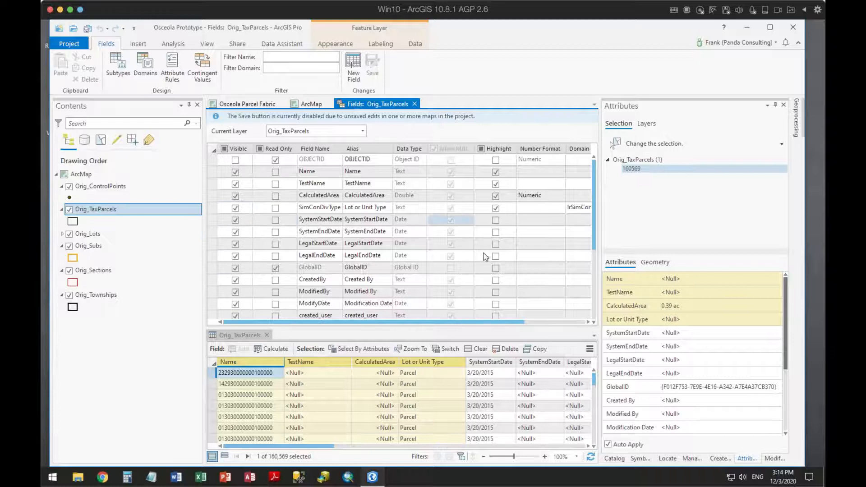
{"action": "scroll", "coordinate": [495, 326], "scroll_direction": "right", "scroll_amount": 3}
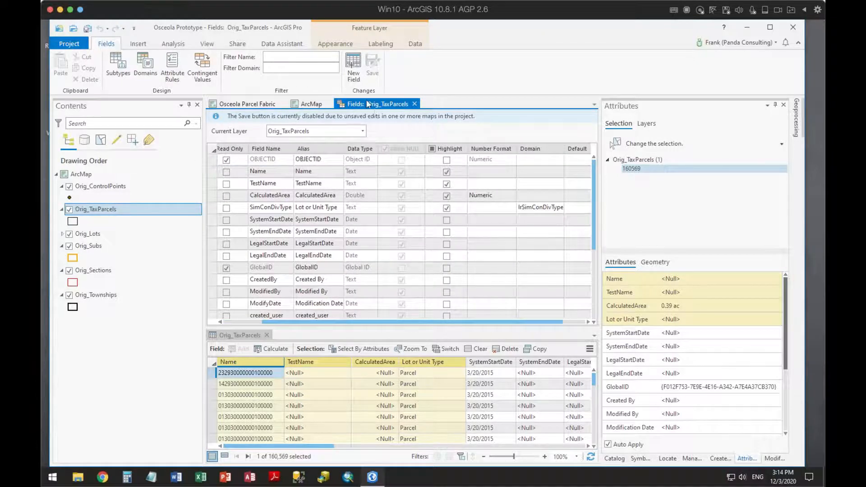
{"action": "left_click", "coordinate": [507, 195]}
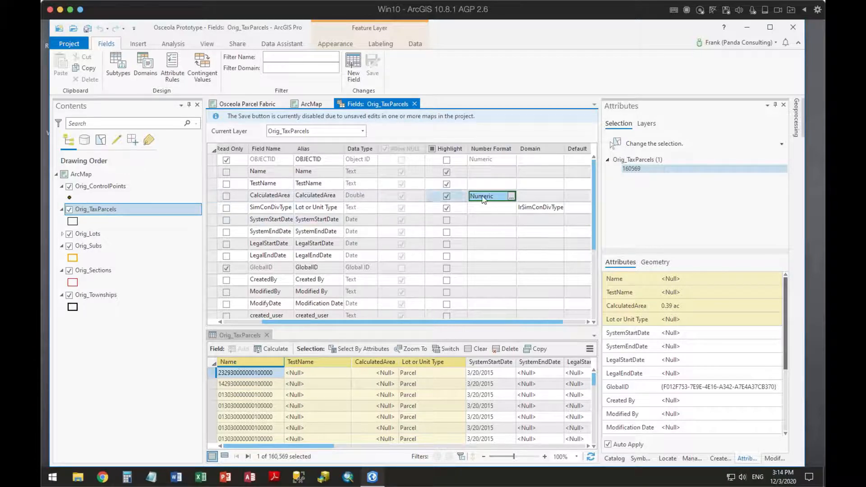
{"action": "left_click", "coordinate": [511, 199]}
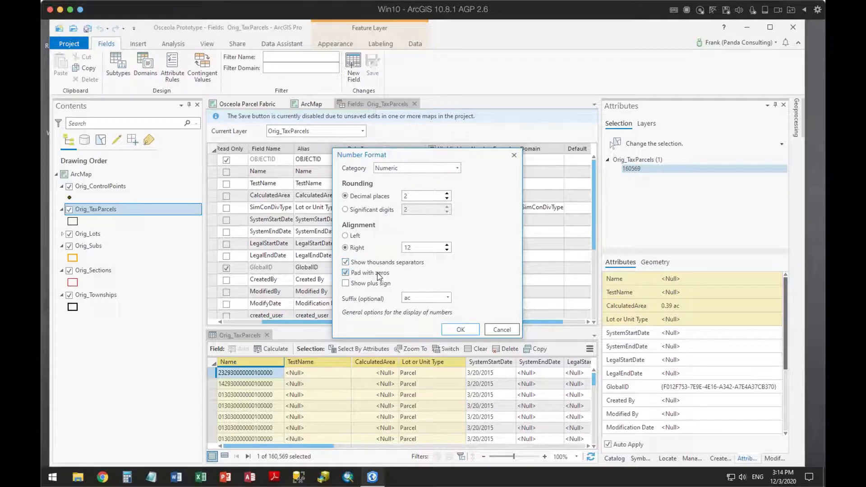
{"action": "left_click", "coordinate": [448, 299]}
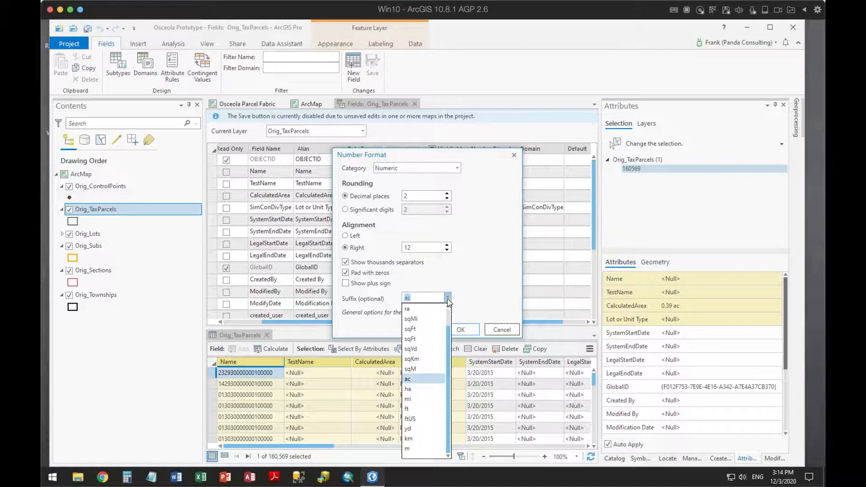
{"action": "left_click", "coordinate": [417, 380]}
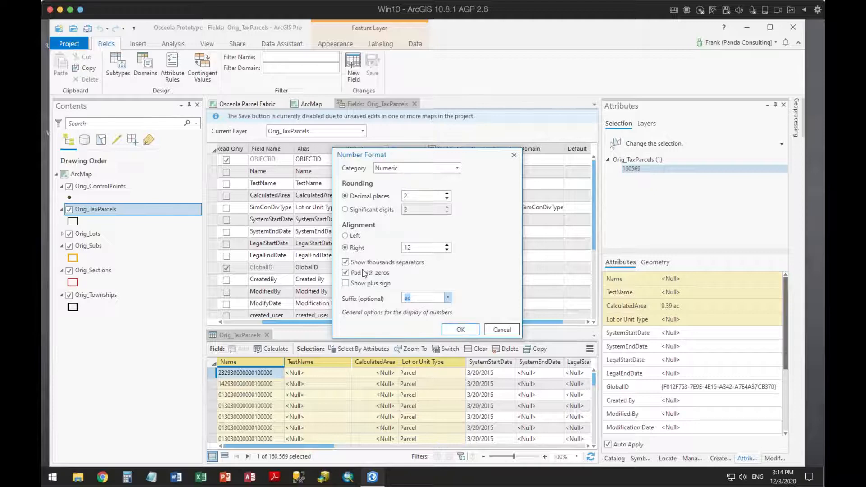
{"action": "left_click", "coordinate": [502, 330]}
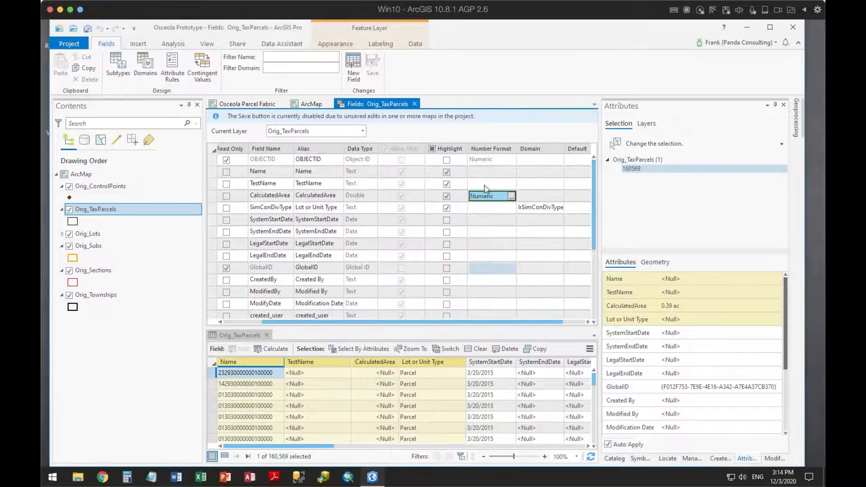
{"action": "left_click", "coordinate": [416, 105]}
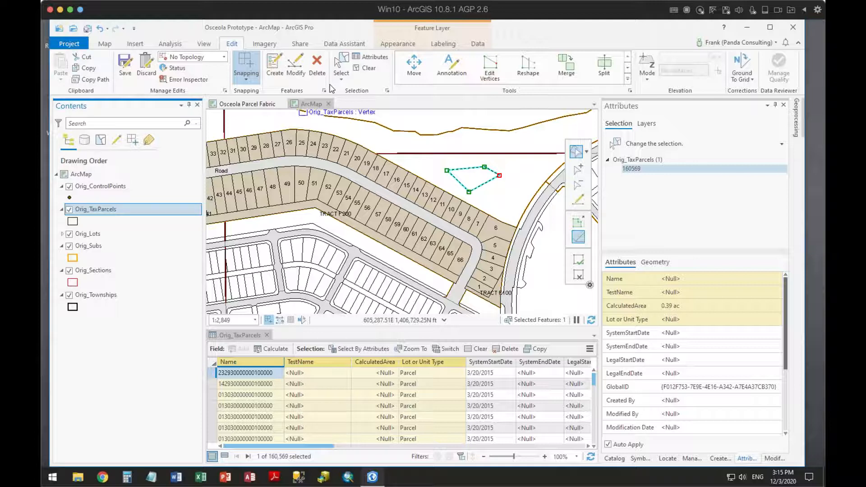
Step: Select the first three records in the Orig_TaxParcels table and open Calculate Field for the CalculatedArea field
{"action": "left_click", "coordinate": [363, 371]}
{"action": "right_click", "coordinate": [363, 365]}
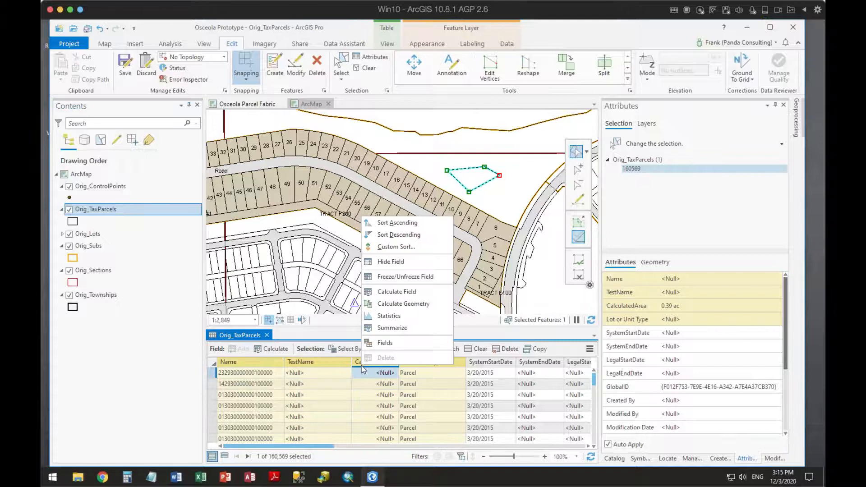
{"action": "left_click", "coordinate": [216, 375]}
{"action": "left_click", "coordinate": [213, 396], "text": "shift"}
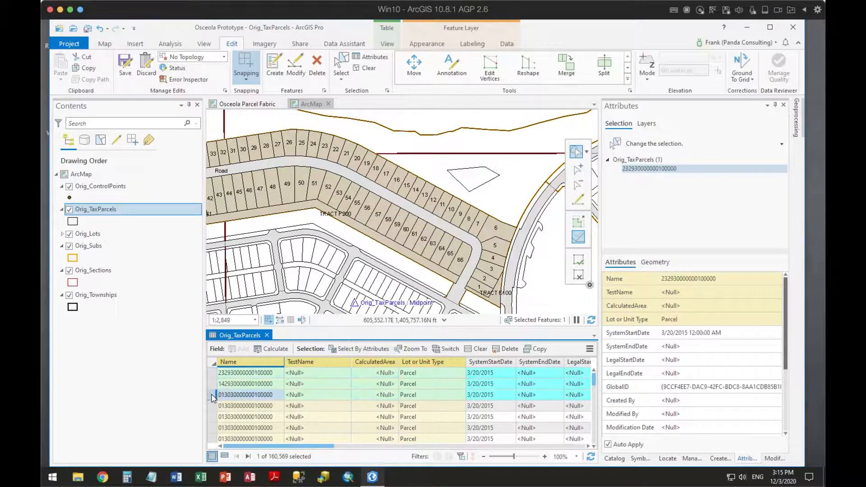
{"action": "right_click", "coordinate": [375, 366]}
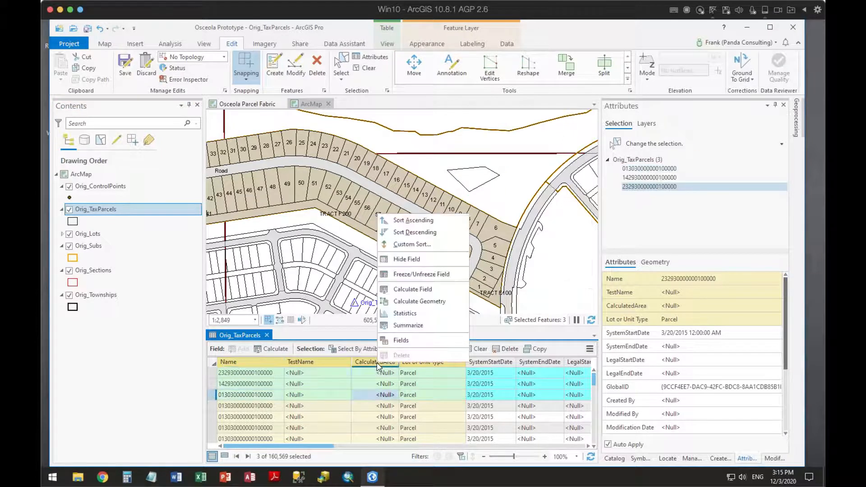
{"action": "left_click", "coordinate": [397, 291]}
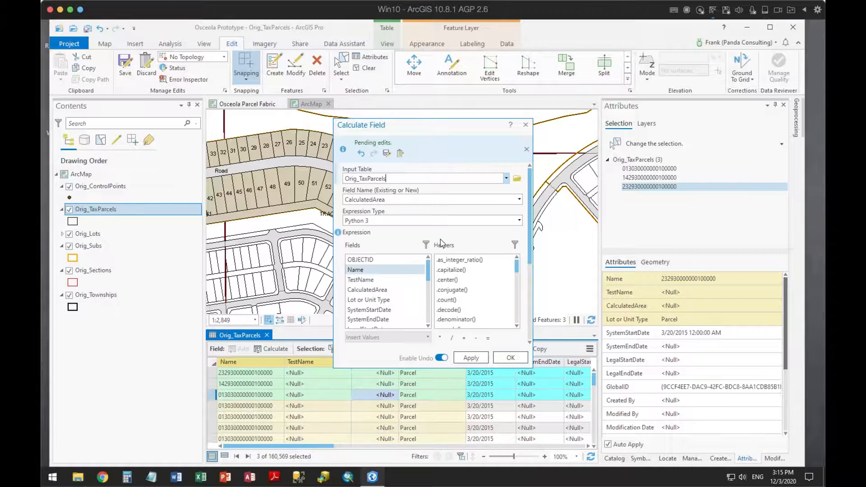
Step: Calculate CalculatedArea for the selected parcels with the Arcade expression Area($feature,"acres") and close the calculation dialog
{"action": "left_click", "coordinate": [519, 221]}
{"action": "left_click", "coordinate": [384, 241]}
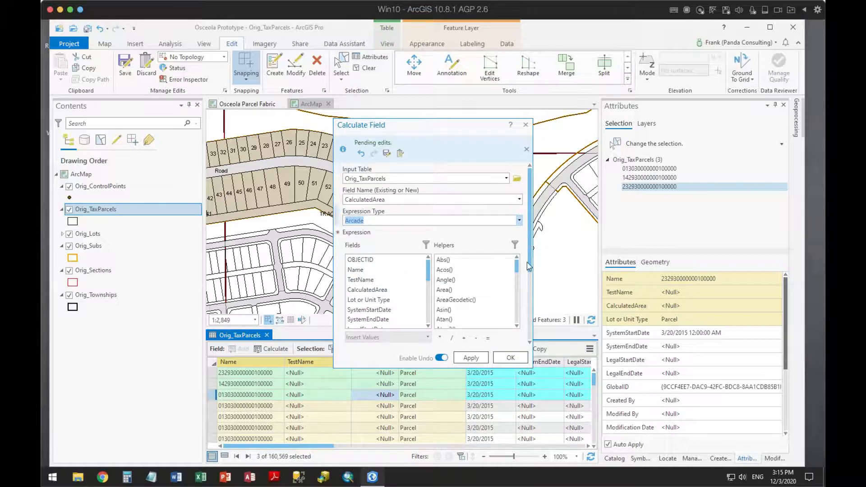
{"action": "scroll", "coordinate": [529, 266], "scroll_direction": "down", "scroll_amount": 3}
{"action": "left_click", "coordinate": [379, 264]}
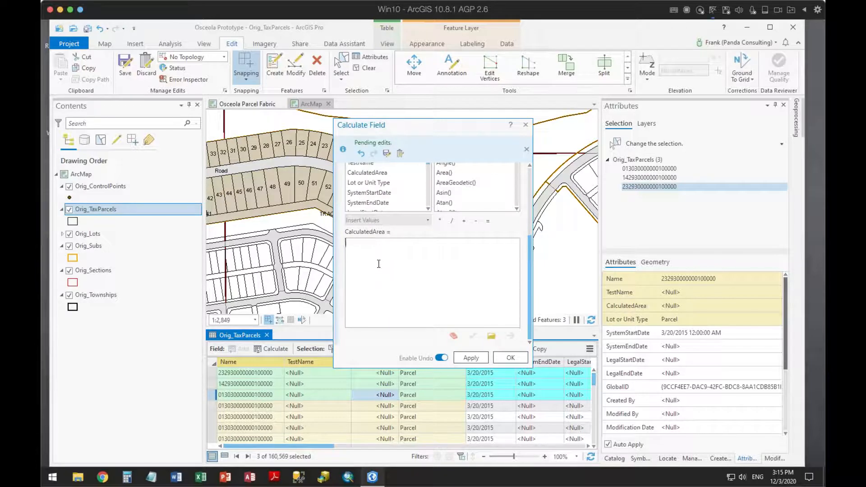
{"action": "type", "text": "Area"}
{"action": "type", "text": "res"}
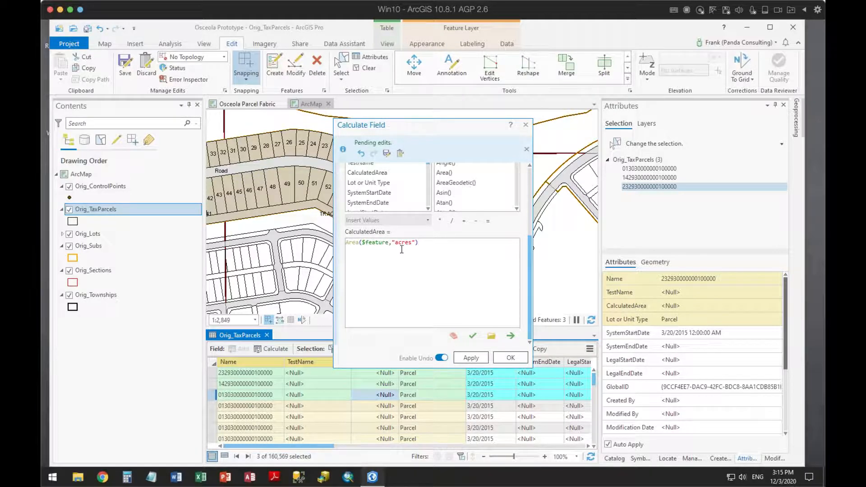
{"action": "left_click", "coordinate": [471, 358]}
{"action": "left_click", "coordinate": [471, 358]}
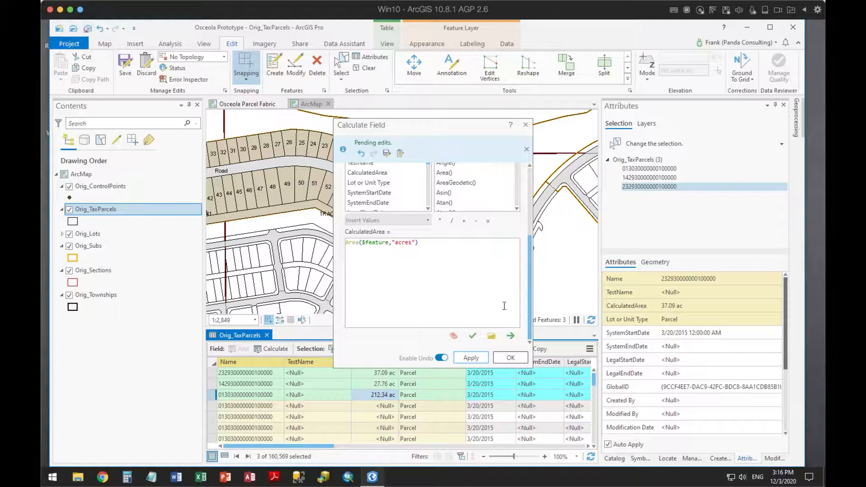
{"action": "left_click", "coordinate": [511, 358]}
{"action": "left_click", "coordinate": [391, 398]}
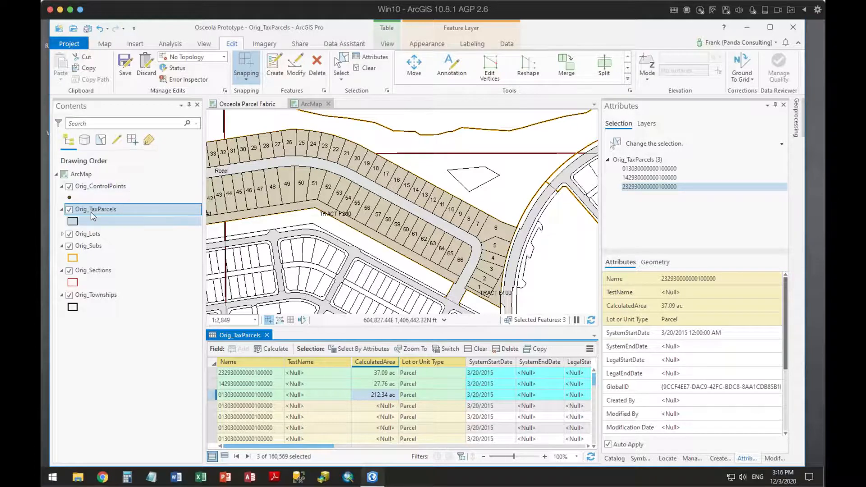
Step: Reopen the Orig_TaxParcels field design, review the suffix units available for CalculatedArea's number format, cancel, and close the view
{"action": "right_click", "coordinate": [108, 214]}
{"action": "mouse_move", "coordinate": [110, 220]}
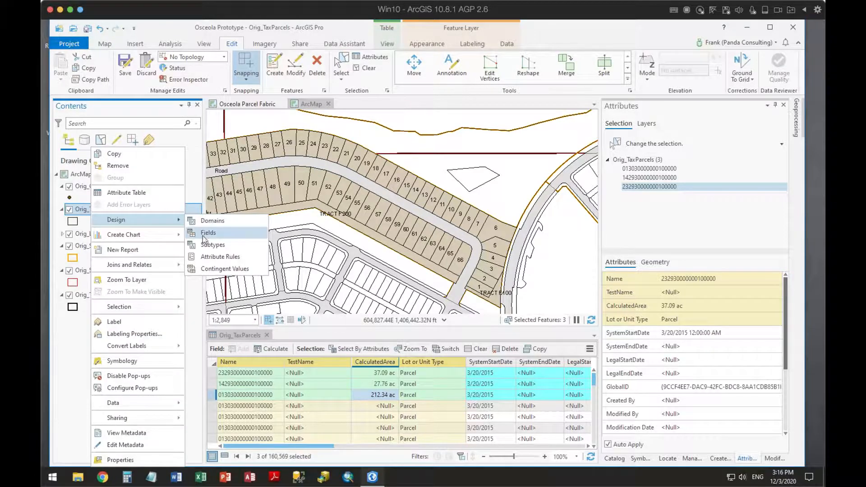
{"action": "left_click", "coordinate": [200, 235]}
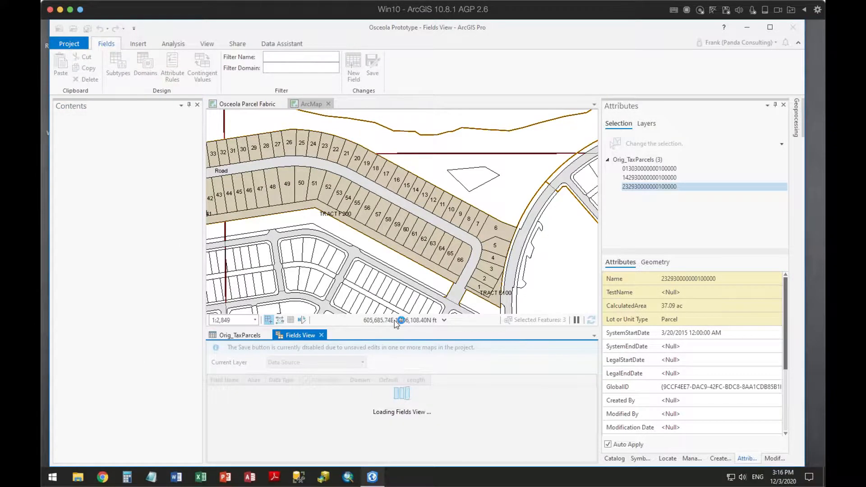
{"action": "left_click_drag", "start_coordinate": [303, 339], "coordinate": [402, 215]}
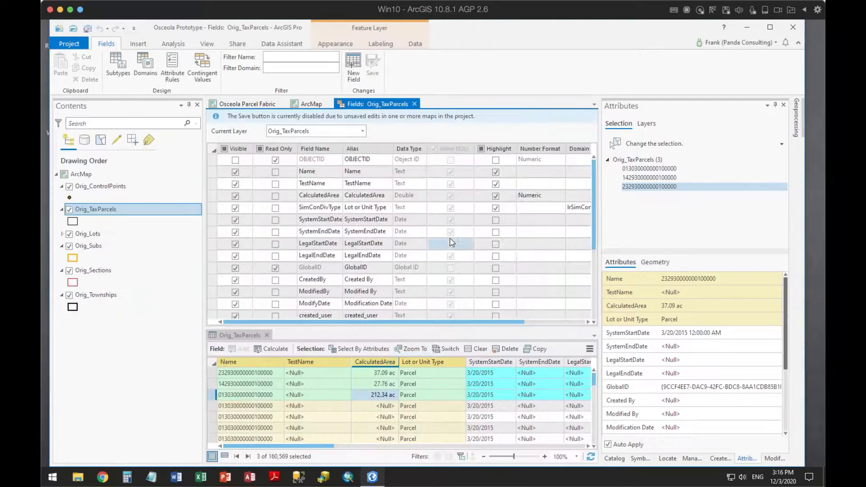
{"action": "left_click", "coordinate": [563, 196]}
{"action": "left_click", "coordinate": [560, 196]}
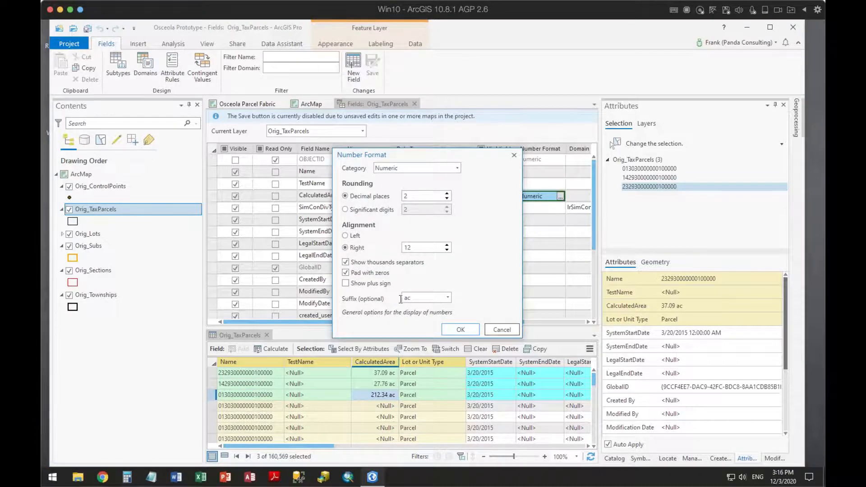
{"action": "left_click", "coordinate": [438, 299]}
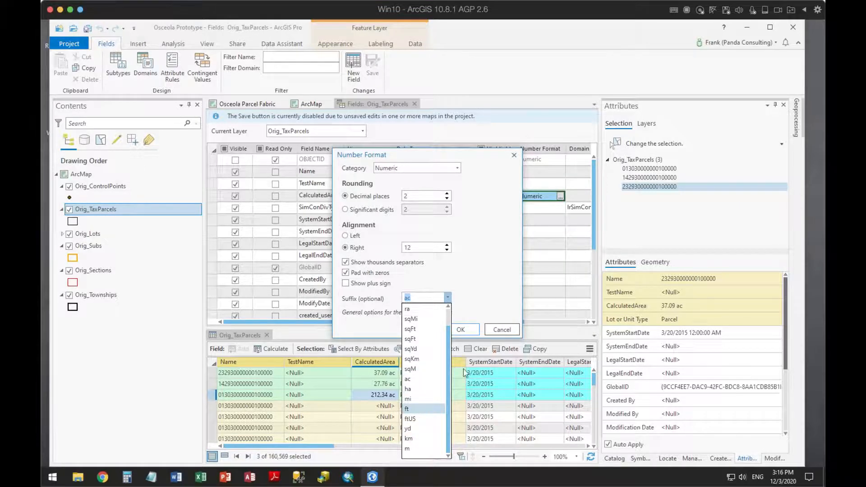
{"action": "left_click", "coordinate": [501, 331]}
{"action": "left_click", "coordinate": [501, 331]}
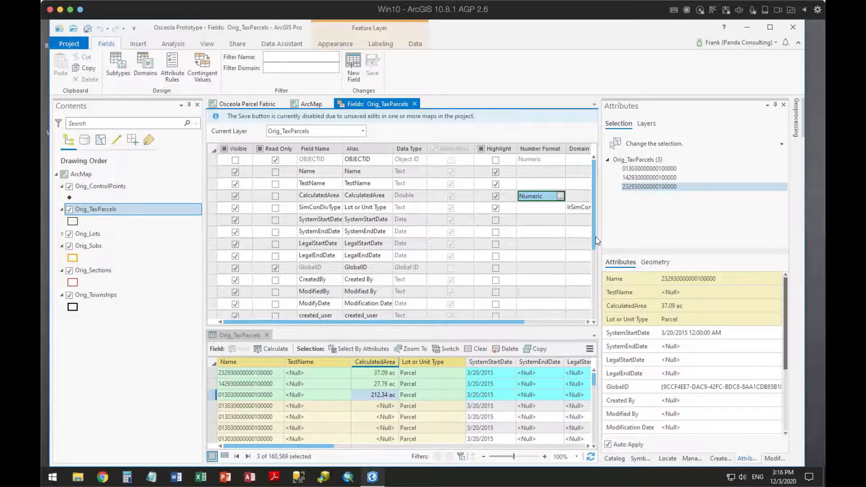
{"action": "left_click", "coordinate": [414, 105]}
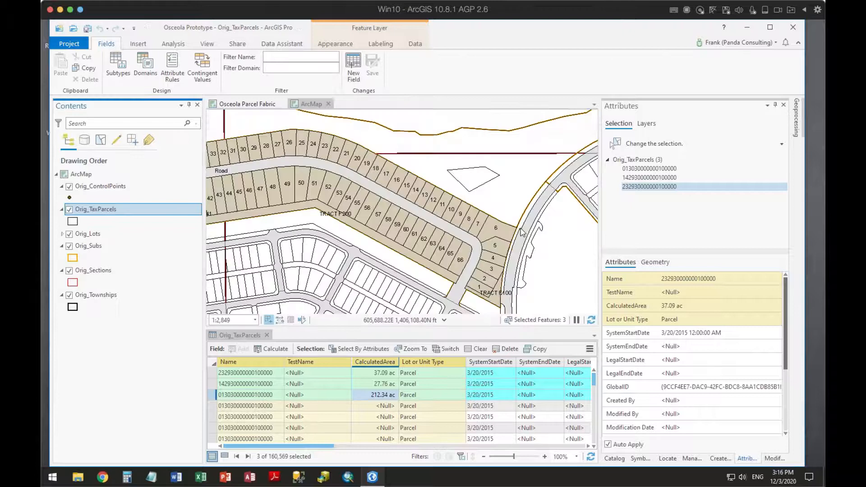
Step: Open the domains of the Osceola.gdb geodatabase and examine the coded values of the lrAreaUnits domain
{"action": "left_click", "coordinate": [615, 458]}
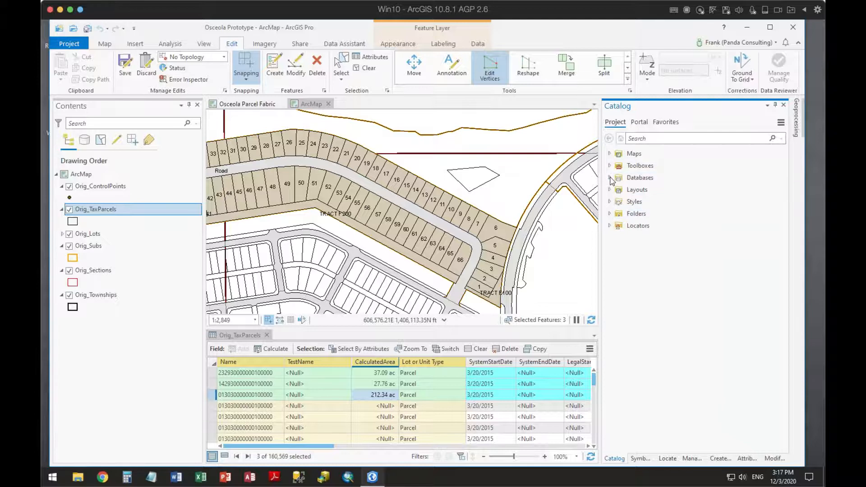
{"action": "double_click", "coordinate": [634, 178]}
{"action": "right_click", "coordinate": [632, 193]}
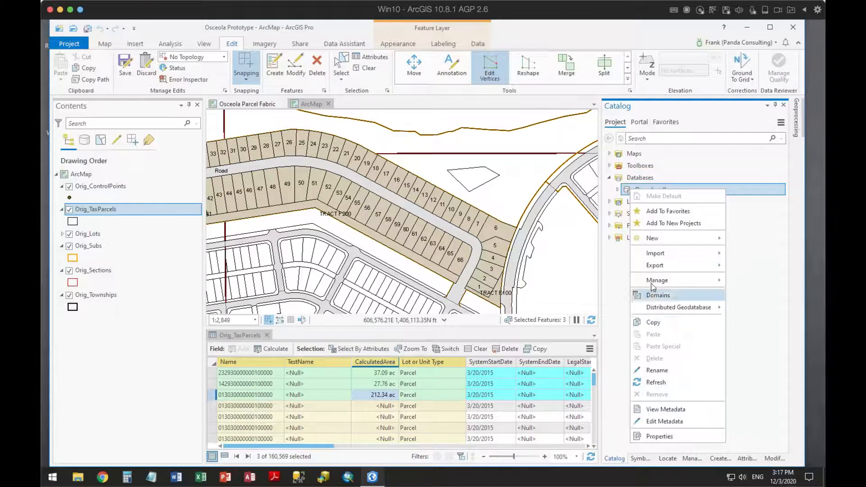
{"action": "left_click", "coordinate": [657, 296]}
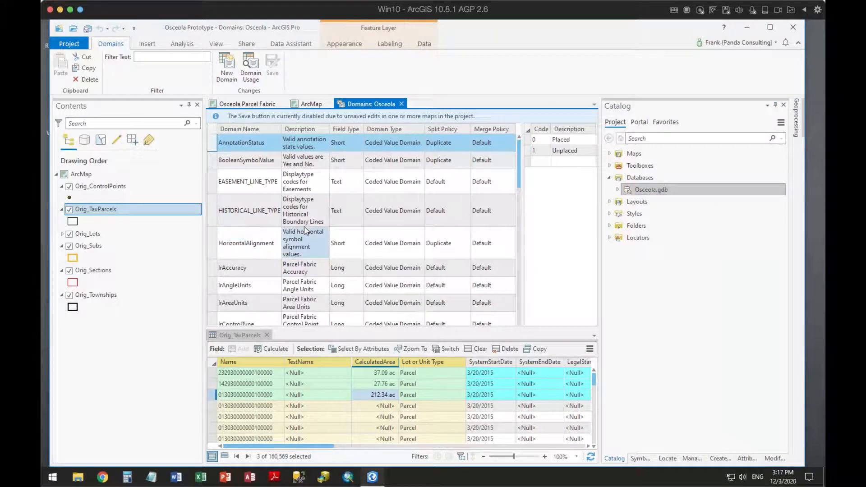
{"action": "scroll", "coordinate": [303, 232], "scroll_direction": "down", "scroll_amount": 5}
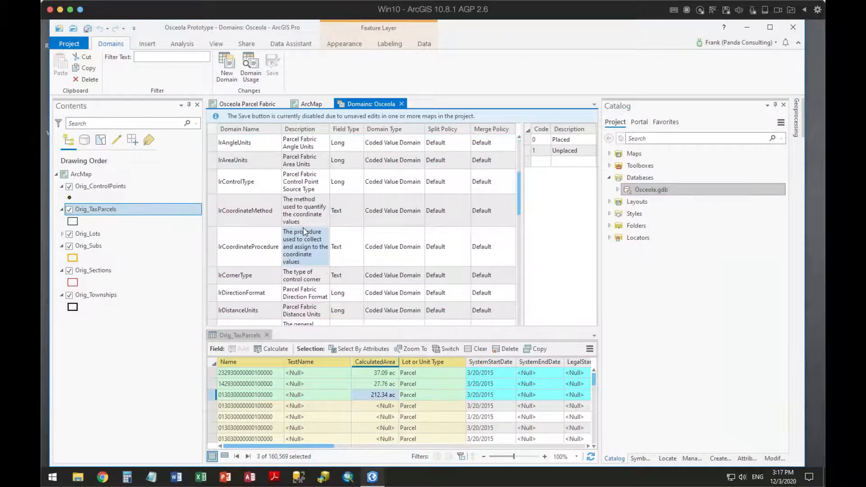
{"action": "left_click", "coordinate": [240, 160]}
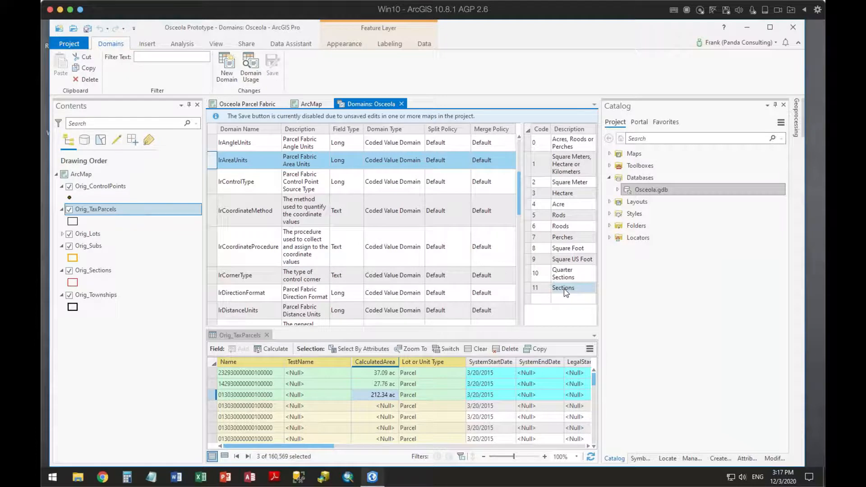
Step: Examine the coded values of the PF_AreaUnits domain and widen the domains view by narrowing the Catalog pane
{"action": "scroll", "coordinate": [344, 263], "scroll_direction": "down", "scroll_amount": 5}
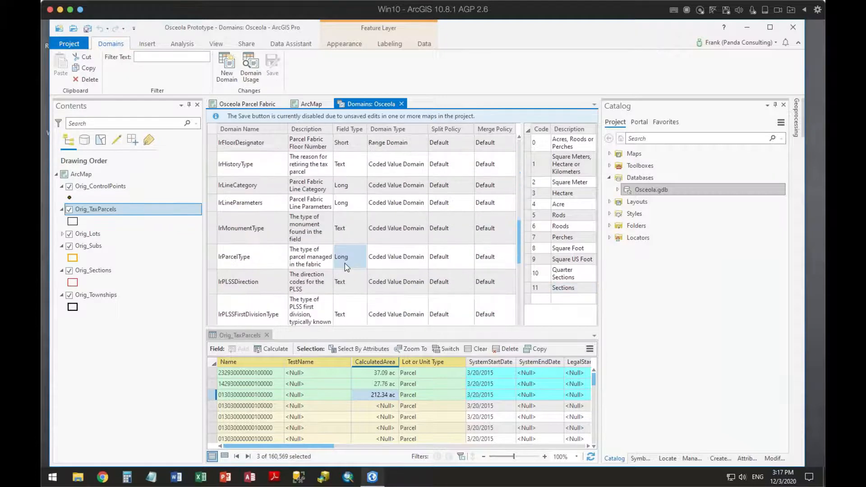
{"action": "scroll", "coordinate": [345, 264], "scroll_direction": "down", "scroll_amount": 3}
{"action": "scroll", "coordinate": [345, 264], "scroll_direction": "down", "scroll_amount": 3}
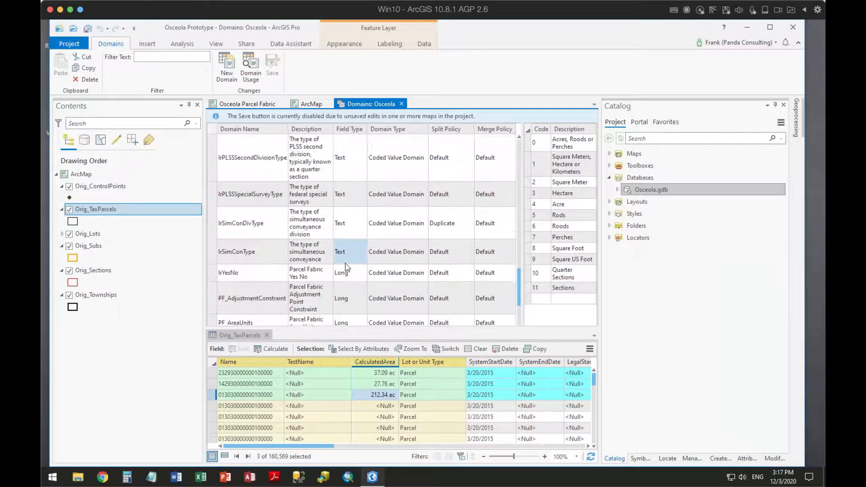
{"action": "scroll", "coordinate": [346, 267], "scroll_direction": "down", "scroll_amount": 3}
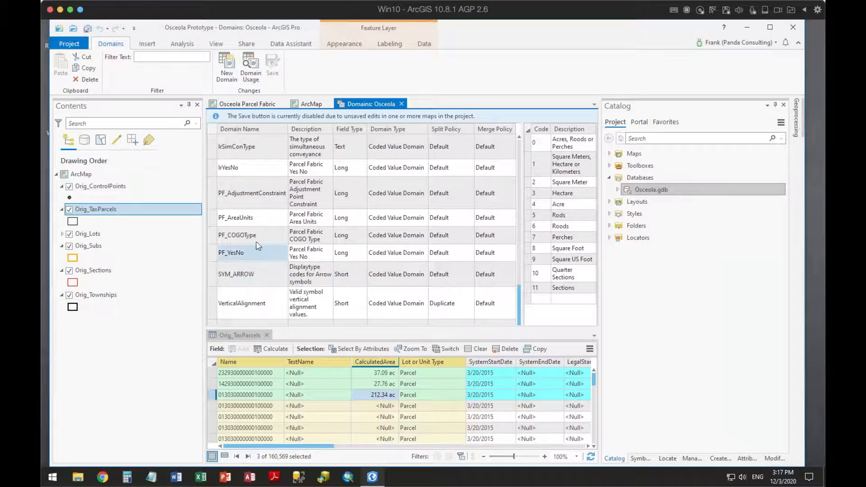
{"action": "left_click", "coordinate": [262, 222]}
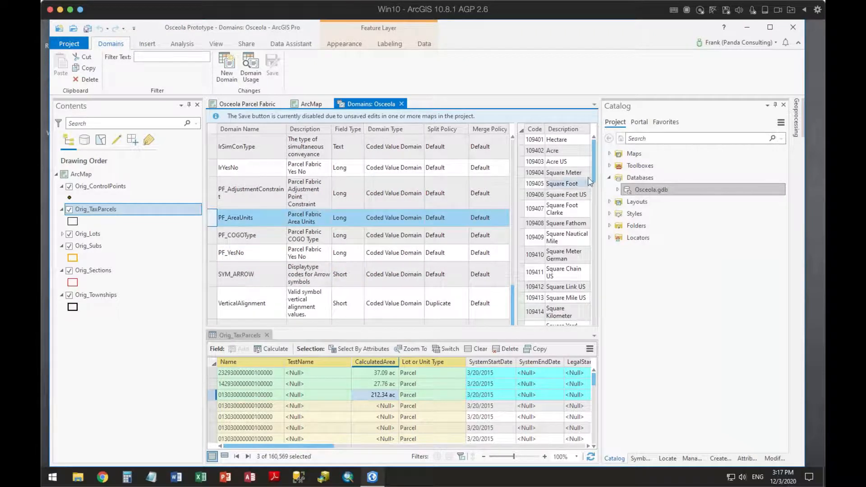
{"action": "left_click_drag", "start_coordinate": [601, 175], "coordinate": [730, 185]}
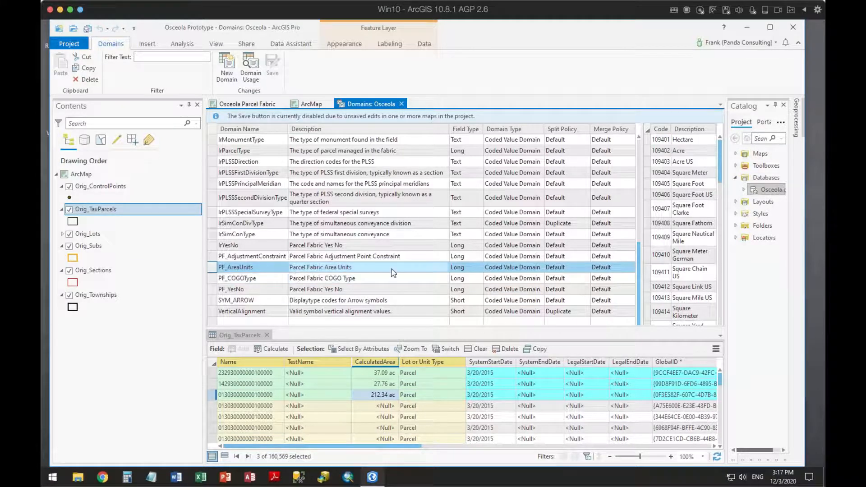
Step: Close the Osceola domains view and widen the Catalog pane beside the ArcMap map
{"action": "left_click", "coordinate": [401, 103]}
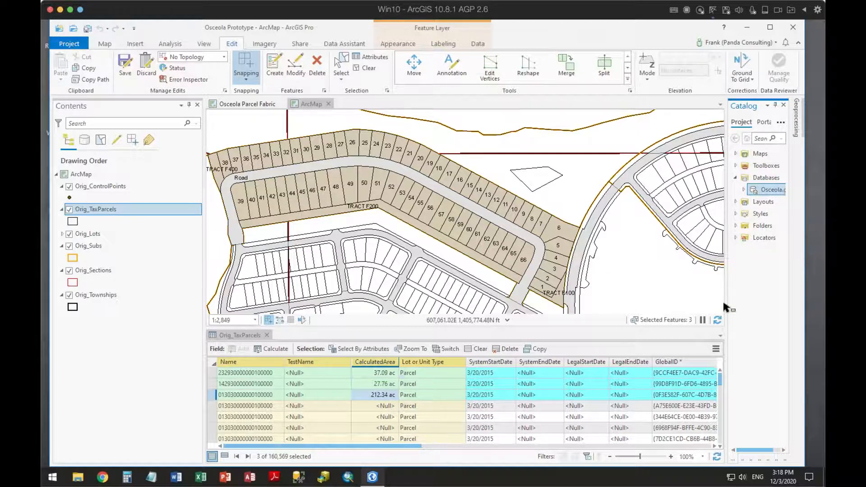
{"action": "left_click_drag", "start_coordinate": [725, 304], "coordinate": [656, 308]}
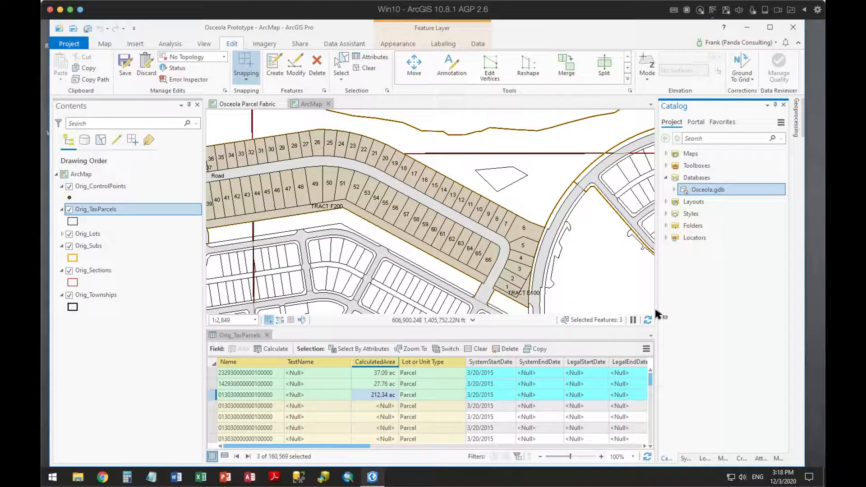
Step: Start an Arcade field calculation for CalculatedArea, enter the expression Area($feature,'Sq ft"), and validate it
{"action": "right_click", "coordinate": [385, 361]}
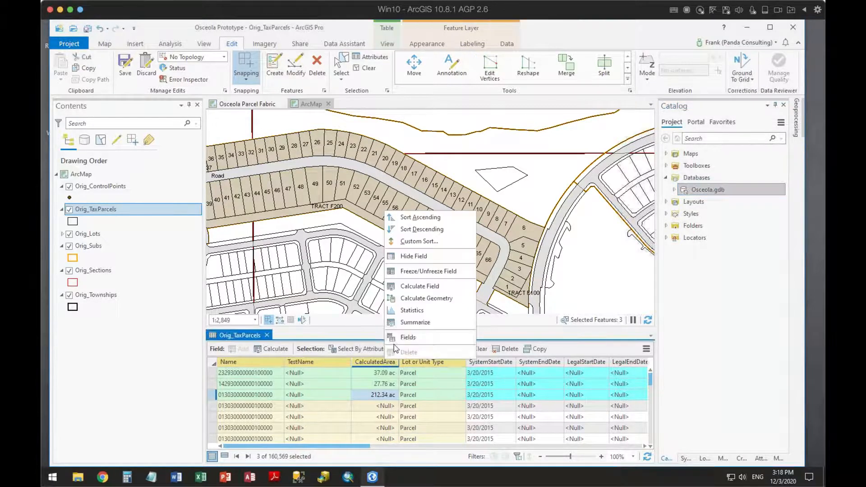
{"action": "left_click", "coordinate": [420, 287]}
{"action": "left_click", "coordinate": [518, 221]}
{"action": "left_click", "coordinate": [519, 221]}
{"action": "left_click", "coordinate": [382, 246]}
{"action": "scroll", "coordinate": [531, 259], "scroll_direction": "down", "scroll_amount": 5}
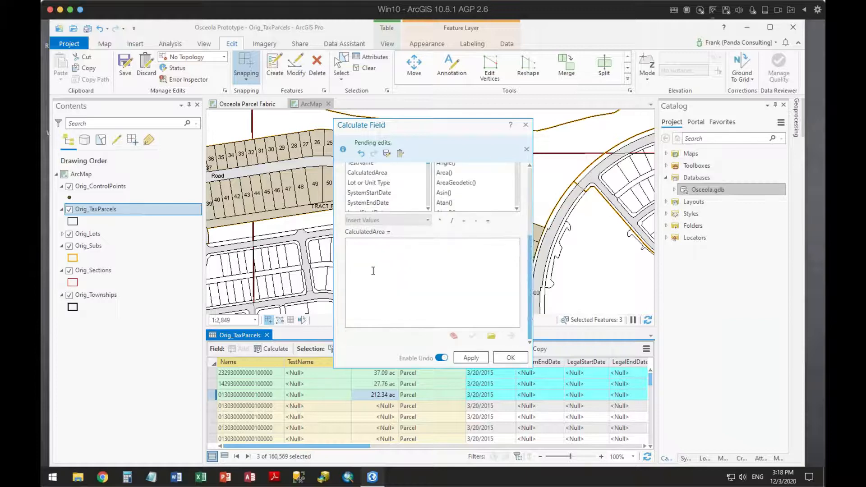
{"action": "type", "text": "Area"}
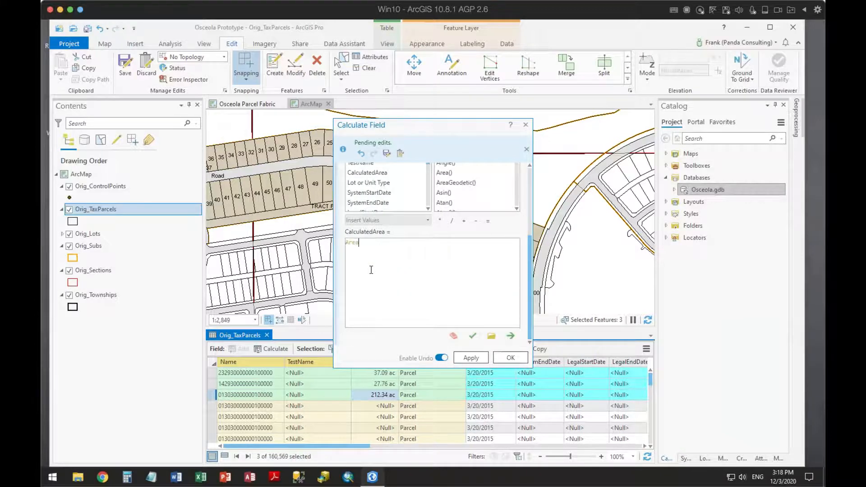
{"action": "type", "text": "($feature,'Sq "}
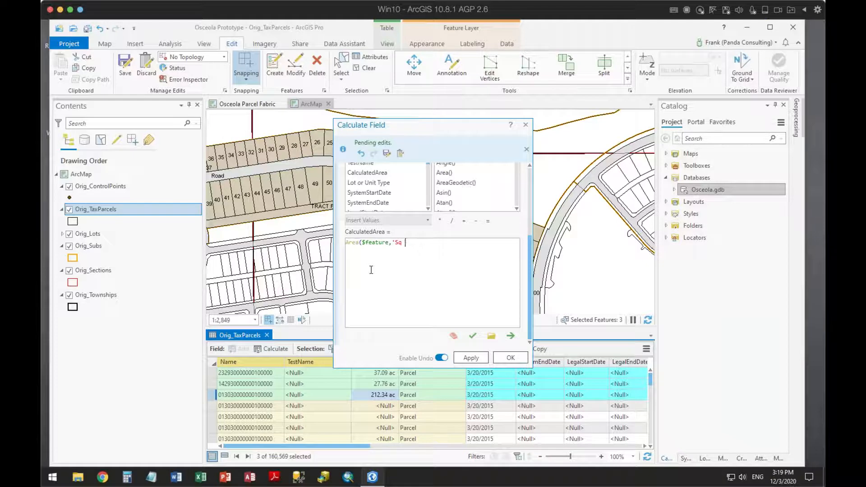
{"action": "type", "text": "ft\")"}
{"action": "left_click", "coordinate": [473, 336]}
Step: Replace the area unit in the CalculatedArea expression with feet and check the validation message
{"action": "left_click", "coordinate": [402, 242]}
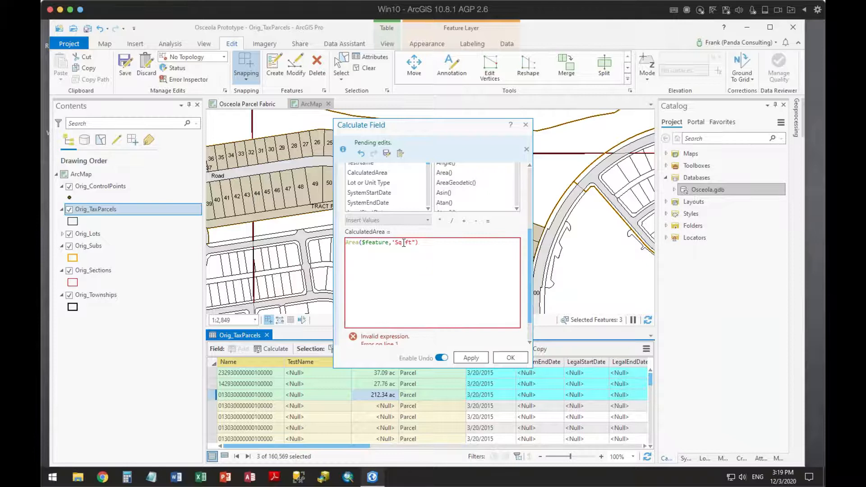
{"action": "key", "text": "BackSpace"}
{"action": "key", "text": "BackSpace"}
{"action": "key", "text": "Delete"}
{"action": "key", "text": "Delete"}
{"action": "key", "text": "Delete"}
{"action": "type", "text": "feet"}
{"action": "left_click_drag", "start_coordinate": [533, 295], "coordinate": [531, 336]}
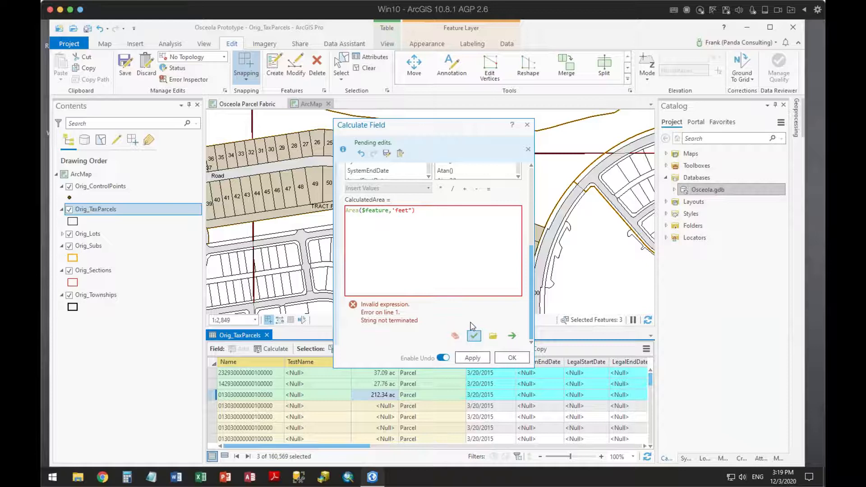
Step: Change the area unit to sq feet, replace the mismatched opening quotation mark with a double quote, and validate the expression
{"action": "left_click", "coordinate": [396, 210]}
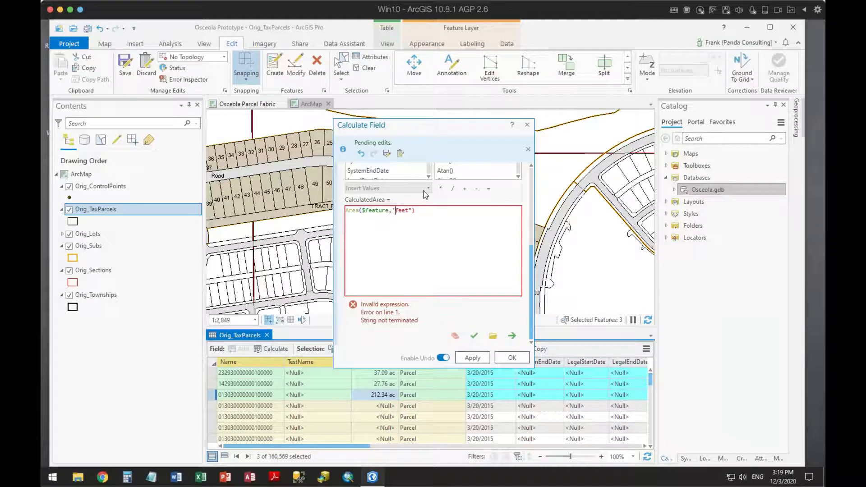
{"action": "type", "text": "sq"}
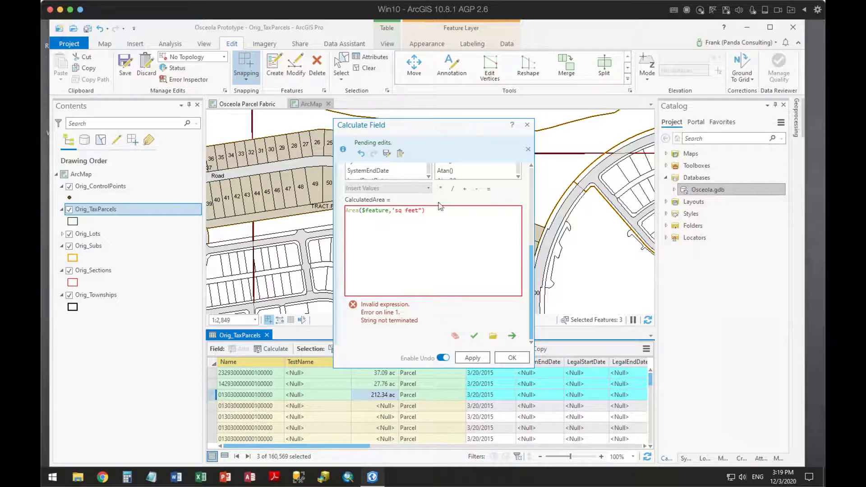
{"action": "left_click", "coordinate": [426, 244]}
{"action": "key", "text": "Left"}
{"action": "key", "text": "Delete"}
{"action": "type", "text": "\""}
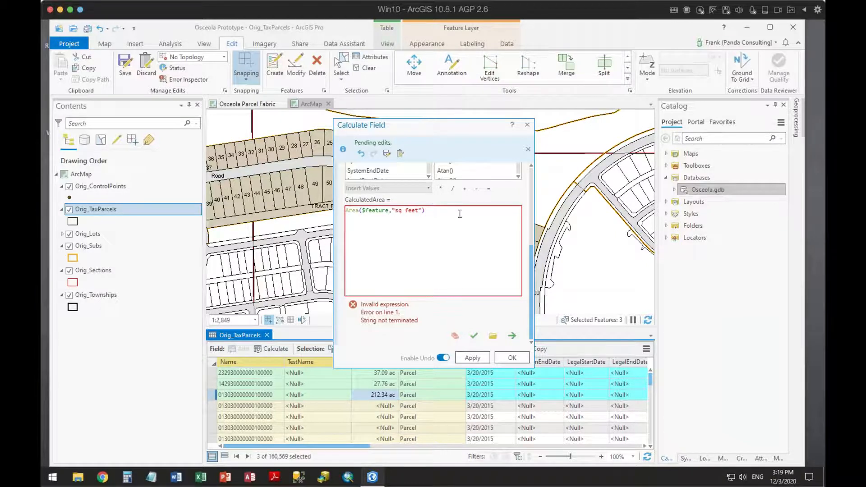
{"action": "left_click", "coordinate": [474, 336]}
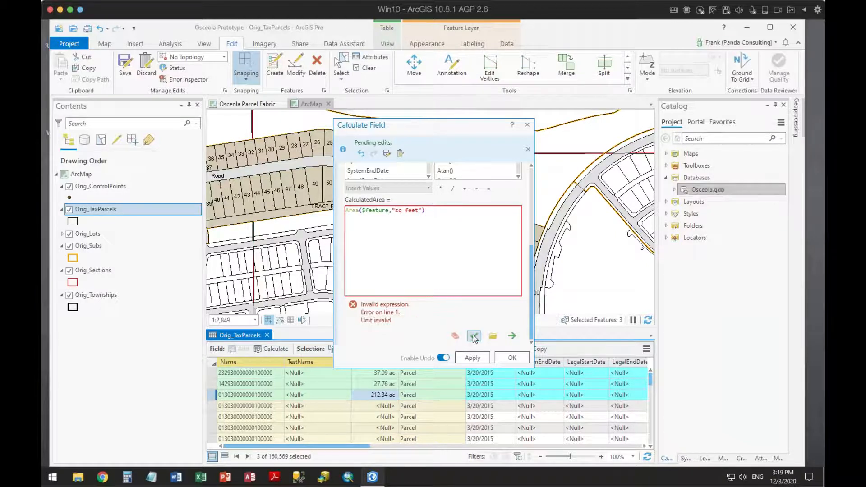
Step: Change the CalculatedArea expression to Area($feature,"feet") and validate it
{"action": "left_click", "coordinate": [410, 212]}
{"action": "key", "text": "Delete"}
{"action": "key", "text": "Delete"}
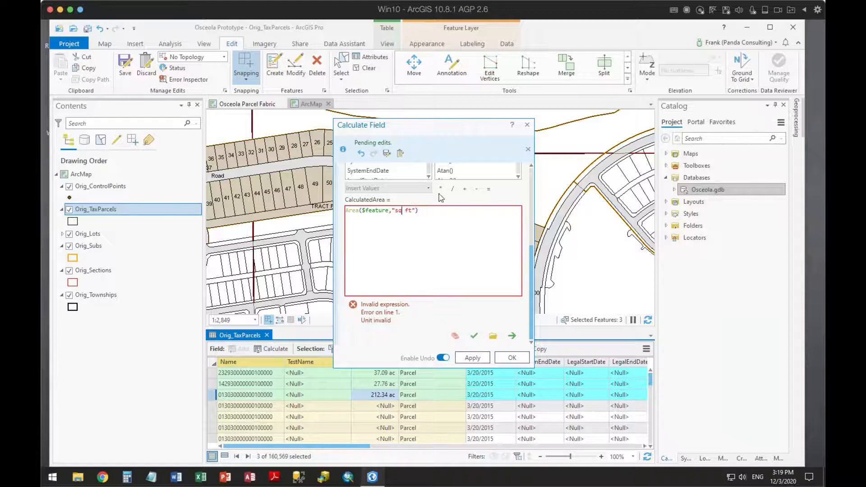
{"action": "key", "text": "Delete"}
{"action": "key", "text": "Delete"}
{"action": "key", "text": "Delete"}
{"action": "key", "text": "Delete"}
{"action": "type", "text": "fee"}
{"action": "left_click", "coordinate": [474, 336]}
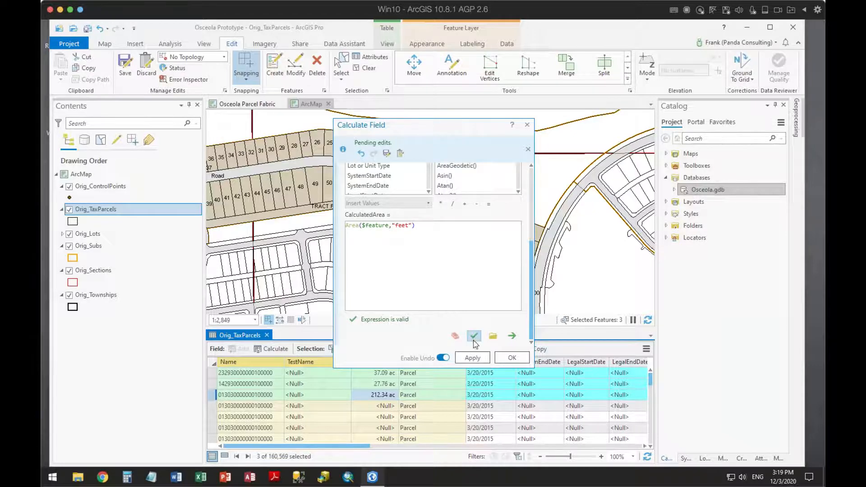
Step: Apply the Area($feature,"feet") calculation to the selected parcels, move the dialog clear of the table, and finish the calculation
{"action": "left_click", "coordinate": [473, 358]}
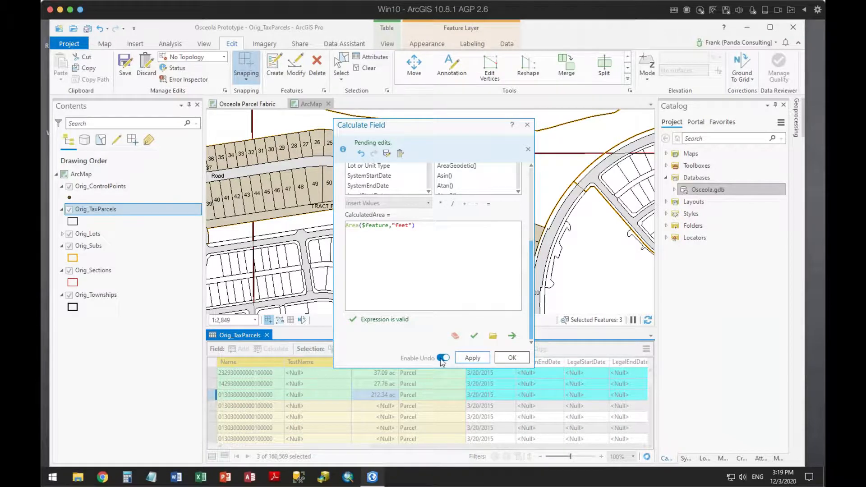
{"action": "left_click_drag", "start_coordinate": [458, 127], "coordinate": [557, 54]}
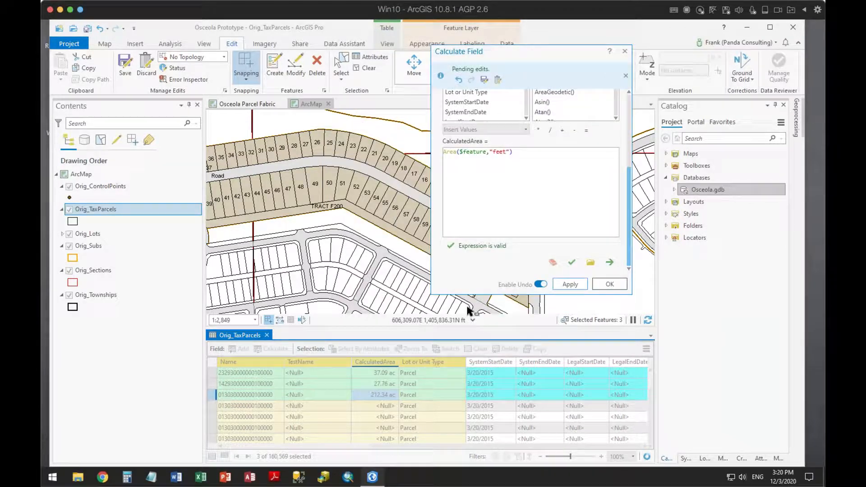
{"action": "left_click", "coordinate": [571, 284]}
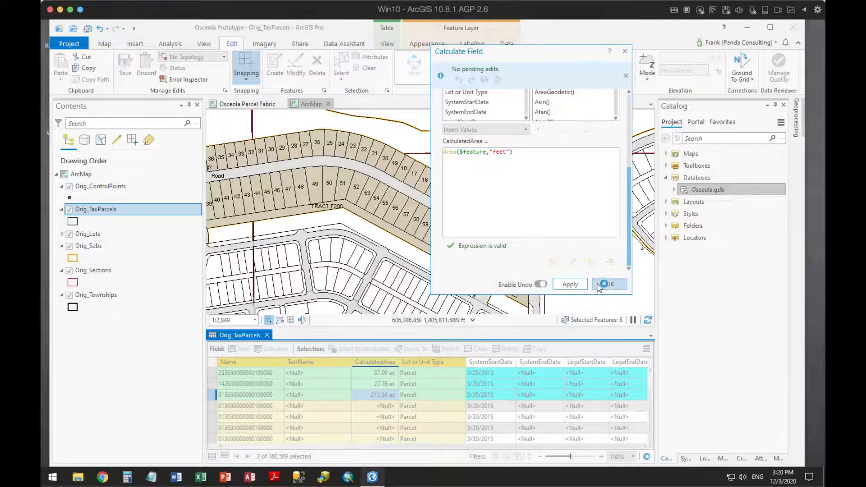
{"action": "left_click", "coordinate": [608, 284]}
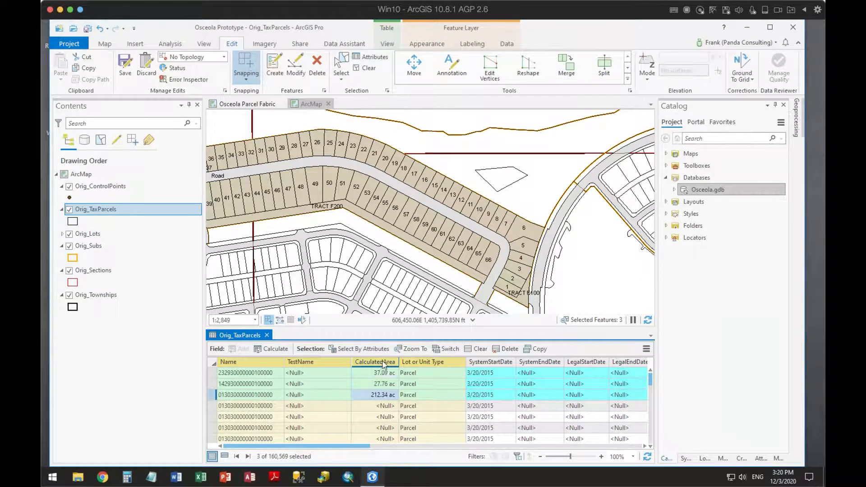
Step: Reopen the field calculation for CalculatedArea with Arcade as the expression type and enter Areea($feature,"feet")
{"action": "mouse_move", "coordinate": [384, 364]}
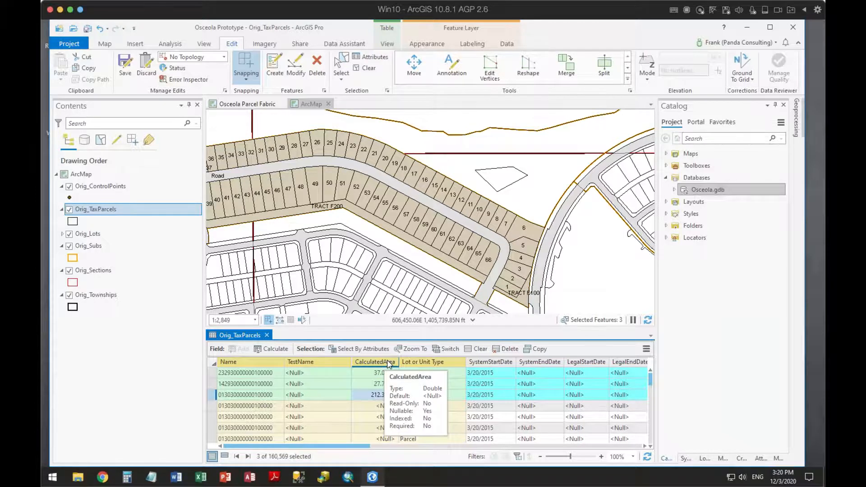
{"action": "right_click", "coordinate": [389, 364]}
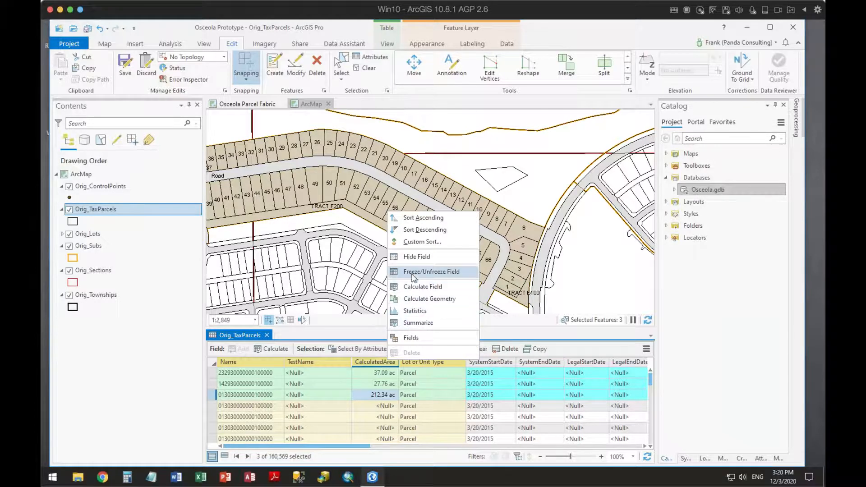
{"action": "left_click", "coordinate": [416, 288]}
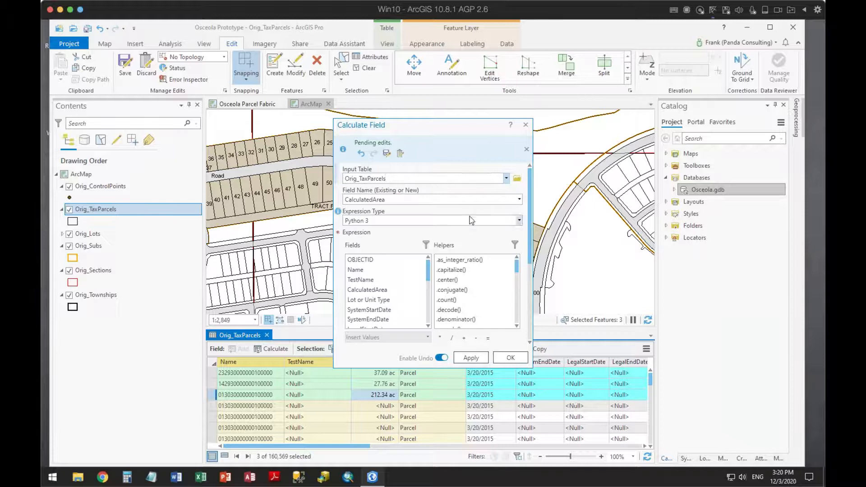
{"action": "left_click", "coordinate": [518, 221]}
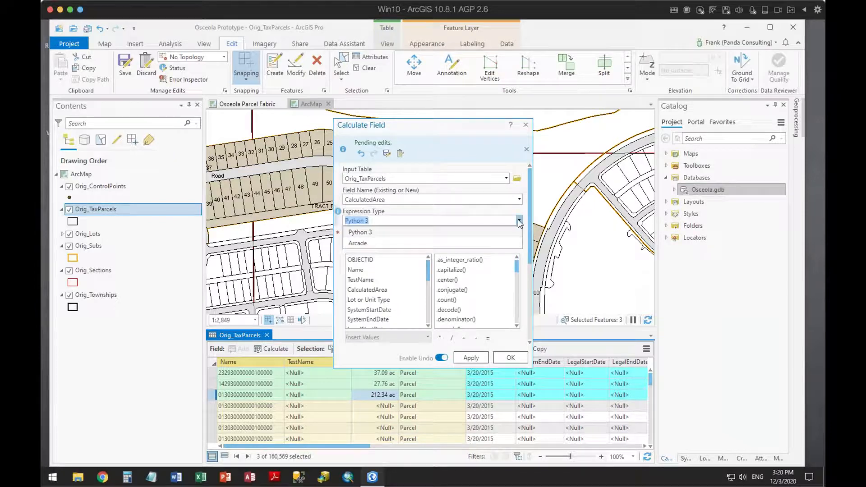
{"action": "left_click", "coordinate": [378, 246]}
{"action": "scroll", "coordinate": [518, 273], "scroll_direction": "down", "scroll_amount": 4}
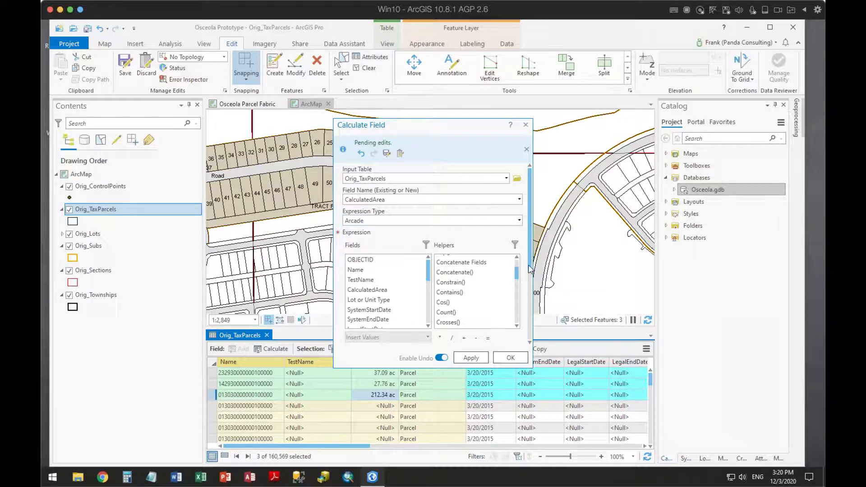
{"action": "scroll", "coordinate": [532, 334], "scroll_direction": "down", "scroll_amount": 3}
{"action": "scroll", "coordinate": [532, 343], "scroll_direction": "down", "scroll_amount": 2}
{"action": "left_click", "coordinate": [378, 281]}
{"action": "type", "text": "Areea($feature"}
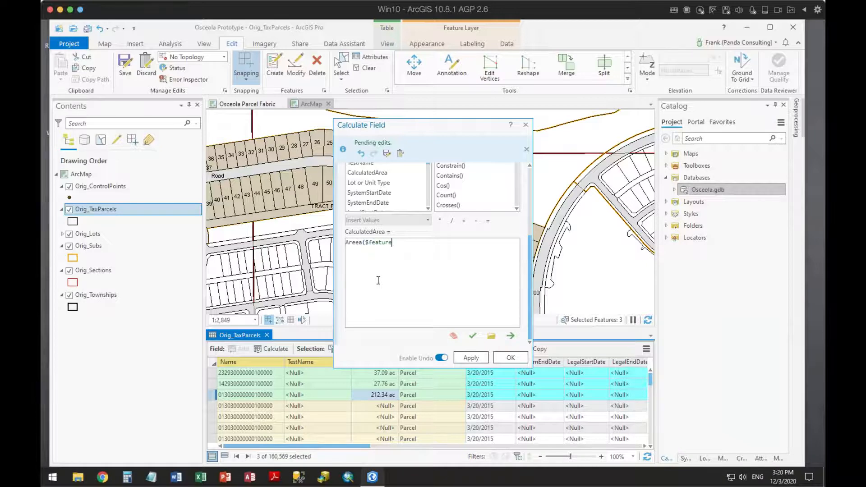
{"action": "type", "text": ",\"feet\")"}
Step: Try the unit "sq feet" in the reopened CalculatedArea expression and validate it
{"action": "key", "text": "Left"}
{"action": "key", "text": "Left"}
{"action": "key", "text": "Left"}
{"action": "key", "text": "Left"}
{"action": "key", "text": "Left"}
{"action": "key", "text": "Left"}
{"action": "type", "text": "sq"}
{"action": "left_click", "coordinate": [475, 336]}
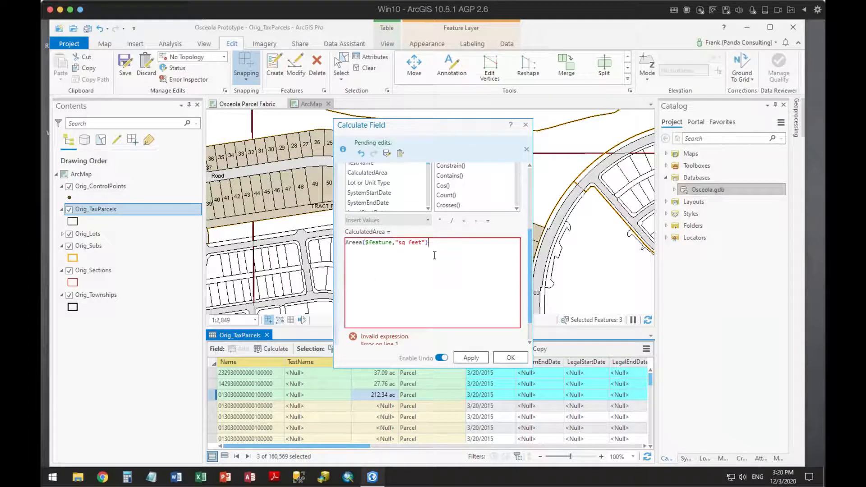
Step: Shorten the expression's unit to "sq ft" and validate it again to read the full error
{"action": "left_click", "coordinate": [413, 245]}
{"action": "key", "text": "Delete"}
{"action": "key", "text": "Delete"}
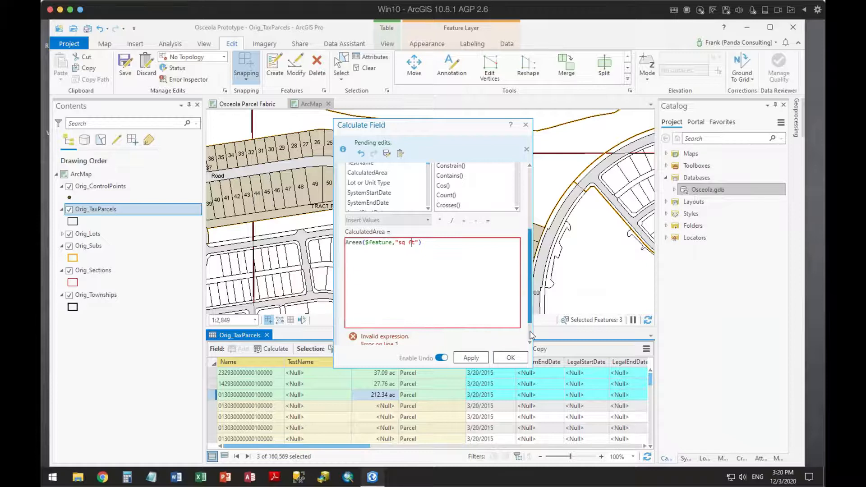
{"action": "scroll", "coordinate": [531, 325], "scroll_direction": "down", "scroll_amount": 2}
{"action": "left_click", "coordinate": [472, 337]}
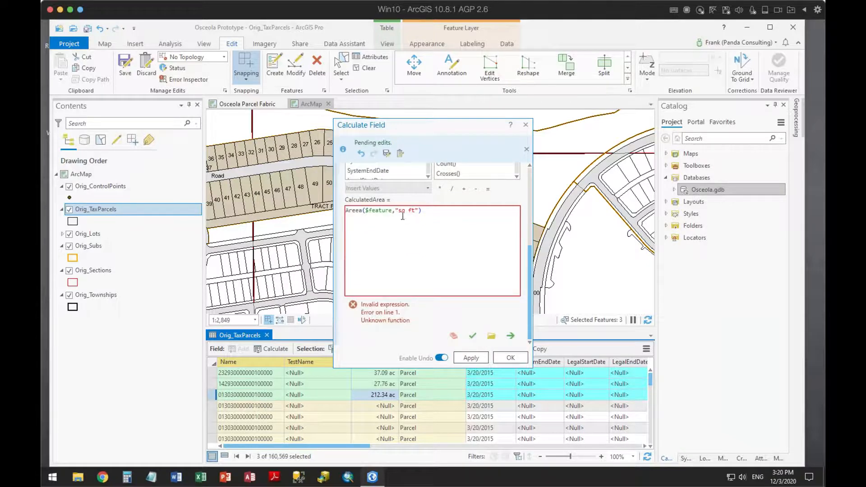
Step: Set the expression's unit to "feet", correct the misspelled function name to Area, and validate the expression
{"action": "key", "text": "BackSpace"}
{"action": "left_click_drag", "start_coordinate": [409, 211], "coordinate": [399, 210]}
{"action": "type", "text": "fee"}
{"action": "left_click", "coordinate": [431, 240]}
{"action": "left_click", "coordinate": [354, 210]}
{"action": "key", "text": "Delete"}
{"action": "left_click", "coordinate": [473, 336]}
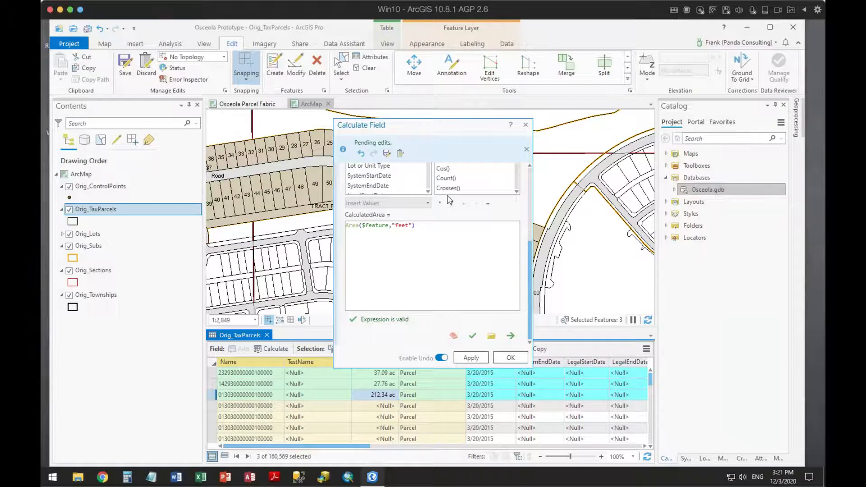
Step: Test the unit "sq feet" with the corrected Area function, and shorten the unit to "sq ft"
{"action": "type", "text": "sq"}
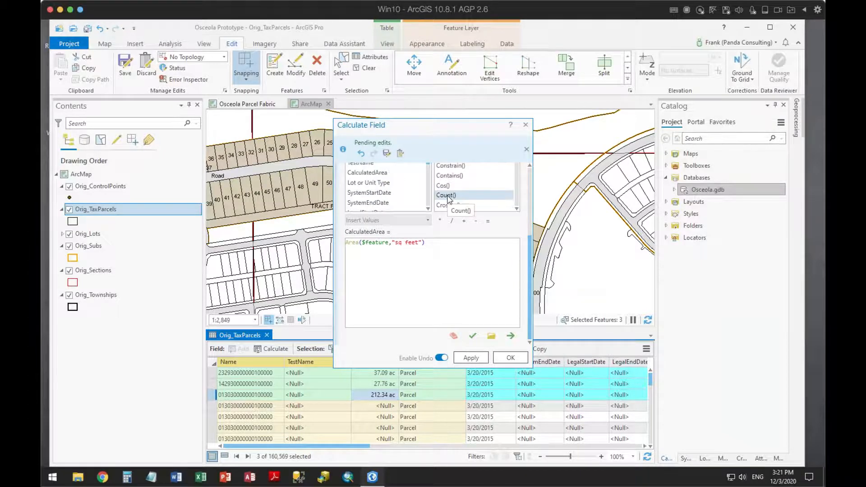
{"action": "left_click", "coordinate": [473, 336]}
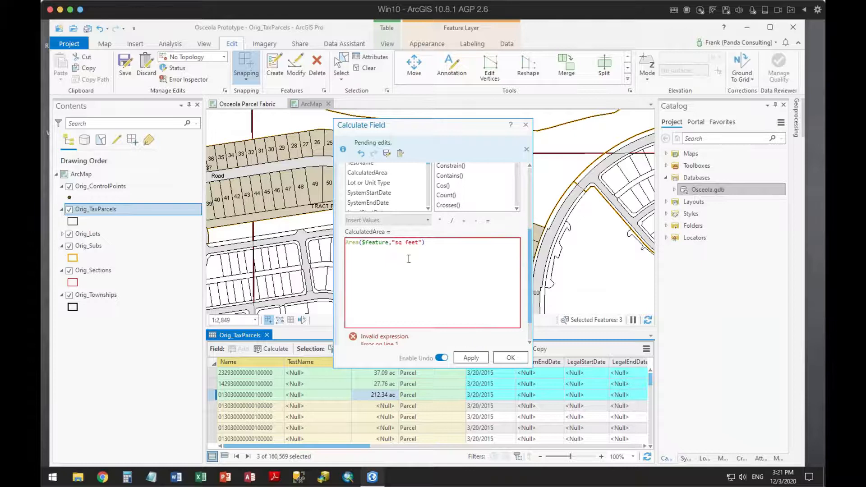
{"action": "key", "text": "BackSpace"}
{"action": "key", "text": "BackSpace"}
{"action": "left_click_drag", "start_coordinate": [529, 316], "coordinate": [529, 355]}
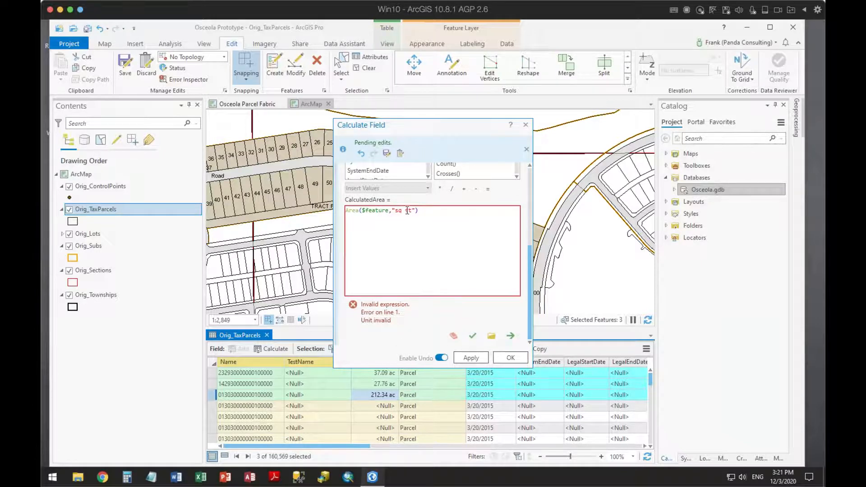
Step: Restore the expression to Area($feature,"feet"), validate it, and run the CalculatedArea calculation
{"action": "type", "text": "feet"}
{"action": "left_click", "coordinate": [472, 336]}
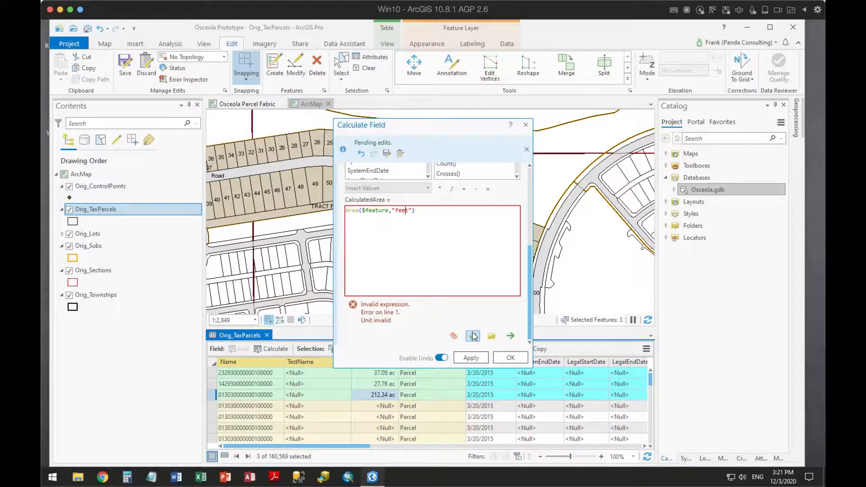
{"action": "left_click", "coordinate": [511, 358]}
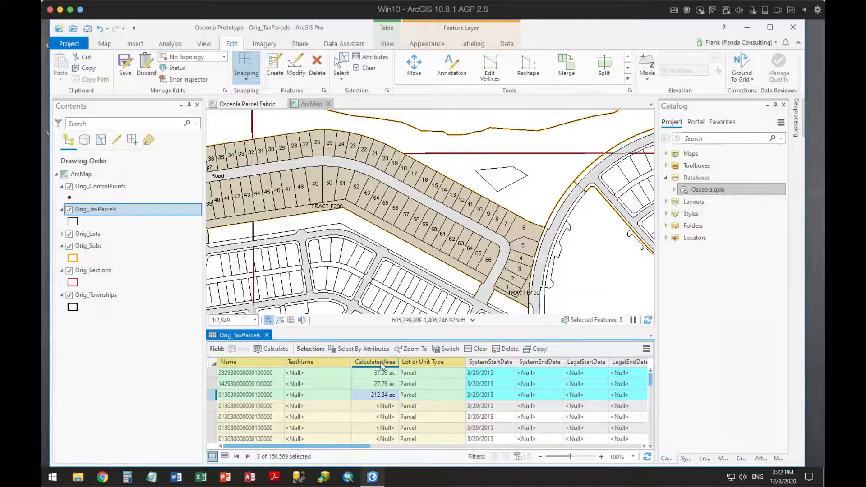
Step: Save the pending edits to the Orig_TaxParcels parcels
{"action": "mouse_move", "coordinate": [380, 363]}
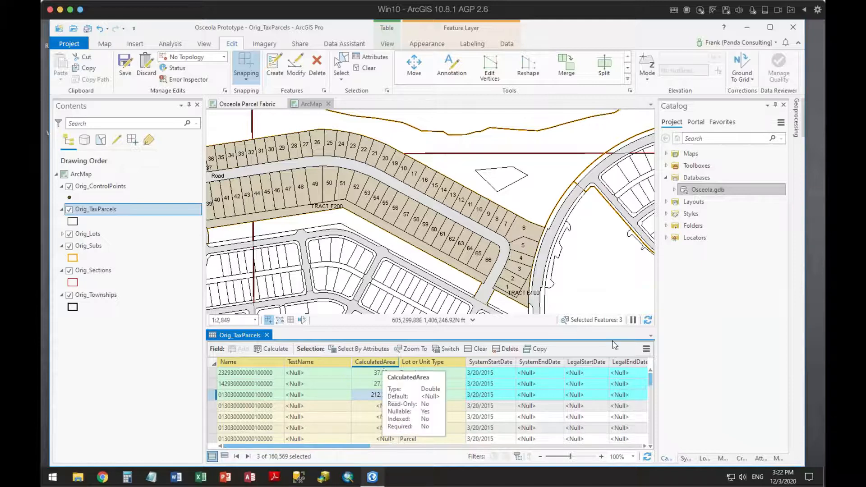
{"action": "left_click", "coordinate": [127, 65]}
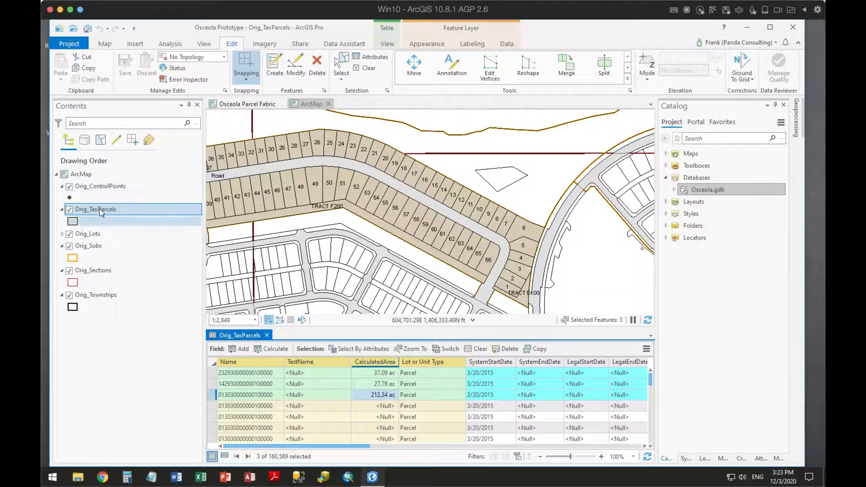
Step: Open the attribute rules of the Orig_TaxParcels layer and dock their view with the map views above the attribute table
{"action": "right_click", "coordinate": [119, 209]}
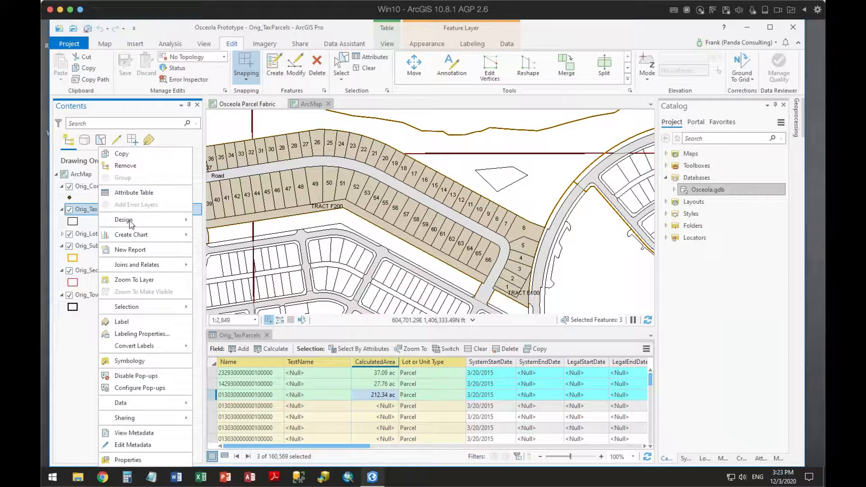
{"action": "mouse_move", "coordinate": [130, 220]}
{"action": "left_click", "coordinate": [224, 257]}
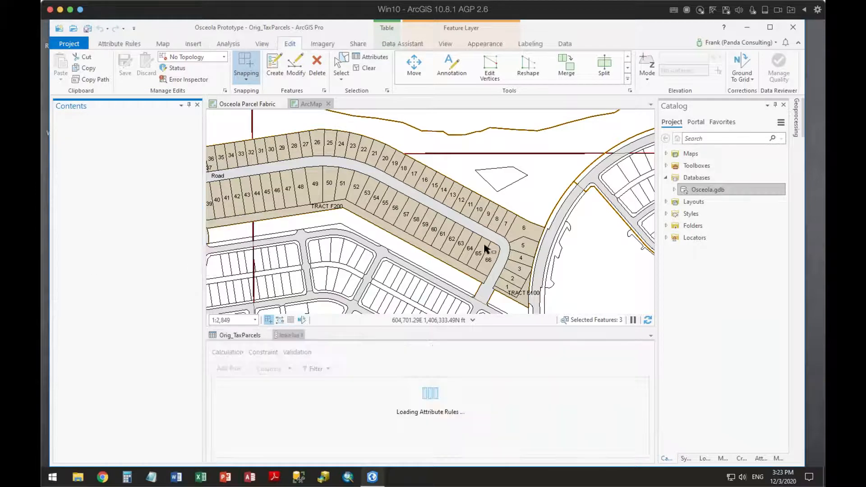
{"action": "left_click_drag", "start_coordinate": [334, 336], "coordinate": [430, 213]}
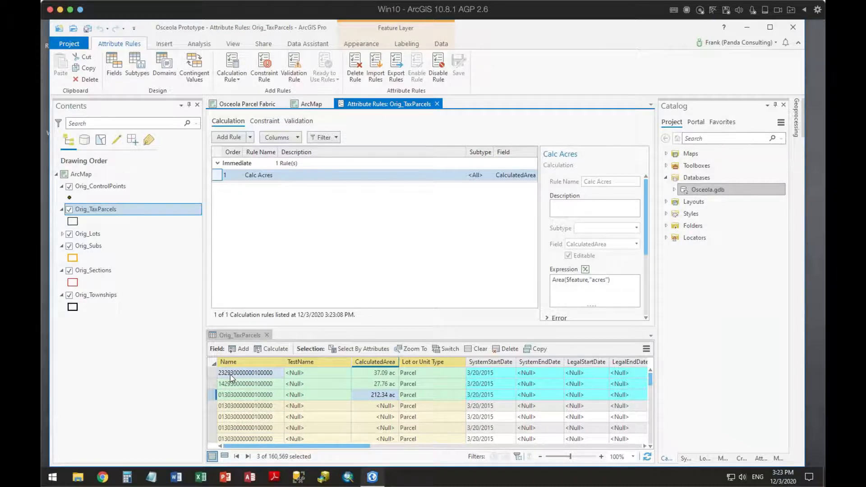
{"action": "left_click", "coordinate": [258, 374]}
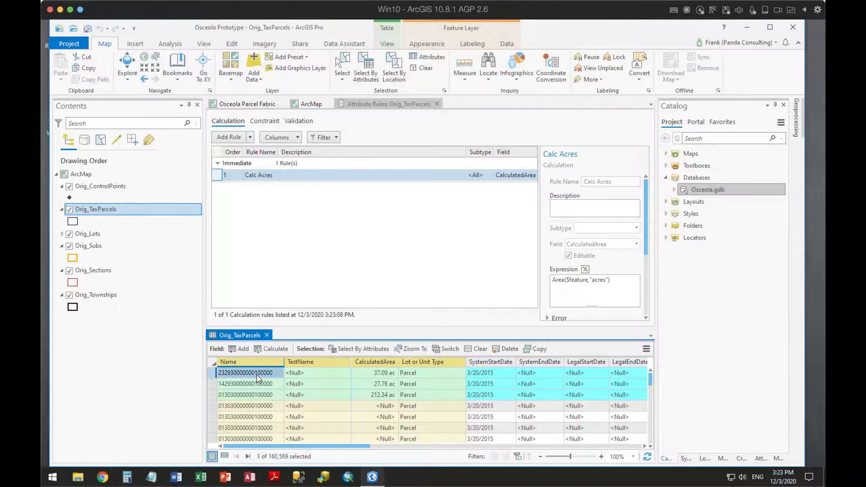
{"action": "left_click", "coordinate": [297, 397]}
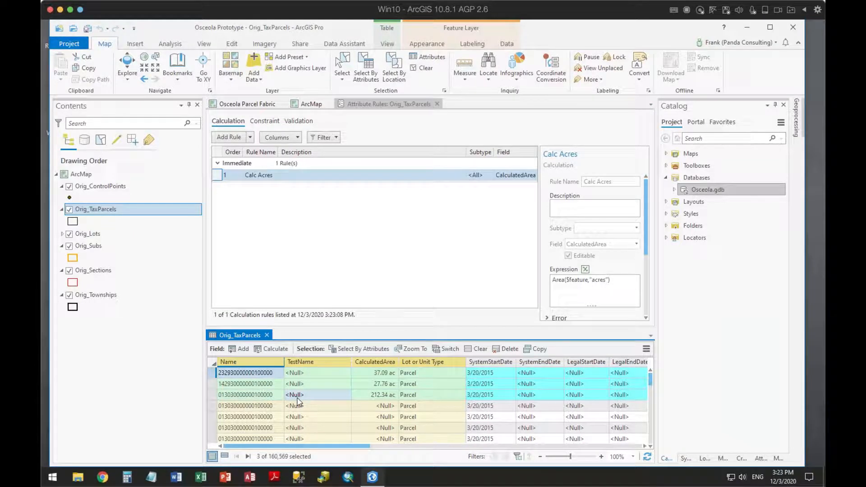
{"action": "left_click", "coordinate": [255, 377]}
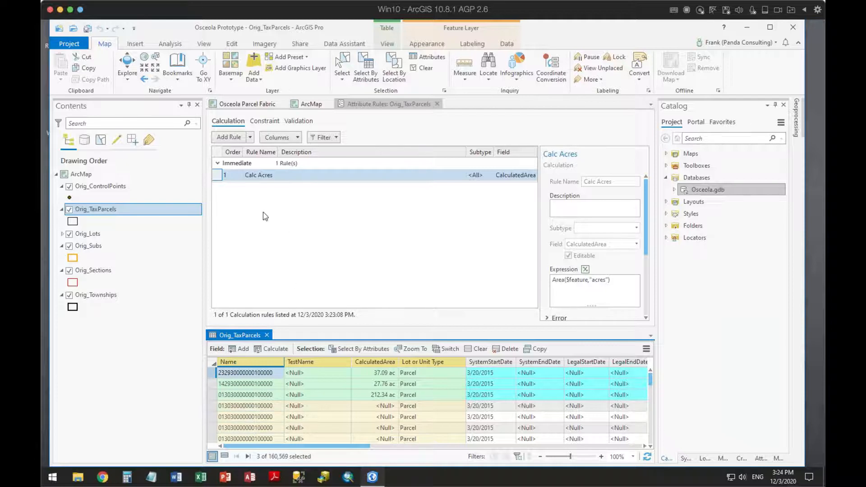
Step: Add a second calculation rule named "Calc Lot" that writes to the TestName field
{"action": "left_click", "coordinate": [229, 138]}
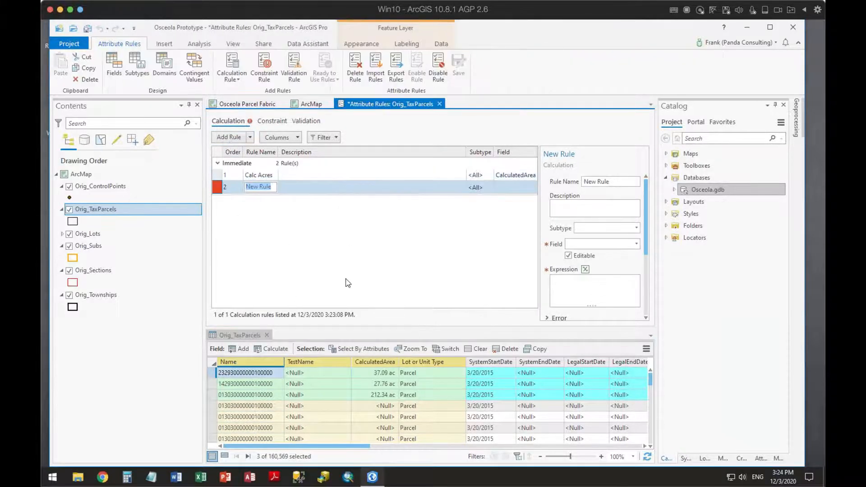
{"action": "type", "text": "Ca"}
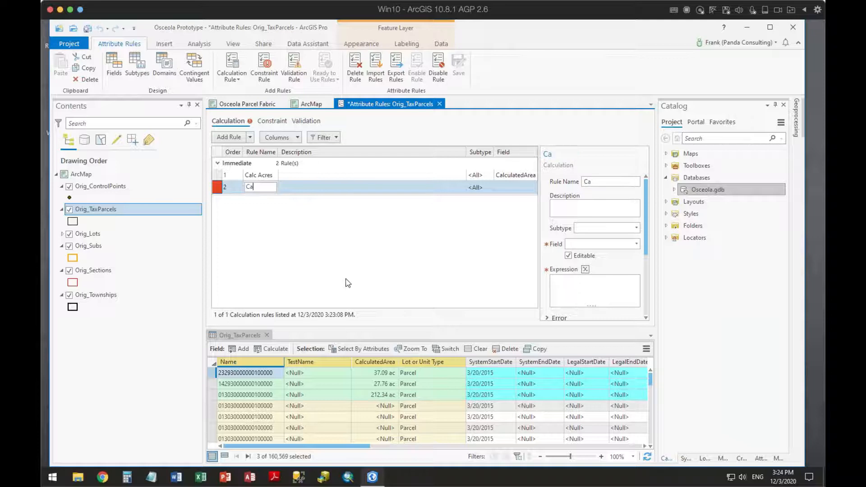
{"action": "type", "text": "lc Lot"}
{"action": "left_click", "coordinate": [608, 209]}
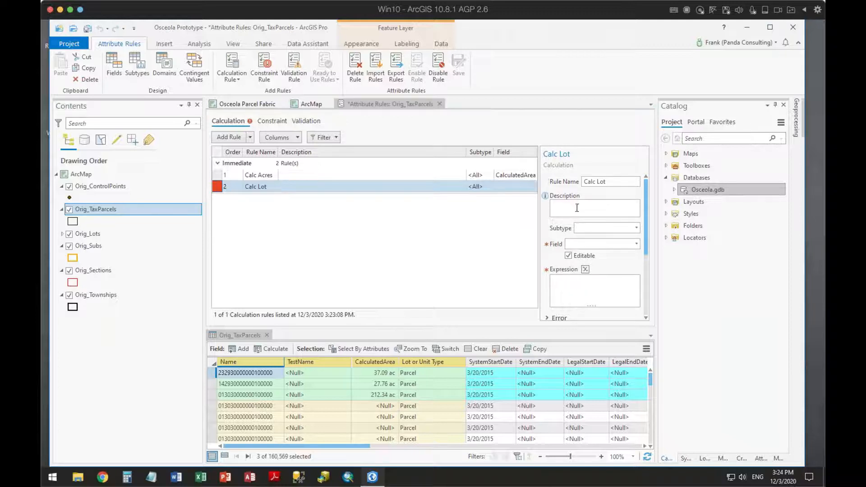
{"action": "left_click", "coordinate": [637, 244]}
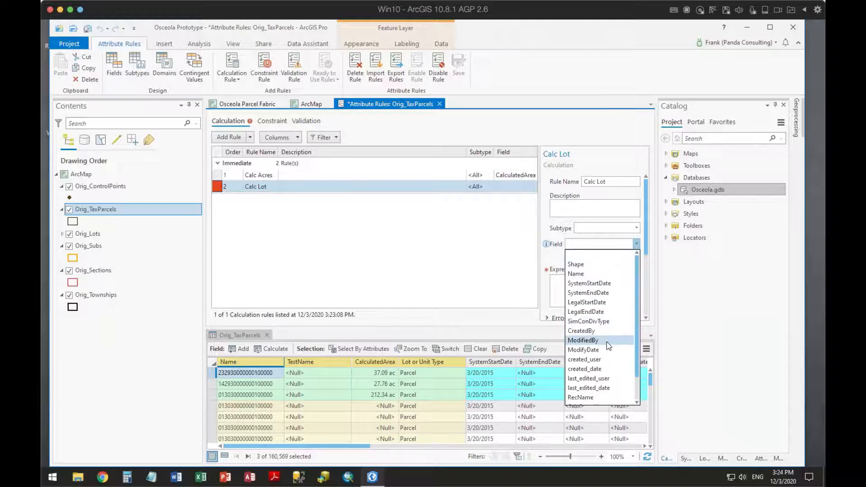
{"action": "scroll", "coordinate": [610, 349], "scroll_direction": "down", "scroll_amount": 1}
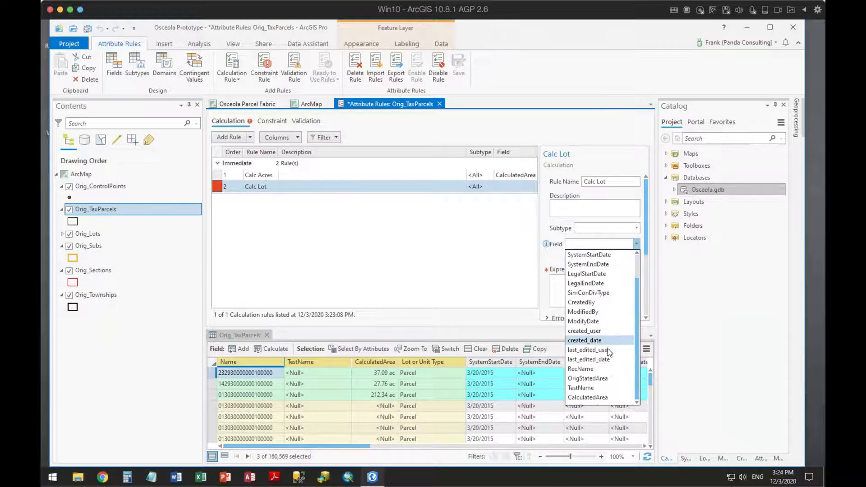
{"action": "left_click", "coordinate": [582, 389]}
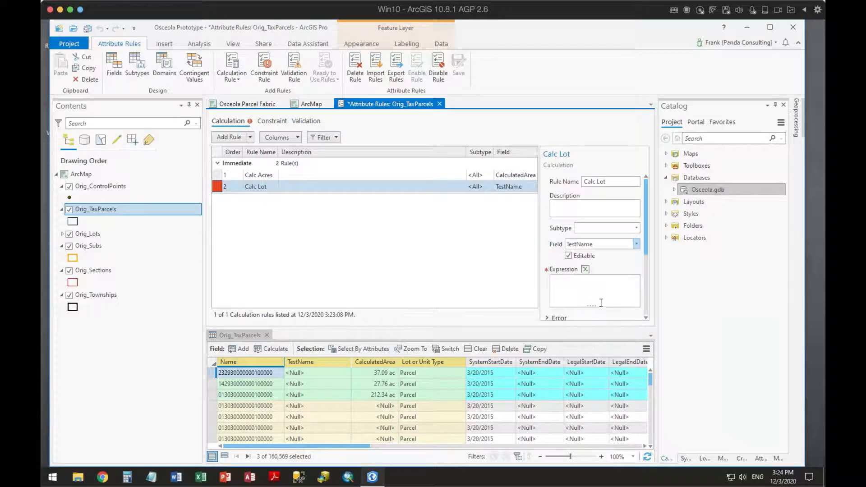
Step: Build the Arcade expression mid($feature.Name,11,2) for the Calc Lot rule
{"action": "left_click", "coordinate": [586, 270]}
{"action": "left_click_drag", "start_coordinate": [449, 113], "coordinate": [414, 83]}
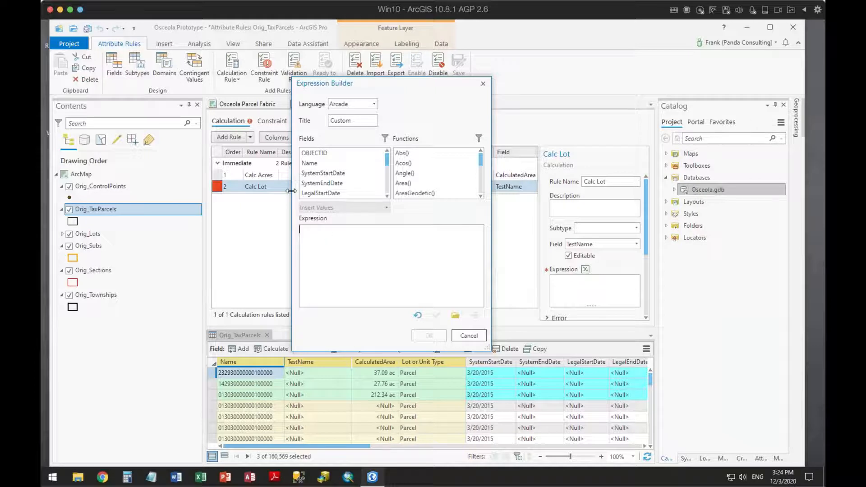
{"action": "double_click", "coordinate": [316, 163]}
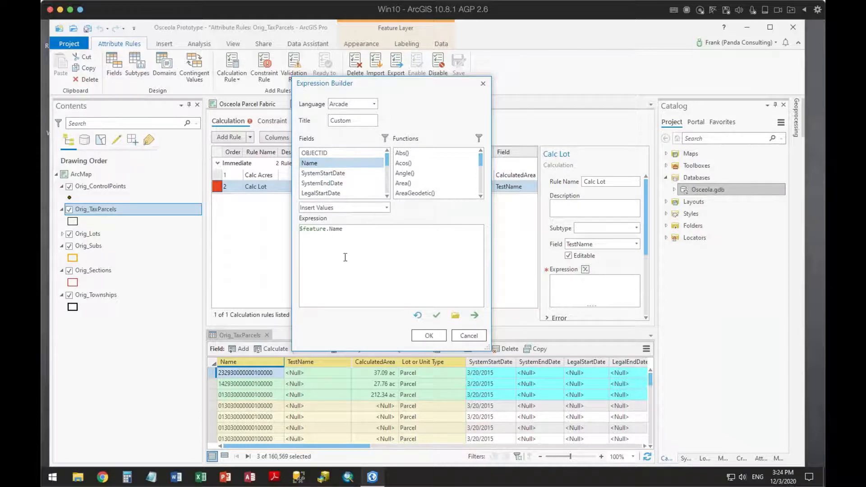
{"action": "left_click", "coordinate": [305, 229]}
{"action": "type", "text": "mid("}
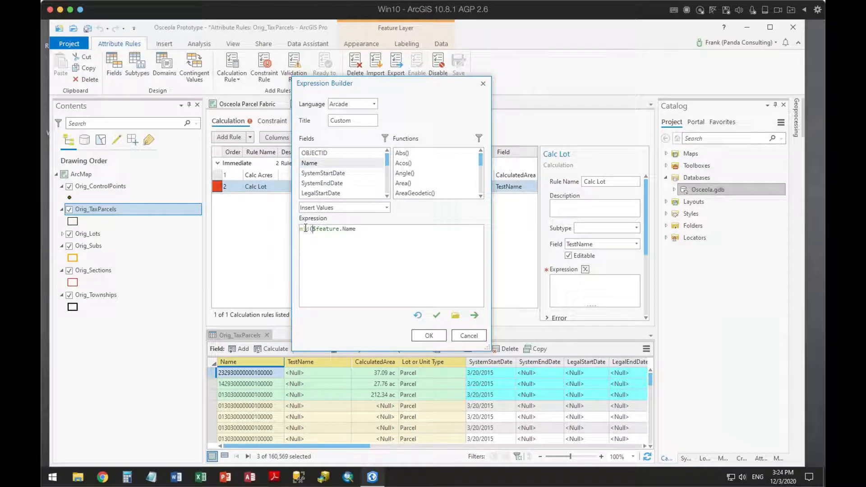
{"action": "key", "text": "Right"}
{"action": "key", "text": "Right"}
{"action": "key", "text": "Right"}
{"action": "key", "text": "Right"}
{"action": "key", "text": "Right"}
{"action": "key", "text": "Right"}
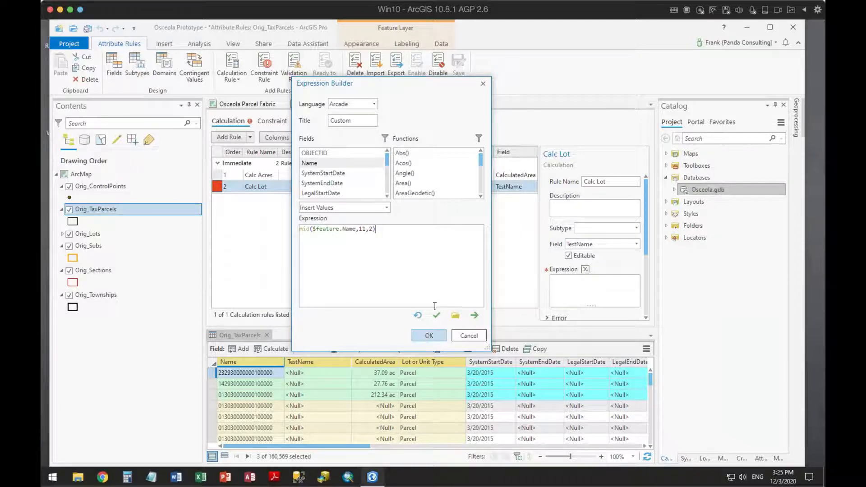
Step: Validate the Calc Lot expression, copy its text for reuse, and accept it into the rule
{"action": "left_click", "coordinate": [437, 315]}
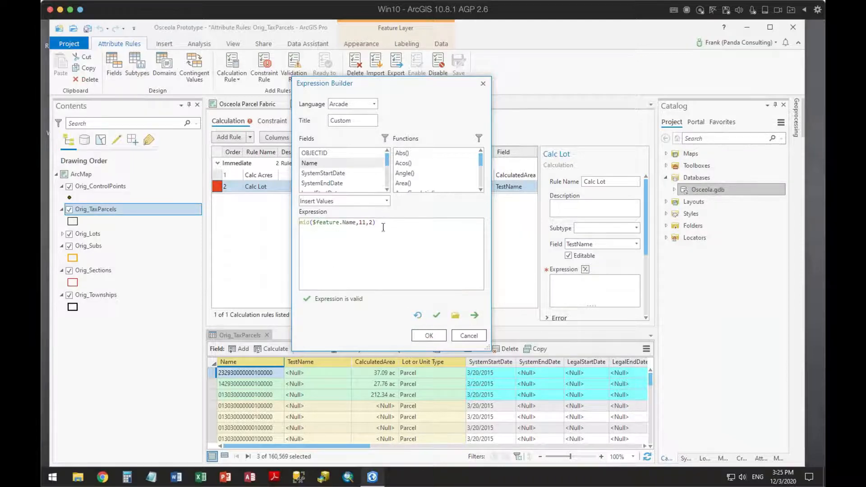
{"action": "left_click_drag", "start_coordinate": [381, 219], "coordinate": [281, 220]}
{"action": "key", "text": "ctrl+c"}
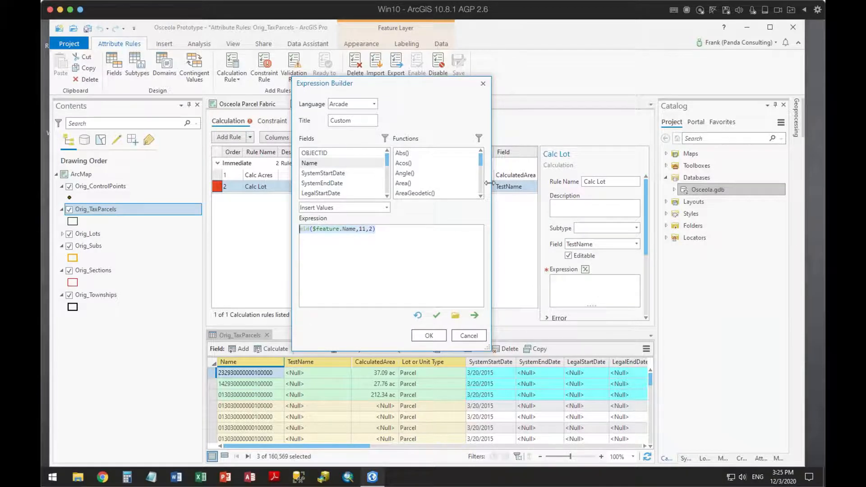
{"action": "left_click", "coordinate": [428, 336]}
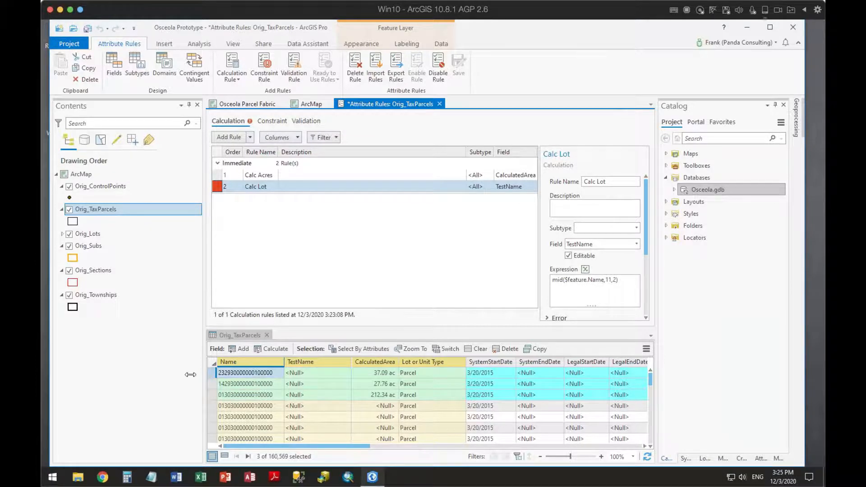
Step: Select only the first parcel record and set up a field calculation on TestName with Arcade as the expression type
{"action": "left_click", "coordinate": [211, 374]}
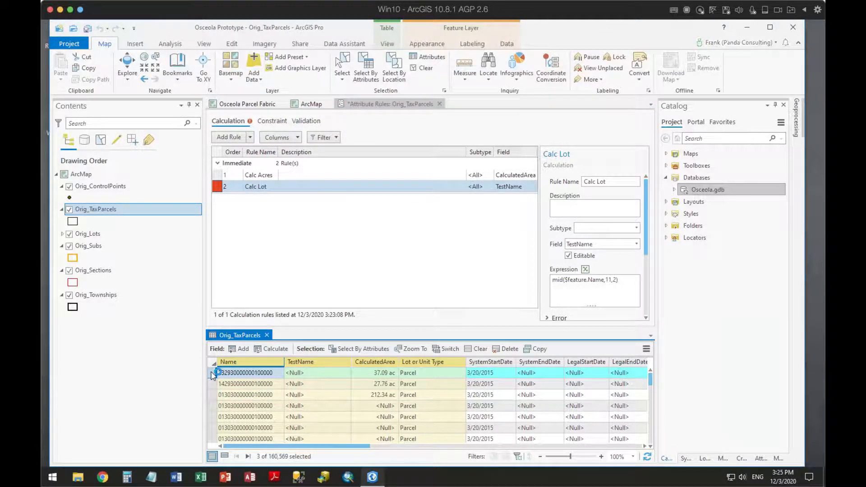
{"action": "right_click", "coordinate": [317, 362]}
{"action": "left_click", "coordinate": [345, 289]}
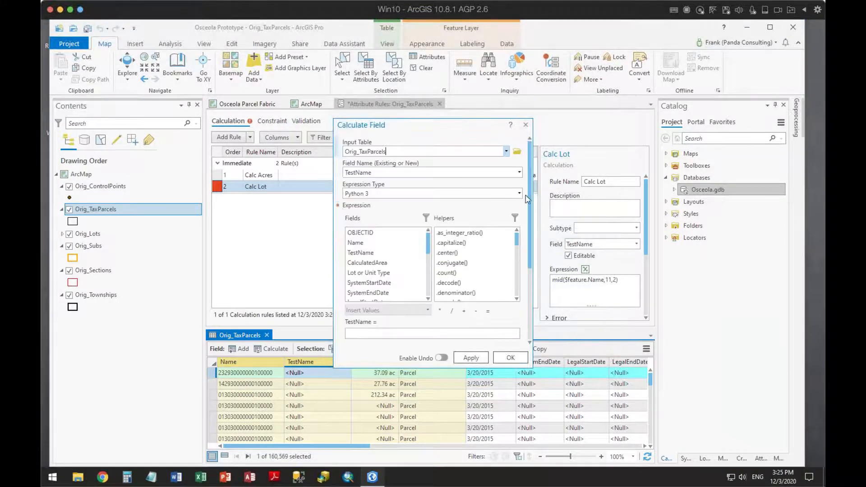
{"action": "left_click", "coordinate": [521, 194]}
{"action": "left_click", "coordinate": [378, 220]}
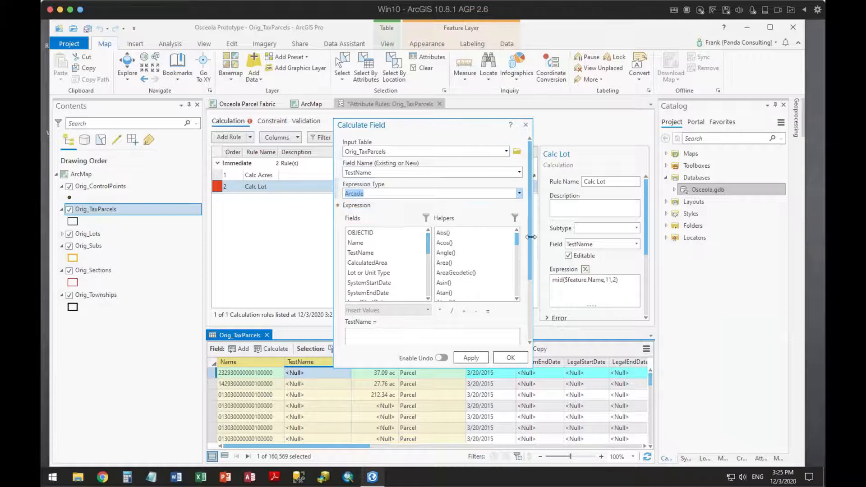
Step: Try to calculate TestName with the copied expression mid($feature.Name,11,2), validating it first, and dismiss the result report
{"action": "left_click_drag", "start_coordinate": [530, 244], "coordinate": [540, 351]}
{"action": "left_click", "coordinate": [378, 257]}
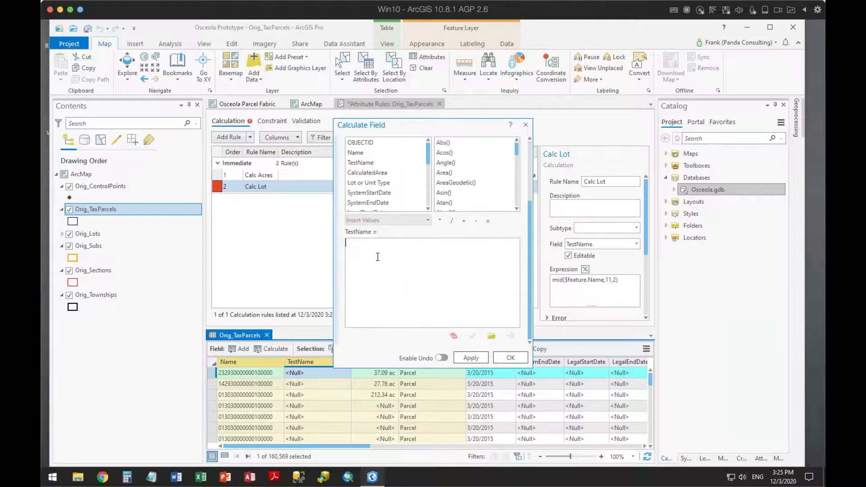
{"action": "key", "text": "ctrl+v"}
{"action": "left_click", "coordinate": [473, 335]}
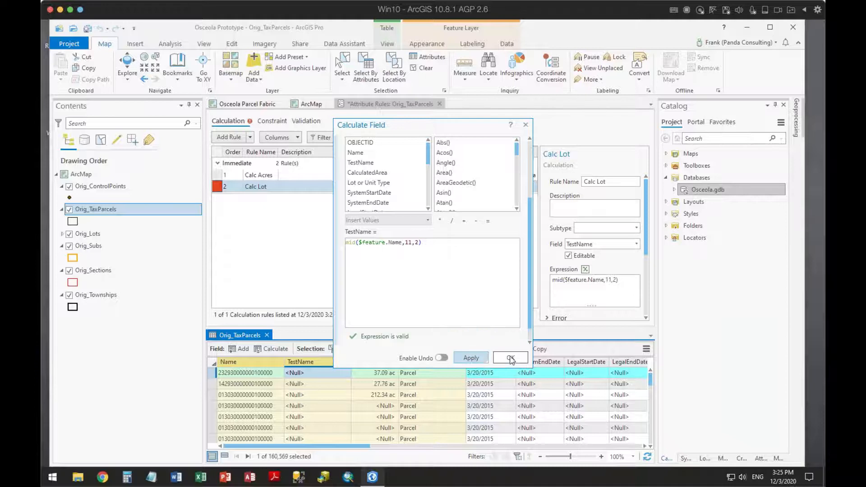
{"action": "left_click", "coordinate": [480, 359]}
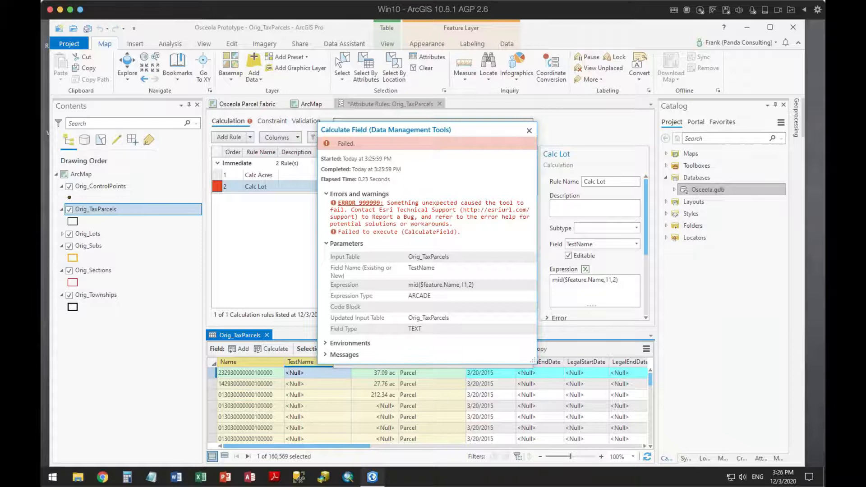
{"action": "left_click", "coordinate": [530, 130]}
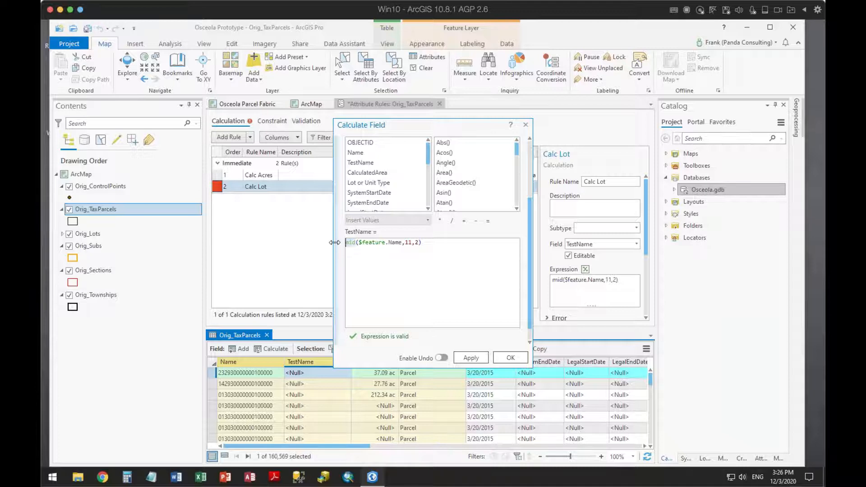
Step: Try to calculate TestName with right($feature.Name,8) instead, and close the field calculation
{"action": "type", "text": "right"}
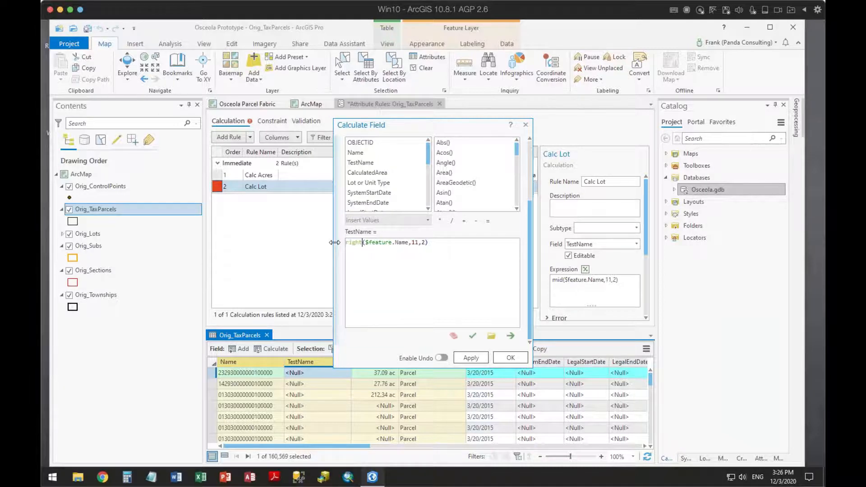
{"action": "left_click_drag", "start_coordinate": [412, 243], "coordinate": [425, 243]}
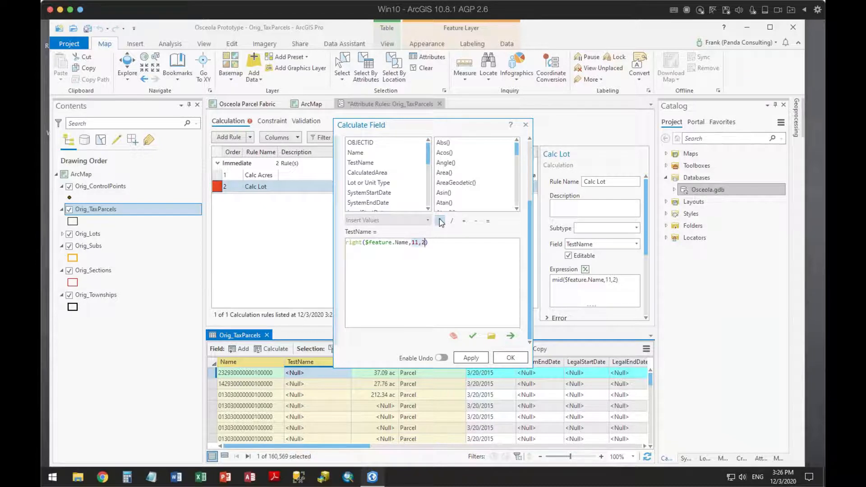
{"action": "type", "text": "8"}
{"action": "left_click", "coordinate": [471, 357]}
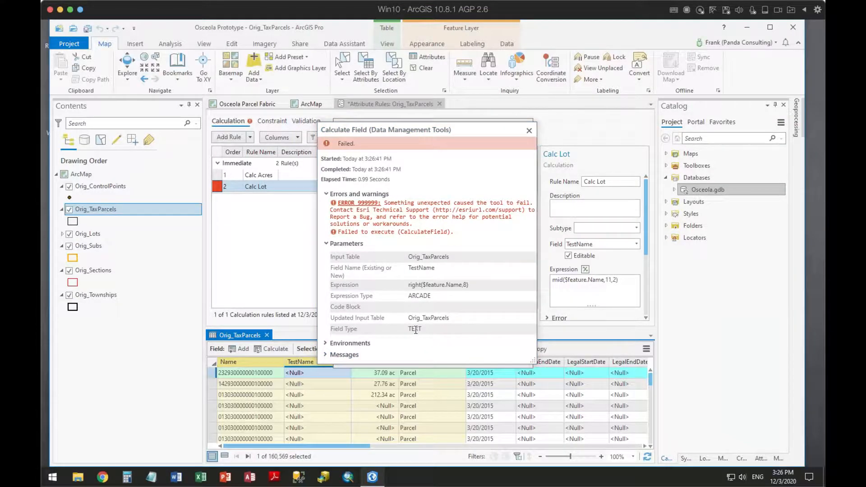
{"action": "left_click", "coordinate": [529, 131]}
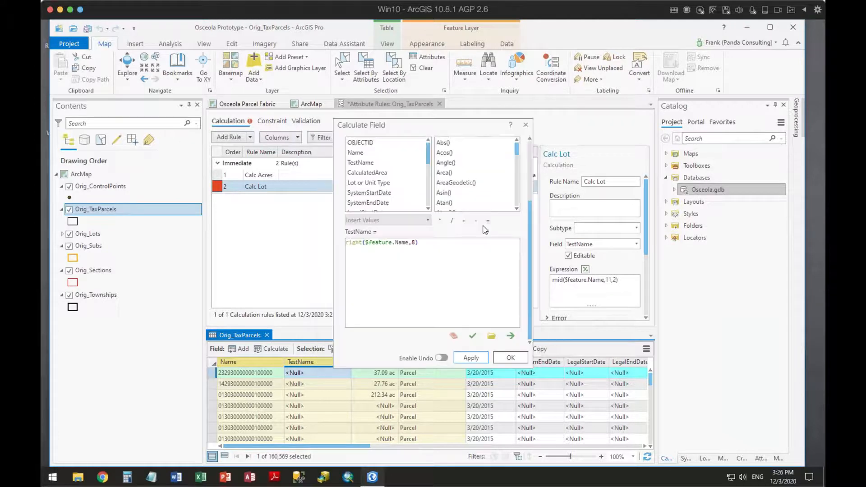
{"action": "left_click", "coordinate": [527, 127]}
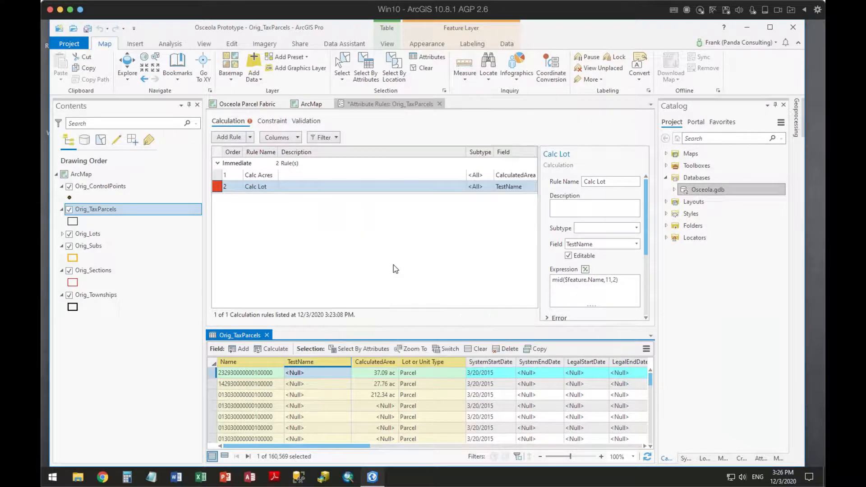
Step: Try a fresh Arcade field calculation on TestName with the plain expression $feature.Name
{"action": "right_click", "coordinate": [320, 366]}
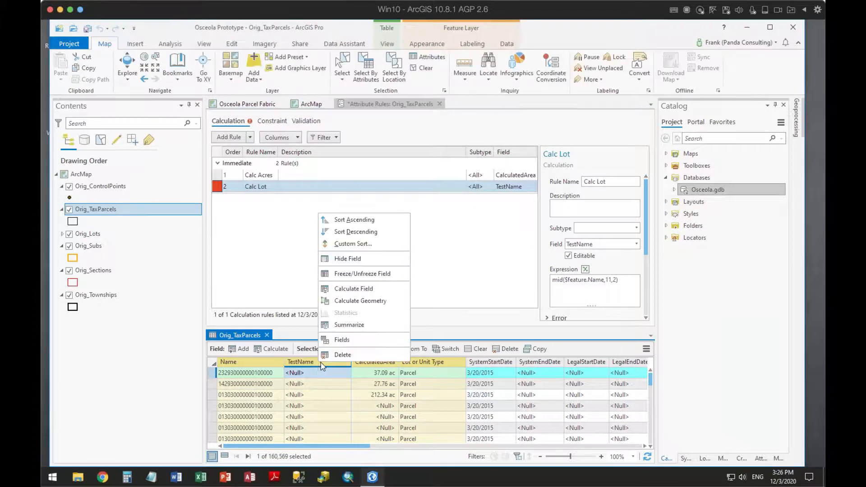
{"action": "left_click", "coordinate": [350, 288]}
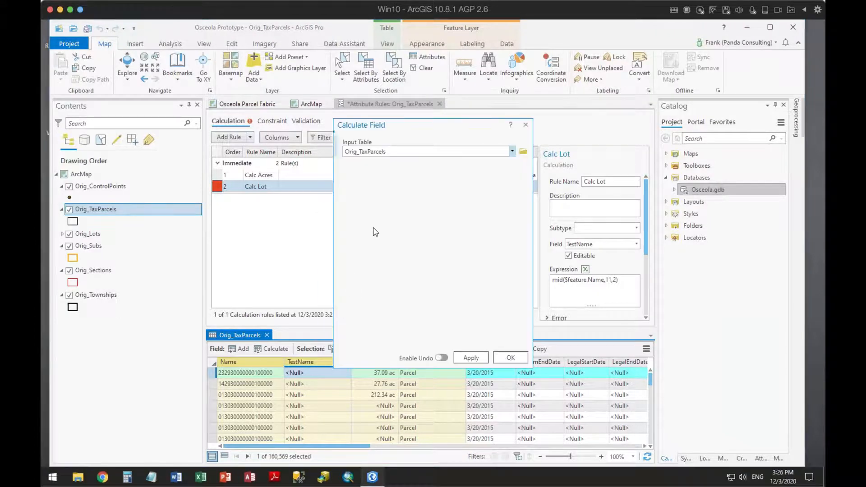
{"action": "left_click", "coordinate": [520, 193]}
{"action": "left_click", "coordinate": [397, 216]}
{"action": "left_click_drag", "start_coordinate": [530, 181], "coordinate": [533, 294]}
{"action": "double_click", "coordinate": [359, 153]}
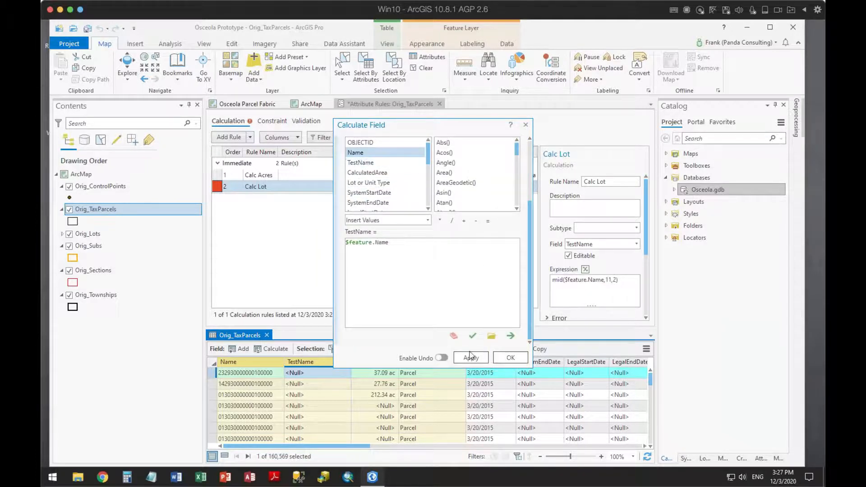
{"action": "left_click", "coordinate": [468, 357]}
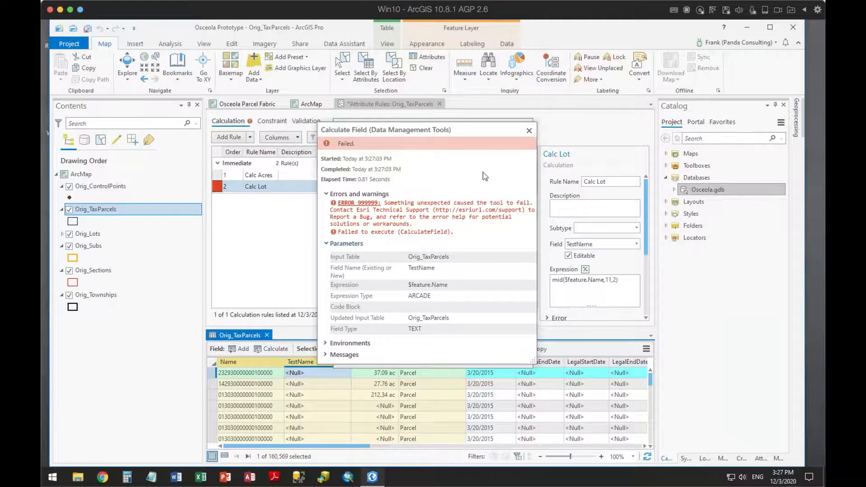
Step: Abandon the field calculation, restart ArcGIS Pro without saving the project changes, and reopen the Osceola Prototype project
{"action": "left_click", "coordinate": [529, 131]}
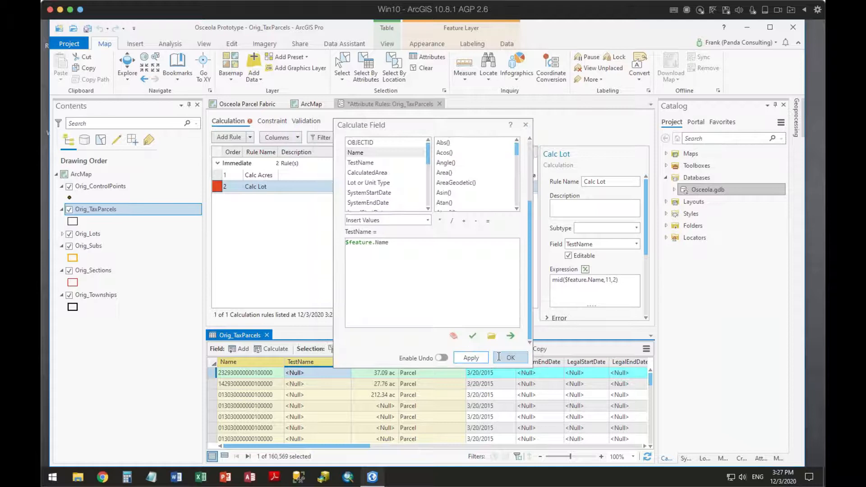
{"action": "left_click", "coordinate": [525, 124]}
{"action": "left_click", "coordinate": [385, 258]}
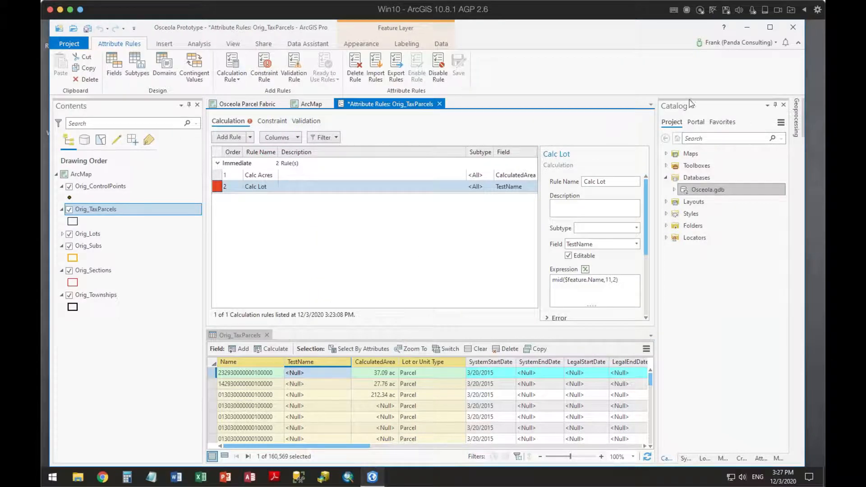
{"action": "left_click", "coordinate": [793, 30]}
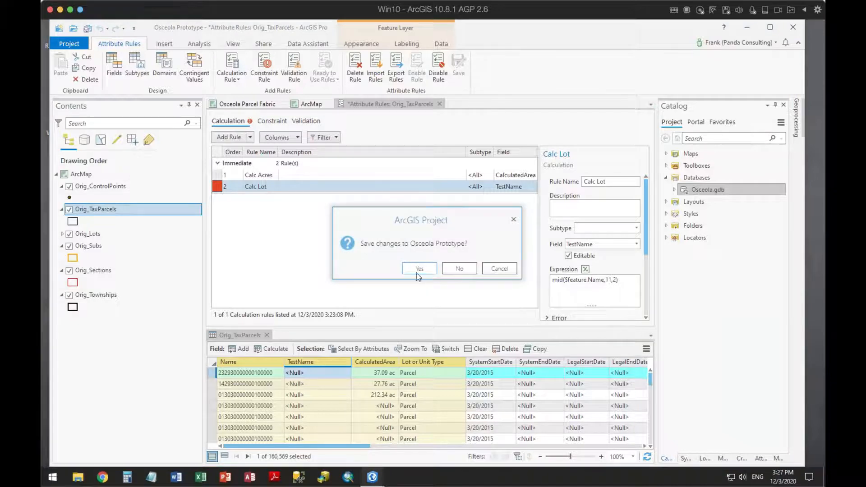
{"action": "left_click", "coordinate": [460, 269]}
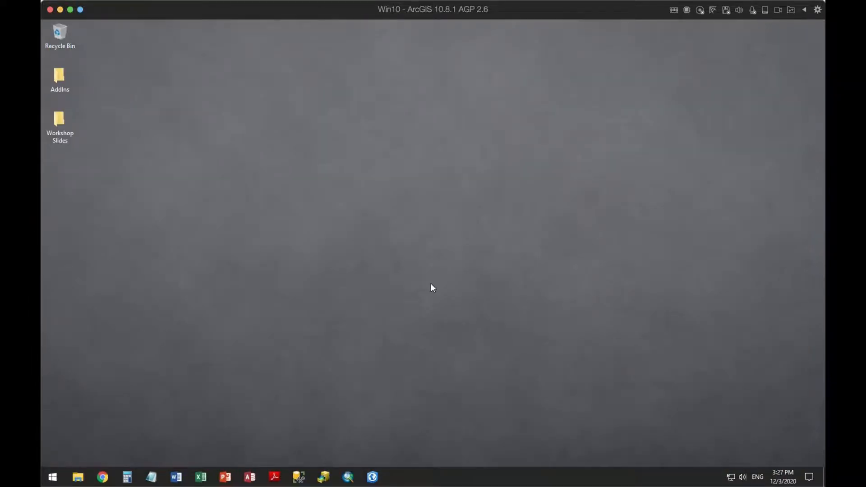
{"action": "left_click", "coordinate": [372, 479]}
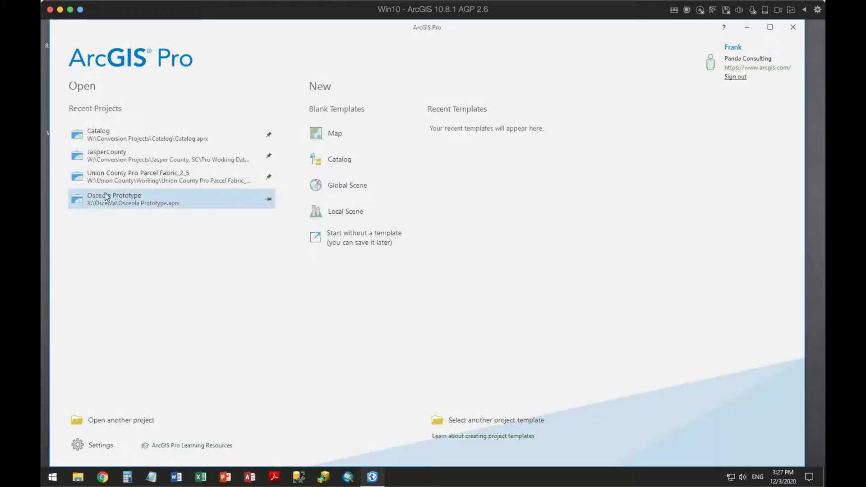
{"action": "left_click", "coordinate": [107, 197]}
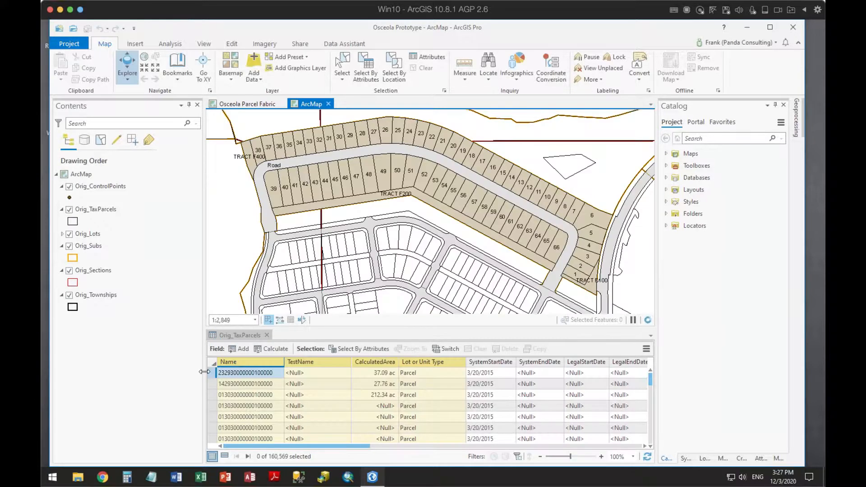
Step: Select the first Orig_TaxParcels record, try to calculate TestName in Arcade with $feature.Name, and close the calculation
{"action": "left_click", "coordinate": [214, 376]}
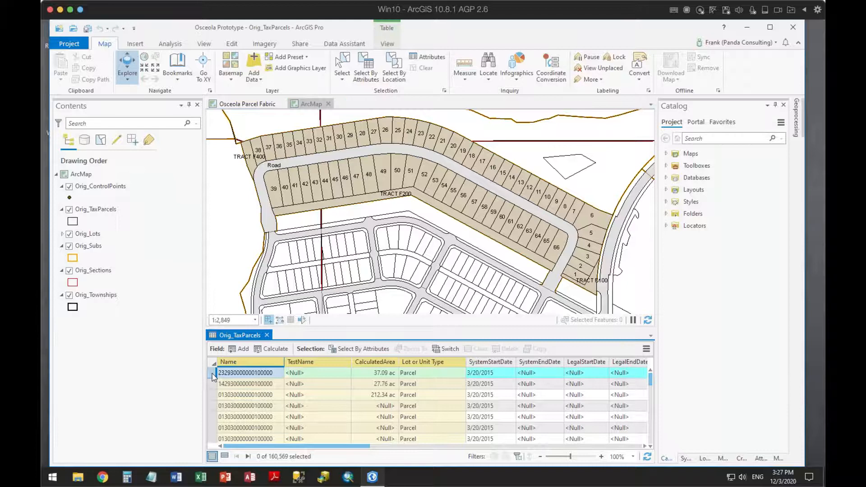
{"action": "right_click", "coordinate": [214, 376]}
{"action": "left_click", "coordinate": [354, 332]}
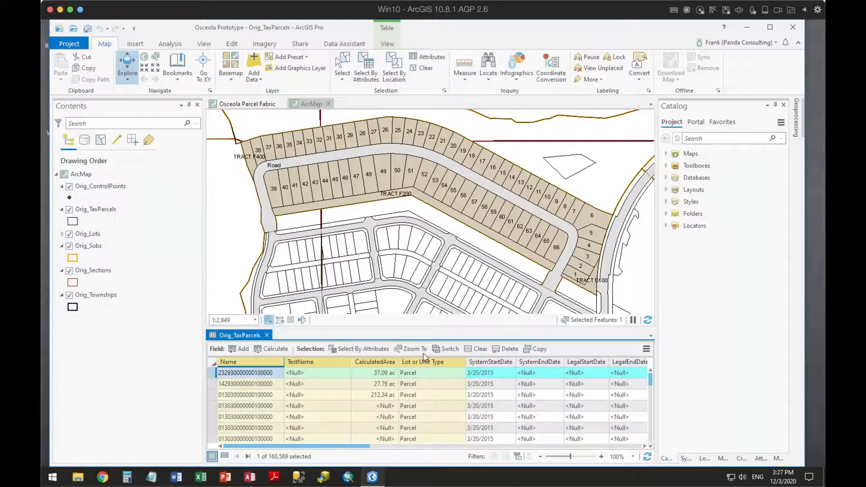
{"action": "right_click", "coordinate": [315, 365]}
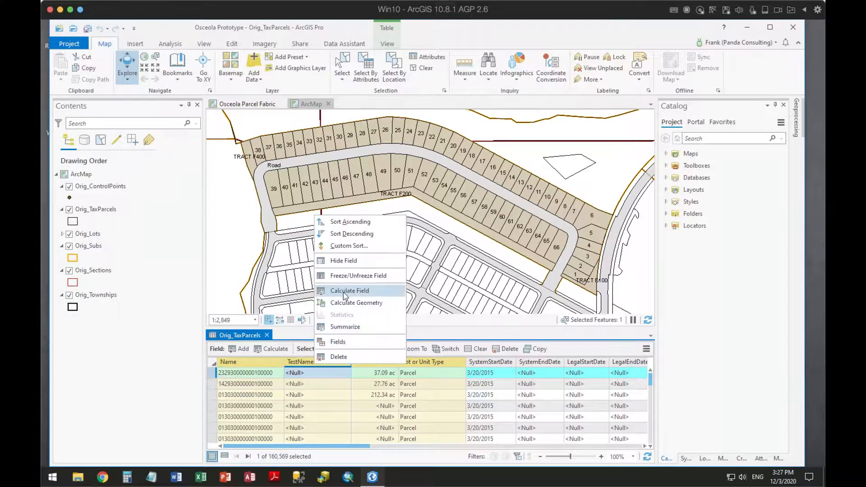
{"action": "left_click", "coordinate": [345, 294]}
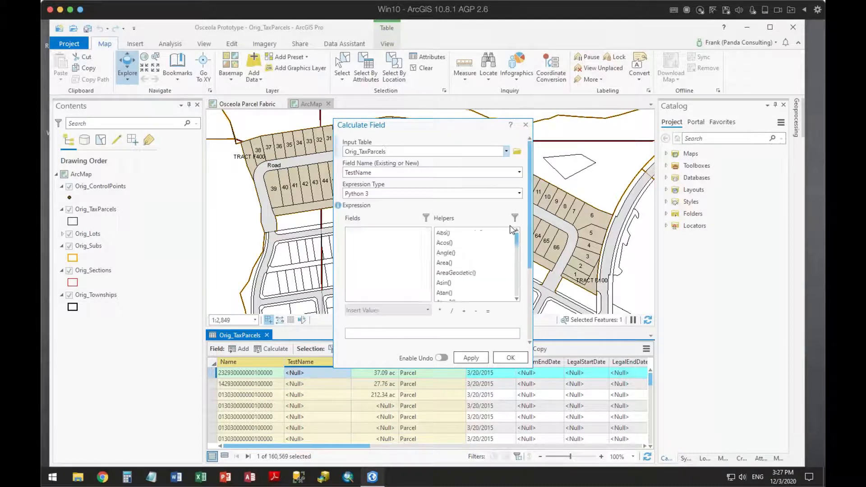
{"action": "left_click", "coordinate": [519, 193]}
{"action": "left_click", "coordinate": [413, 221]}
{"action": "scroll", "coordinate": [531, 239], "scroll_direction": "down", "scroll_amount": 4}
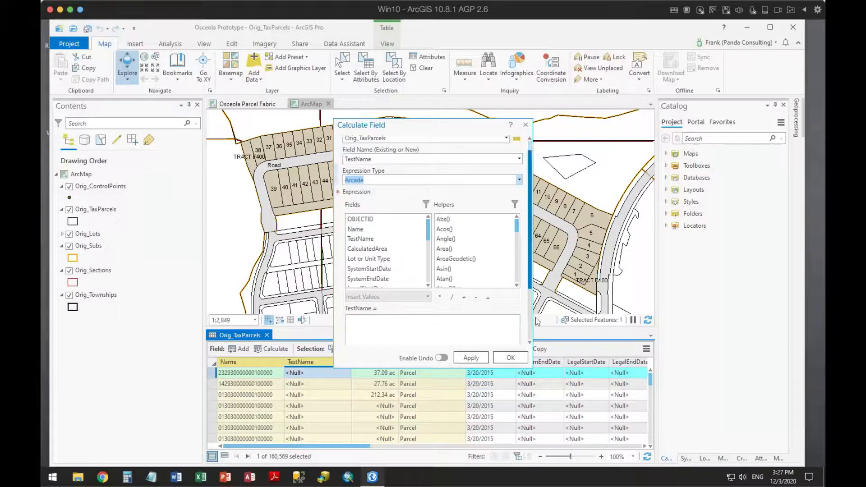
{"action": "double_click", "coordinate": [361, 153]}
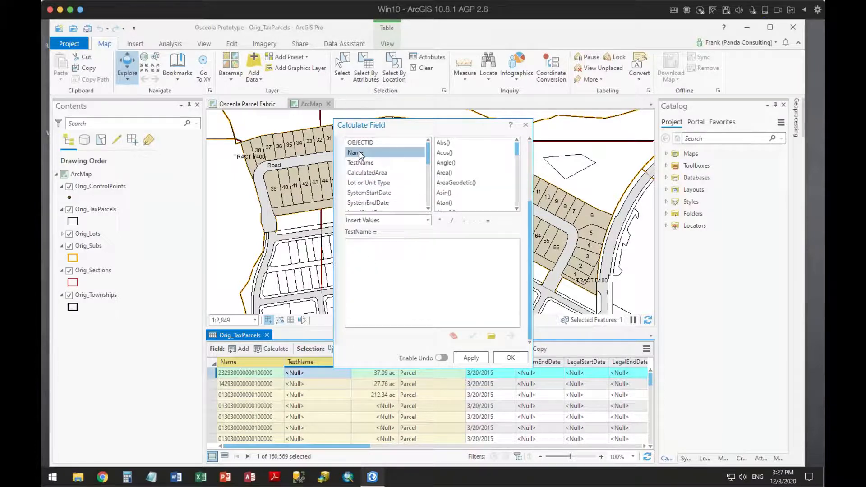
{"action": "left_click", "coordinate": [469, 359]}
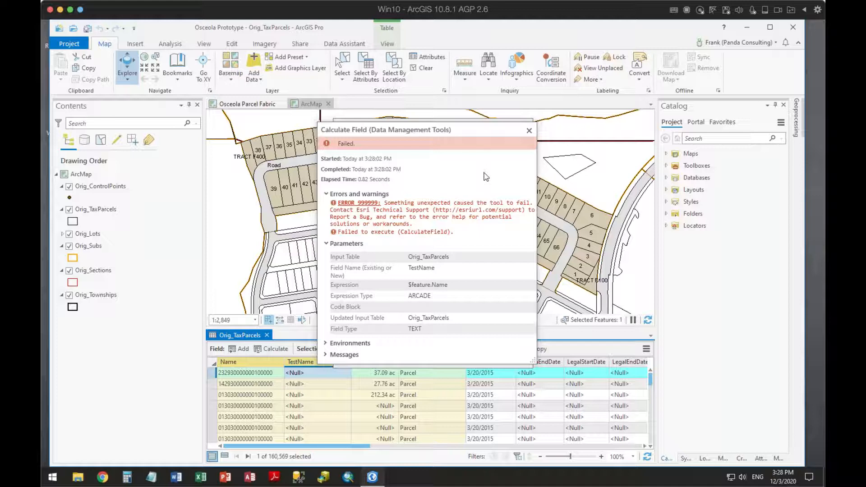
{"action": "left_click", "coordinate": [530, 131]}
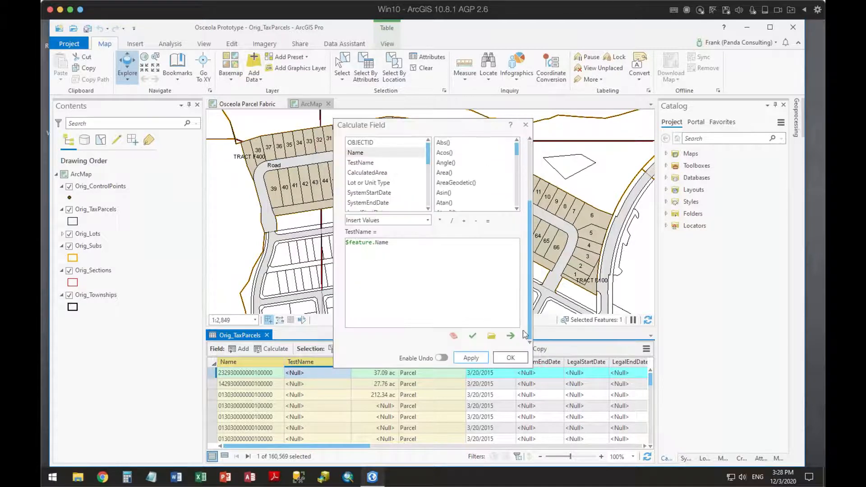
{"action": "left_click", "coordinate": [526, 124]}
Step: Switch to the Osceola Parcel Fabric map, close the Orig_TaxParcels table, and open the attribute table of TaxParcels Polygons
{"action": "left_click", "coordinate": [258, 105]}
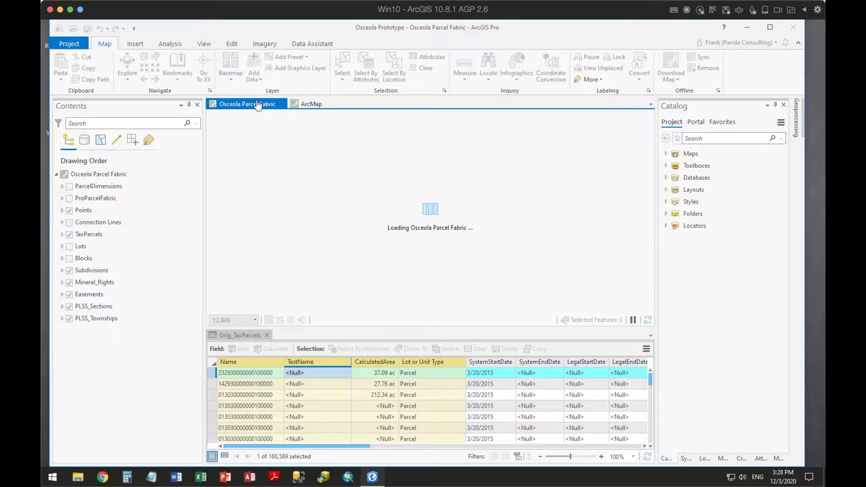
{"action": "scroll", "coordinate": [451, 235], "scroll_direction": "up", "scroll_amount": 3}
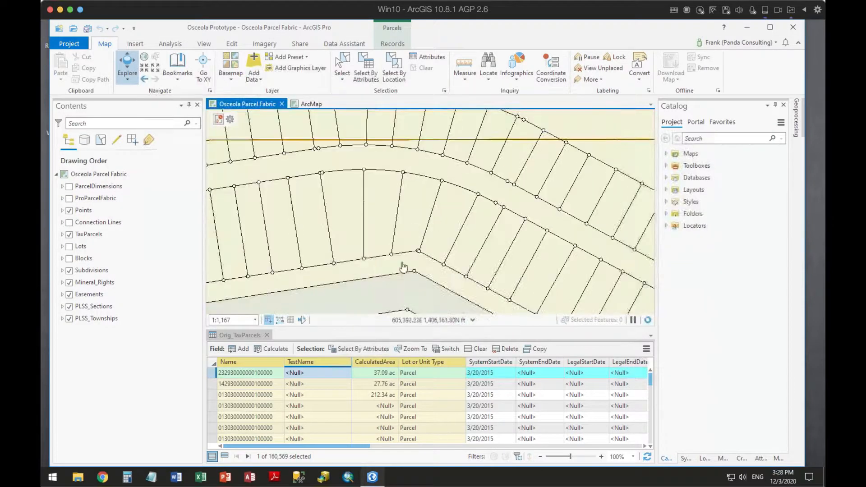
{"action": "left_click", "coordinate": [267, 336]}
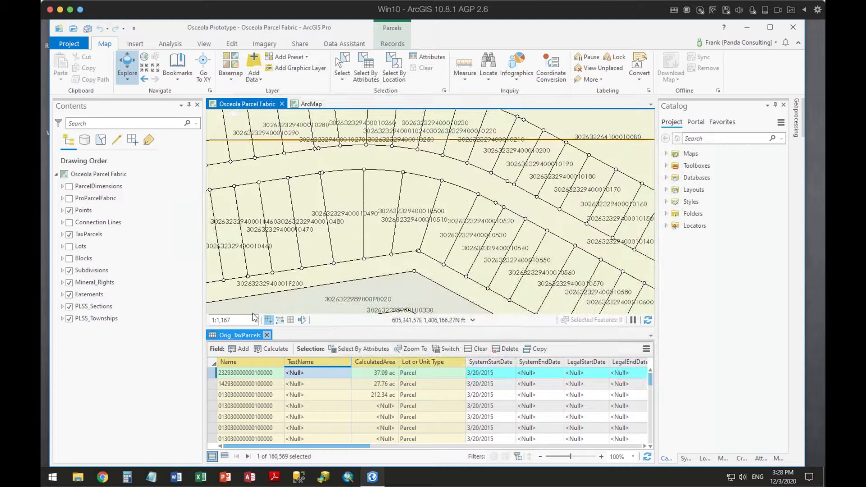
{"action": "left_click", "coordinate": [62, 235]}
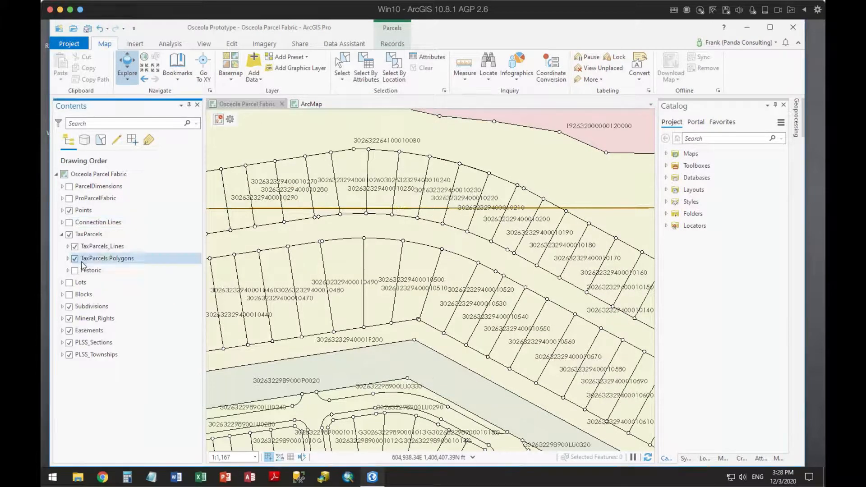
{"action": "right_click", "coordinate": [90, 261]}
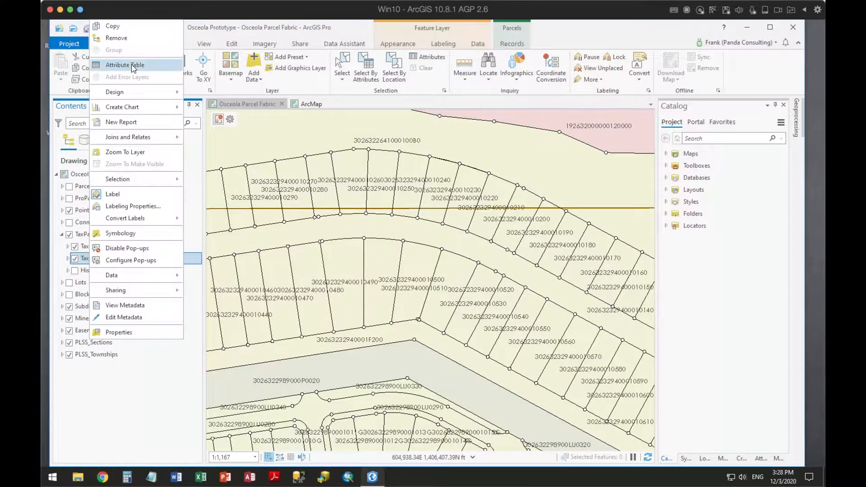
{"action": "left_click", "coordinate": [118, 65]}
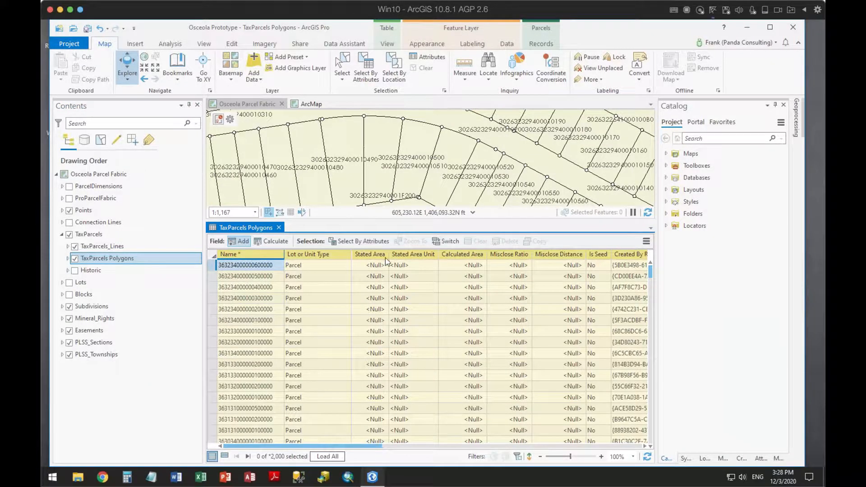
Step: Add a text field named TestName to TaxParcels Polygons and save the field changes
{"action": "left_click", "coordinate": [240, 241]}
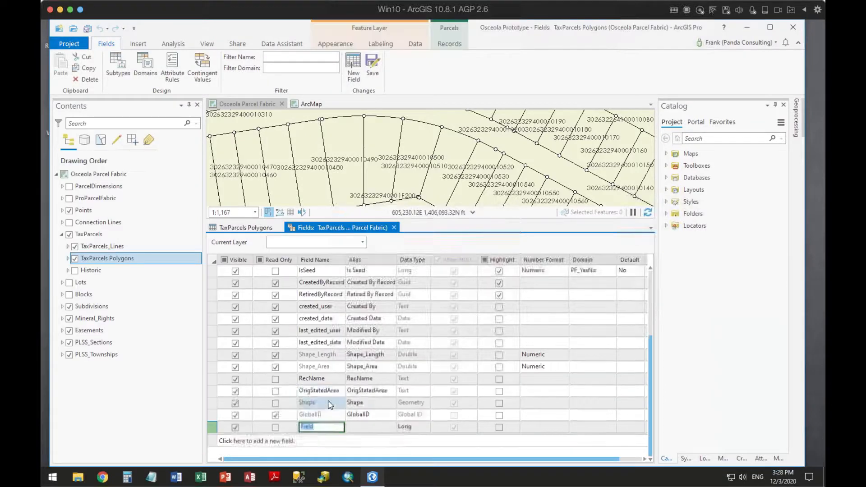
{"action": "type", "text": "TestName"}
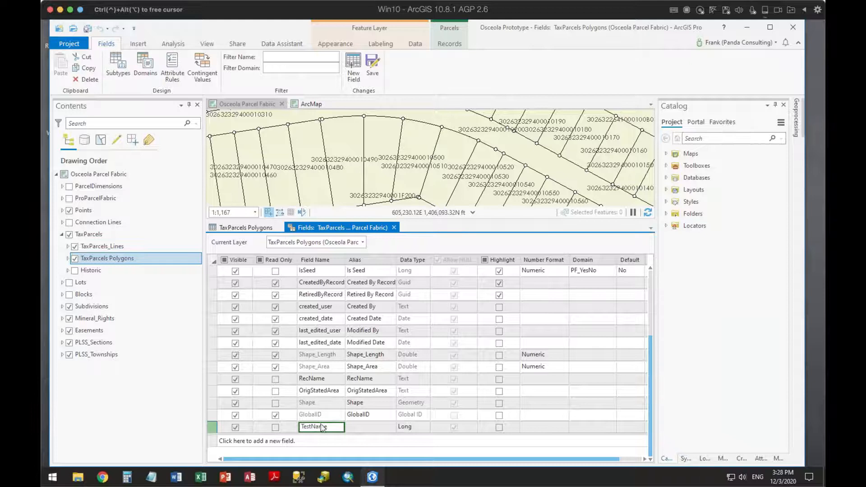
{"action": "left_click", "coordinate": [410, 428]}
{"action": "left_click", "coordinate": [424, 428]}
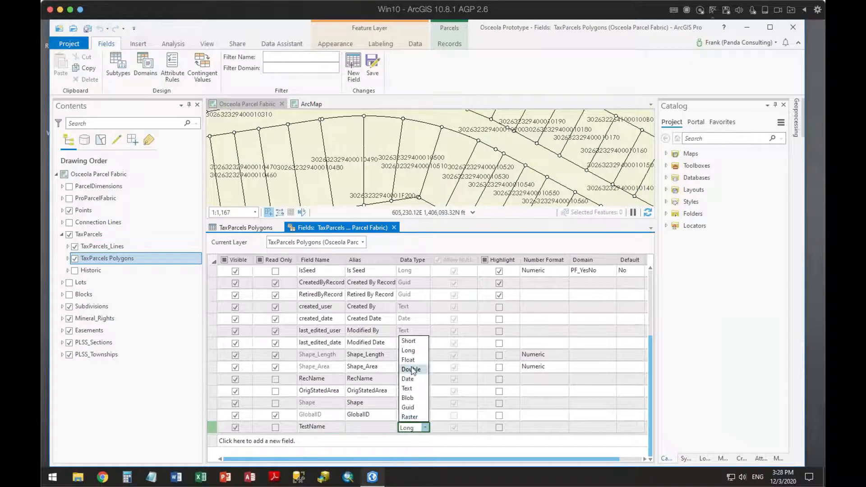
{"action": "left_click", "coordinate": [408, 388]}
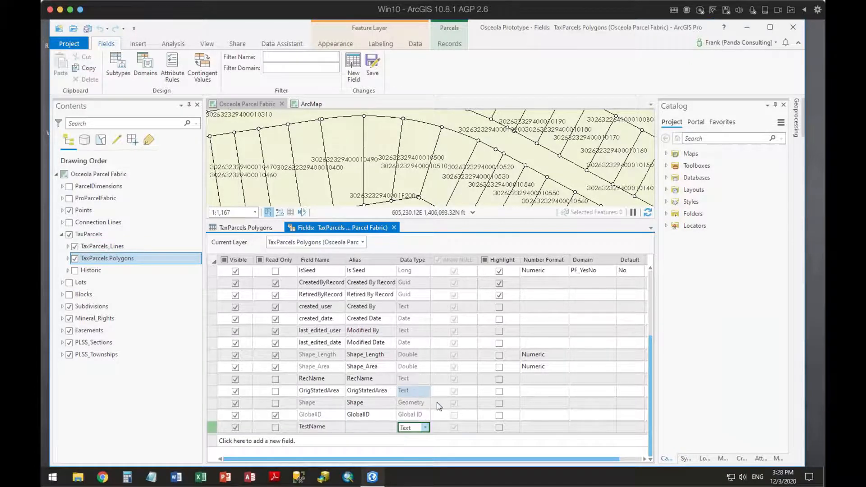
{"action": "left_click", "coordinate": [373, 65]}
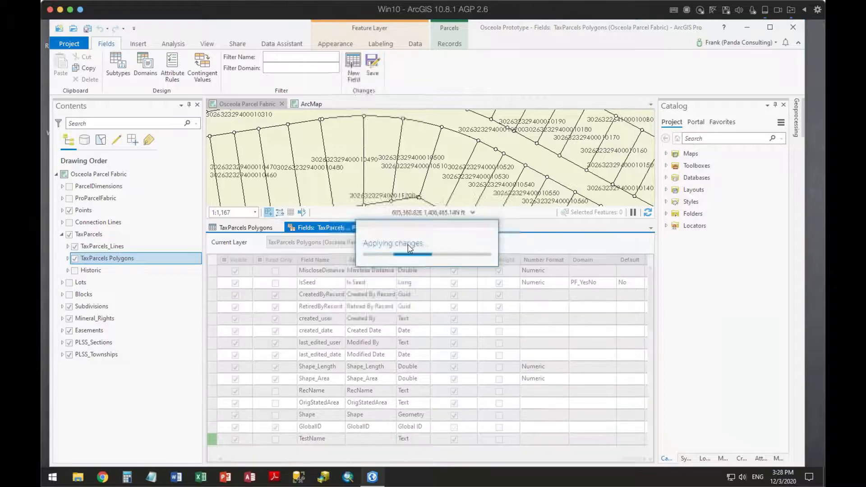
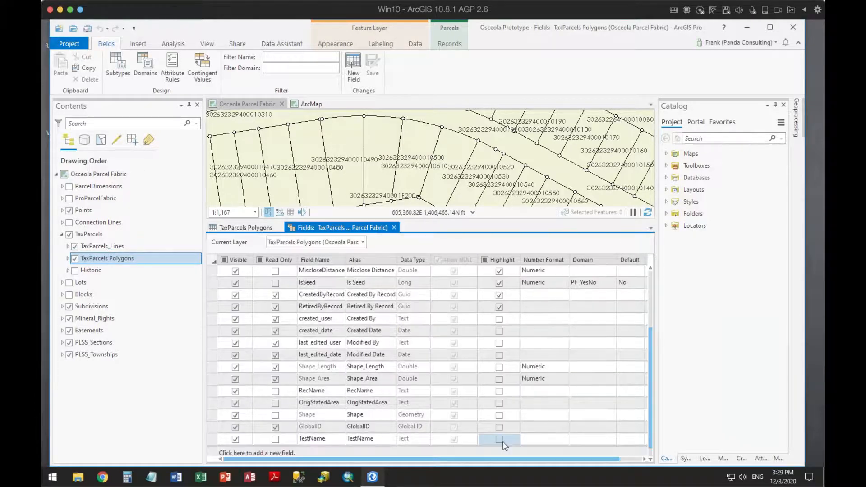
Step: Highlight the TestName field, place it directly below Name in the field order, save, and close the field design
{"action": "left_click", "coordinate": [499, 439]}
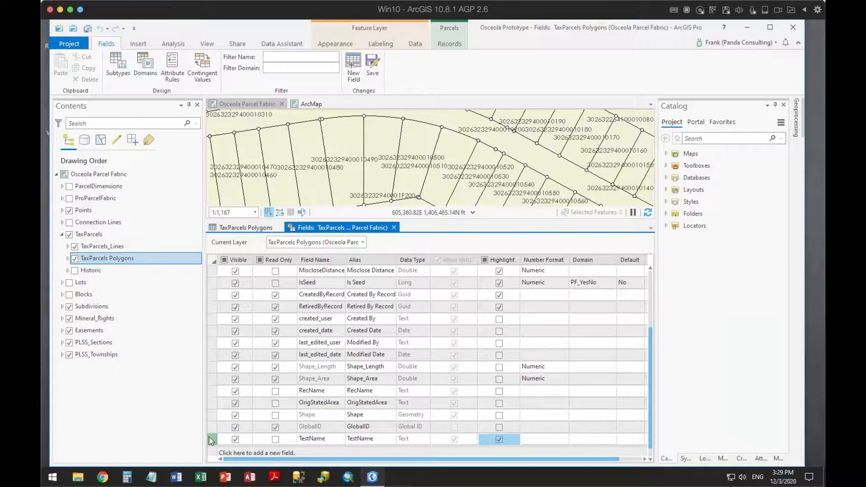
{"action": "left_click", "coordinate": [209, 437]}
{"action": "left_click_drag", "start_coordinate": [224, 373], "coordinate": [238, 287]}
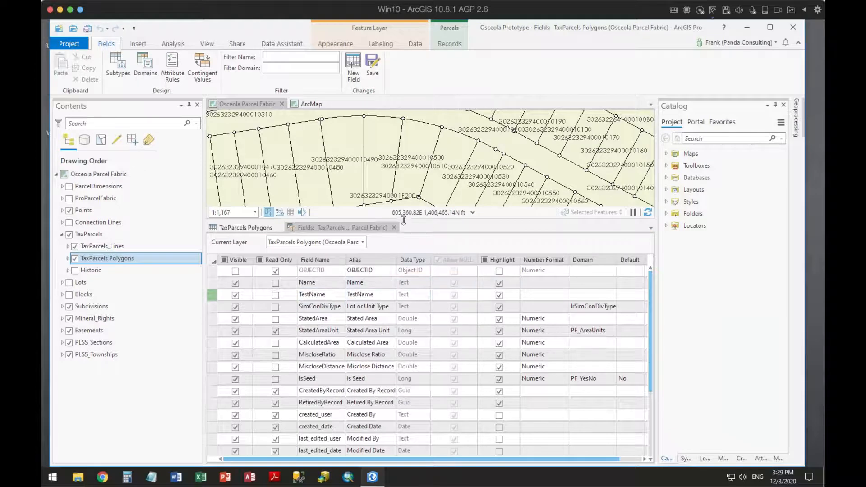
{"action": "left_click", "coordinate": [373, 62]}
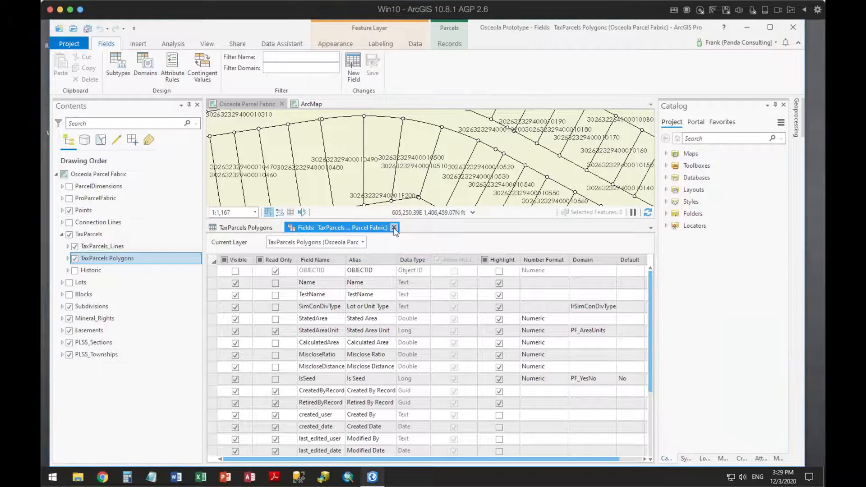
{"action": "left_click", "coordinate": [395, 228]}
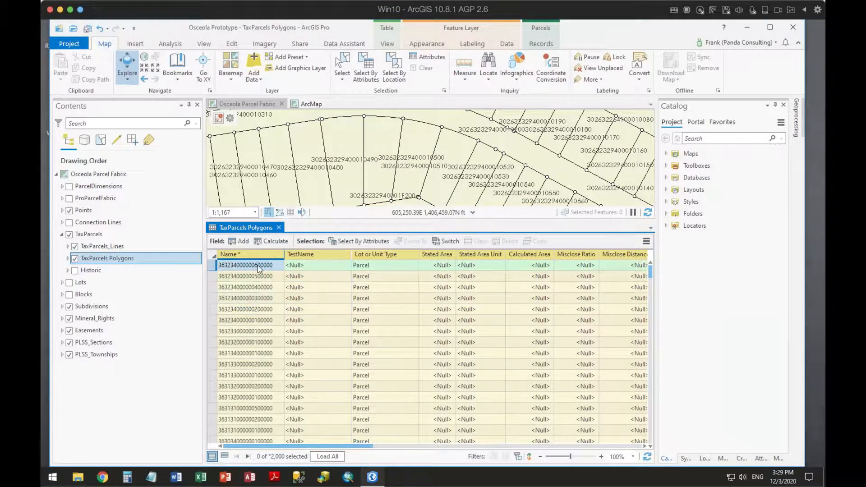
Step: Calculate TestName for only the first TaxParcels Polygons record, using Arcade with the expression $feature.Name
{"action": "right_click", "coordinate": [306, 255]}
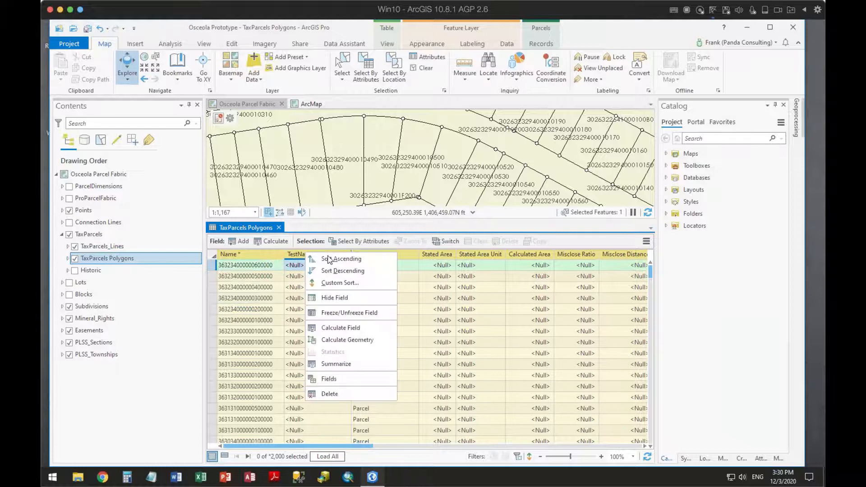
{"action": "left_click", "coordinate": [351, 329]}
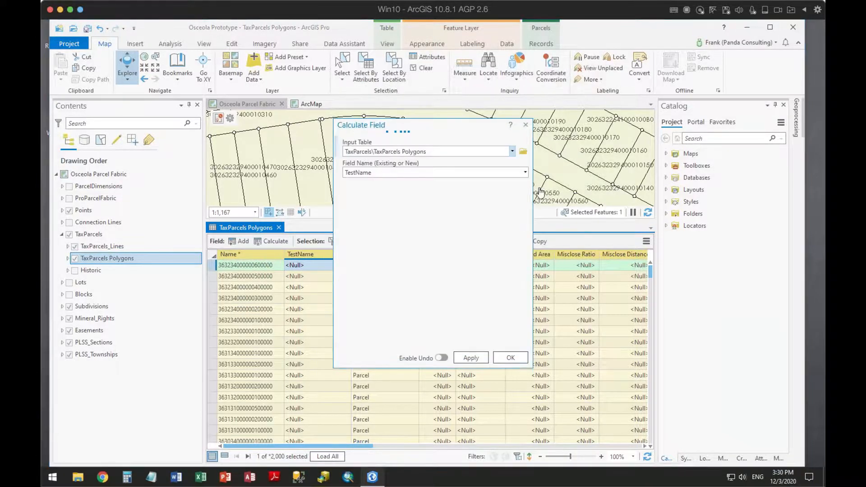
{"action": "left_click", "coordinate": [519, 193]}
{"action": "left_click", "coordinate": [357, 215]}
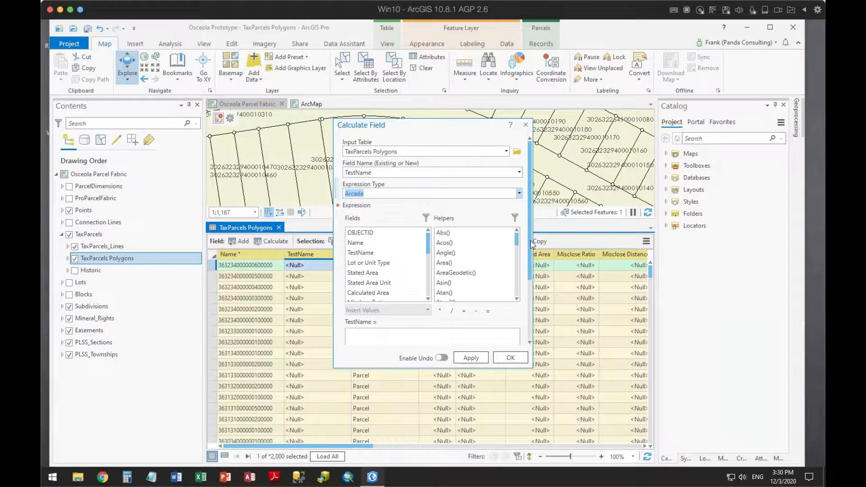
{"action": "double_click", "coordinate": [355, 243]}
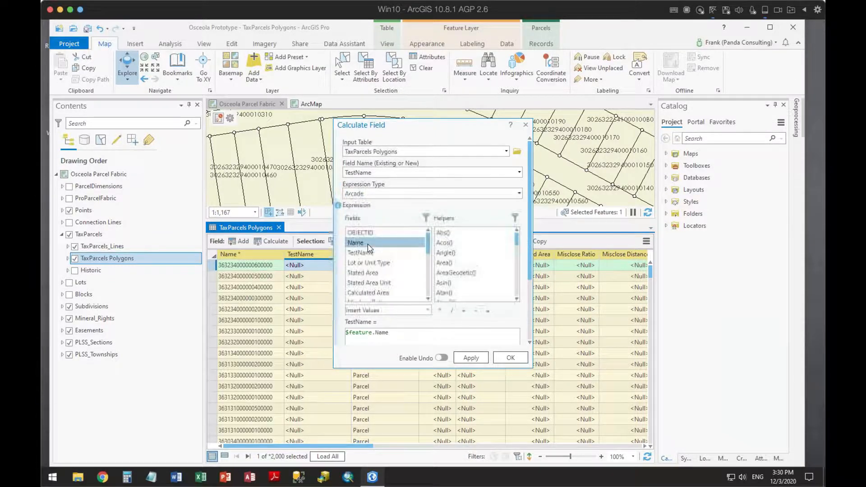
{"action": "left_click", "coordinate": [472, 358]}
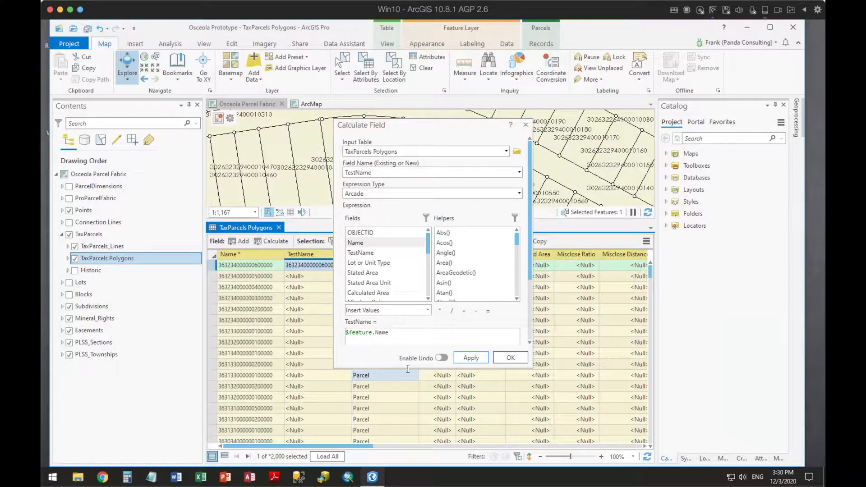
Step: Recalculate TestName for the selected TaxParcels Polygons record with the Arcade expression mid($feature.Name,11,2)
{"action": "left_click_drag", "start_coordinate": [435, 125], "coordinate": [623, 161]}
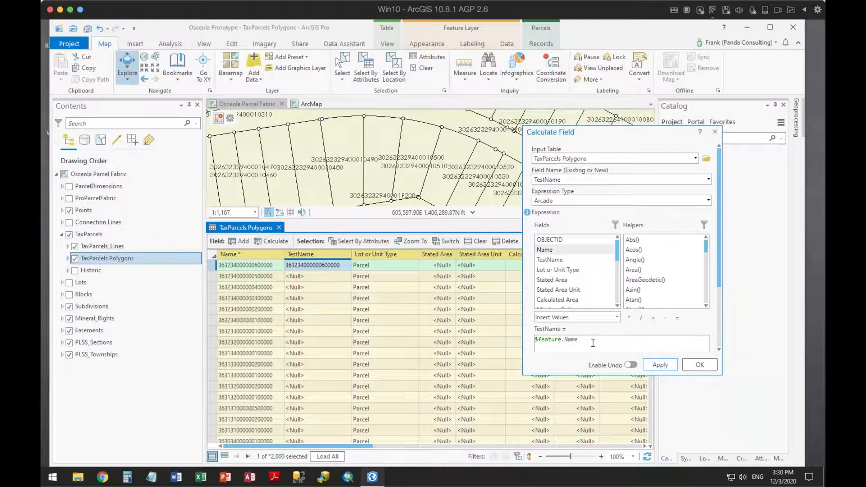
{"action": "left_click_drag", "start_coordinate": [593, 343], "coordinate": [515, 337]}
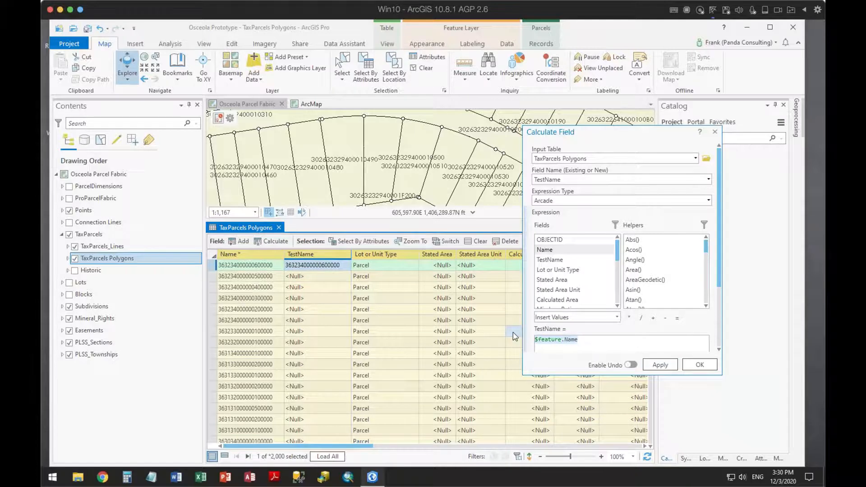
{"action": "type", "text": "mid($feature.Name,11,2)"}
{"action": "left_click", "coordinate": [659, 365]}
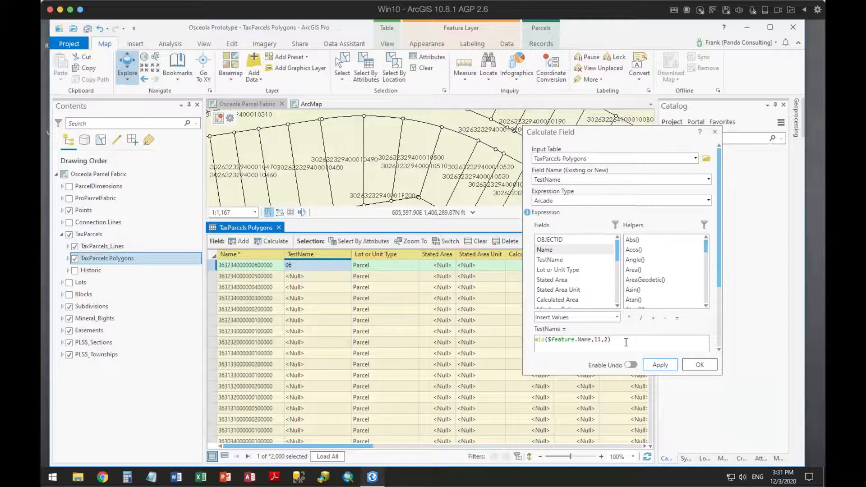
Step: Copy the complete expression mid($feature.Name,11,2) from Calculate Field and close the tool
{"action": "left_click_drag", "start_coordinate": [626, 343], "coordinate": [522, 348]}
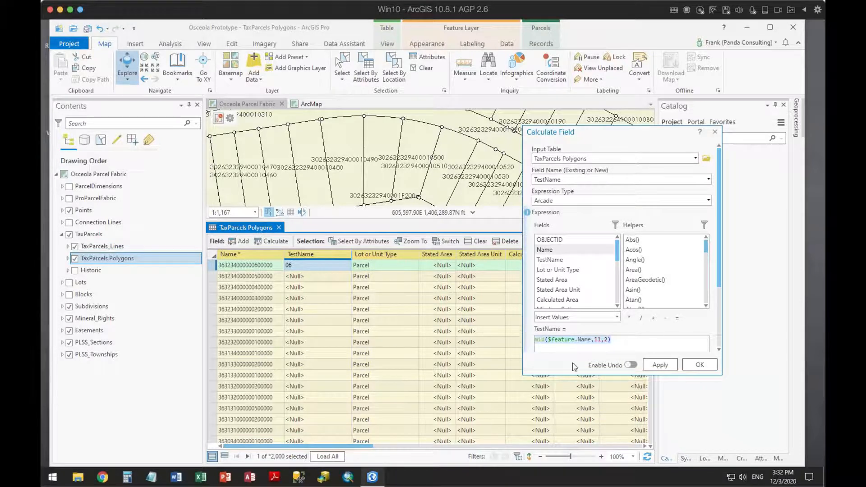
{"action": "left_click_drag", "start_coordinate": [615, 341], "coordinate": [519, 339]}
{"action": "left_click", "coordinate": [715, 132]}
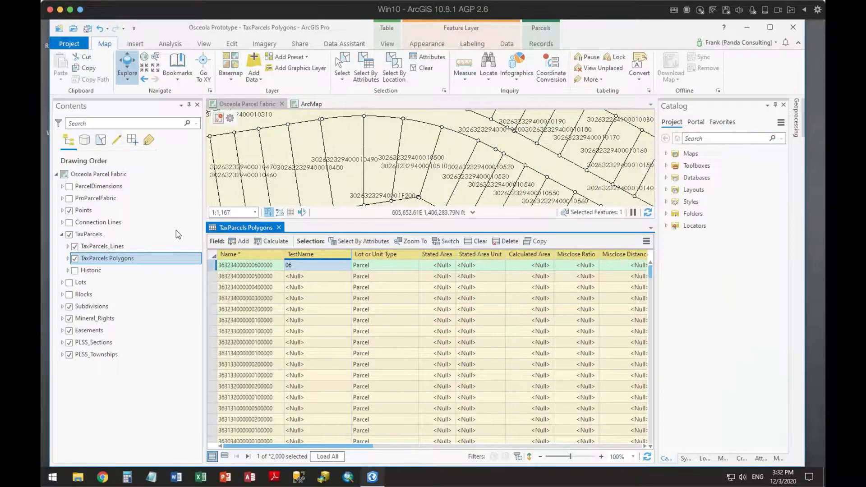
Step: Open the attribute rules of TaxParcels Polygons and add an immediate calculation rule named Calc TestName
{"action": "right_click", "coordinate": [106, 260]}
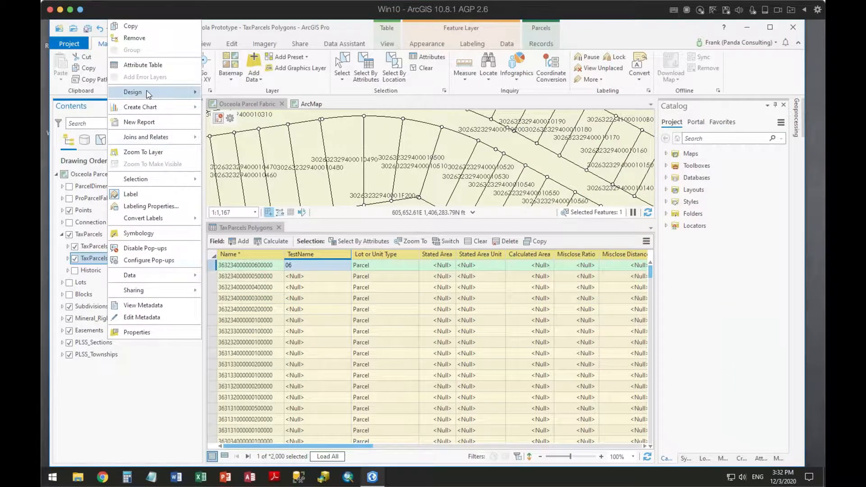
{"action": "mouse_move", "coordinate": [149, 92]}
{"action": "left_click", "coordinate": [229, 130]}
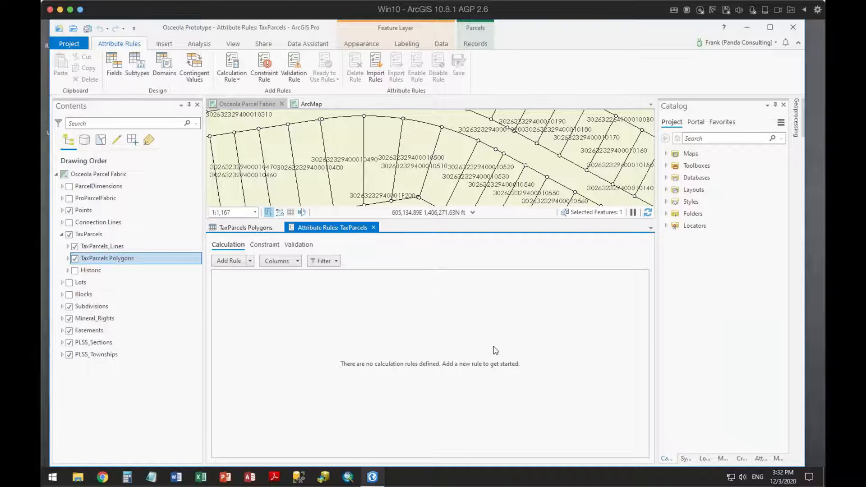
{"action": "left_click", "coordinate": [228, 261]}
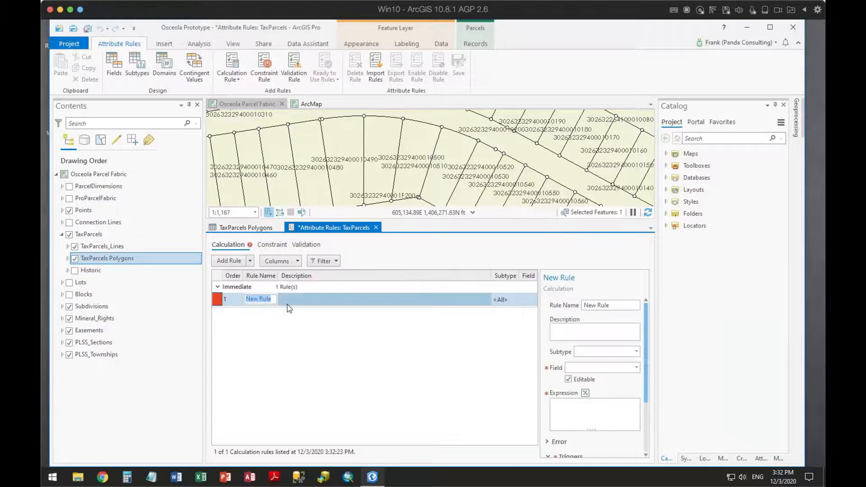
{"action": "type", "text": "Calc TestName"}
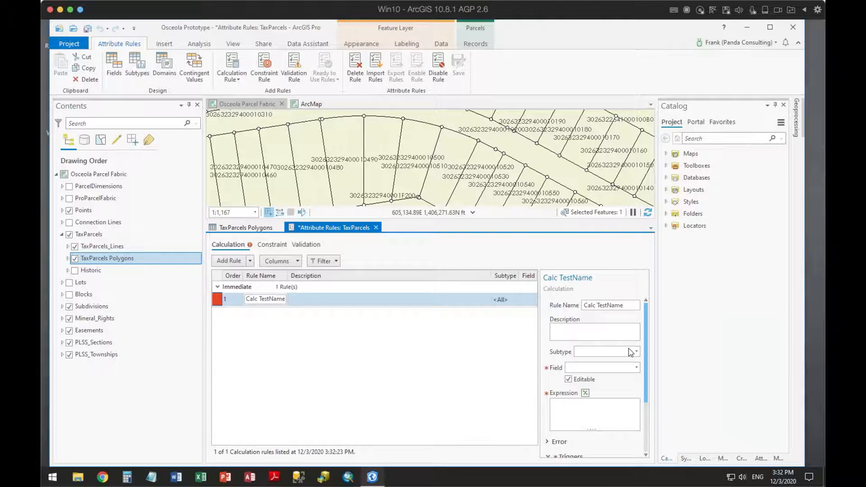
Step: Assign the Calc TestName rule to the TestName field and give it the expression mid($feature.Name,11,2)
{"action": "left_click", "coordinate": [637, 370]}
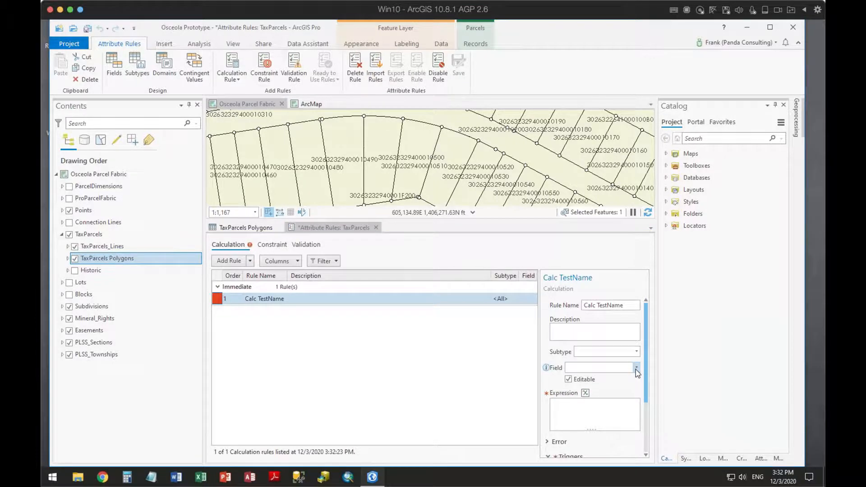
{"action": "left_click", "coordinate": [637, 371]}
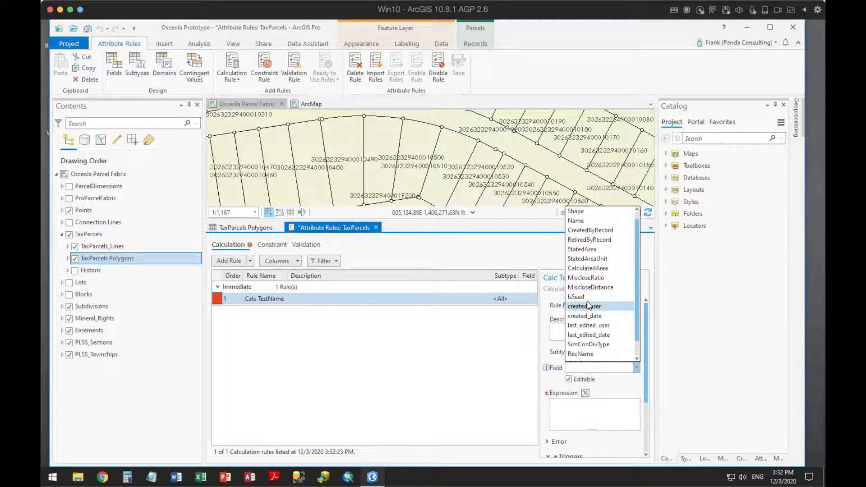
{"action": "scroll", "coordinate": [594, 303], "scroll_direction": "down", "scroll_amount": 1}
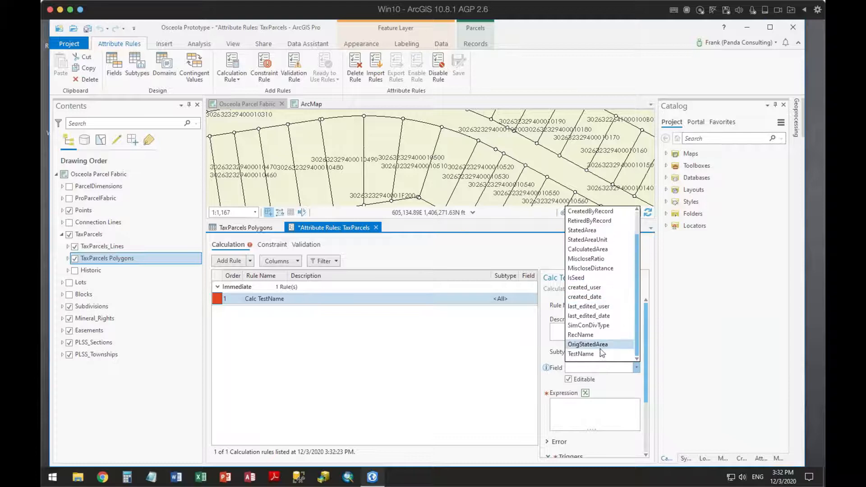
{"action": "left_click", "coordinate": [582, 354]}
{"action": "left_click", "coordinate": [587, 414]}
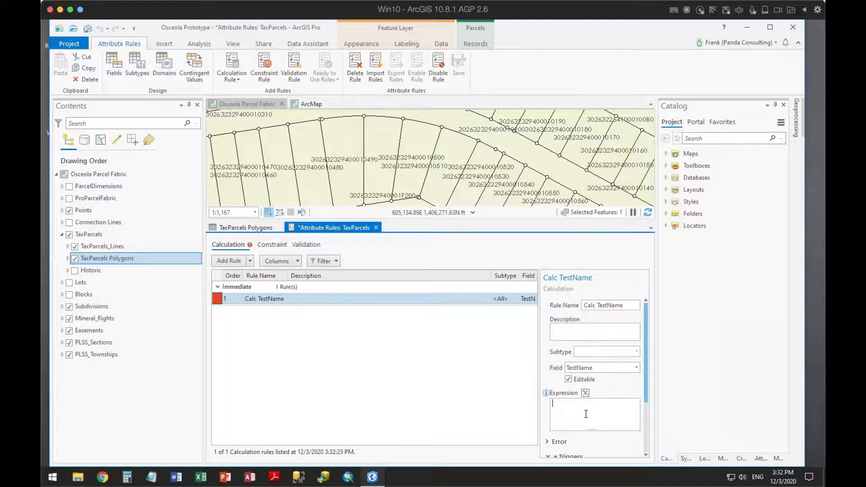
{"action": "type", "text": "mid($feature.Name,11,2)"}
Step: Trigger the Calc TestName rule on insert and update, and save the attribute rules
{"action": "left_click_drag", "start_coordinate": [649, 378], "coordinate": [652, 450]}
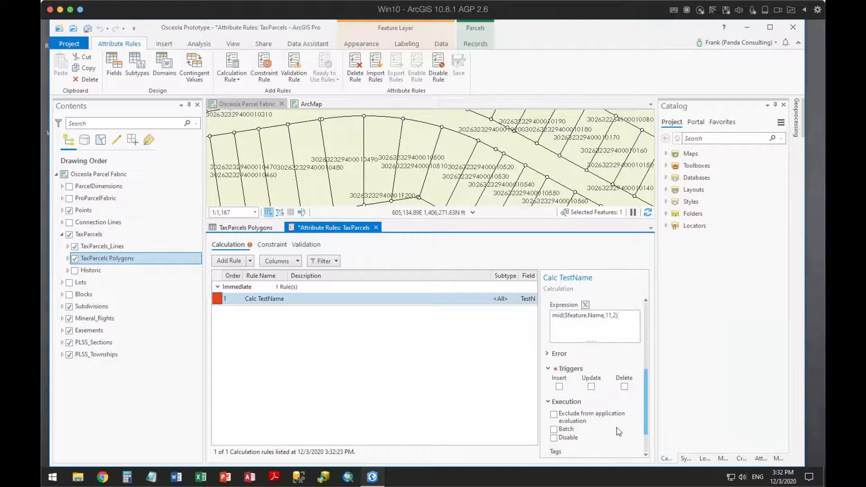
{"action": "left_click", "coordinate": [560, 388]}
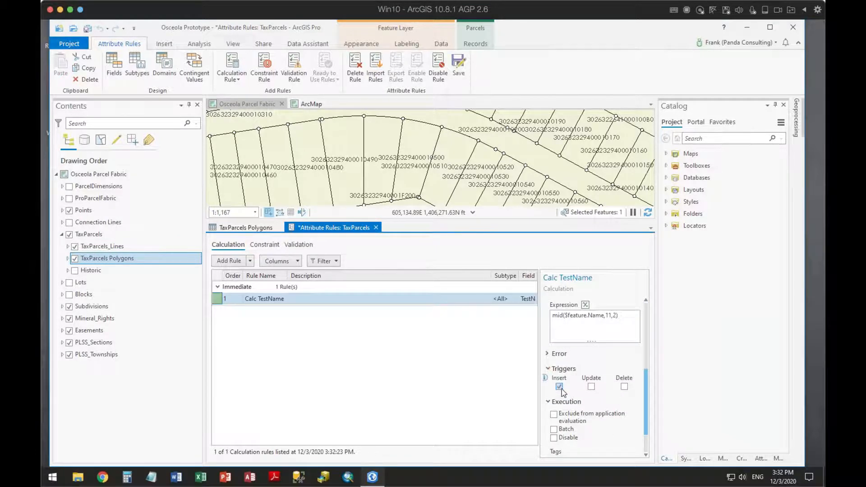
{"action": "left_click", "coordinate": [594, 387]}
{"action": "left_click", "coordinate": [458, 68]}
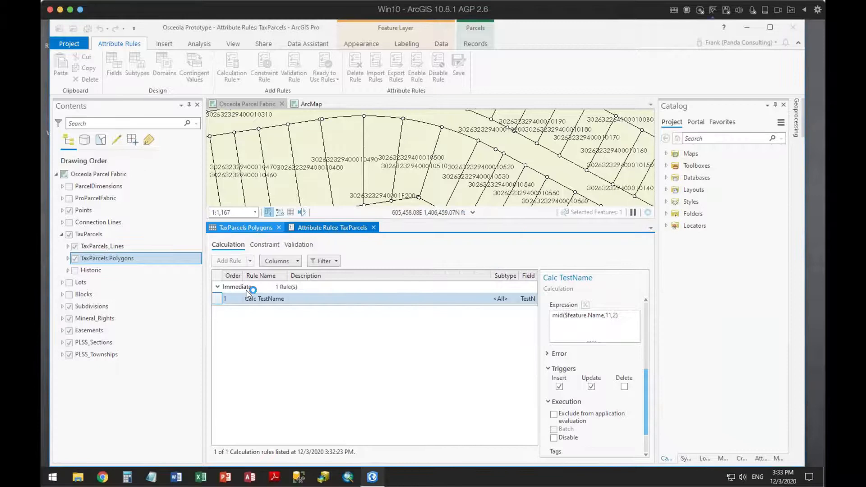
Step: Draw a four-sided Tax Parcel polygon in the open area between the rows of curved-street lots, using the Tax Parcel feature template
{"action": "left_click", "coordinate": [253, 228]}
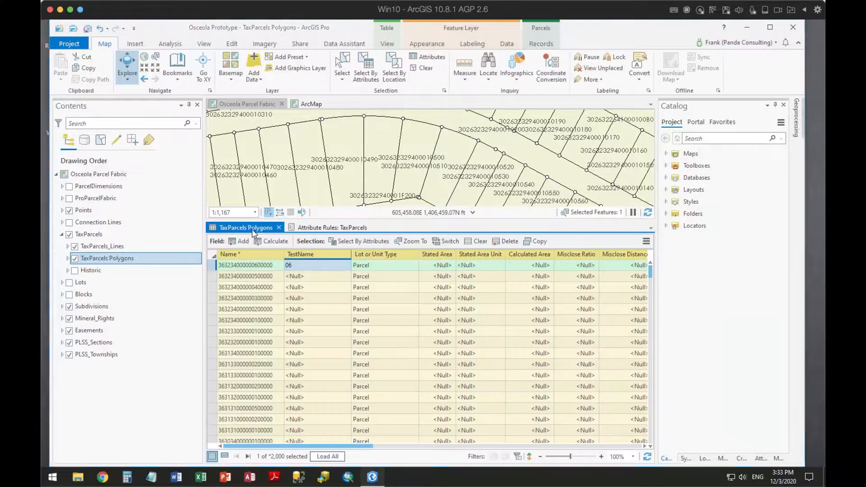
{"action": "scroll", "coordinate": [468, 191], "scroll_direction": "down", "scroll_amount": 4}
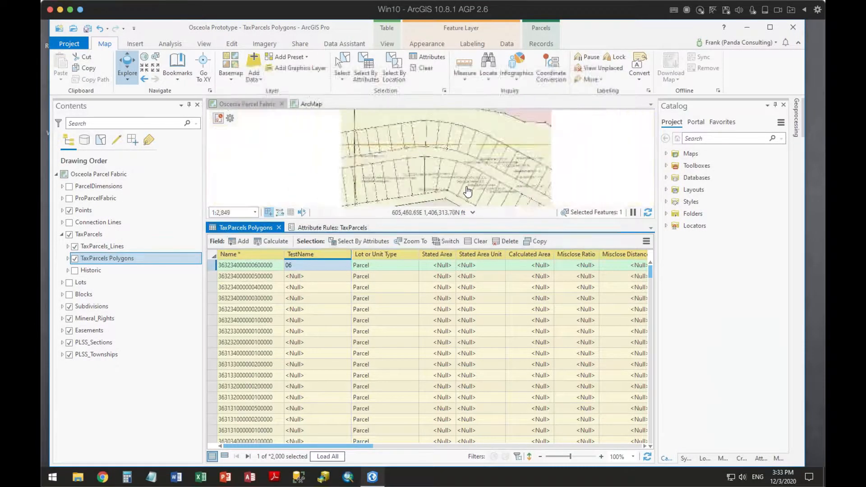
{"action": "left_click_drag", "start_coordinate": [537, 168], "coordinate": [358, 143]}
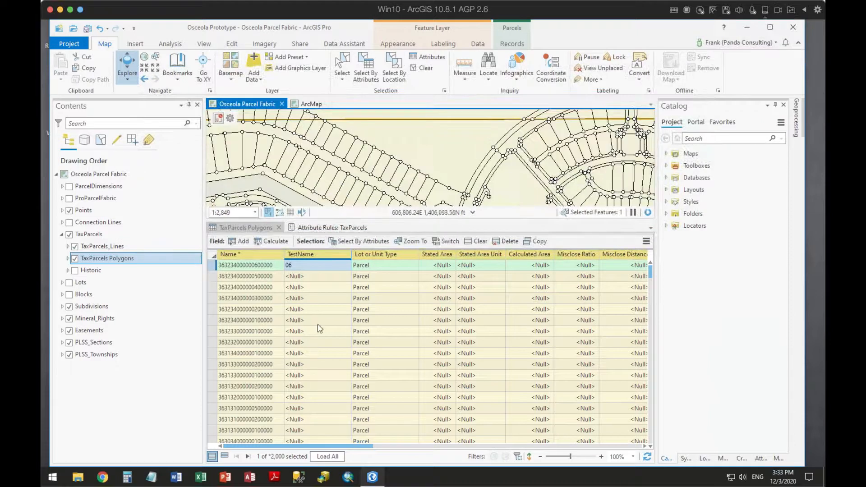
{"action": "left_click", "coordinate": [745, 458]}
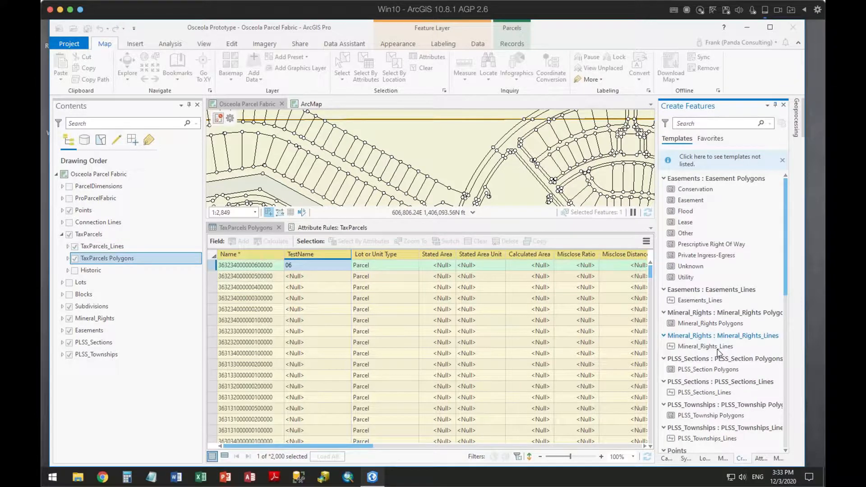
{"action": "scroll", "coordinate": [717, 334], "scroll_direction": "down", "scroll_amount": 5}
{"action": "scroll", "coordinate": [715, 321], "scroll_direction": "down", "scroll_amount": 4}
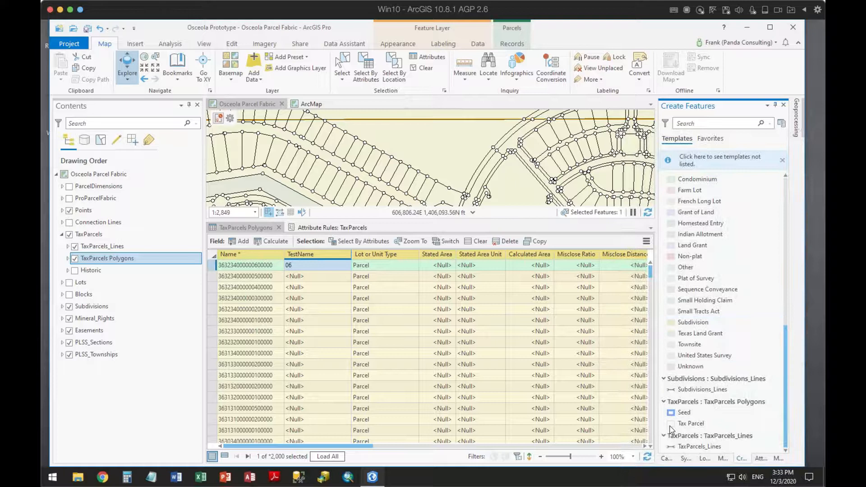
{"action": "left_click", "coordinate": [672, 423]}
{"action": "left_click", "coordinate": [446, 161]}
{"action": "left_click", "coordinate": [390, 145]}
{"action": "left_click", "coordinate": [416, 120]}
{"action": "double_click", "coordinate": [488, 131]}
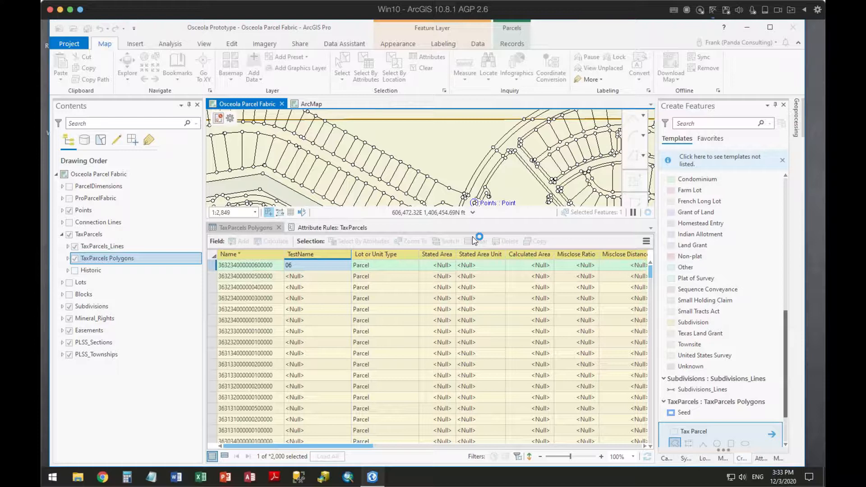
Step: Show the new parcel's attributes and check whether its TestName and Calculated Area fields have a calculation attribute rule
{"action": "left_click", "coordinate": [762, 458]}
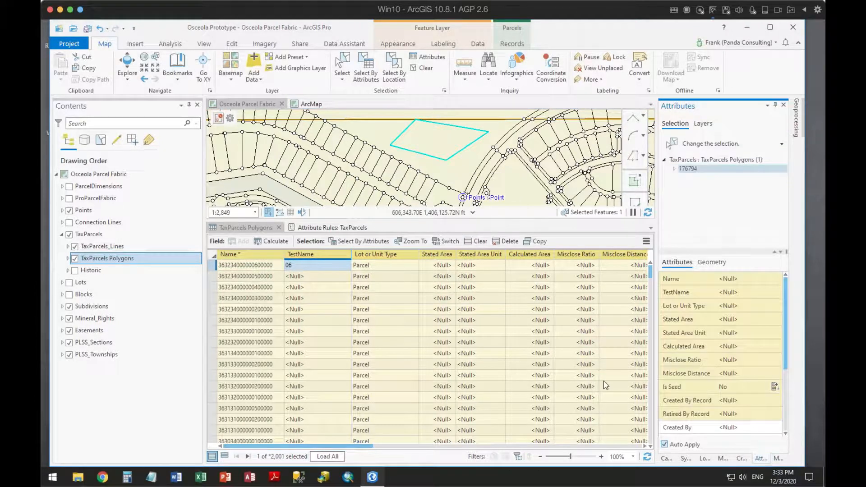
{"action": "mouse_move", "coordinate": [670, 292]}
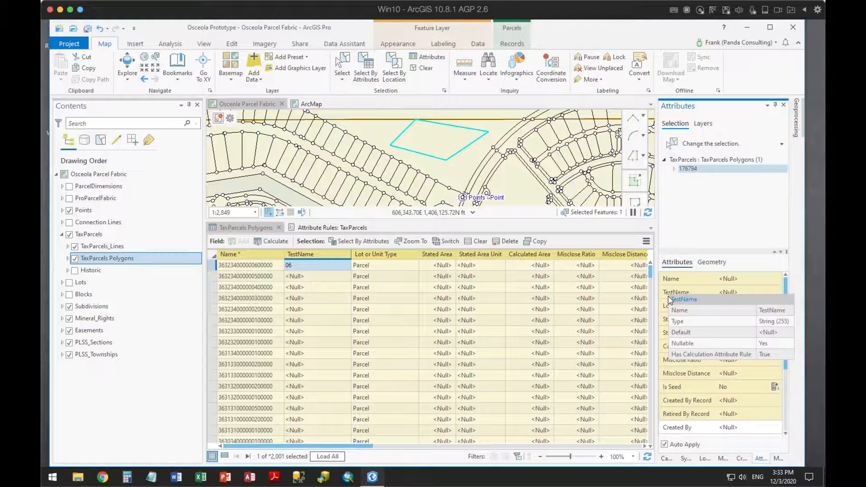
{"action": "mouse_move", "coordinate": [672, 325]}
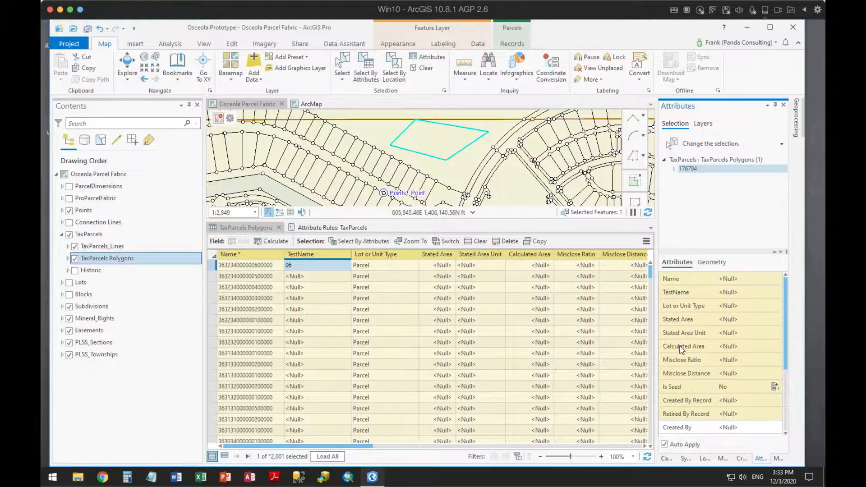
{"action": "mouse_move", "coordinate": [683, 351]}
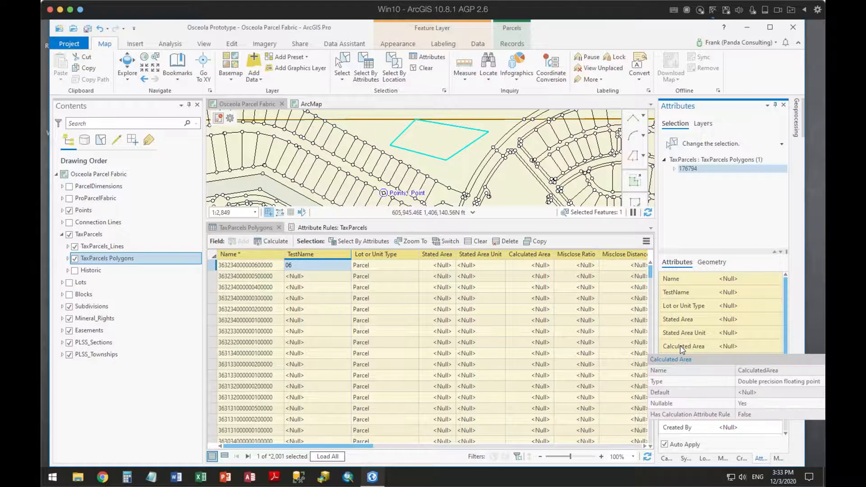
{"action": "left_click", "coordinate": [753, 279]}
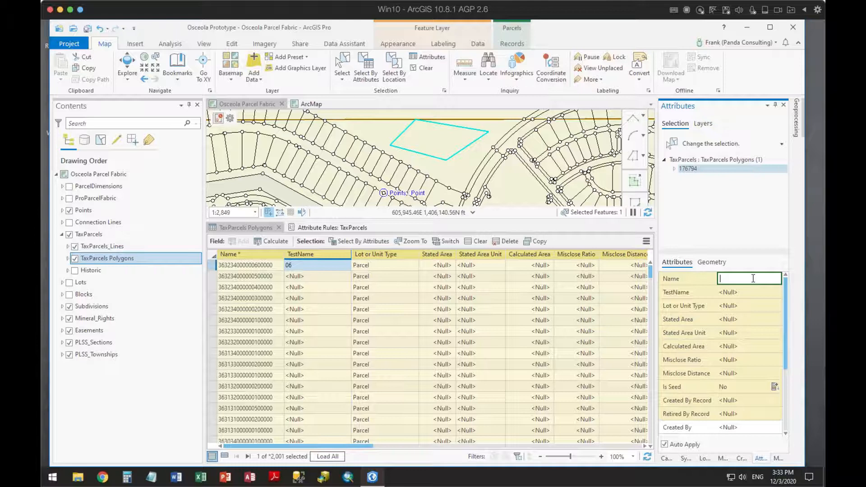
{"action": "type", "text": "875387678316786963968"}
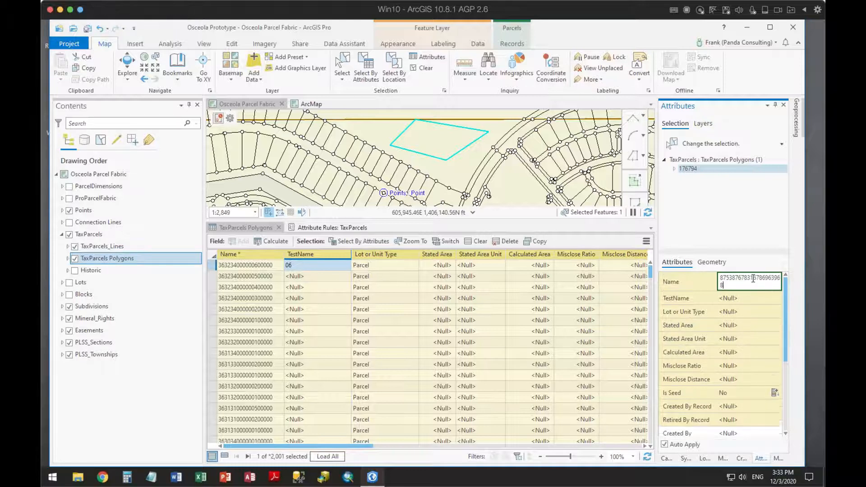
{"action": "key", "text": "BackSpace"}
{"action": "key", "text": "BackSpace"}
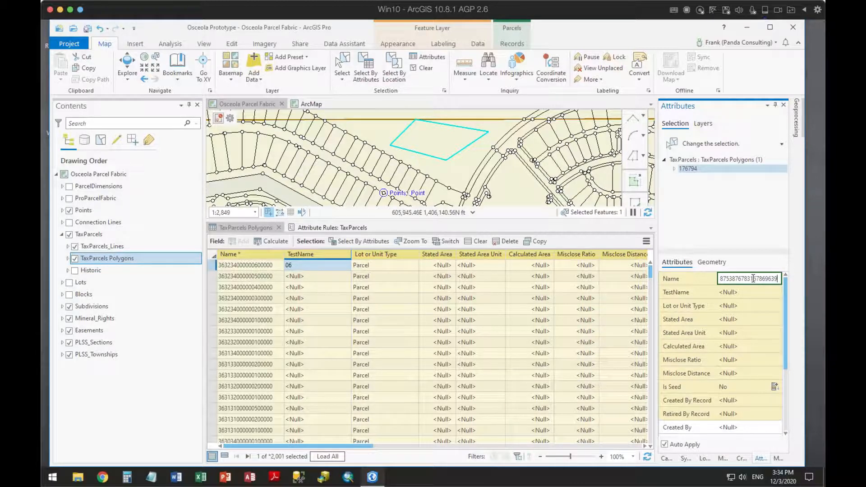
{"action": "key", "text": "Tab"}
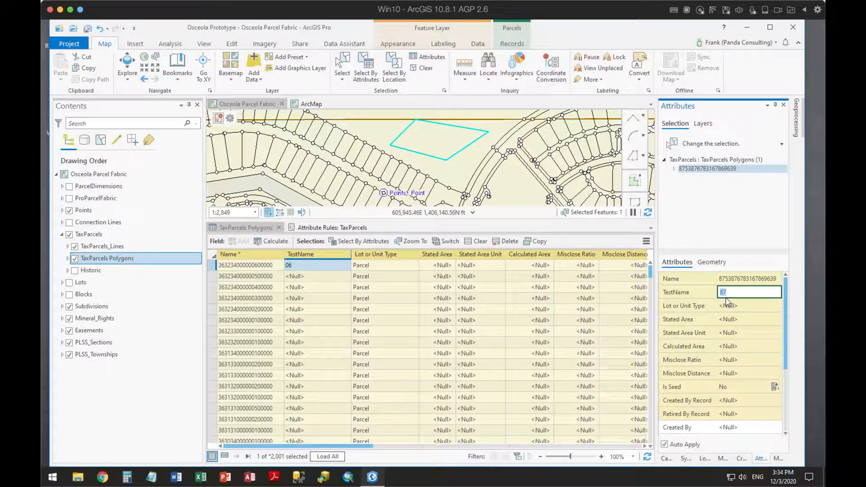
Step: Examine the Stated Area Unit and Calculated Area fields of the first TaxParcels Polygons record
{"action": "mouse_move", "coordinate": [702, 304]}
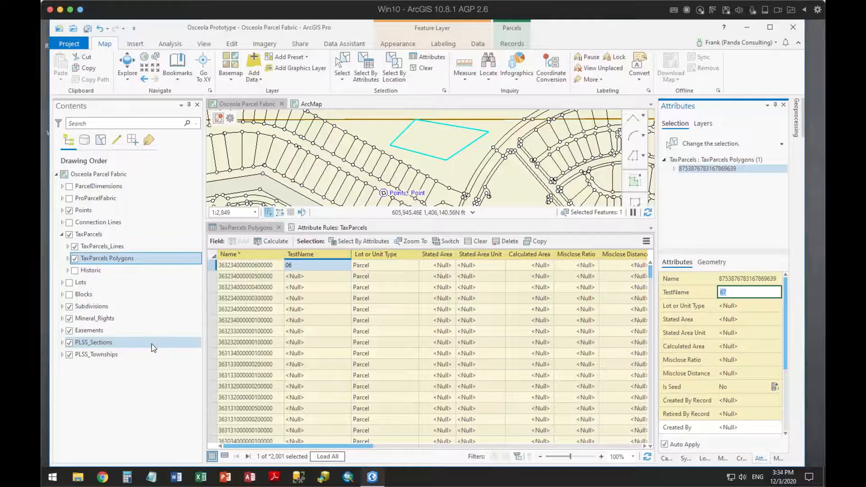
{"action": "left_click", "coordinate": [481, 266]}
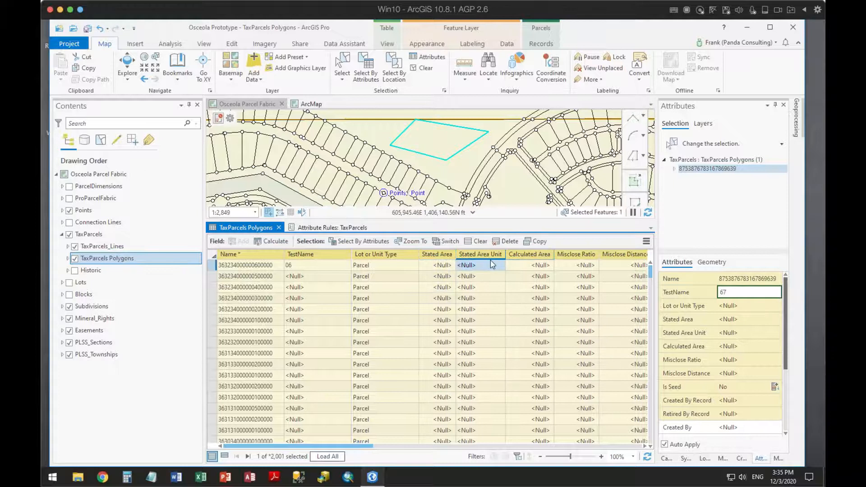
{"action": "left_click", "coordinate": [535, 265]}
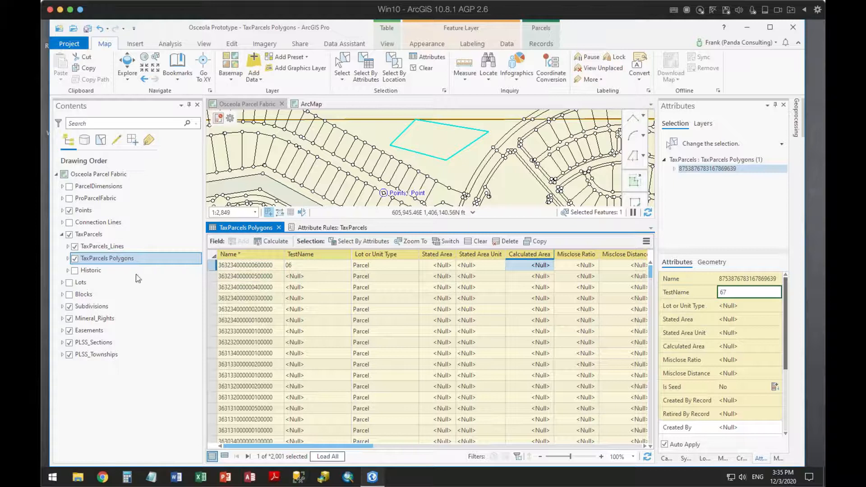
Step: In the Calc TestName attribute rule of TaxParcels Polygons, append + " - " + Area($feature,"acres") to the Arcade expression
{"action": "right_click", "coordinate": [95, 261]}
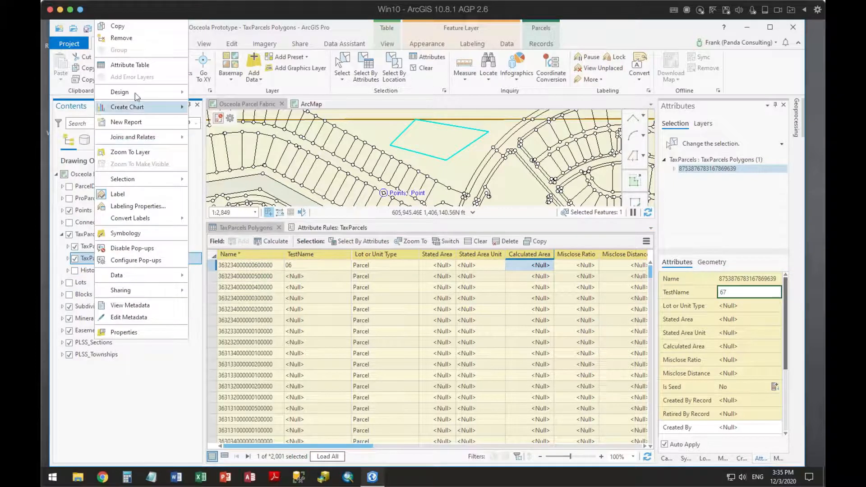
{"action": "mouse_move", "coordinate": [182, 93]}
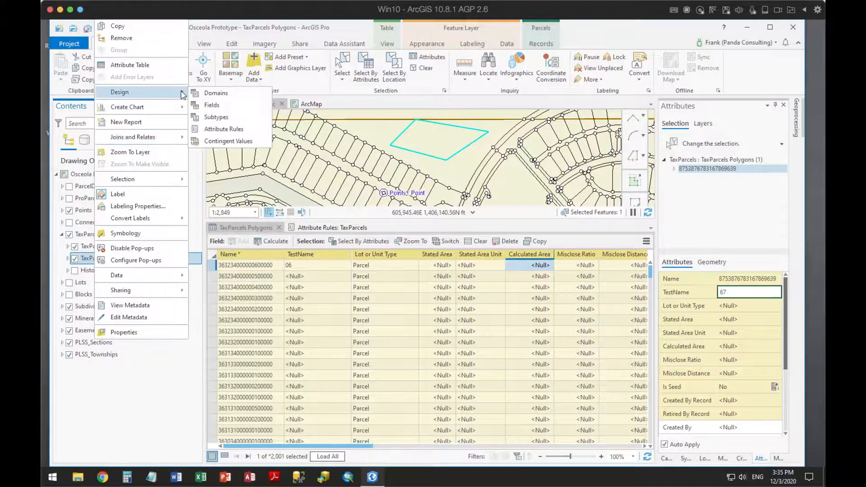
{"action": "left_click", "coordinate": [222, 130]}
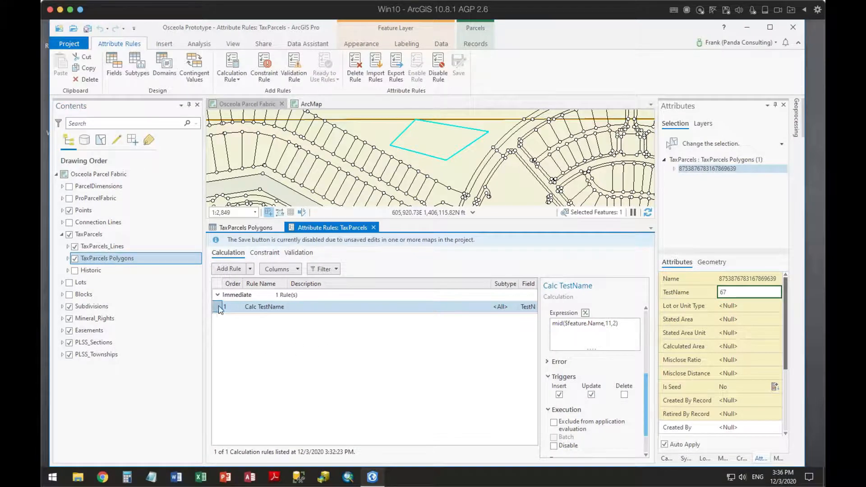
{"action": "left_click", "coordinate": [585, 313]}
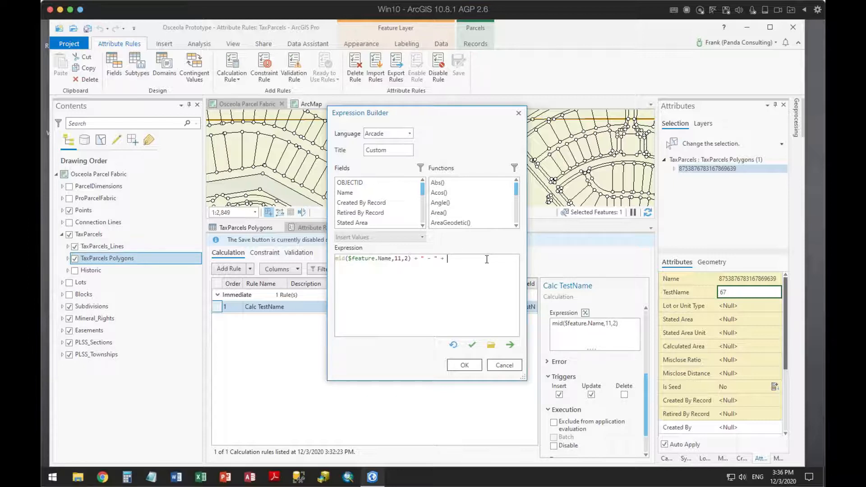
{"action": "type", "text": "Area($feature,\"acres\")"}
Step: Wrap the expression's Area term in round(…,2) and add a trailing + for another text part
{"action": "key", "text": "Up"}
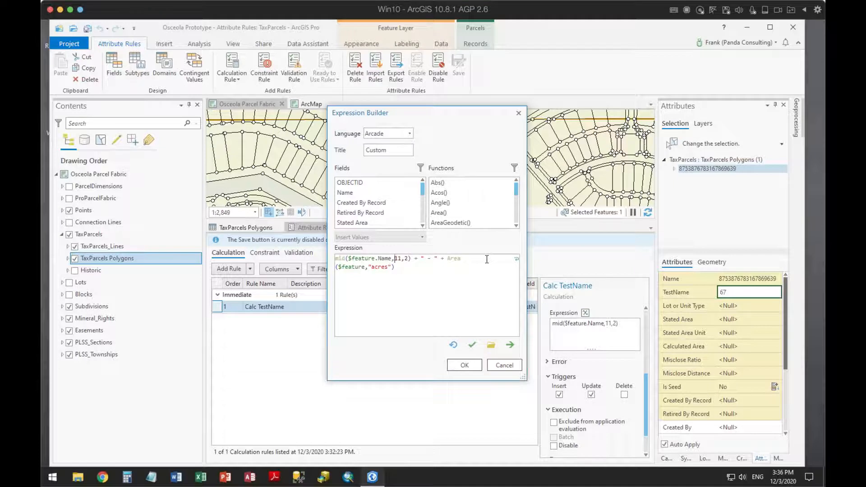
{"action": "key", "text": "Right"}
{"action": "key", "text": "Right"}
{"action": "key", "text": "Right"}
{"action": "key", "text": "Right"}
{"action": "key", "text": "Right"}
{"action": "key", "text": "Right"}
{"action": "type", "text": "round("}
{"action": "type", "text": ",2) + "}
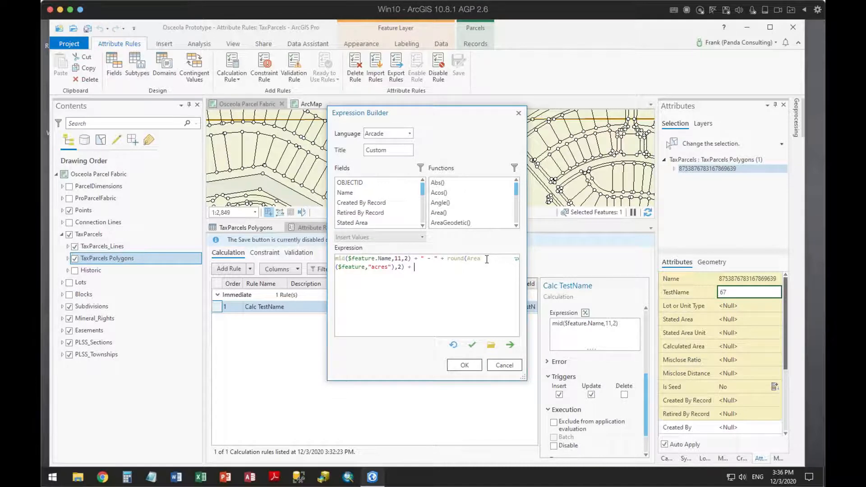
Step: Finish the TestName expression with the suffix " AC(s)", validate it and apply it to the rule
{"action": "type", "text": "\" ac(s)"}
{"action": "key", "text": "Delete"}
{"action": "key", "text": "Delete"}
{"action": "type", "text": "AC"}
{"action": "key", "text": "End"}
{"action": "type", "text": "\""}
{"action": "left_click", "coordinate": [473, 345]}
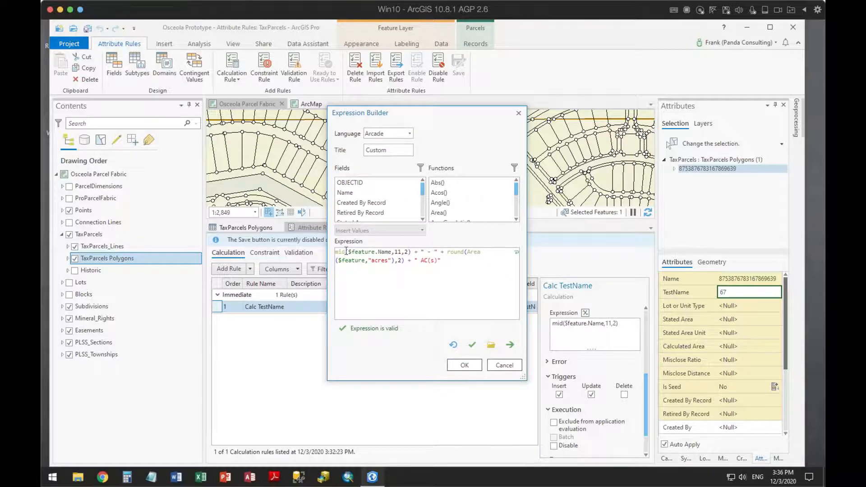
{"action": "left_click", "coordinate": [467, 368]}
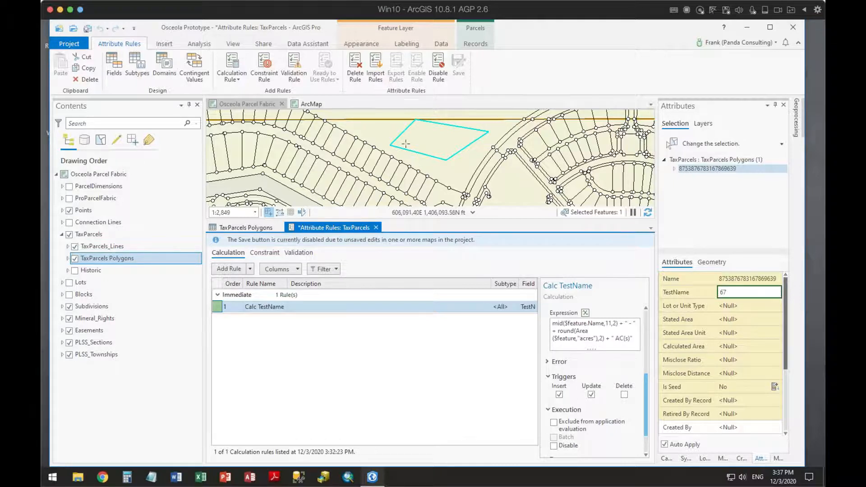
Step: Discard the unsaved parcel edits in the map and save the modified Calc TestName attribute rule
{"action": "left_click", "coordinate": [265, 104]}
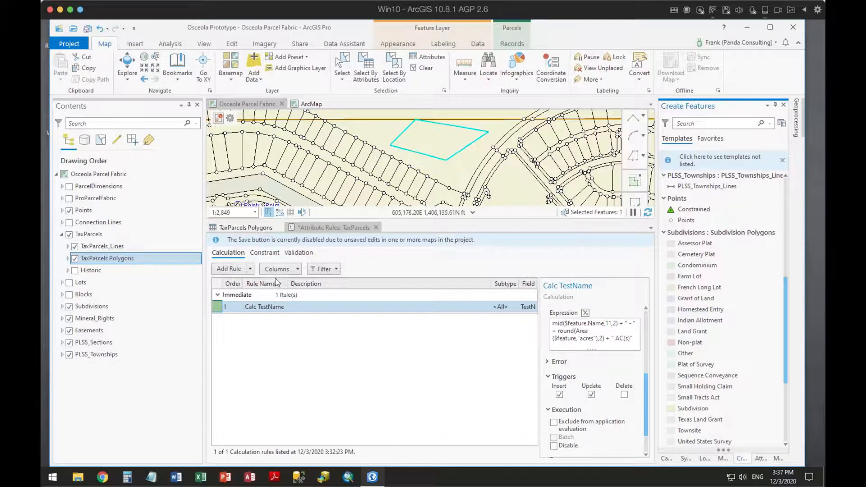
{"action": "left_click", "coordinate": [232, 44]}
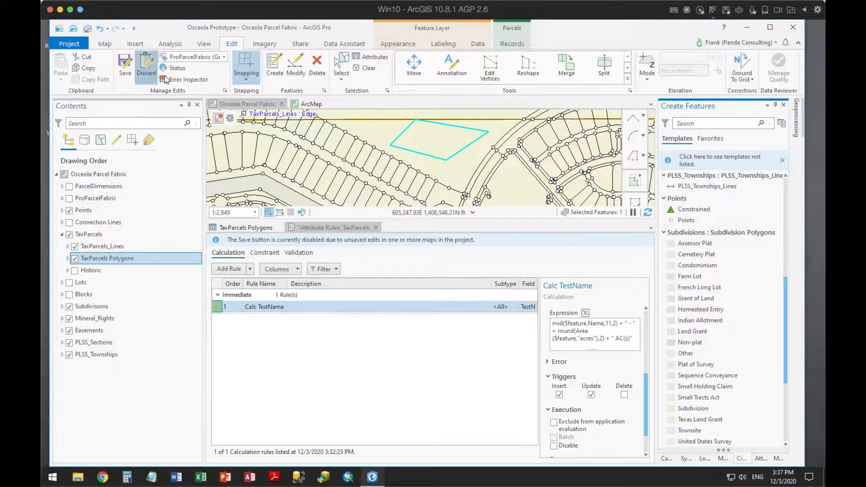
{"action": "left_click", "coordinate": [146, 66]}
{"action": "left_click", "coordinate": [430, 257]}
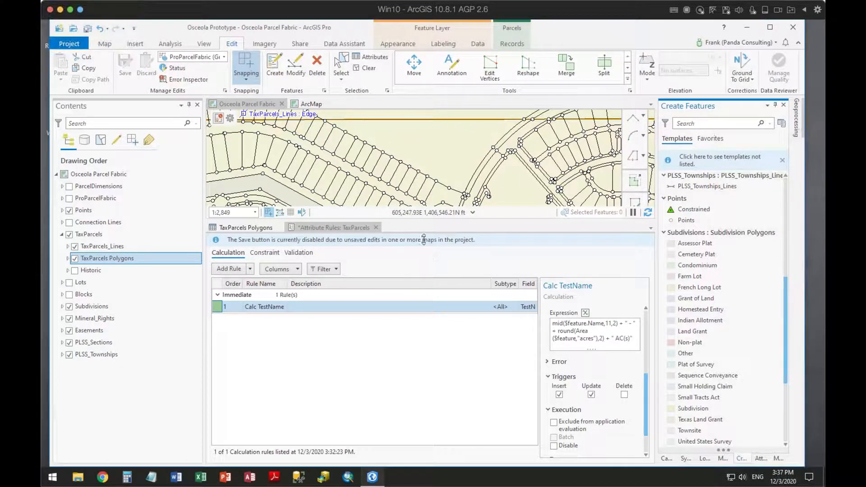
{"action": "left_click", "coordinate": [314, 228]}
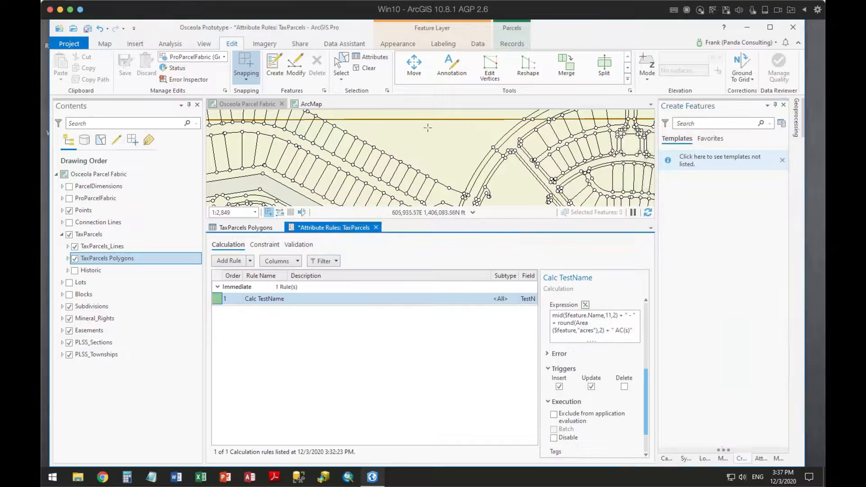
{"action": "left_click", "coordinate": [461, 73]}
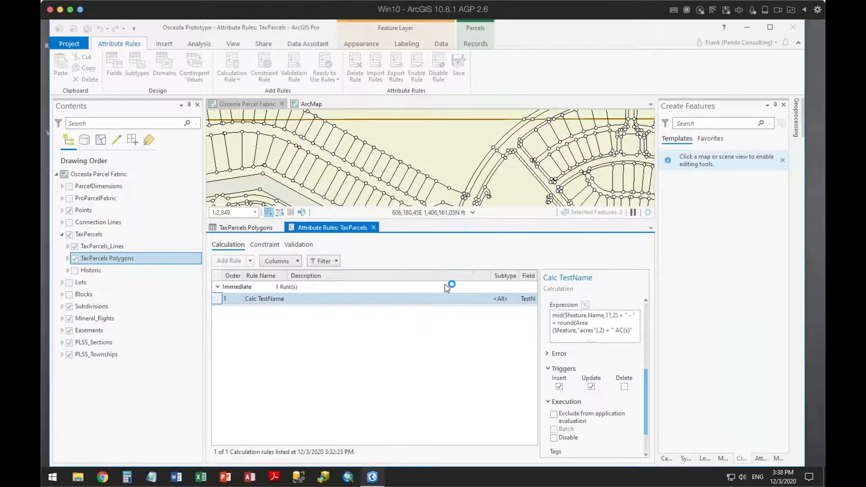
Step: Draw a four-sided Tax Parcel polygon of about 0.63 acres in the open area between the rows of curved-street lots
{"action": "left_click", "coordinate": [253, 228]}
{"action": "left_click", "coordinate": [741, 459]}
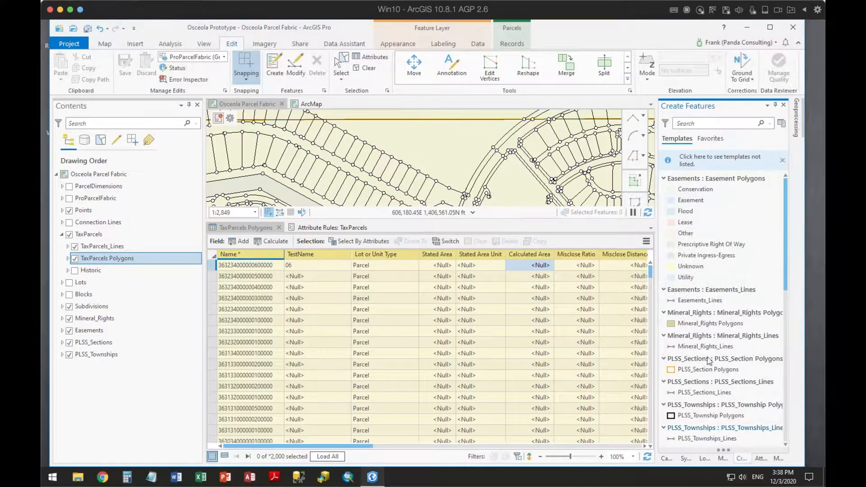
{"action": "scroll", "coordinate": [707, 389], "scroll_direction": "down", "scroll_amount": 15}
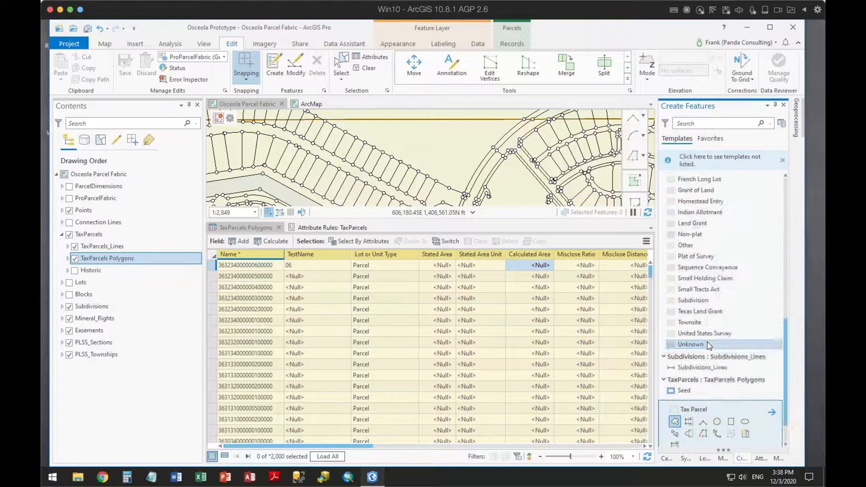
{"action": "scroll", "coordinate": [709, 346], "scroll_direction": "down", "scroll_amount": 2}
{"action": "left_click", "coordinate": [676, 384]}
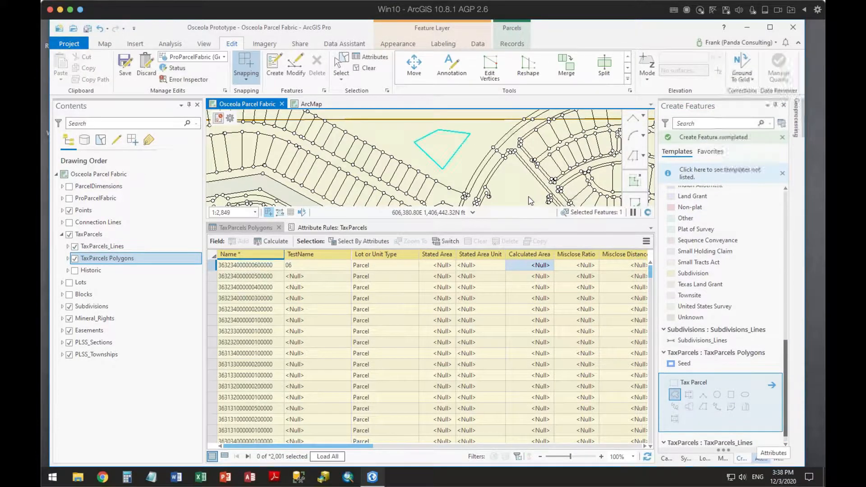
Step: Show the new parcel's attributes and set its Name to tersttikjhkdhh to test the TestName calculation
{"action": "left_click", "coordinate": [761, 458]}
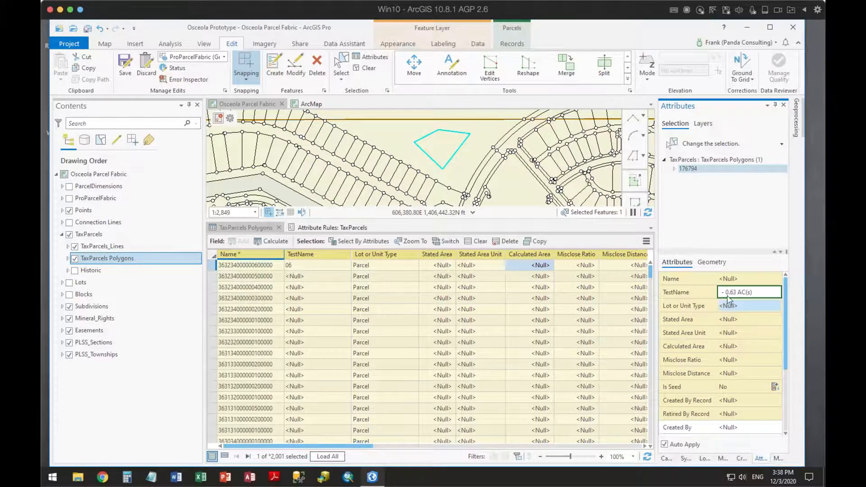
{"action": "left_click", "coordinate": [748, 279]}
{"action": "type", "text": "tersttikjhkdh"}
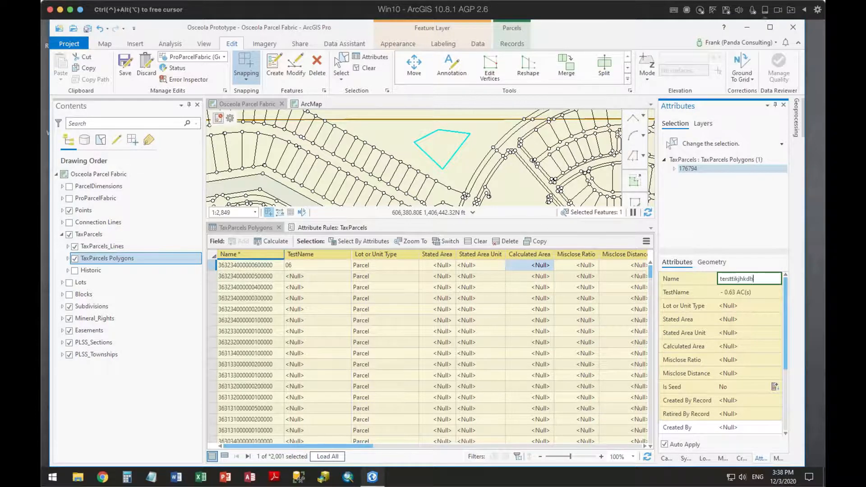
{"action": "key", "text": "Tab"}
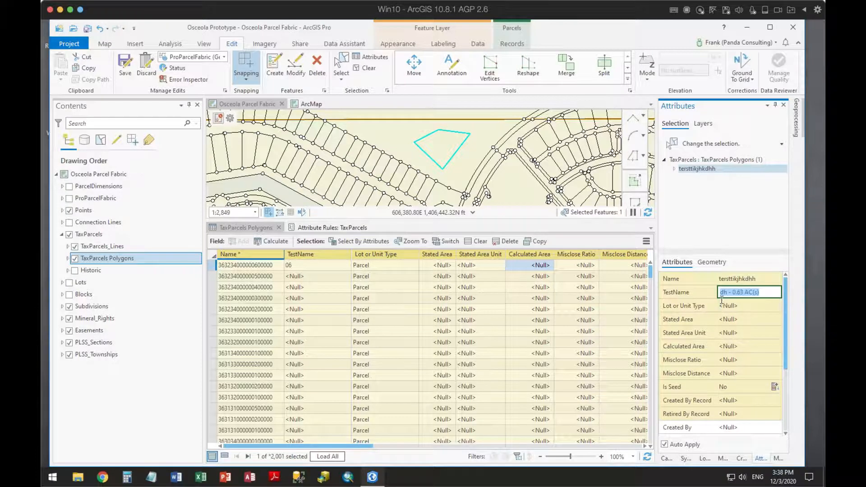
{"action": "left_click", "coordinate": [768, 292]}
Step: Discard the unsaved edits, including the newly drawn test parcel
{"action": "right_click", "coordinate": [115, 263]}
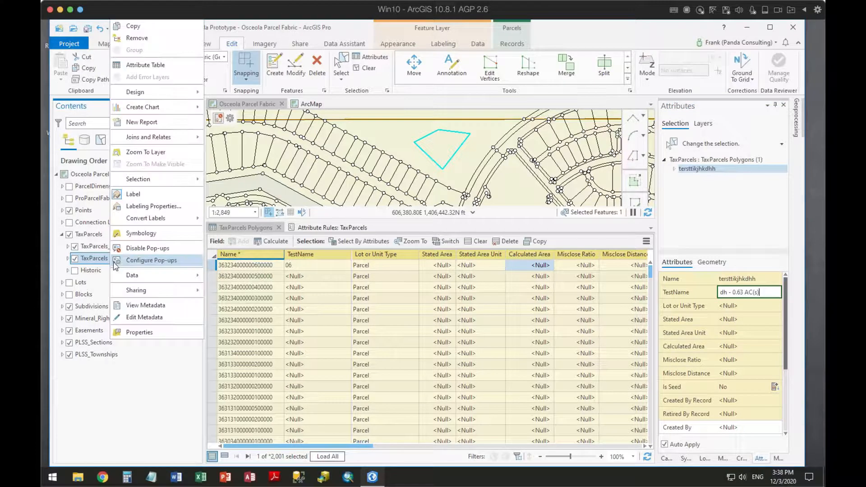
{"action": "mouse_move", "coordinate": [156, 90]}
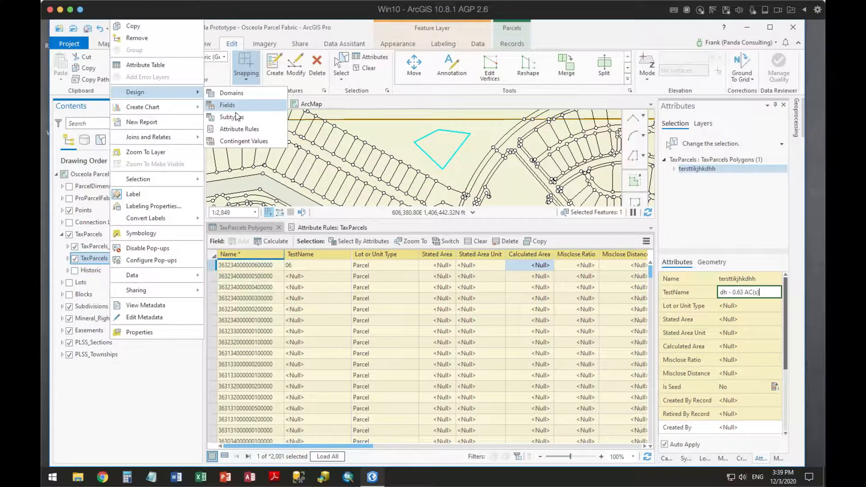
{"action": "left_click", "coordinate": [565, 31]}
{"action": "left_click", "coordinate": [146, 63]}
{"action": "left_click", "coordinate": [437, 258]}
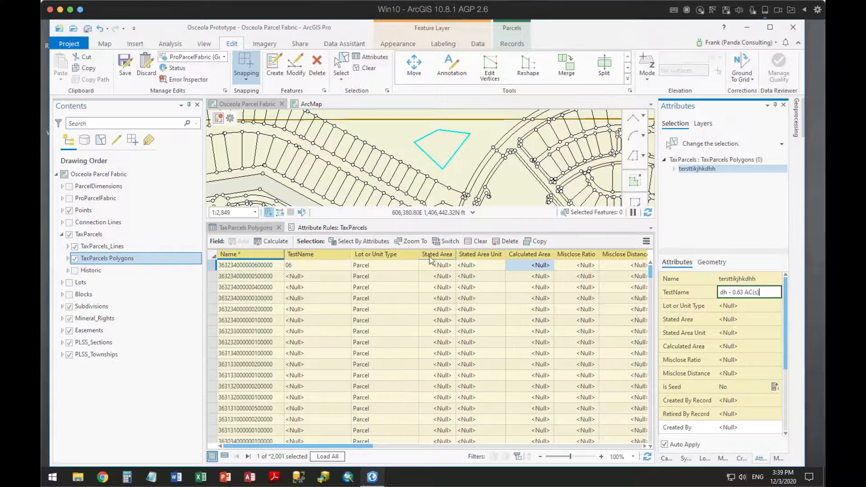
Step: Access the design settings of the TaxParcels Polygons layer
{"action": "right_click", "coordinate": [107, 260]}
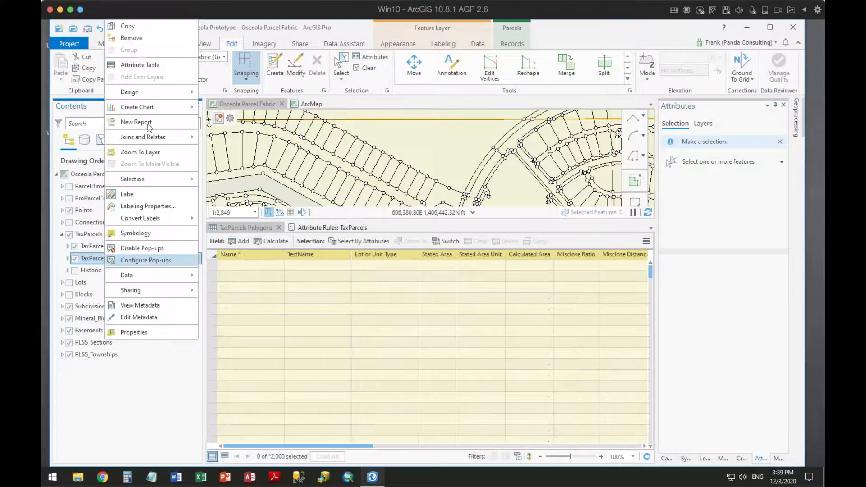
Step: Open the attribute rules of the TaxParcels Polygons layer and delete the Calc TestName calculation rule
{"action": "mouse_move", "coordinate": [181, 91]}
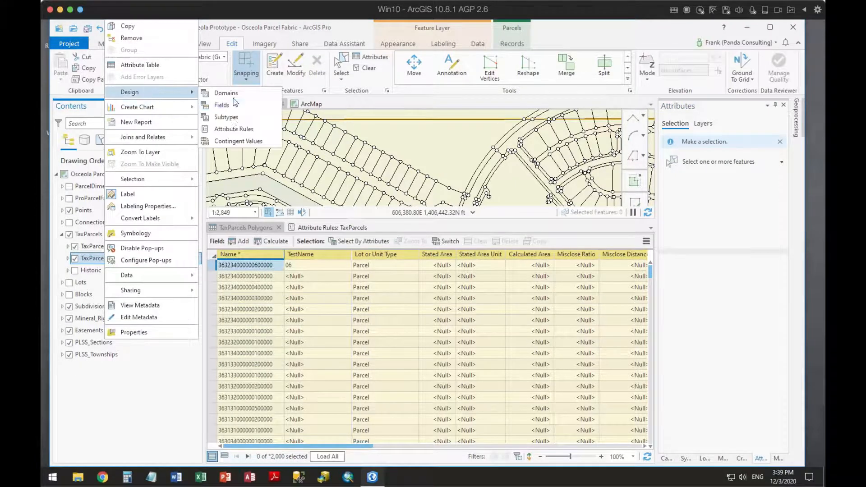
{"action": "left_click", "coordinate": [235, 129]}
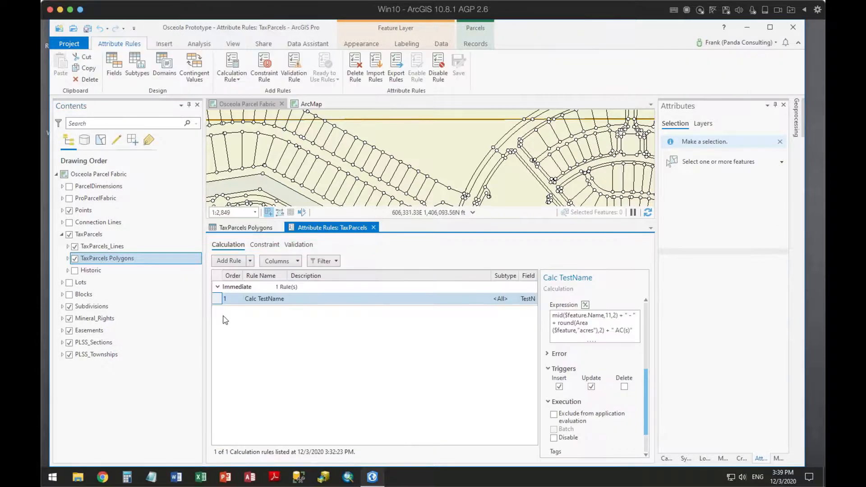
{"action": "left_click", "coordinate": [351, 73]}
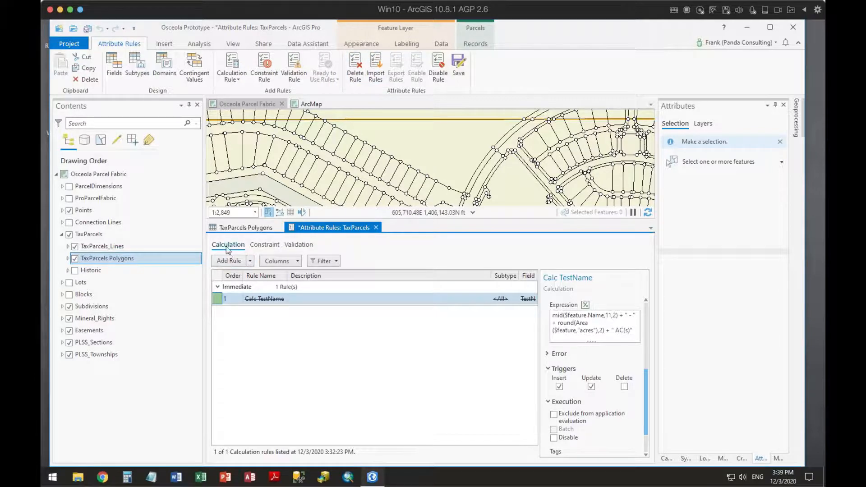
Step: Add a calculation rule named Calc Section that writes to the TestName field
{"action": "left_click", "coordinate": [229, 261]}
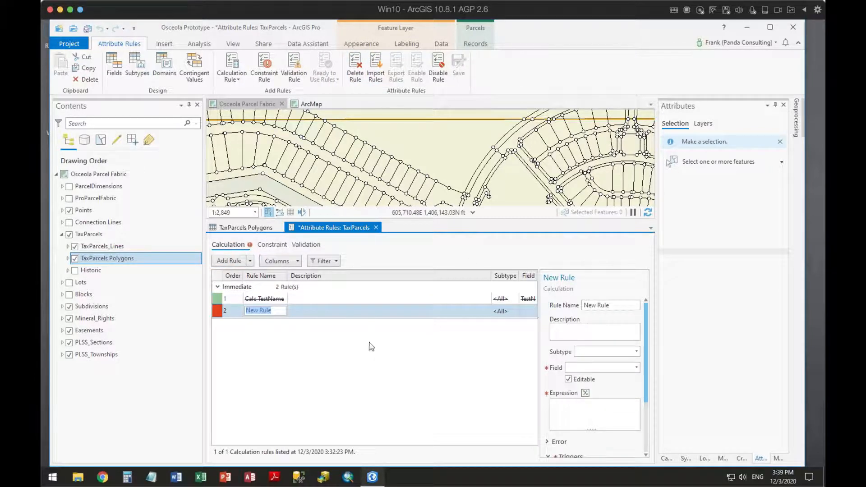
{"action": "left_click", "coordinate": [621, 305]}
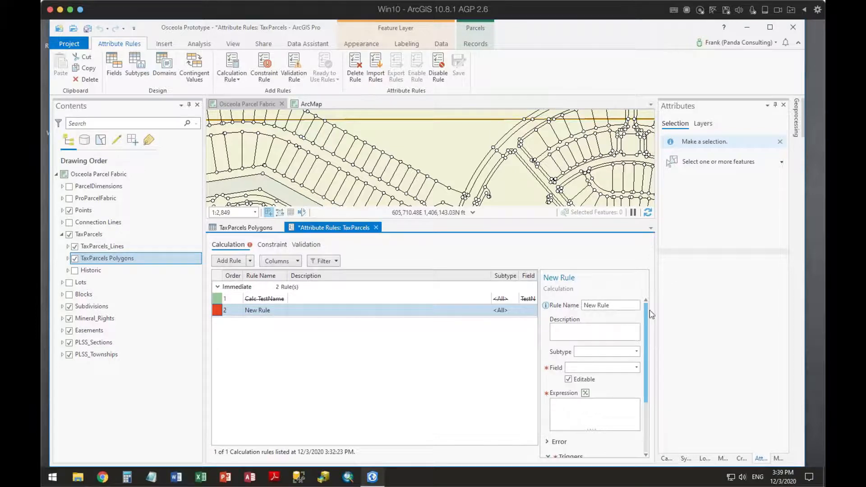
{"action": "left_click_drag", "start_coordinate": [620, 304], "coordinate": [584, 305]}
{"action": "type", "text": "Section"}
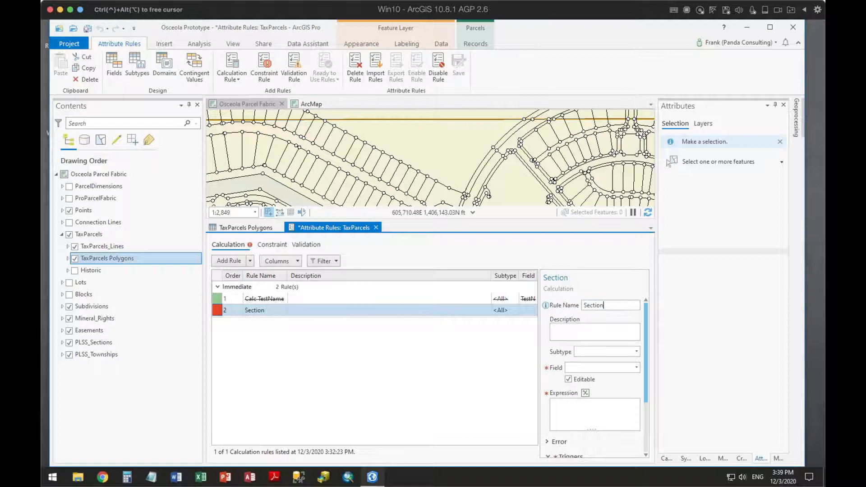
{"action": "type", "text": "Calc"}
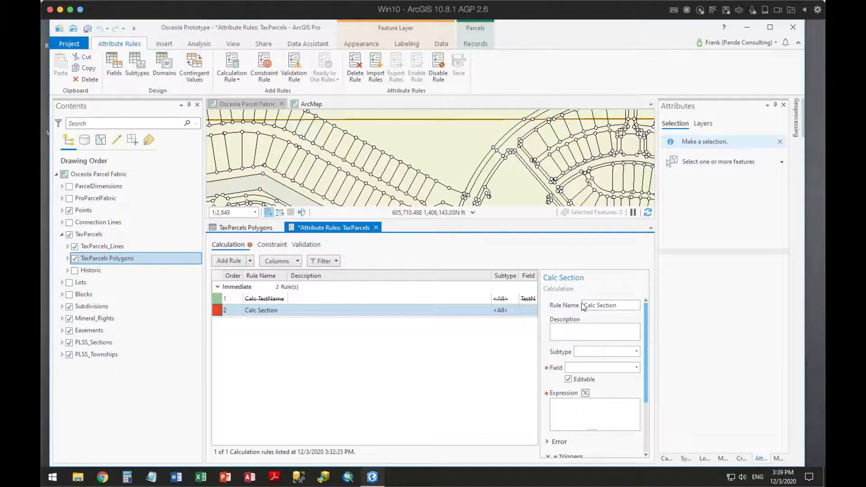
{"action": "left_click", "coordinate": [637, 368]}
{"action": "scroll", "coordinate": [602, 352], "scroll_direction": "down", "scroll_amount": 3}
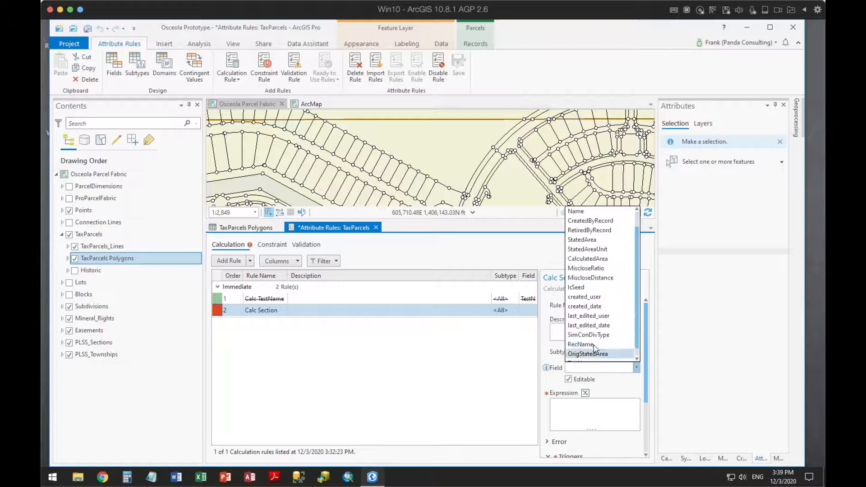
{"action": "left_click", "coordinate": [593, 360]}
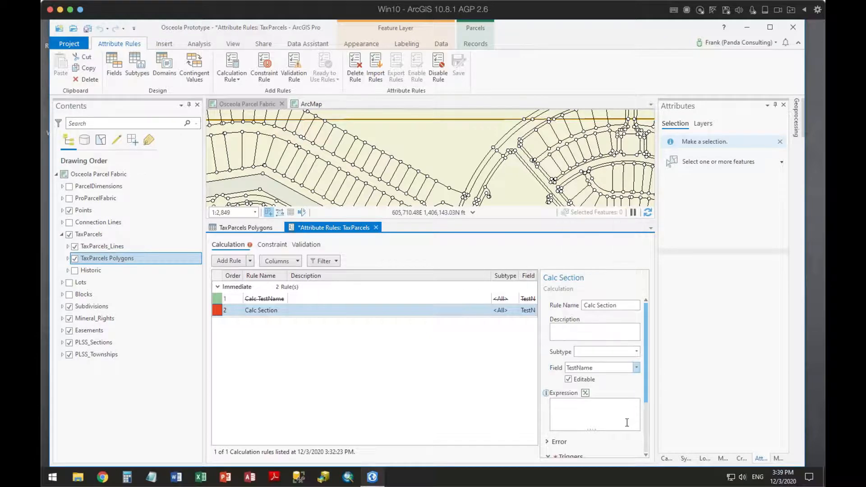
{"action": "left_click", "coordinate": [585, 393]}
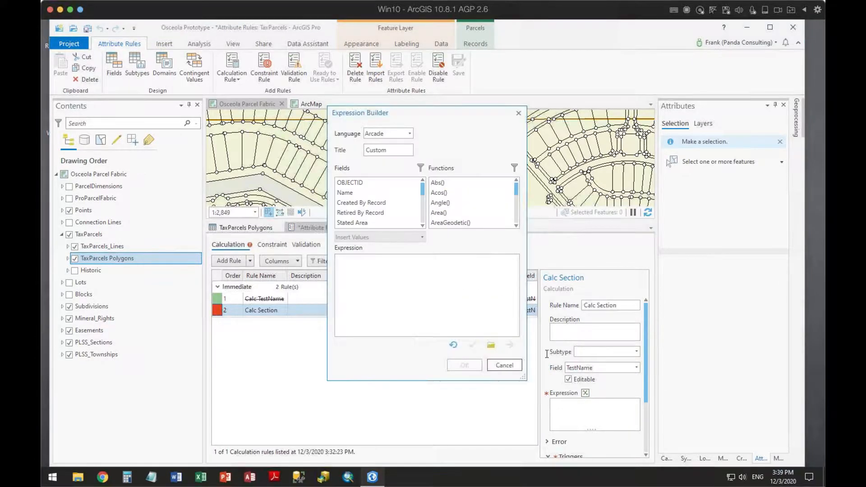
{"action": "left_click_drag", "start_coordinate": [440, 111], "coordinate": [373, 52]}
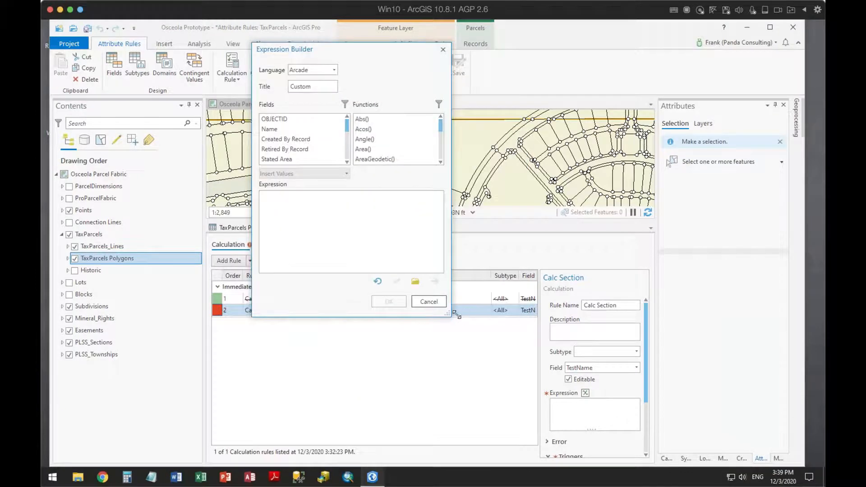
{"action": "left_click_drag", "start_coordinate": [450, 315], "coordinate": [604, 406]}
{"action": "left_click", "coordinate": [567, 368]}
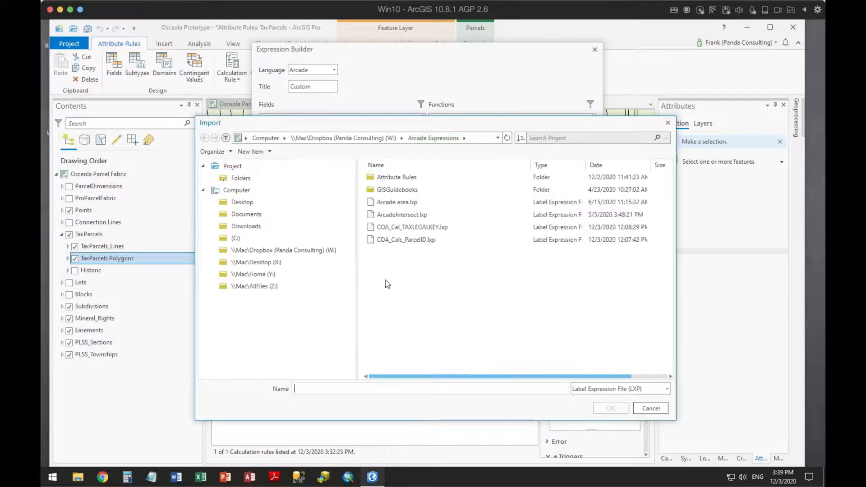
{"action": "left_click", "coordinate": [396, 215]}
{"action": "left_click", "coordinate": [611, 409]}
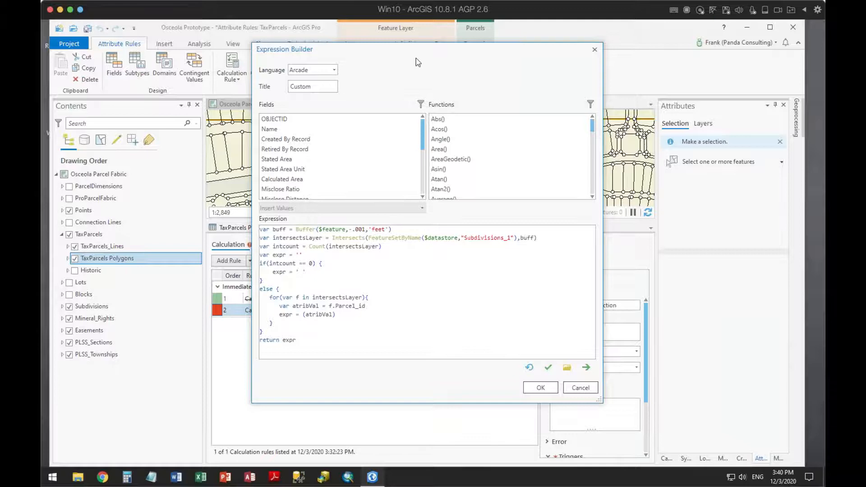
{"action": "left_click_drag", "start_coordinate": [432, 53], "coordinate": [572, 34]}
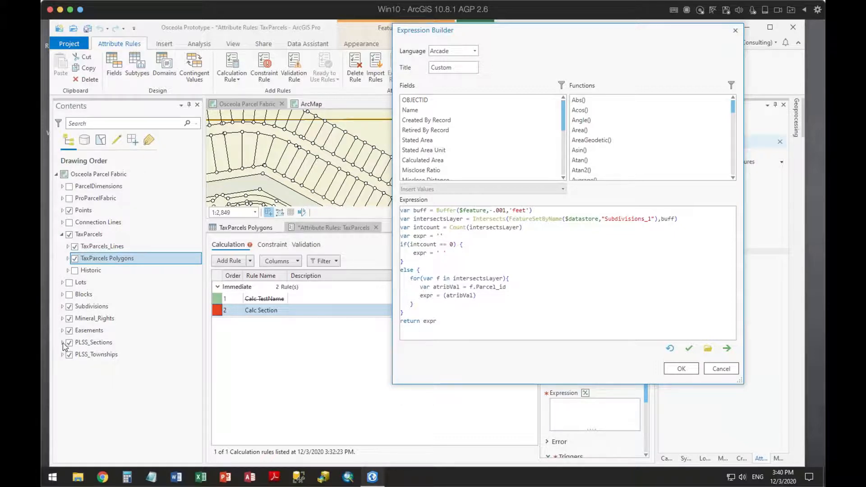
{"action": "left_click", "coordinate": [721, 369]}
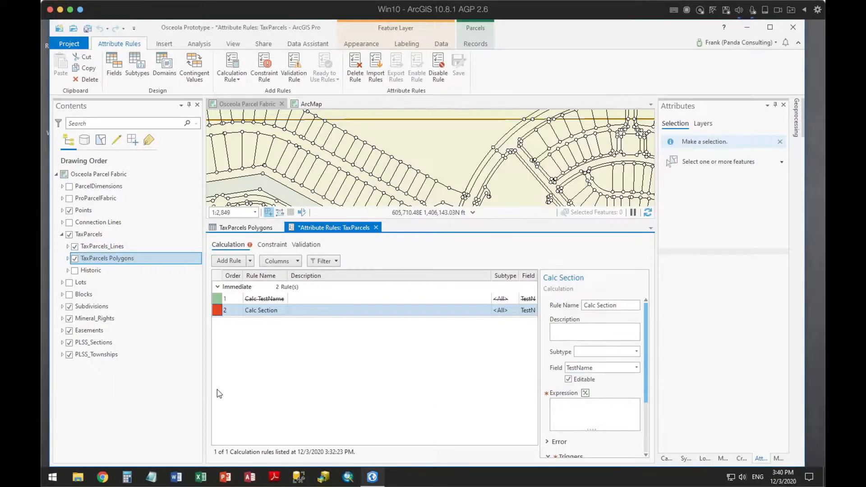
Step: Examine the attribute table of the PLSS_Section Polygons layer for its section fields, and close the table
{"action": "left_click", "coordinate": [62, 343]}
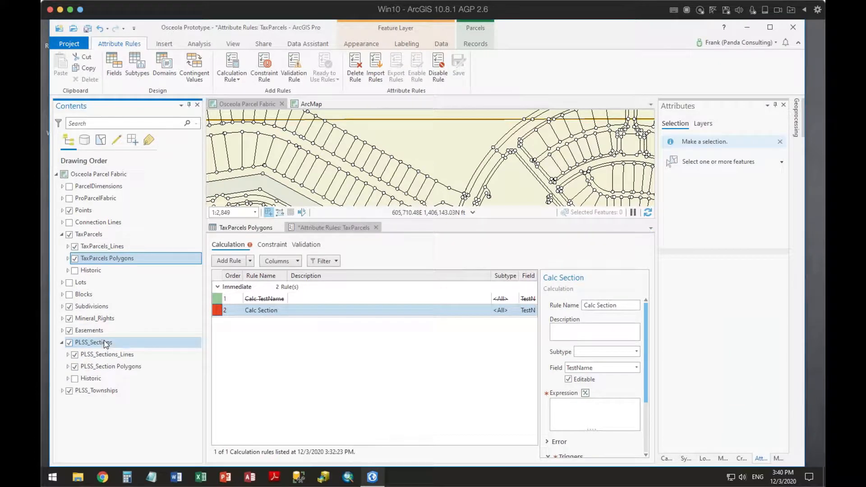
{"action": "left_click", "coordinate": [106, 343]}
{"action": "right_click", "coordinate": [108, 366]}
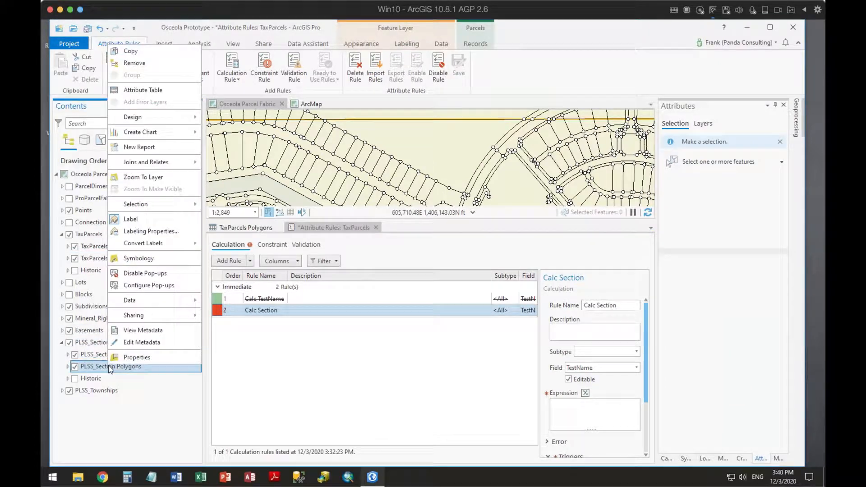
{"action": "left_click", "coordinate": [143, 89]}
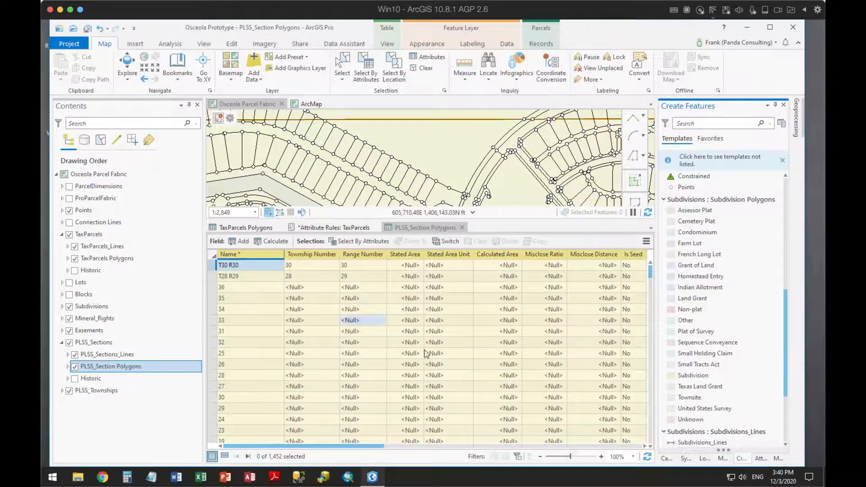
{"action": "scroll", "coordinate": [365, 352], "scroll_direction": "down", "scroll_amount": 4}
{"action": "scroll", "coordinate": [252, 286], "scroll_direction": "down", "scroll_amount": 3}
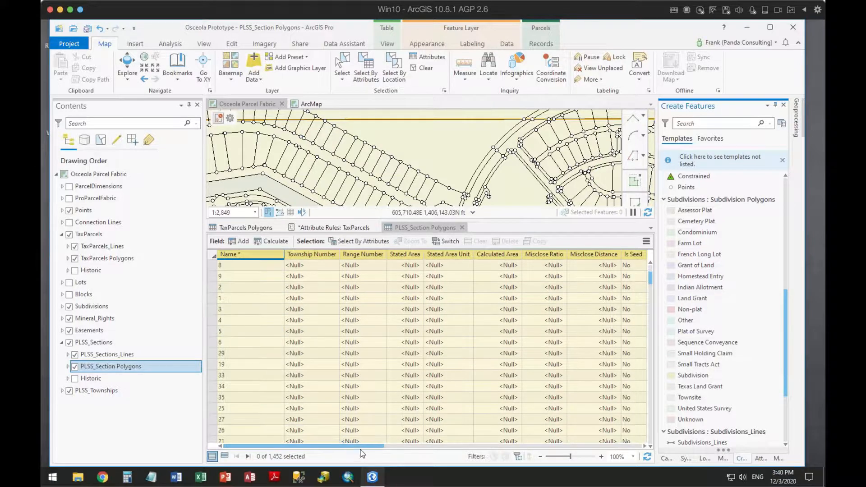
{"action": "left_click_drag", "start_coordinate": [362, 446], "coordinate": [426, 315]}
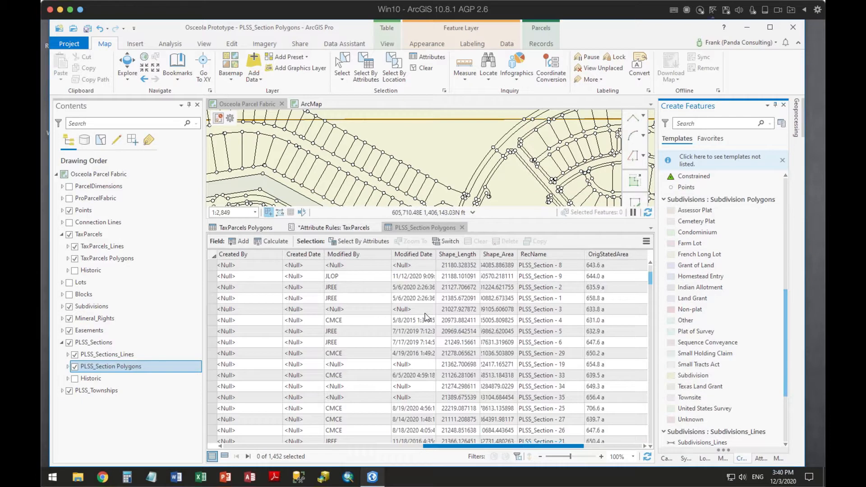
{"action": "left_click", "coordinate": [462, 228]}
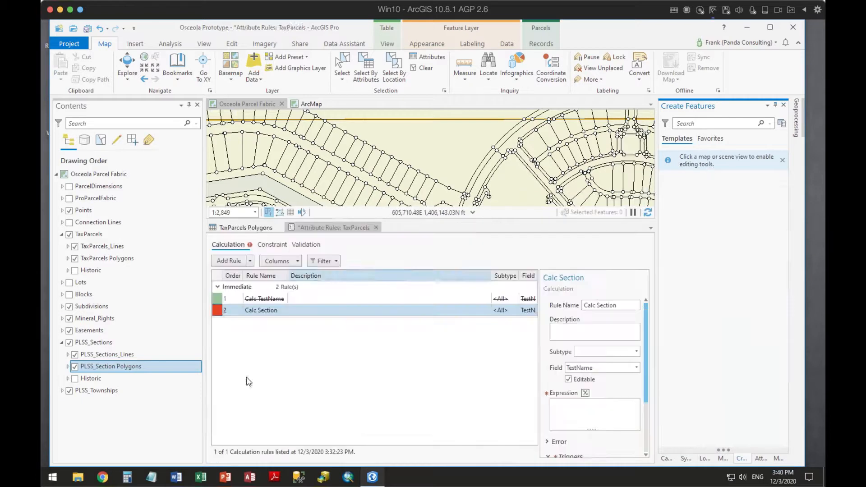
Step: Examine the Name field in the attribute table of the Subdivision Polygons layer, and close the table
{"action": "left_click", "coordinate": [62, 343]}
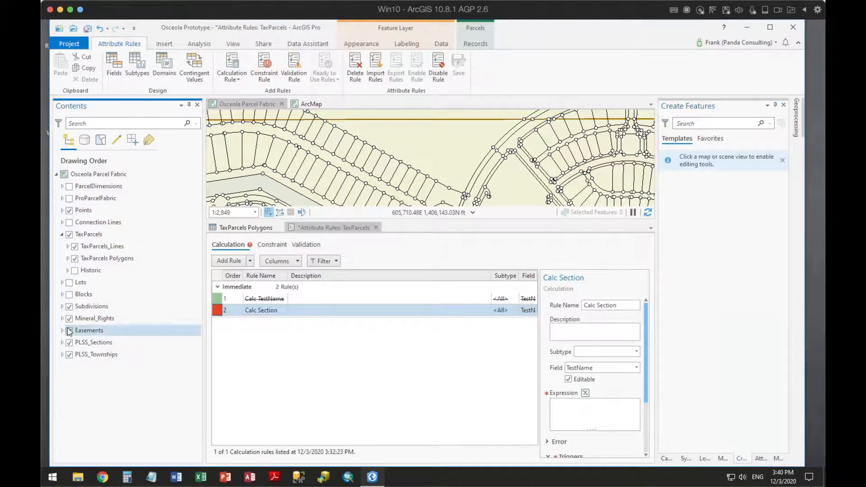
{"action": "left_click", "coordinate": [62, 307]}
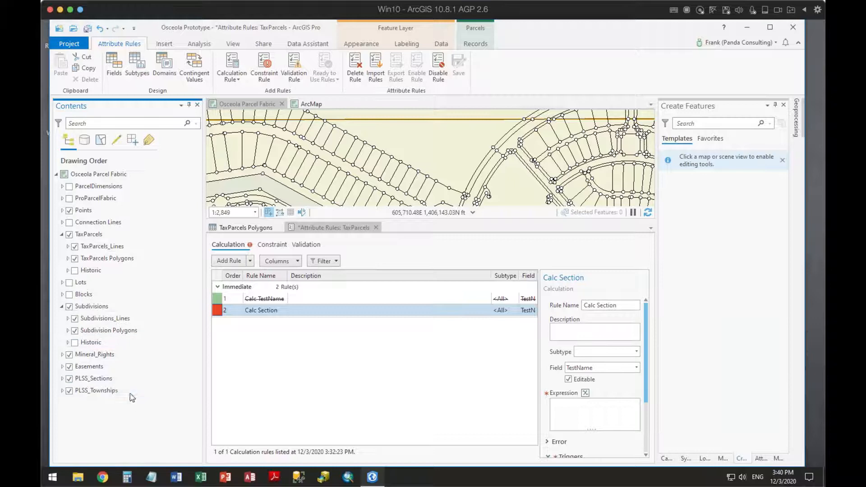
{"action": "left_click", "coordinate": [108, 331]}
{"action": "right_click", "coordinate": [110, 331]}
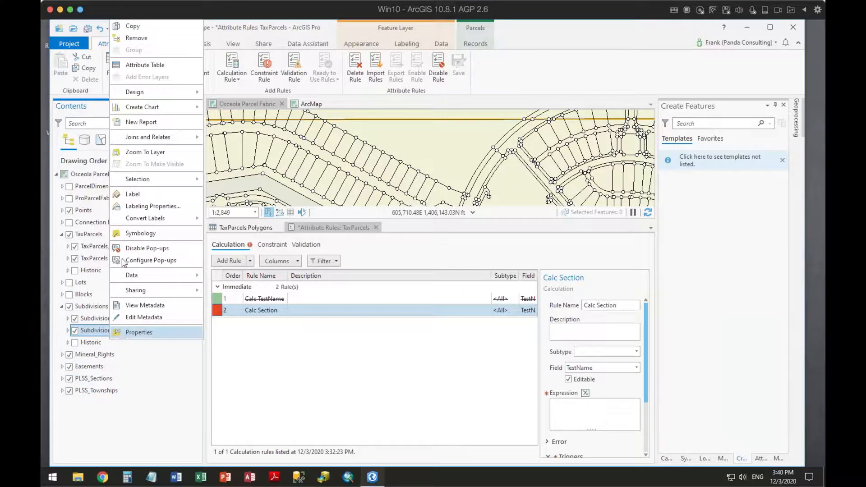
{"action": "left_click", "coordinate": [158, 66]}
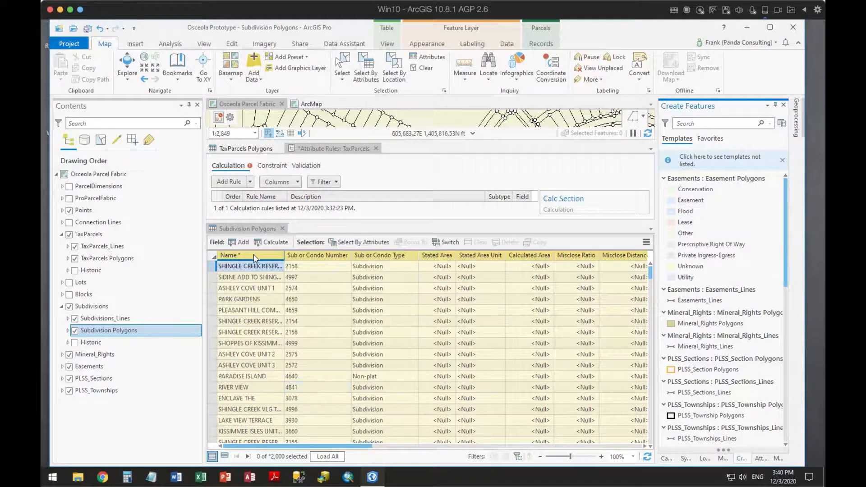
{"action": "mouse_move", "coordinate": [256, 257]}
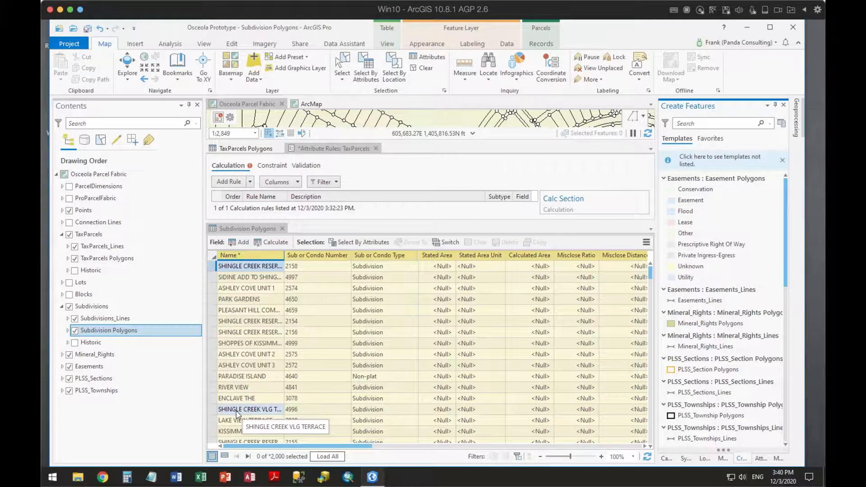
{"action": "left_click", "coordinate": [283, 229]}
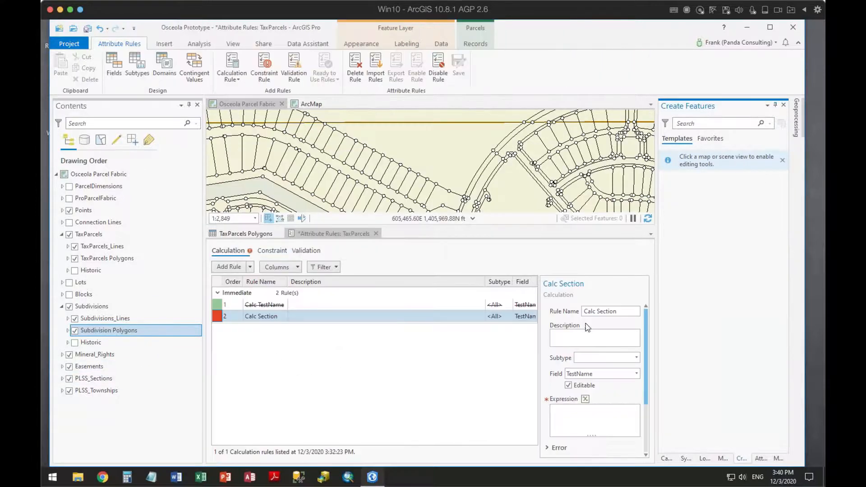
{"action": "left_click", "coordinate": [585, 399]}
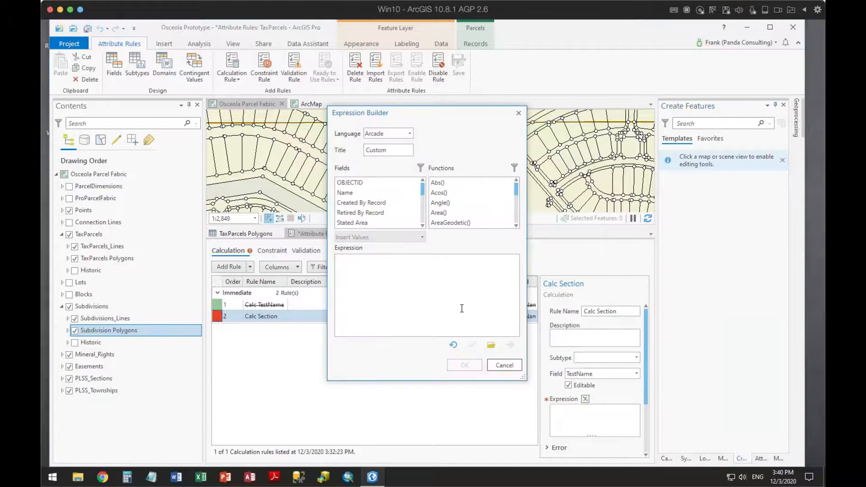
{"action": "left_click", "coordinate": [491, 345]}
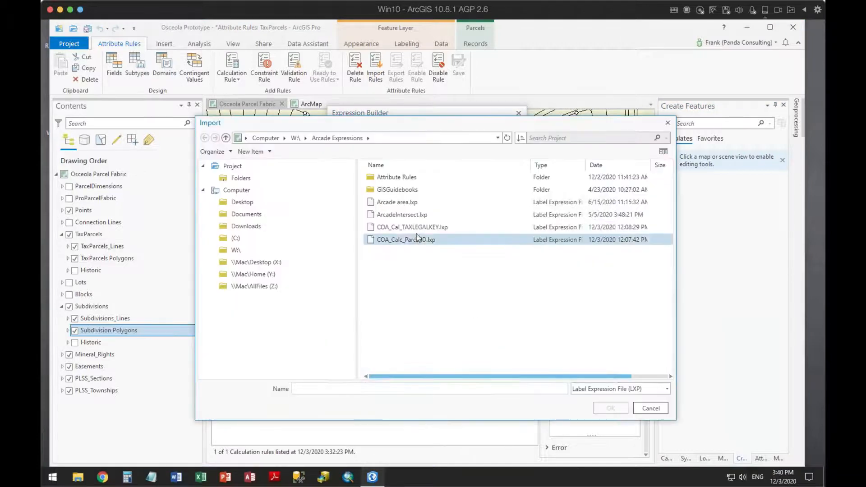
{"action": "double_click", "coordinate": [403, 215]}
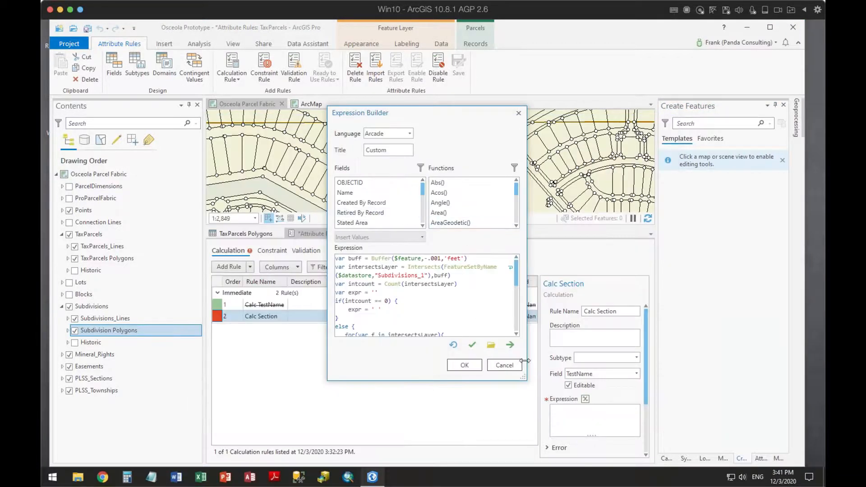
{"action": "left_click_drag", "start_coordinate": [413, 112], "coordinate": [307, 48]}
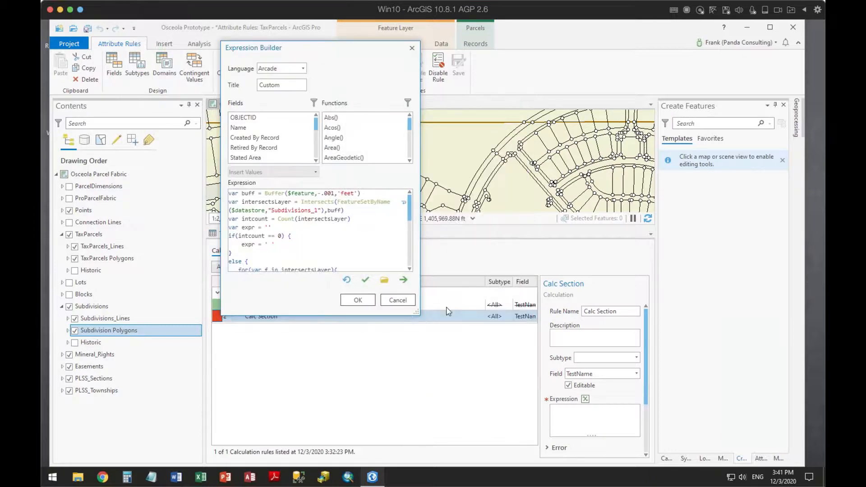
{"action": "left_click_drag", "start_coordinate": [416, 312], "coordinate": [650, 418]}
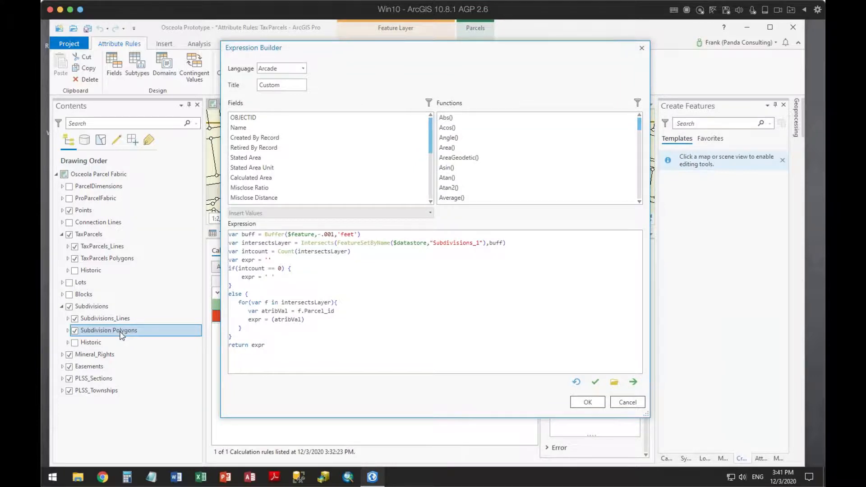
{"action": "left_click_drag", "start_coordinate": [506, 57], "coordinate": [598, 48]}
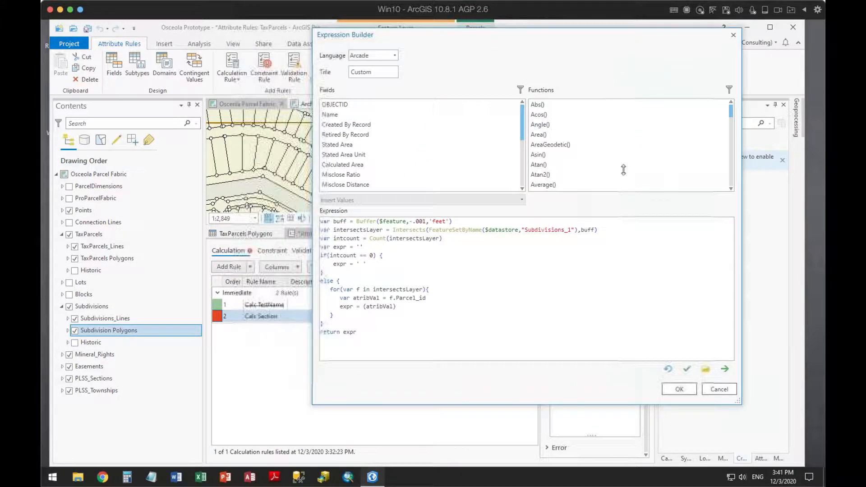
{"action": "left_click", "coordinate": [719, 393]}
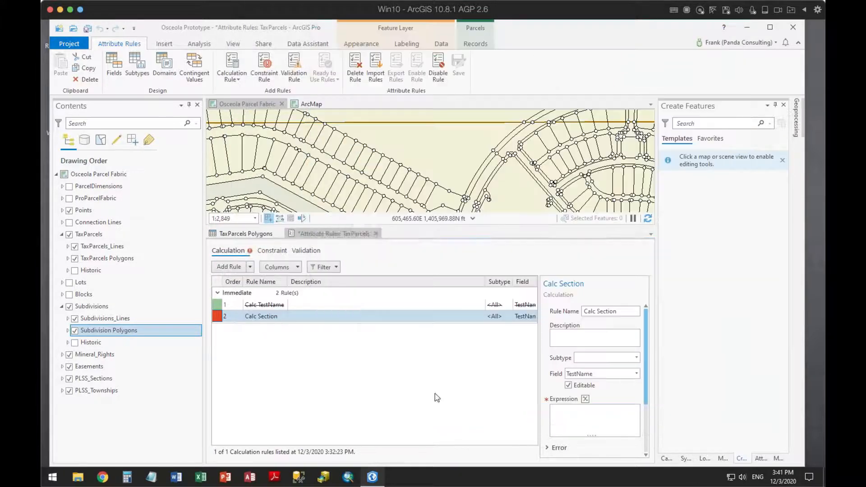
Step: Check the data source details of the Subdivision Polygons layer for its feature class name, and close the properties
{"action": "right_click", "coordinate": [96, 331]}
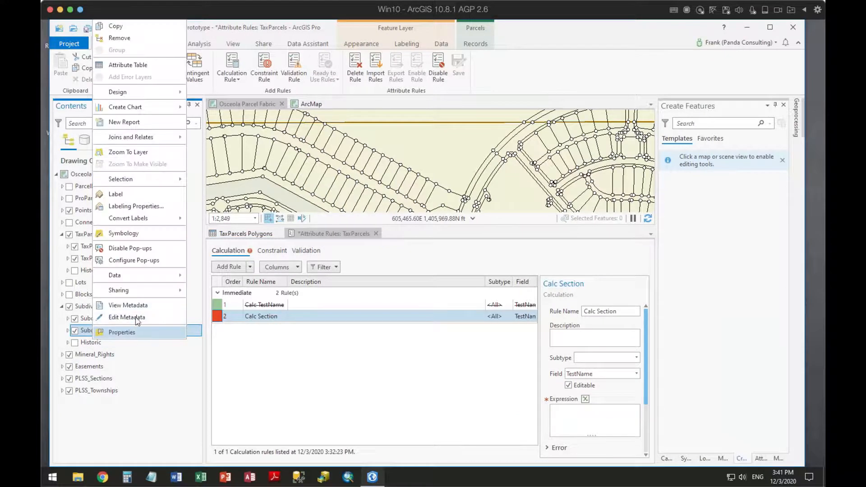
{"action": "left_click", "coordinate": [122, 332]}
{"action": "left_click", "coordinate": [319, 194]}
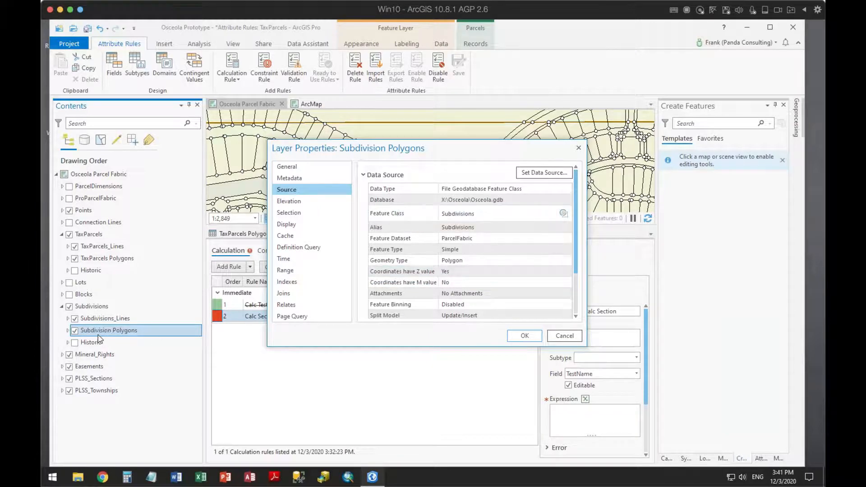
{"action": "left_click", "coordinate": [564, 336]}
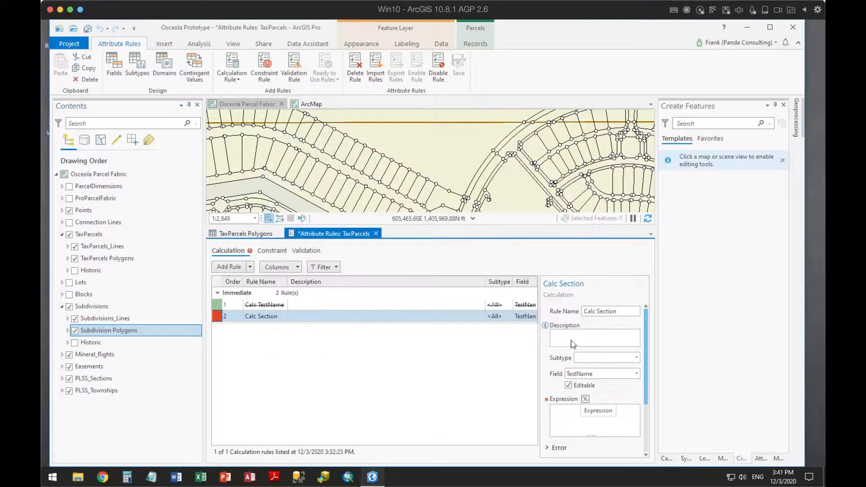
Step: Import the ArcadeIntersect.lxp expression file into the Calc Section rule's expression
{"action": "left_click", "coordinate": [586, 399]}
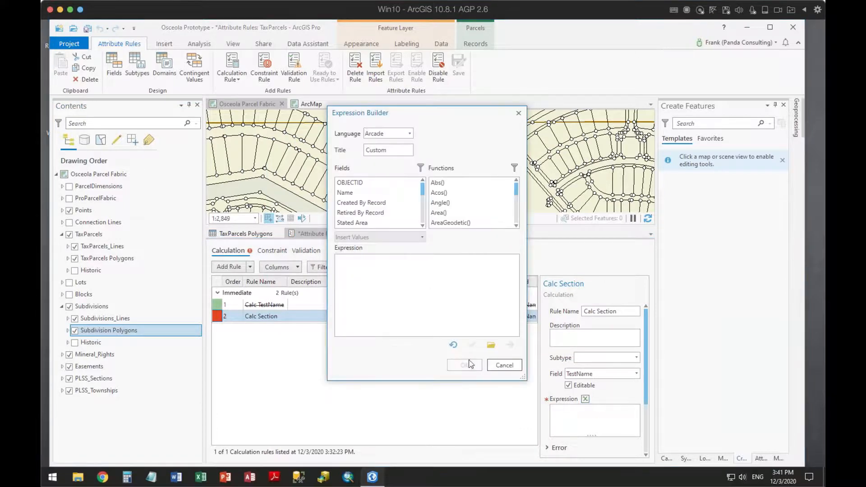
{"action": "left_click", "coordinate": [491, 344]}
{"action": "left_click", "coordinate": [399, 213]}
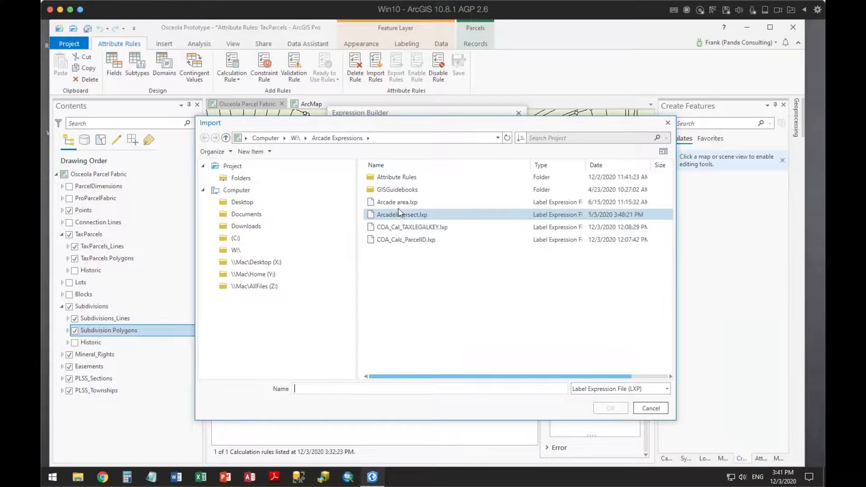
{"action": "double_click", "coordinate": [399, 213]}
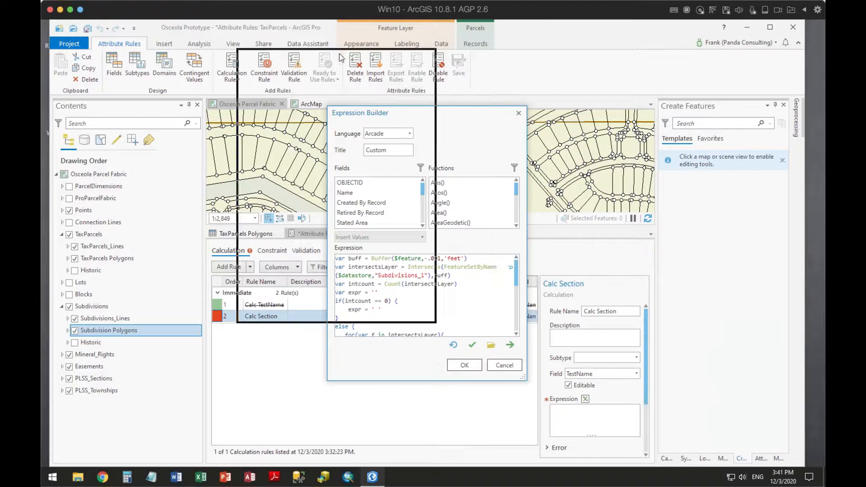
Step: Enlarge the expression editor and change the intersected feature set name in the FeatureSetByName call to "Subdivisions"
{"action": "left_click_drag", "start_coordinate": [422, 301], "coordinate": [706, 428]}
{"action": "left_click", "coordinate": [482, 241]}
{"action": "key", "text": "Delete"}
{"action": "key", "text": "Delete"}
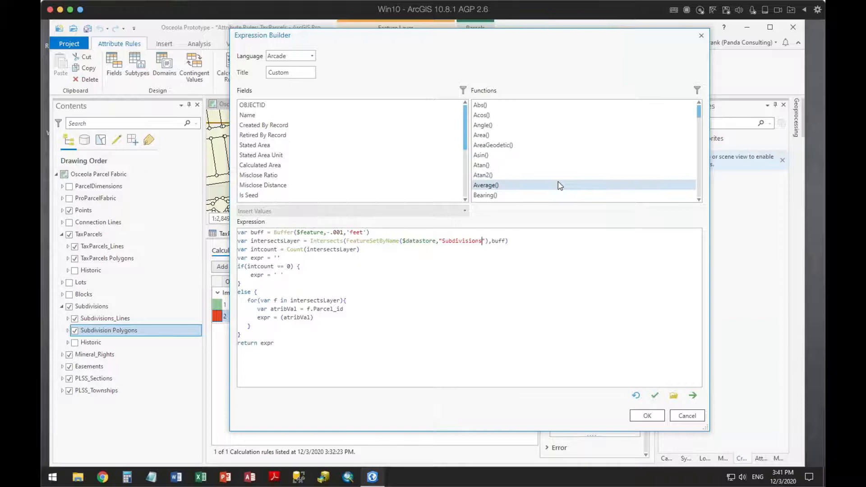
{"action": "left_click", "coordinate": [492, 284]}
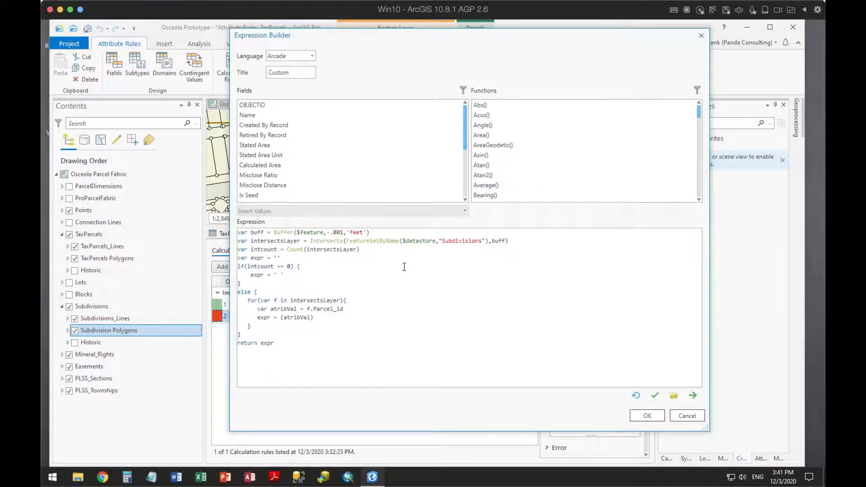
Step: Set the buffer distance in the expression's Buffer call to -10 feet
{"action": "left_click_drag", "start_coordinate": [251, 232], "coordinate": [277, 233]}
{"action": "left_click", "coordinate": [329, 232]}
{"action": "key", "text": "BackSpace"}
{"action": "left_click_drag", "start_coordinate": [327, 233], "coordinate": [345, 232]}
{"action": "left_click", "coordinate": [333, 233]}
{"action": "key", "text": "Delete"}
{"action": "key", "text": "Delete"}
{"action": "key", "text": "Delete"}
{"action": "type", "text": "0"}
Step: Review the expression's buffer variable, the $datastore and Subdivisions arguments of the intersect line, and the intcount and expr variables
{"action": "left_click_drag", "start_coordinate": [251, 234], "coordinate": [266, 235]}
{"action": "left_click", "coordinate": [254, 242]}
{"action": "left_click_drag", "start_coordinate": [402, 240], "coordinate": [436, 241]}
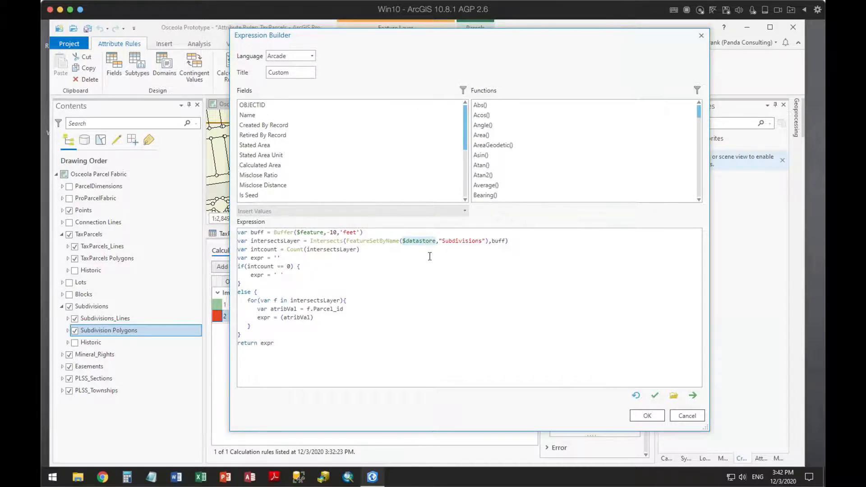
{"action": "left_click", "coordinate": [416, 249]}
{"action": "left_click_drag", "start_coordinate": [444, 243], "coordinate": [482, 243]}
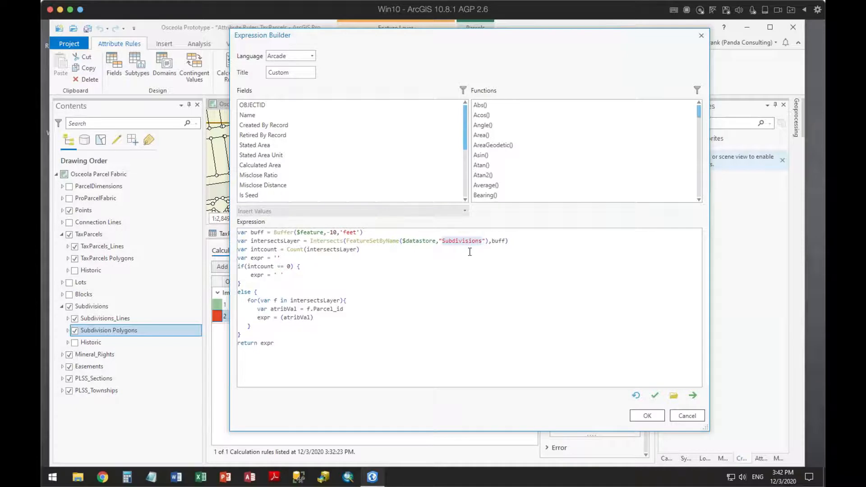
{"action": "left_click", "coordinate": [463, 245]}
{"action": "left_click", "coordinate": [488, 241]}
{"action": "double_click", "coordinate": [495, 241]}
{"action": "left_click", "coordinate": [513, 255]}
{"action": "left_click_drag", "start_coordinate": [251, 249], "coordinate": [275, 249]}
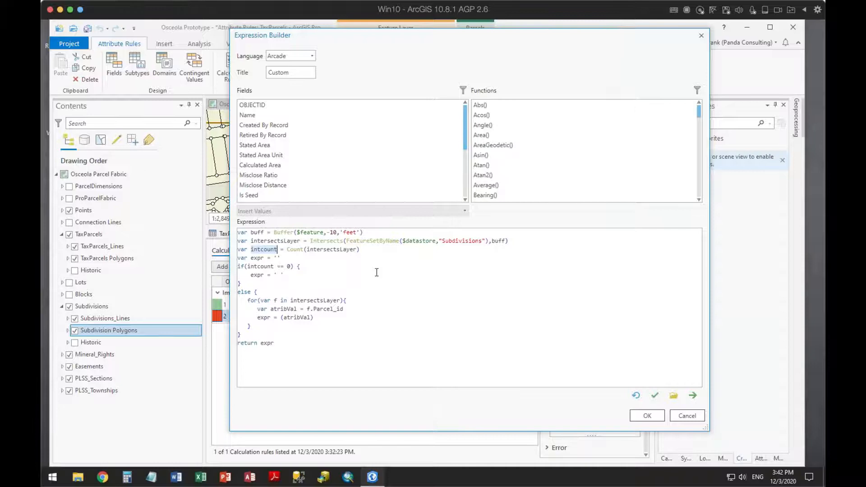
{"action": "left_click", "coordinate": [295, 251]}
{"action": "left_click_drag", "start_coordinate": [240, 260], "coordinate": [290, 257]}
{"action": "left_click", "coordinate": [291, 257]}
Step: Change the attribute read into atribVal to f.Name, check the returned variable, and accept the expression
{"action": "left_click", "coordinate": [353, 302]}
{"action": "left_click_drag", "start_coordinate": [315, 310], "coordinate": [346, 310]}
{"action": "type", "text": "Name"}
{"action": "double_click", "coordinate": [266, 344]}
{"action": "left_click", "coordinate": [661, 416]}
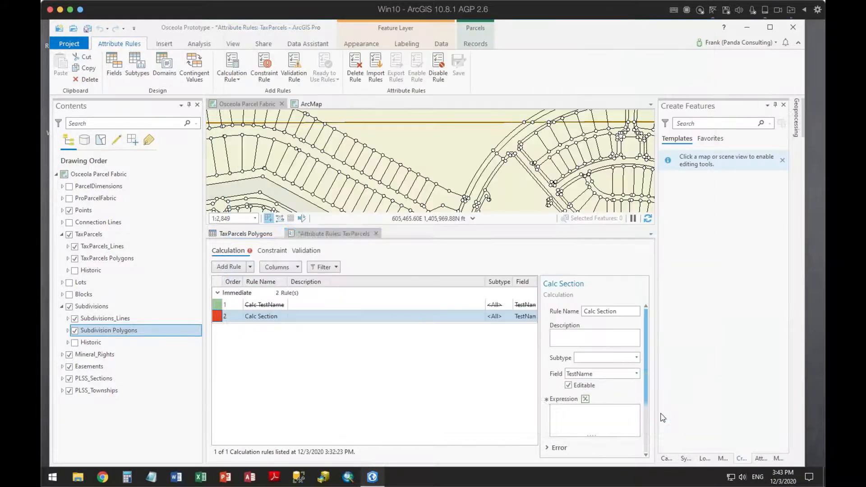
Step: Reopen the Calc Section expression, validate its syntax, and close it without further changes
{"action": "left_click", "coordinate": [586, 399]}
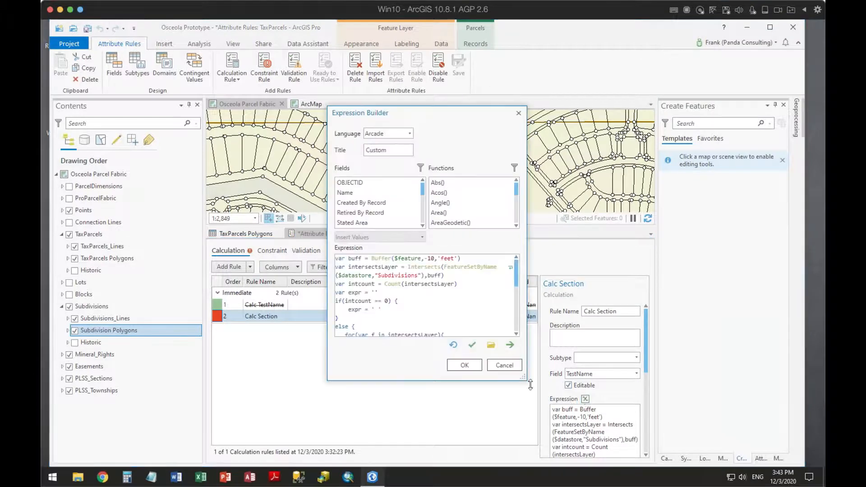
{"action": "left_click", "coordinate": [473, 345]}
{"action": "left_click", "coordinate": [515, 366]}
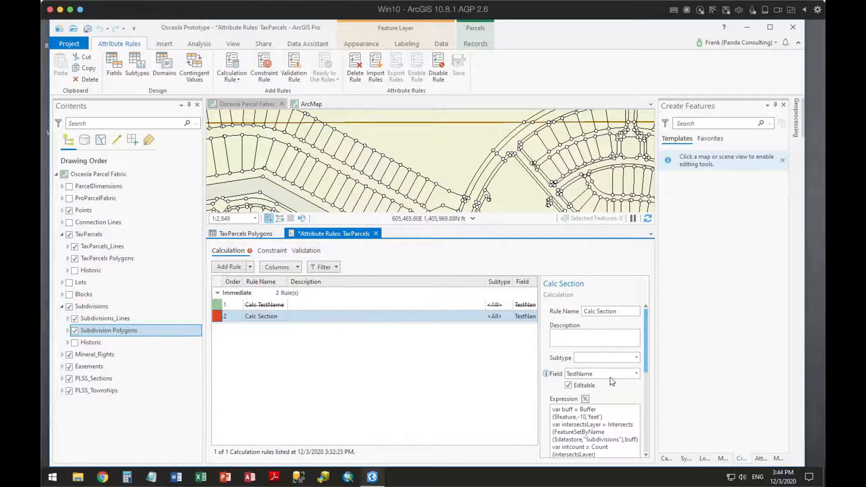
Step: Enable the Insert and Update triggers for the Calc Section rule and save the attribute rules
{"action": "left_click_drag", "start_coordinate": [646, 356], "coordinate": [656, 456]}
{"action": "left_click", "coordinate": [560, 345]}
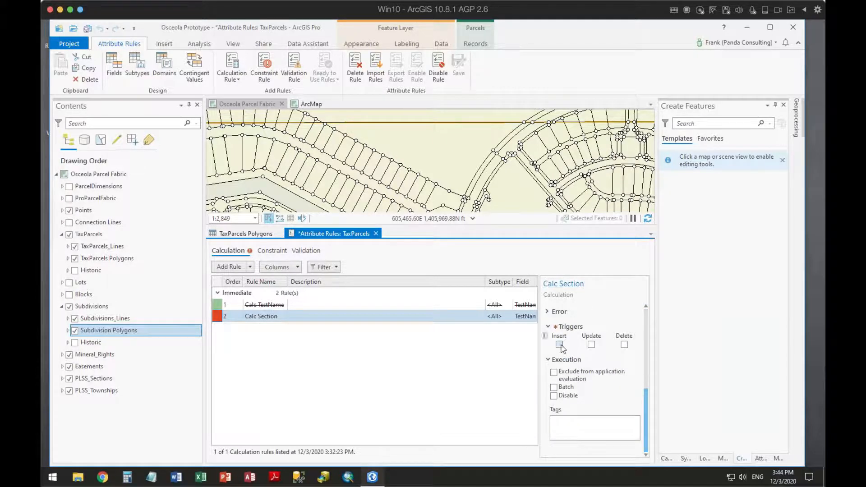
{"action": "left_click", "coordinate": [592, 345]}
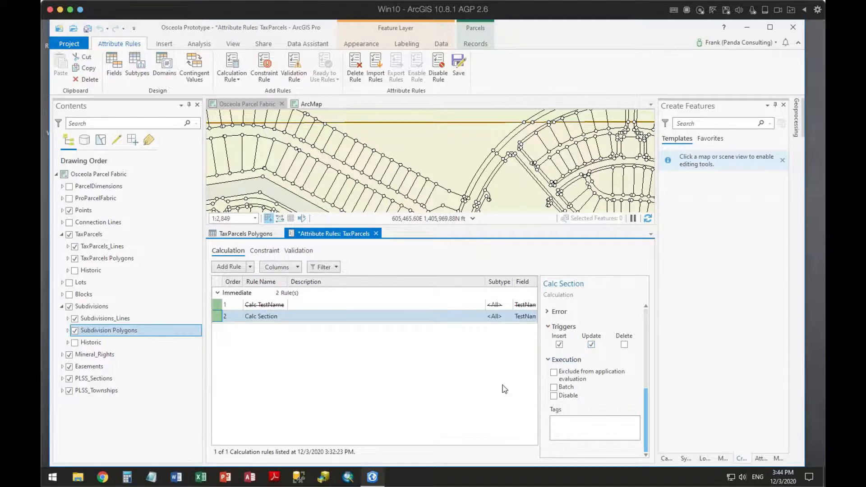
{"action": "left_click", "coordinate": [459, 66]}
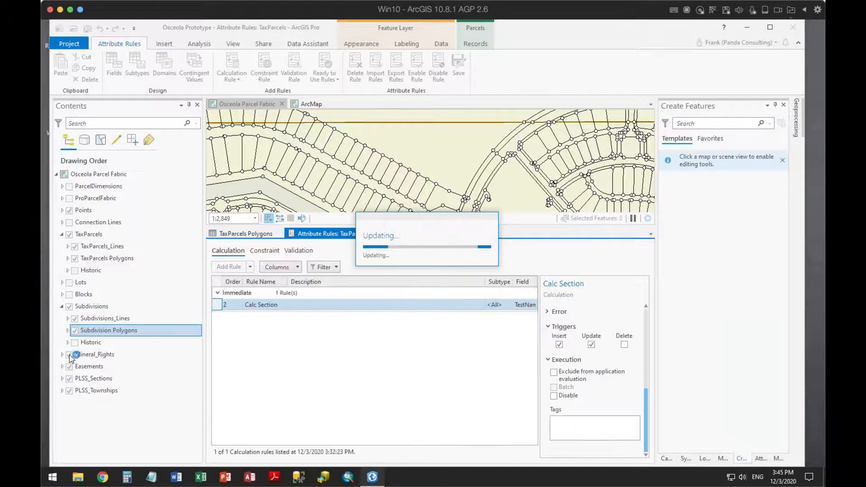
Step: Turn off the visibility of the Mineral_Rights, Easements, PLSS_Sections and PLSS_Townships layers
{"action": "left_click", "coordinate": [69, 356]}
{"action": "left_click", "coordinate": [69, 367]}
{"action": "left_click", "coordinate": [69, 379]}
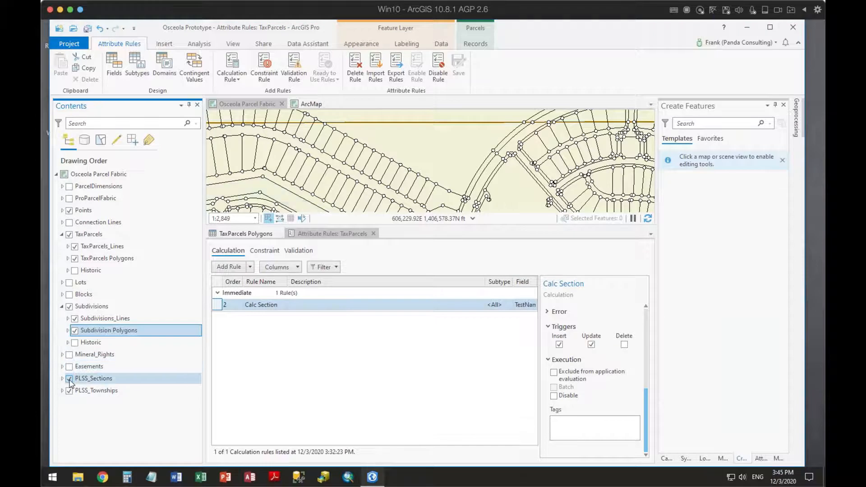
{"action": "left_click", "coordinate": [69, 390]}
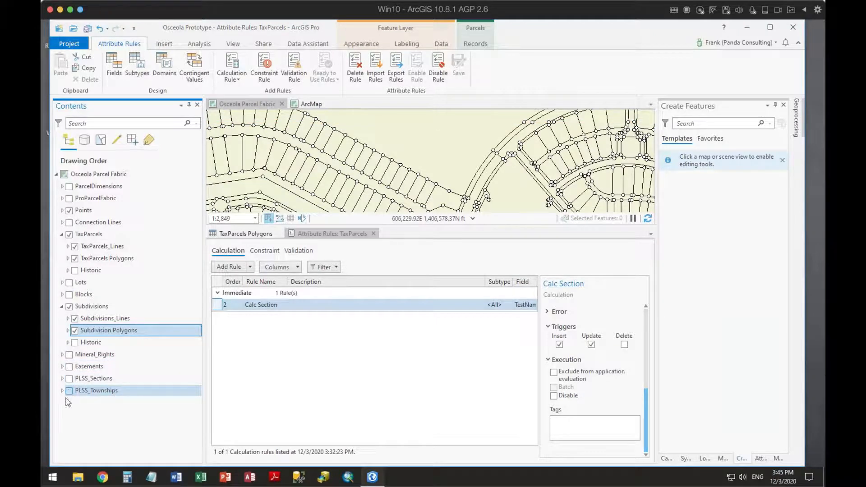
{"action": "left_click", "coordinate": [260, 273]}
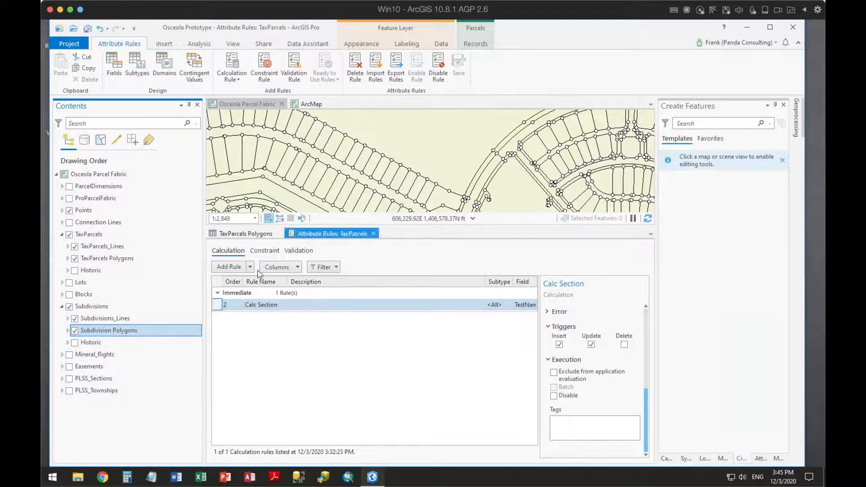
Step: Change the Subdivision Polygons layer's symbology from unique values to Single Symbol
{"action": "left_click", "coordinate": [67, 331]}
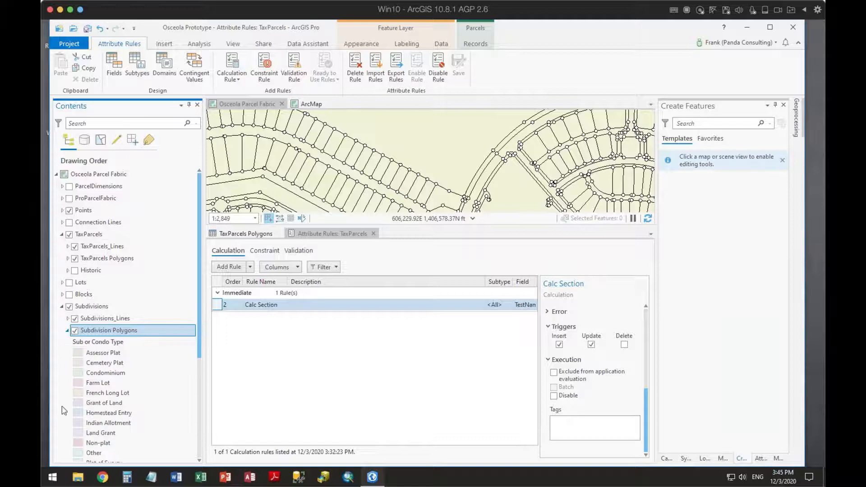
{"action": "right_click", "coordinate": [114, 337]}
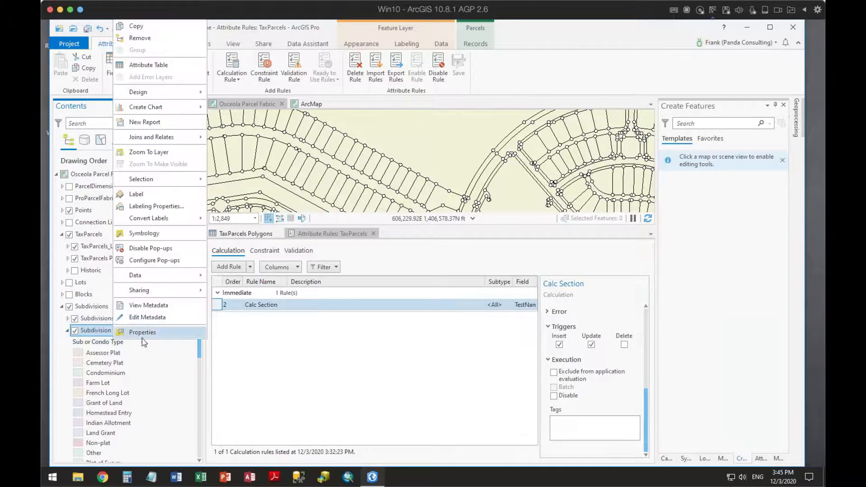
{"action": "left_click", "coordinate": [156, 240]}
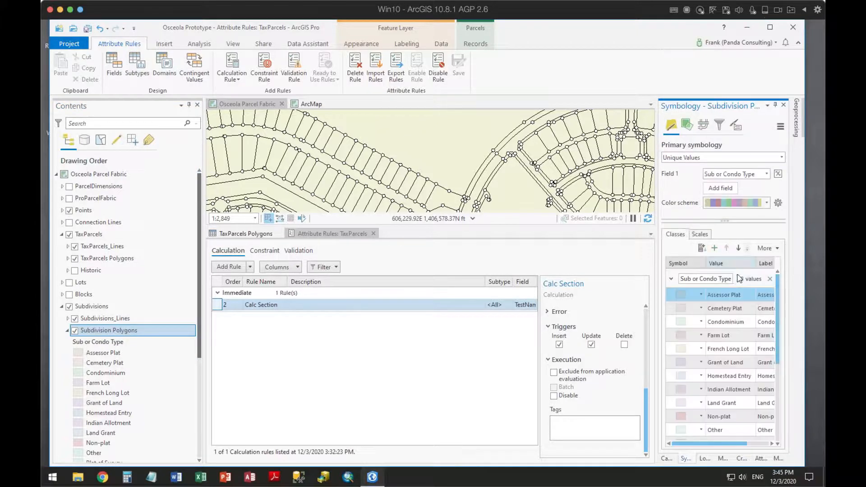
{"action": "left_click", "coordinate": [679, 159]}
{"action": "left_click", "coordinate": [700, 177]}
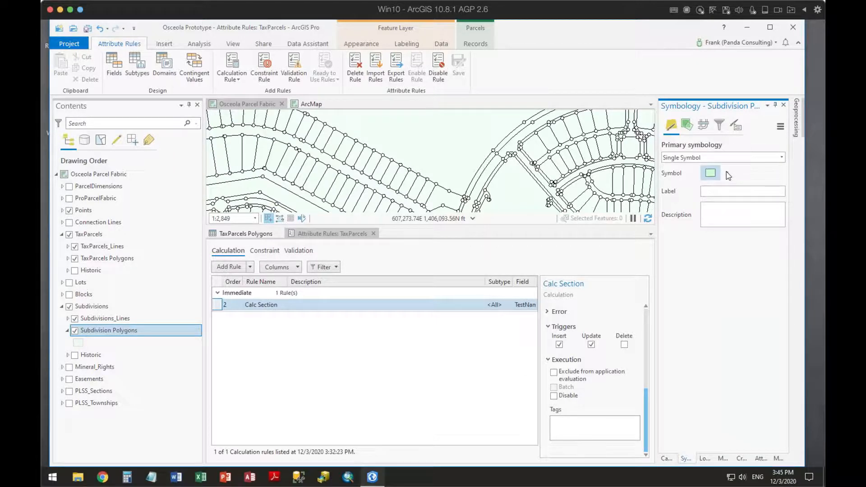
Step: Give the Subdivision Polygons symbol an orange outline 3 pt wide and apply it
{"action": "left_click", "coordinate": [80, 346]}
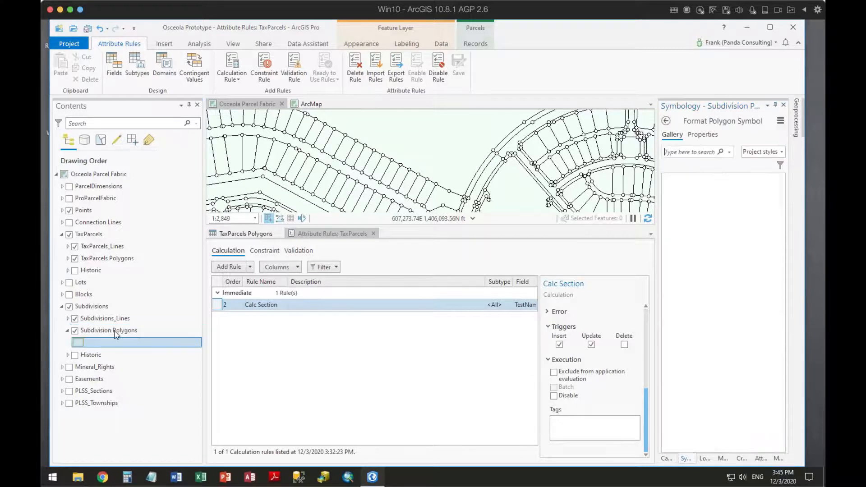
{"action": "left_click", "coordinate": [702, 135]}
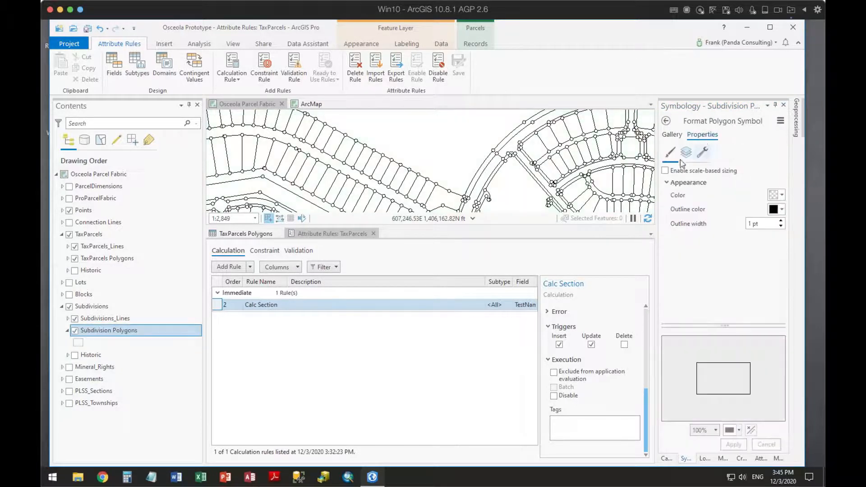
{"action": "left_click", "coordinate": [687, 153]}
{"action": "left_click", "coordinate": [783, 224]}
{"action": "left_click", "coordinate": [783, 224]}
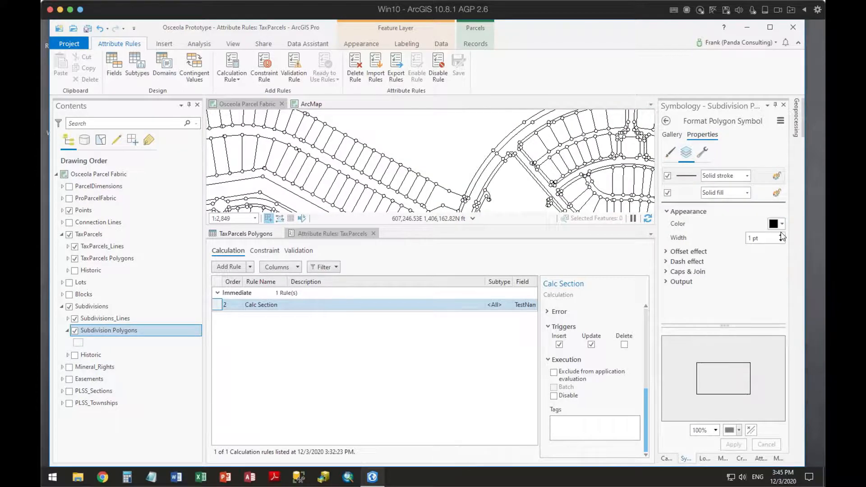
{"action": "left_click", "coordinate": [781, 236]}
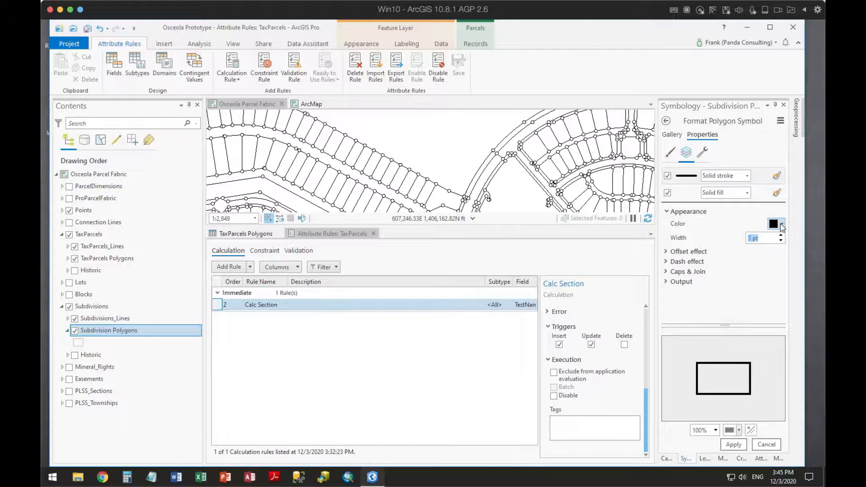
{"action": "left_click", "coordinate": [781, 224]}
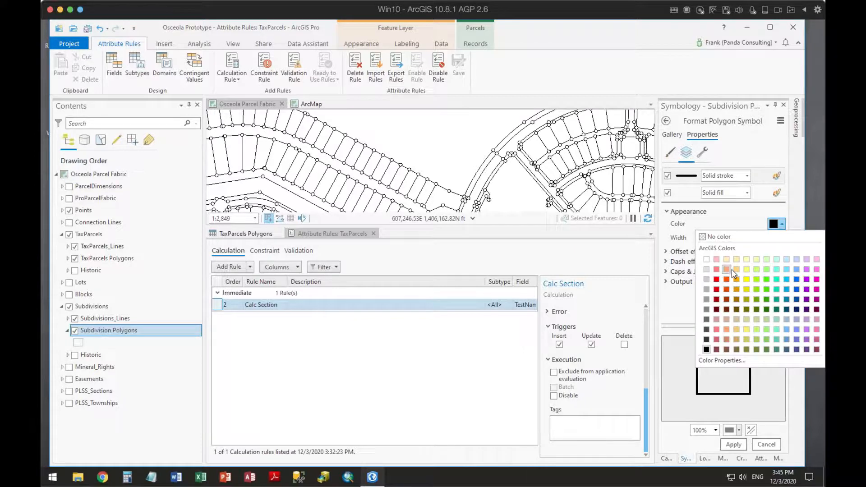
{"action": "left_click", "coordinate": [736, 280]}
{"action": "left_click", "coordinate": [781, 240]}
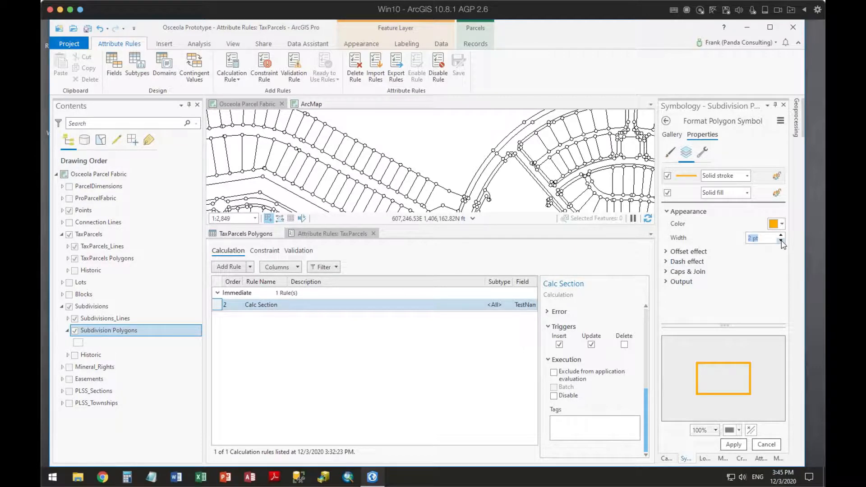
{"action": "left_click", "coordinate": [734, 445]}
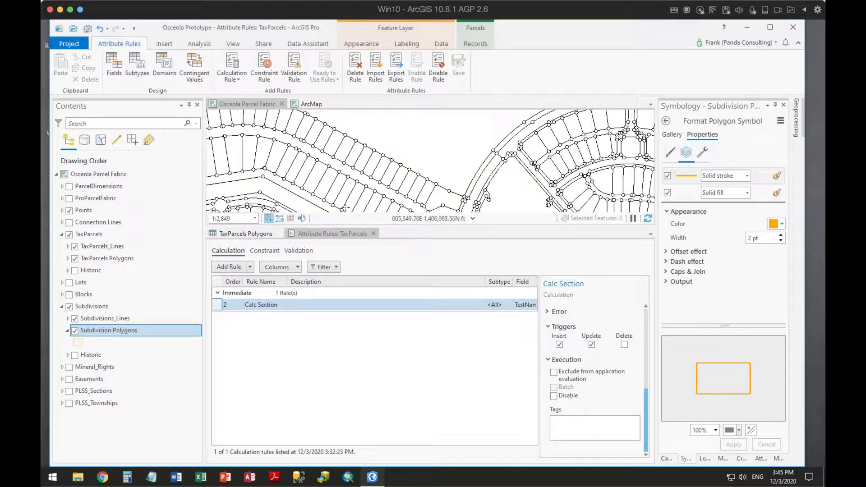
{"action": "left_click", "coordinate": [781, 235]}
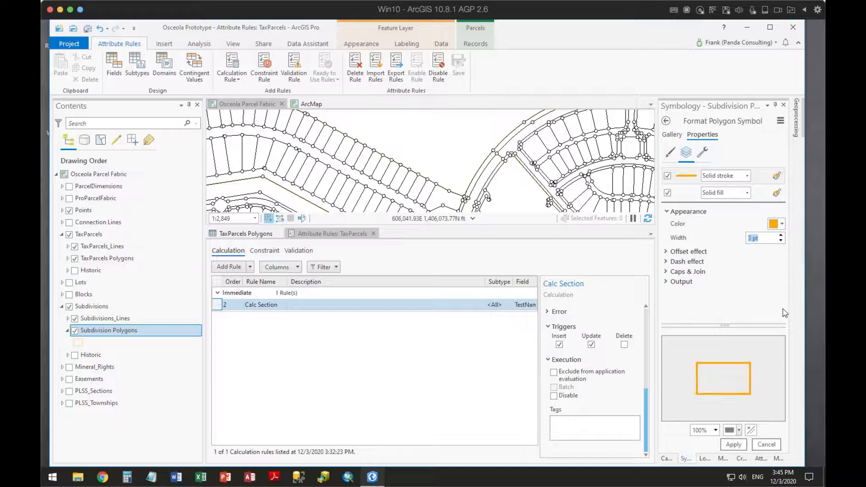
{"action": "left_click", "coordinate": [733, 445]}
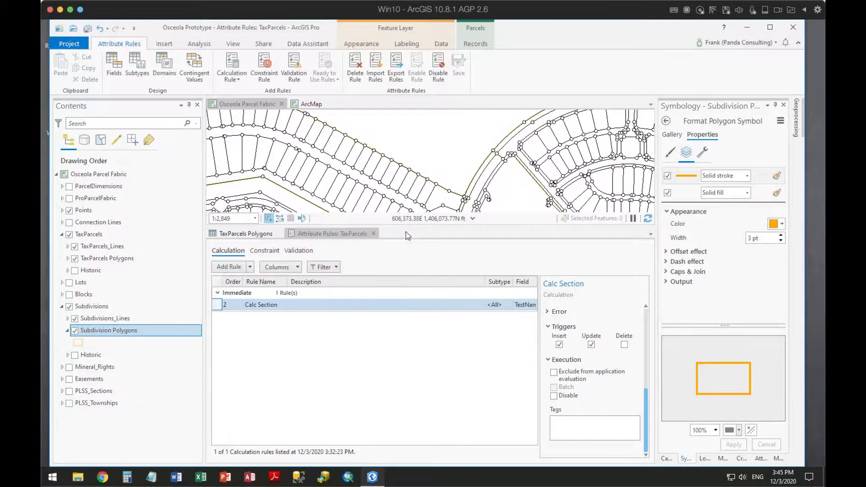
Step: Enlarge the map view above the attribute rules and bring up the Create Features templates
{"action": "left_click_drag", "start_coordinate": [417, 227], "coordinate": [420, 325]}
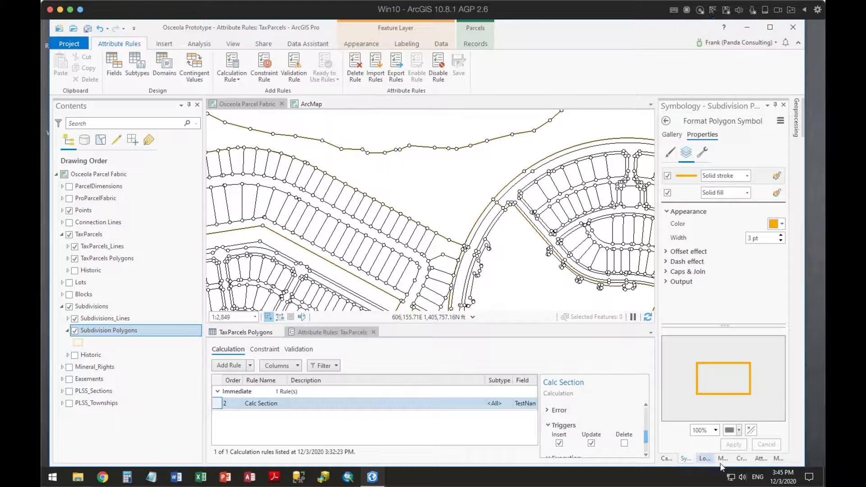
{"action": "left_click", "coordinate": [741, 459]}
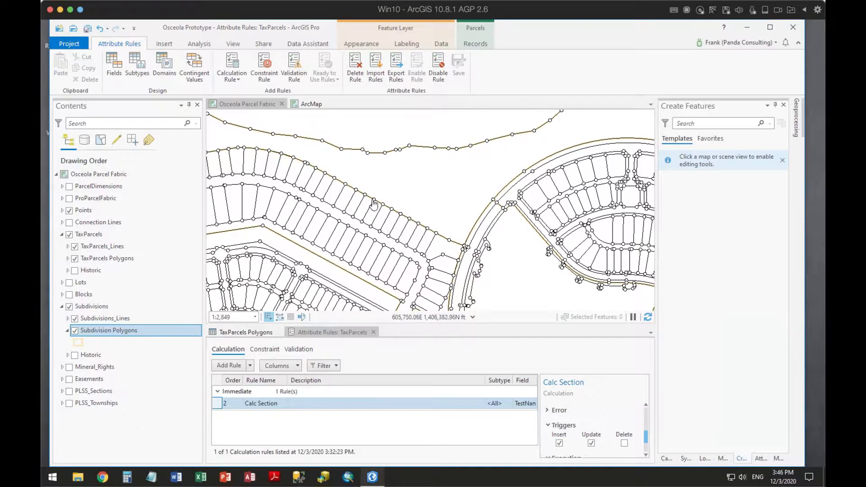
Step: Turn off the visibility of the Points layer to declutter the parcel map
{"action": "scroll", "coordinate": [375, 207], "scroll_direction": "down", "scroll_amount": 3}
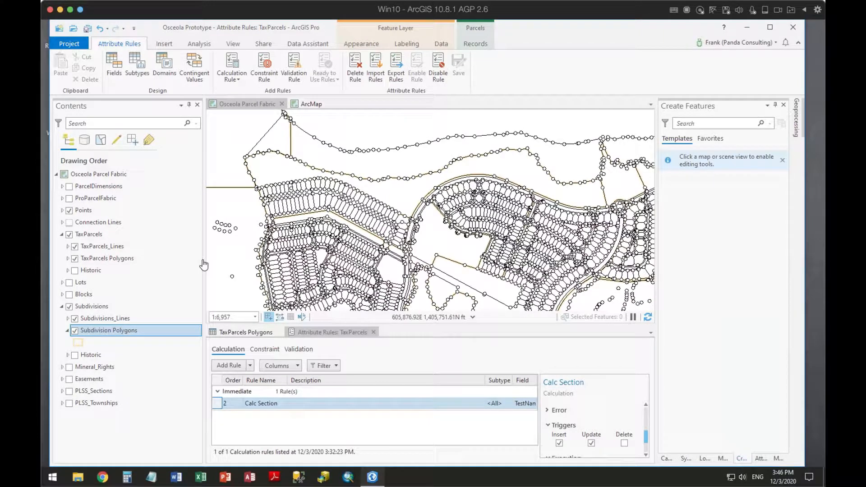
{"action": "left_click", "coordinate": [69, 210]}
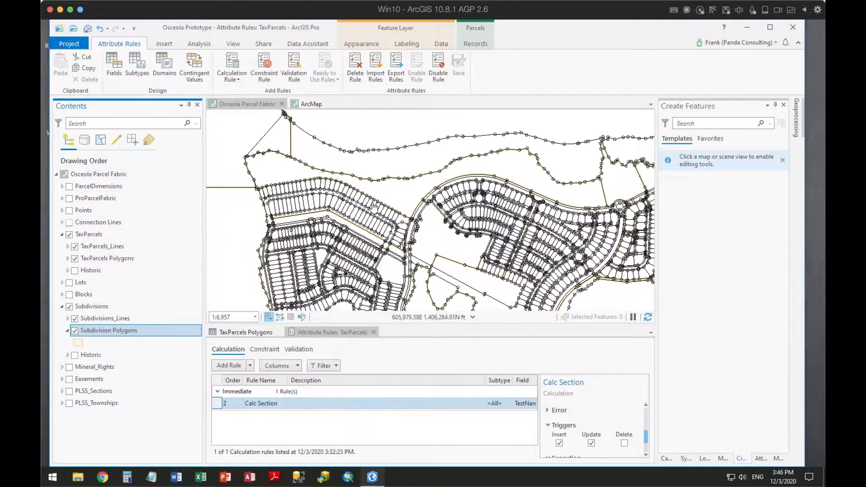
{"action": "scroll", "coordinate": [413, 172], "scroll_direction": "up", "scroll_amount": 3}
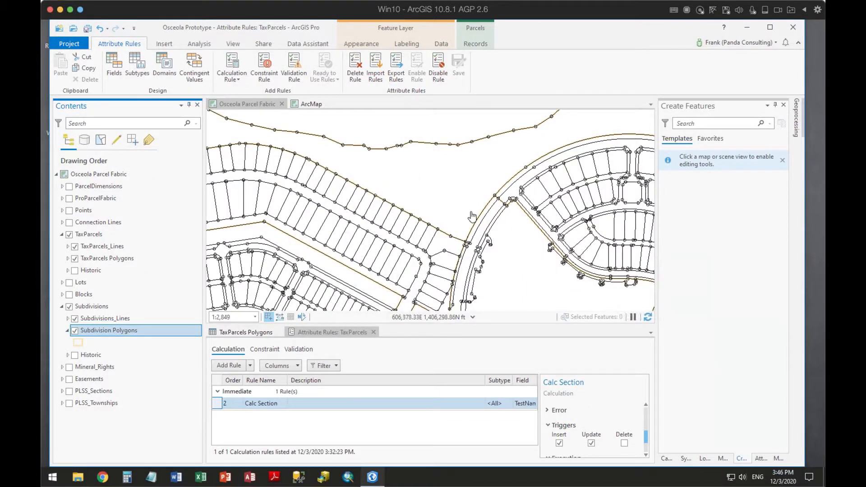
Step: Select the TaxParcels Polygons layer and activate the Osceola Parcel Fabric map to make the feature templates available
{"action": "left_click", "coordinate": [743, 462]}
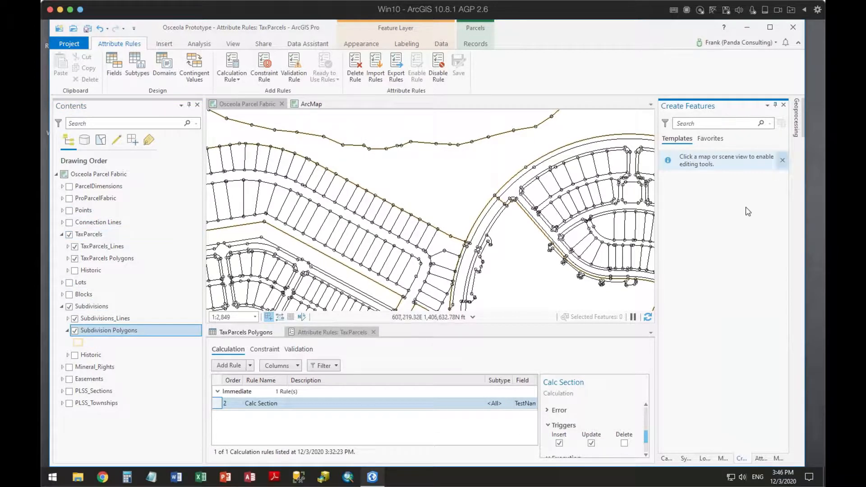
{"action": "right_click", "coordinate": [110, 261]}
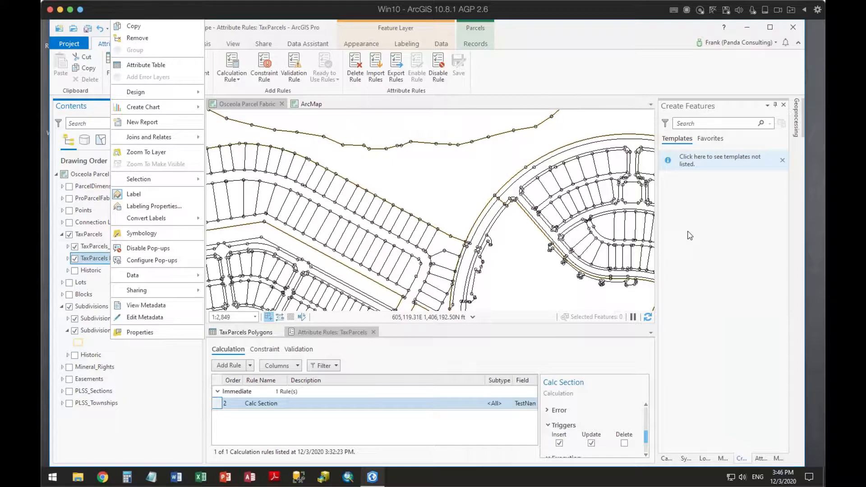
{"action": "left_click", "coordinate": [666, 124]}
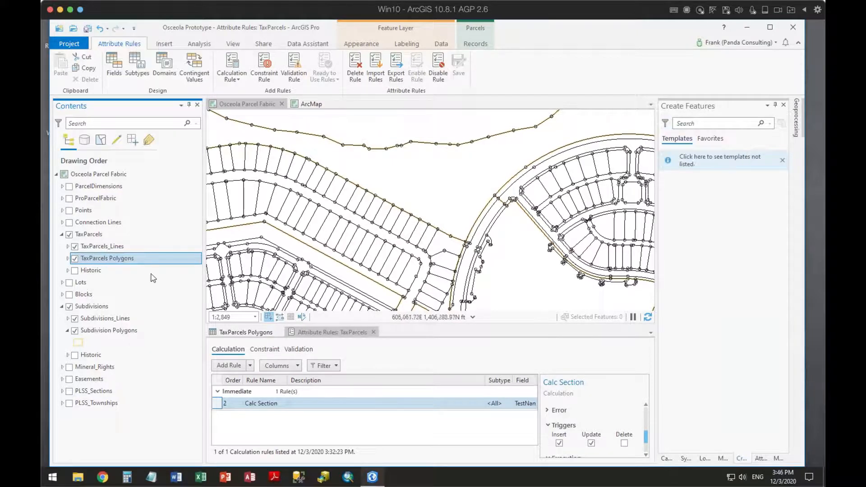
{"action": "left_click", "coordinate": [113, 261]}
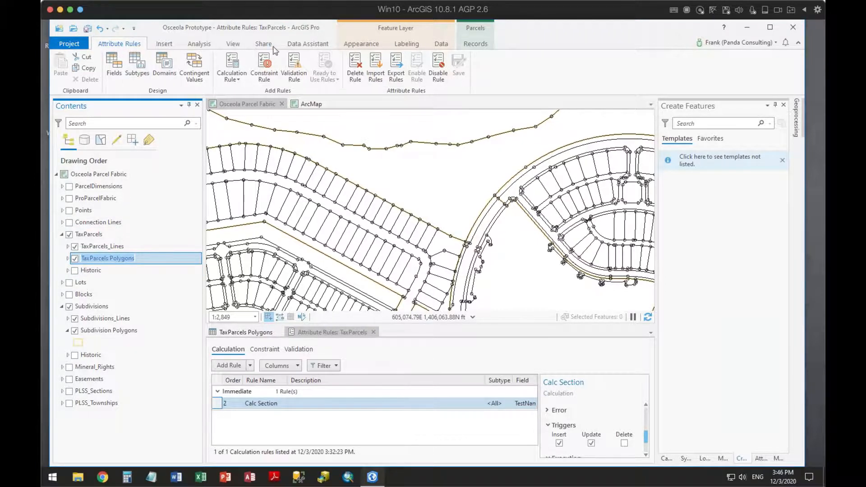
{"action": "left_click", "coordinate": [257, 105]}
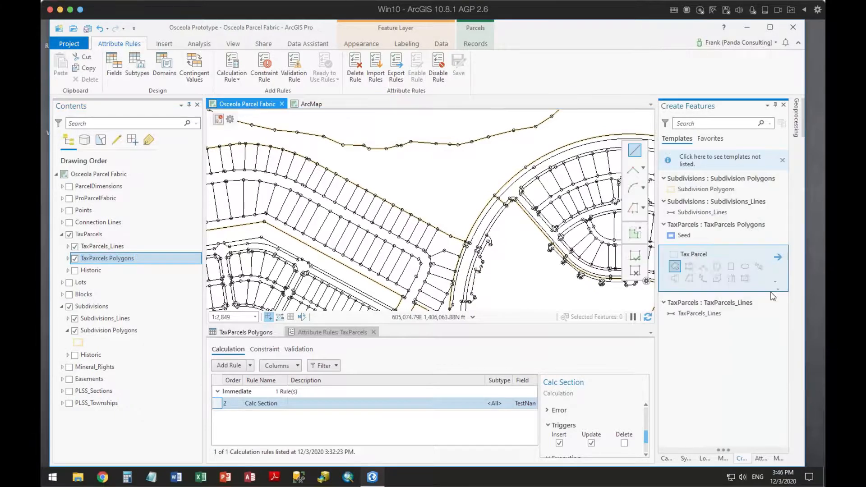
Step: Draw a four-sided Tax Parcel polygon in the open area between the two lot neighbourhoods and check its TestName attribute
{"action": "left_click", "coordinate": [675, 267]}
{"action": "left_click", "coordinate": [410, 189]}
{"action": "left_click", "coordinate": [423, 154]}
{"action": "left_click", "coordinate": [489, 156]}
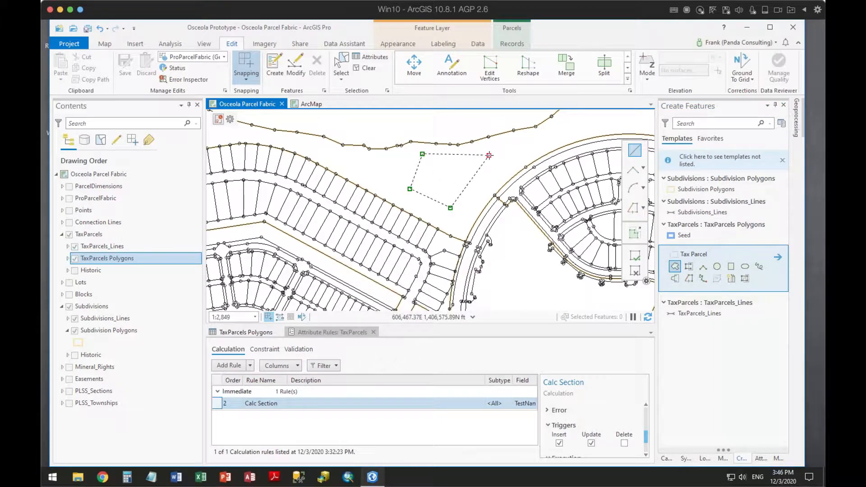
{"action": "double_click", "coordinate": [489, 156]}
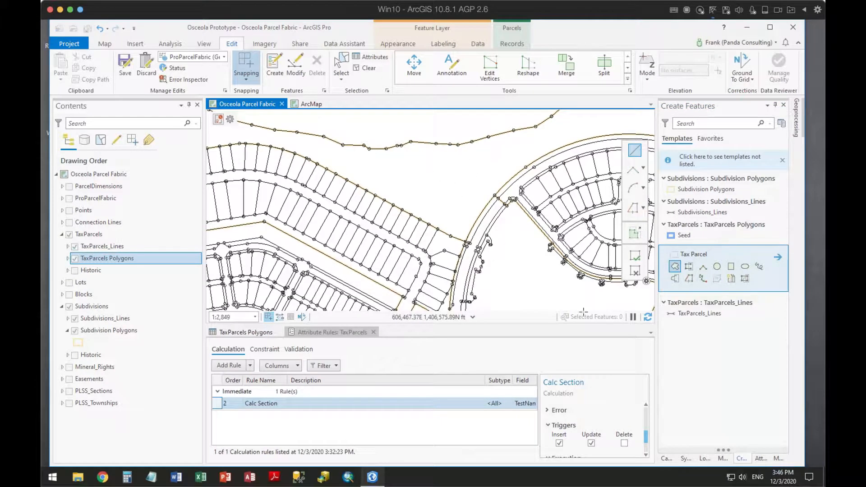
{"action": "left_click", "coordinate": [760, 461]}
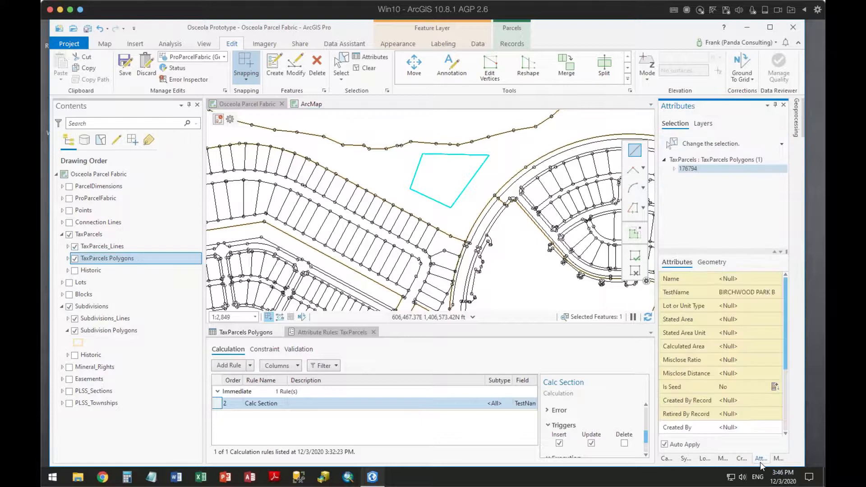
{"action": "mouse_move", "coordinate": [691, 298]}
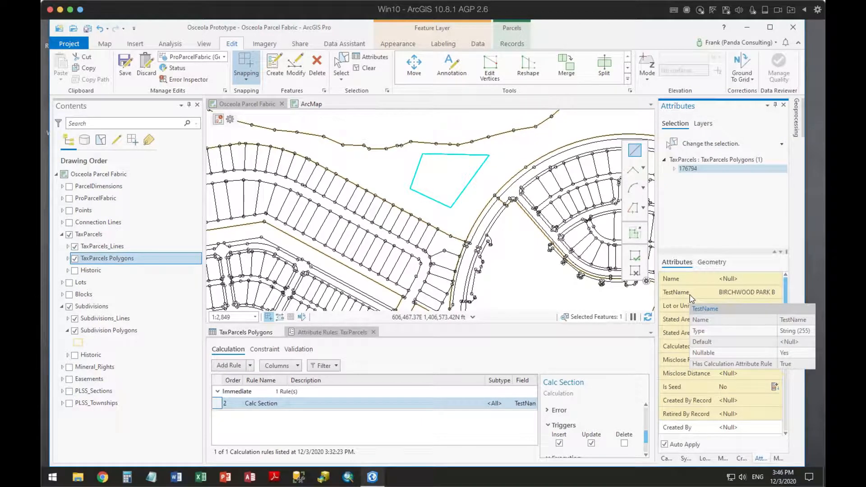
{"action": "left_click", "coordinate": [720, 298]}
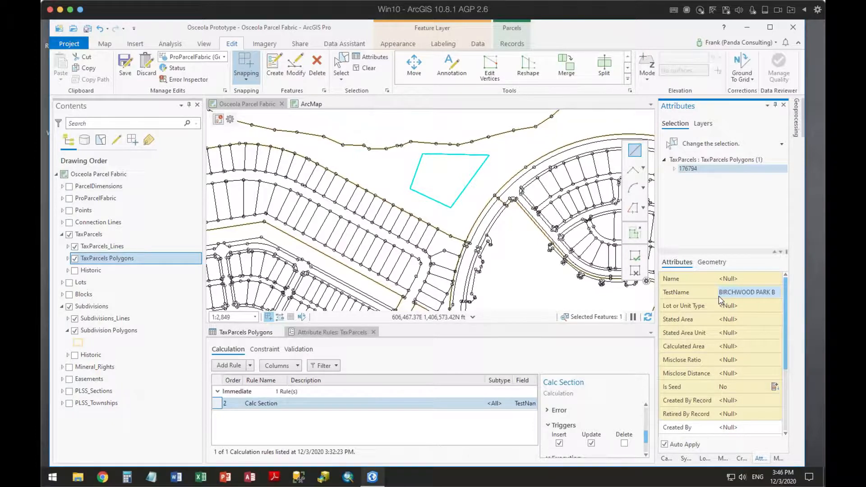
Step: Draw a four-sided Tax Parcel polygon over the diagonal rows of lots and check its TestName attribute
{"action": "left_click", "coordinate": [338, 242]}
{"action": "left_click", "coordinate": [325, 221]}
{"action": "left_click", "coordinate": [341, 192]}
{"action": "double_click", "coordinate": [378, 211]}
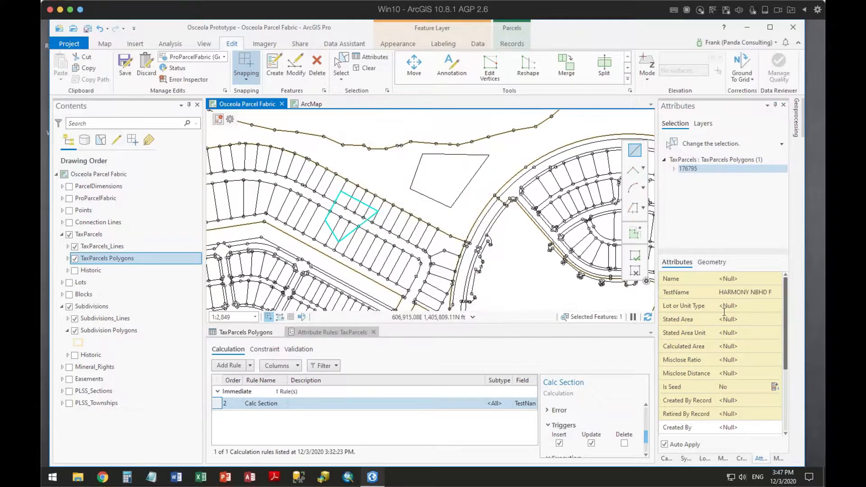
{"action": "left_click", "coordinate": [738, 293]}
Step: Draw a four-sided Tax Parcel polygon north of the winding subdivision boundary and check its TestName attribute
{"action": "left_click", "coordinate": [355, 135]}
{"action": "left_click", "coordinate": [336, 116]}
{"action": "left_click", "coordinate": [424, 113]}
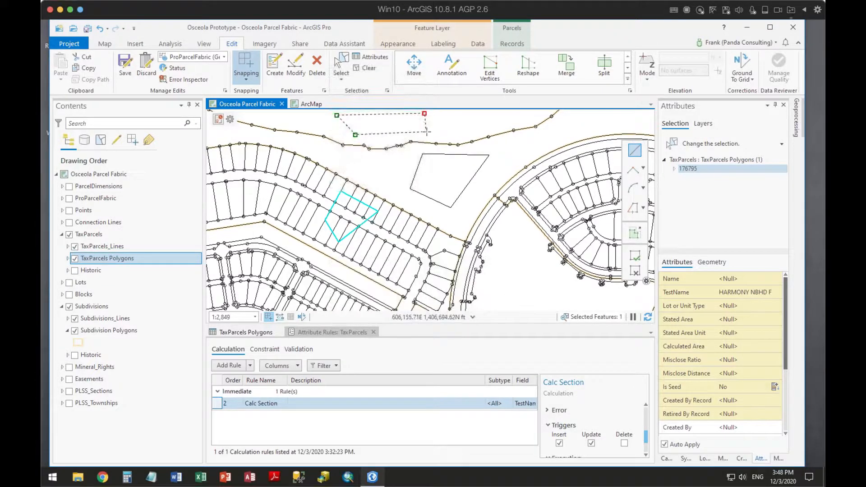
{"action": "double_click", "coordinate": [427, 132]}
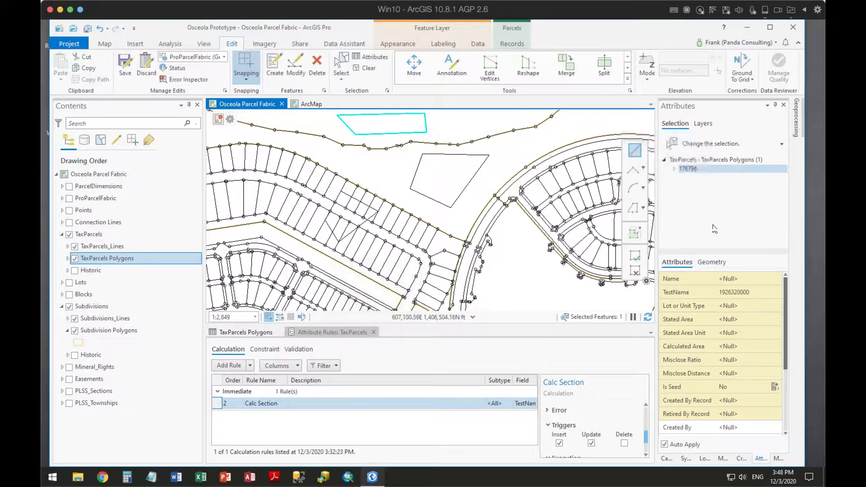
{"action": "left_click", "coordinate": [738, 294]}
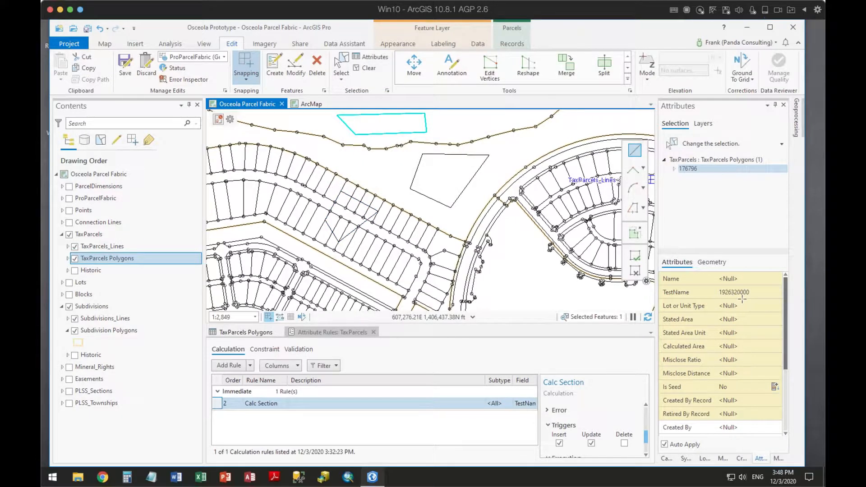
Step: Draw a four-sided Tax Parcel polygon in the large open tract north of the diagonal road corridor, farther south
{"action": "left_click_drag", "start_coordinate": [476, 189], "coordinate": [510, 326]}
{"action": "scroll", "coordinate": [497, 291], "scroll_direction": "down", "scroll_amount": 3}
{"action": "left_click_drag", "start_coordinate": [462, 279], "coordinate": [499, 174]}
{"action": "left_click_drag", "start_coordinate": [507, 267], "coordinate": [449, 129]}
{"action": "left_click_drag", "start_coordinate": [467, 277], "coordinate": [487, 138]}
{"action": "left_click", "coordinate": [528, 247]}
{"action": "left_click", "coordinate": [519, 225]}
{"action": "left_click", "coordinate": [555, 208]}
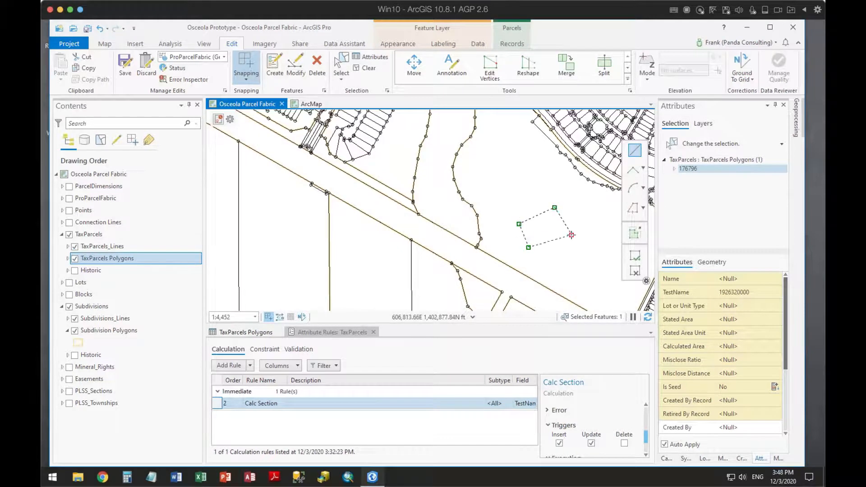
{"action": "double_click", "coordinate": [572, 234]}
Step: Draw a small Tax Parcel polygon inside the diagonal road corridor and check its TestName attribute
{"action": "left_click", "coordinate": [470, 274]}
{"action": "left_click", "coordinate": [457, 259]}
{"action": "left_click", "coordinate": [468, 252]}
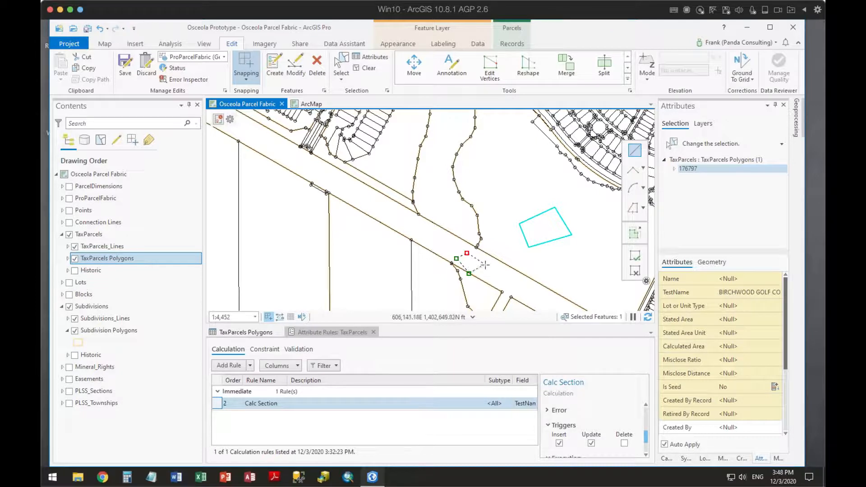
{"action": "double_click", "coordinate": [486, 265]}
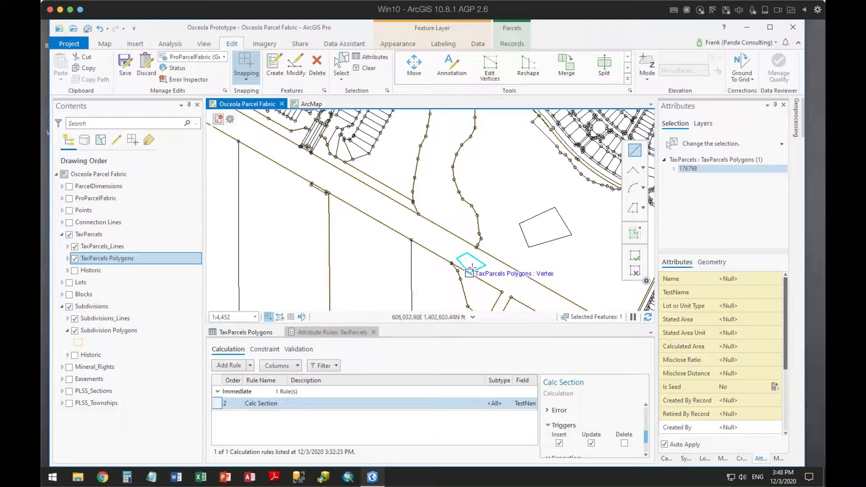
{"action": "left_click", "coordinate": [721, 293]}
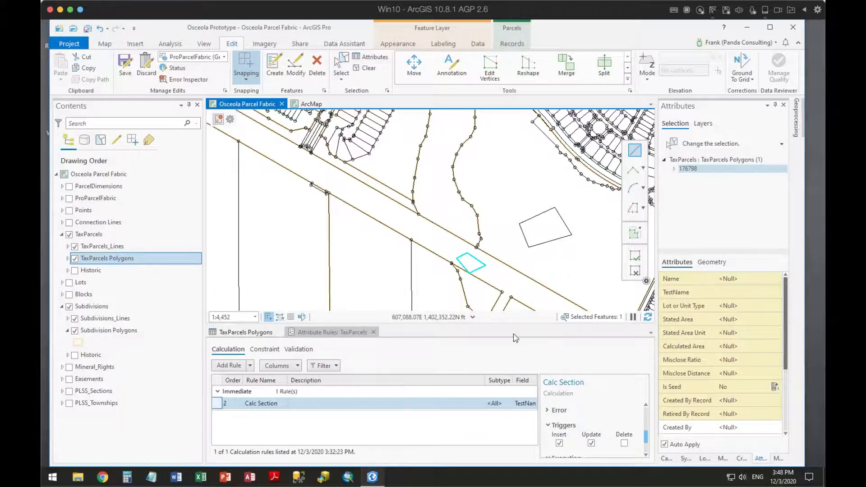
Step: Review the Calc Section rule's expression, examining the value assigned when intcount is 0, and close it unchanged
{"action": "left_click_drag", "start_coordinate": [512, 324], "coordinate": [512, 246]}
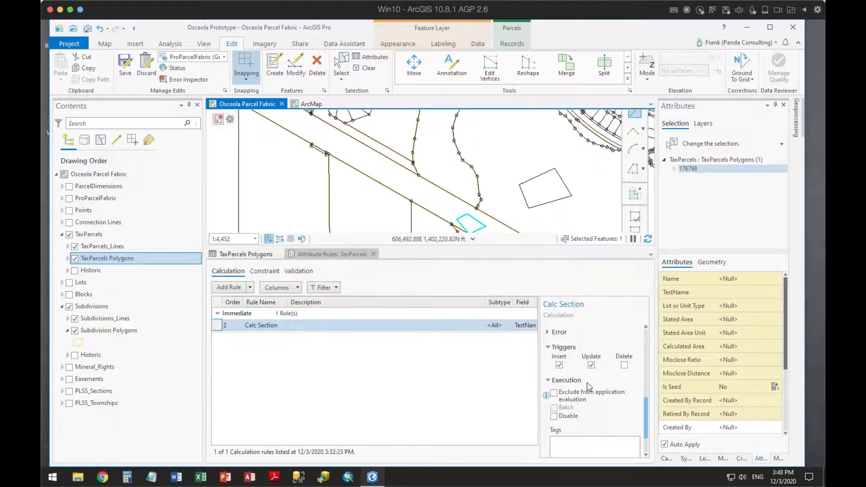
{"action": "scroll", "coordinate": [584, 366], "scroll_direction": "up", "scroll_amount": 5}
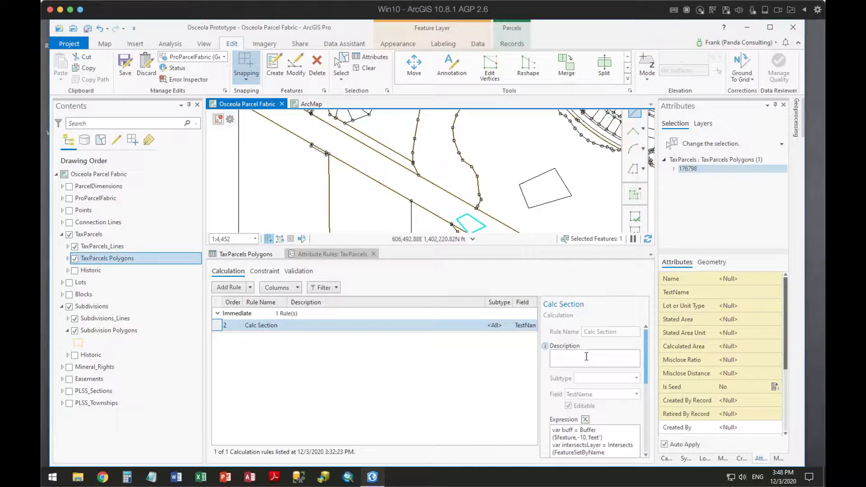
{"action": "left_click", "coordinate": [585, 419]}
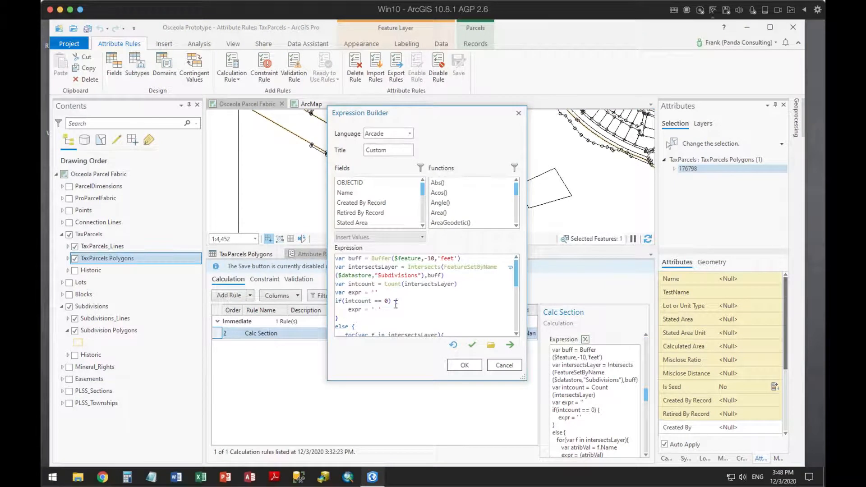
{"action": "left_click", "coordinate": [374, 310]}
{"action": "left_click", "coordinate": [519, 112]}
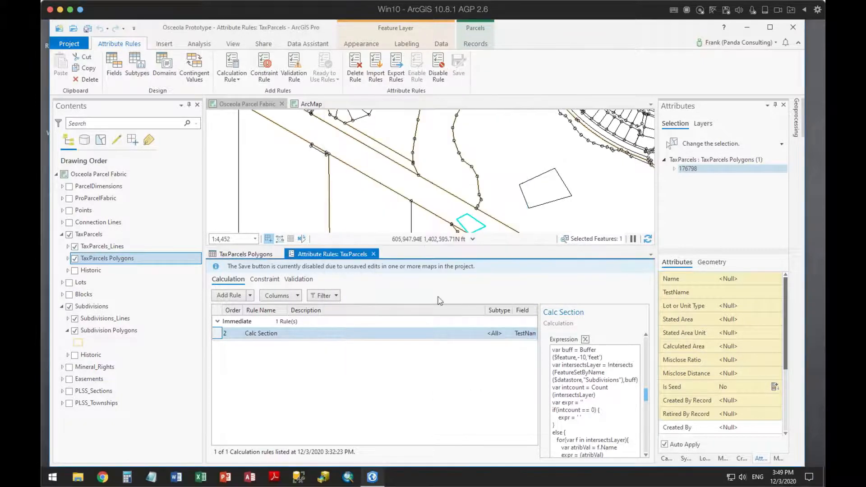
Step: Enlarge the map, draw a large Tax Parcel polygon spanning several subdivisions north of the road corridor, and check its TestName
{"action": "left_click_drag", "start_coordinate": [413, 248], "coordinate": [411, 354]}
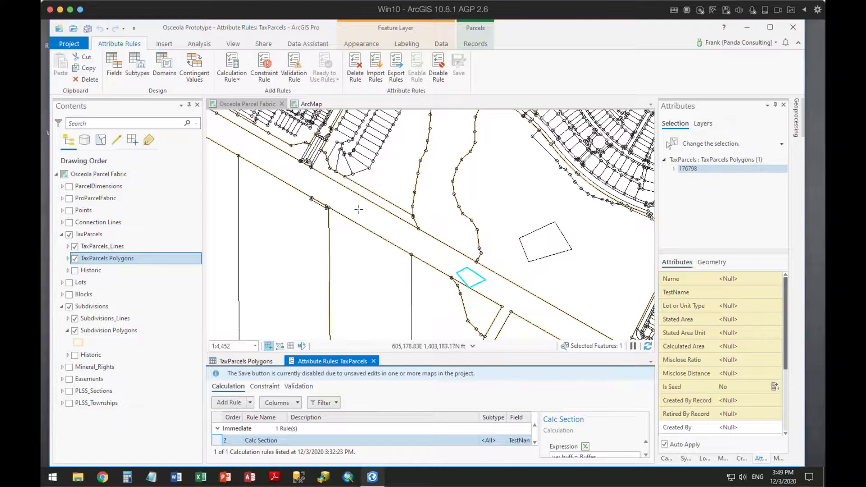
{"action": "left_click", "coordinate": [369, 189]}
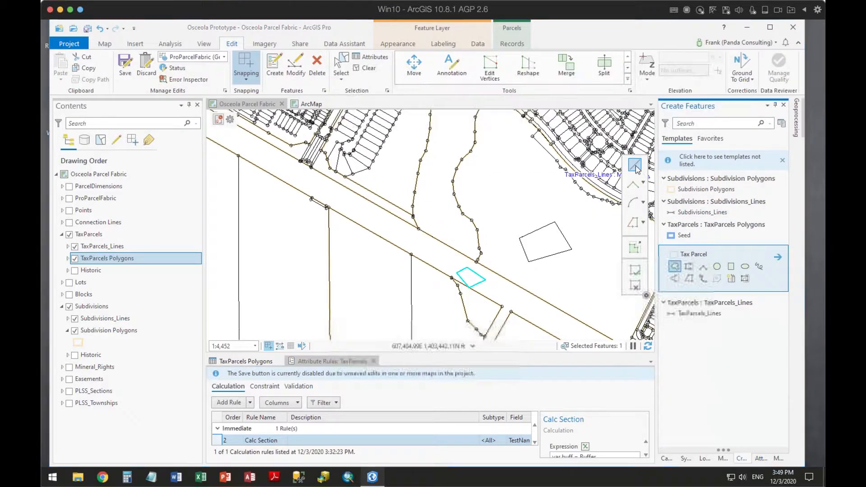
{"action": "left_click", "coordinate": [357, 209]}
{"action": "left_click", "coordinate": [381, 168]}
{"action": "left_click", "coordinate": [452, 181]}
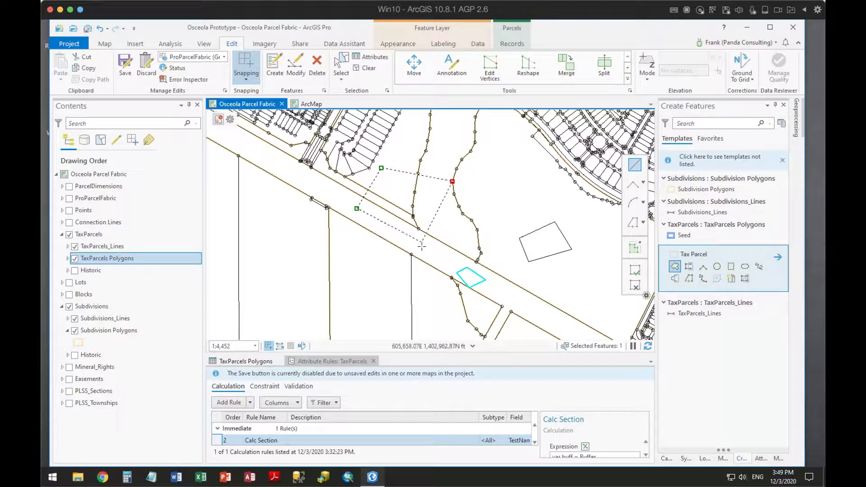
{"action": "double_click", "coordinate": [422, 245]}
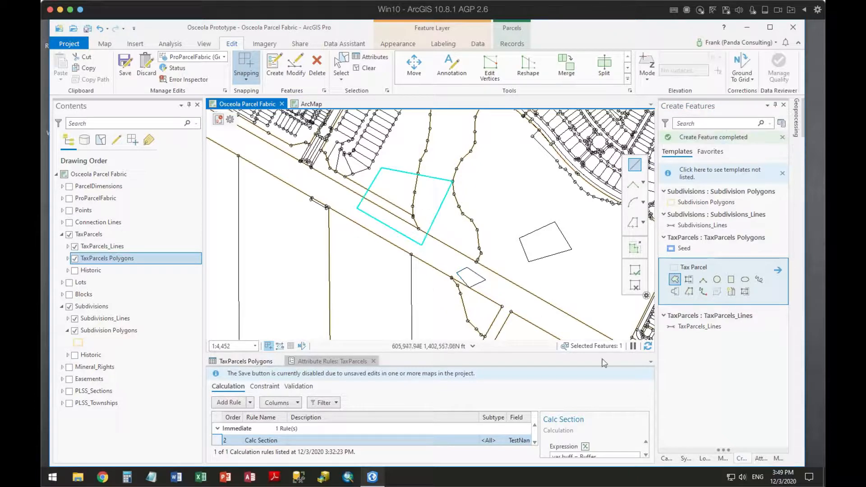
{"action": "left_click", "coordinate": [760, 458]}
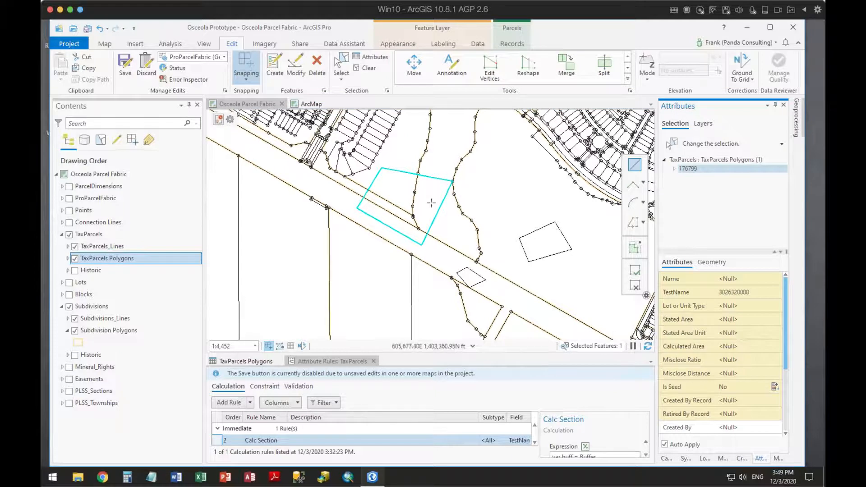
Step: Draw a small Tax Parcel polygon inside the large test polygon, west of the winding boundary line crossing it
{"action": "left_click", "coordinate": [393, 192]}
{"action": "left_click", "coordinate": [390, 181]}
{"action": "left_click", "coordinate": [405, 180]}
{"action": "double_click", "coordinate": [407, 190]}
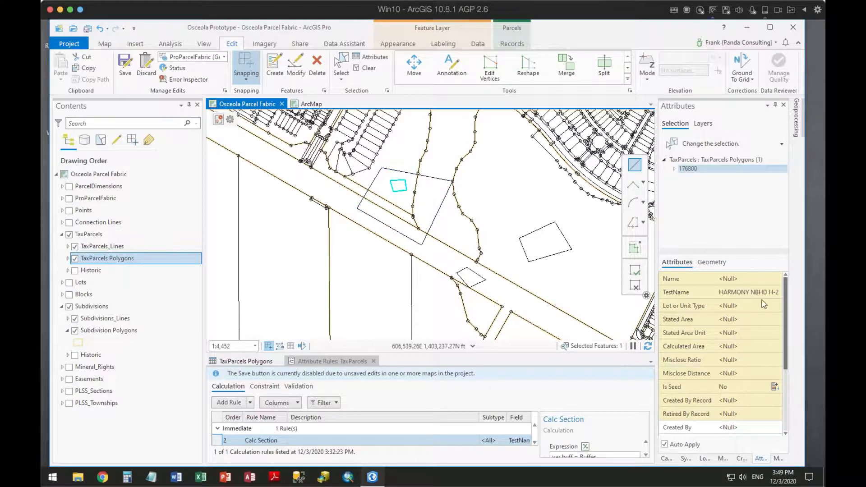
Step: Draw a small Tax Parcel polygon inside the large test polygon, east of the winding boundary line crossing it
{"action": "left_click", "coordinate": [422, 210]}
{"action": "left_click", "coordinate": [425, 195]}
{"action": "left_click", "coordinate": [437, 196]}
{"action": "double_click", "coordinate": [436, 211]}
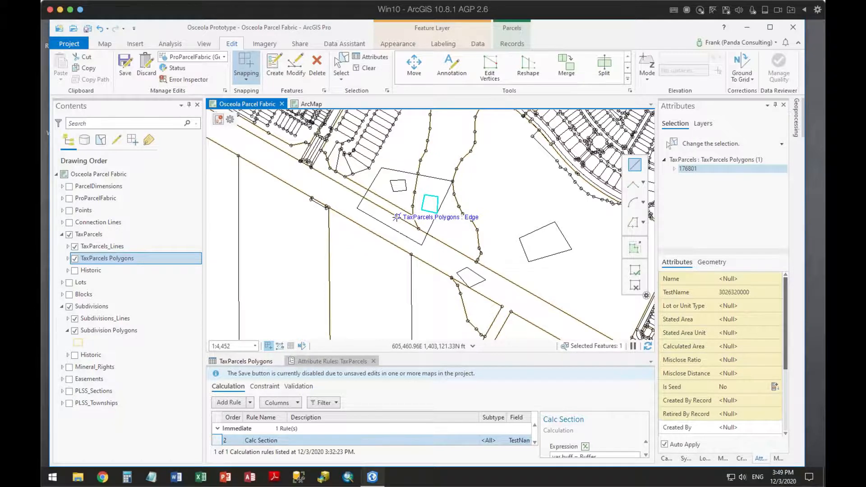
Step: Reopen the Calc Section expression in an enlarged builder and examine its return value and the Subdivisions Intersects line
{"action": "left_click", "coordinate": [586, 446]}
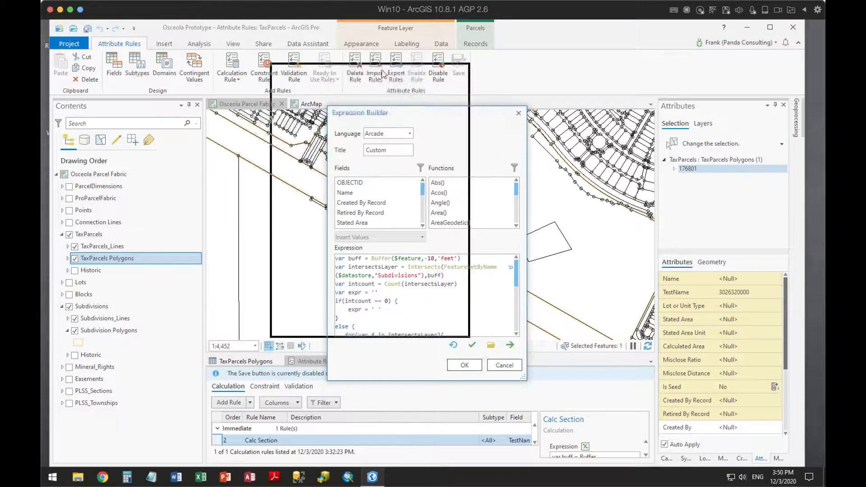
{"action": "left_click_drag", "start_coordinate": [460, 326], "coordinate": [593, 416]}
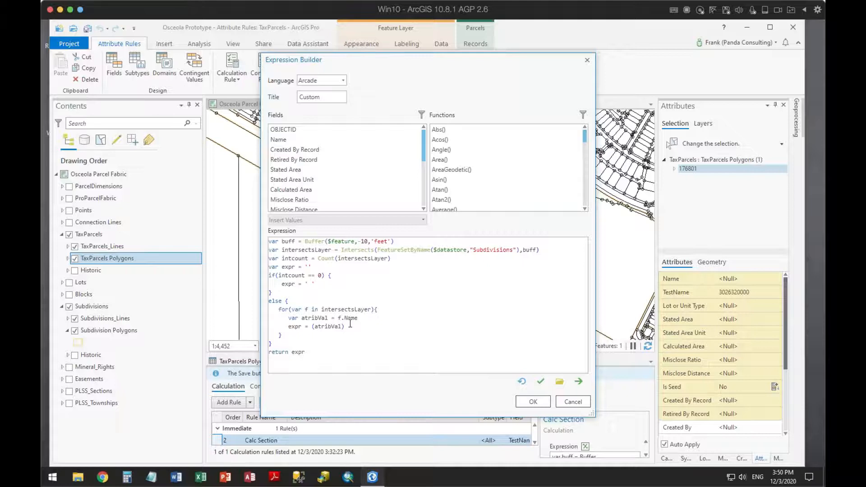
{"action": "left_click_drag", "start_coordinate": [291, 352], "coordinate": [309, 353]}
{"action": "left_click_drag", "start_coordinate": [270, 252], "coordinate": [559, 249]}
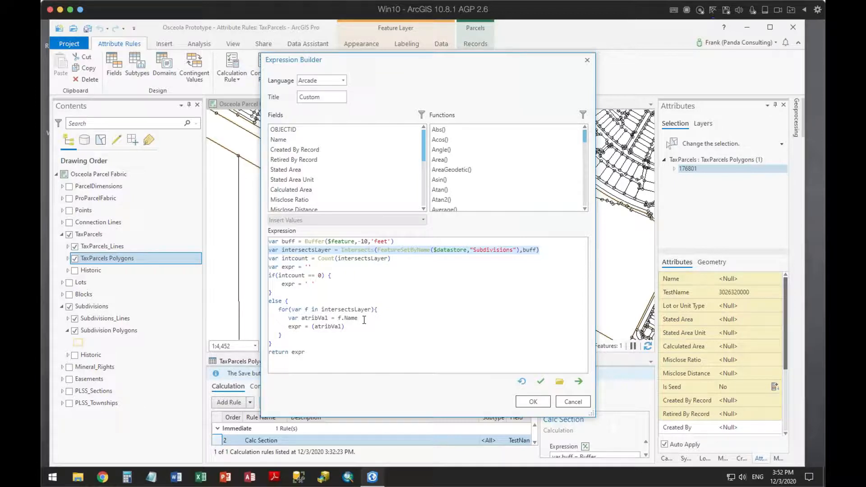
Step: Examine the Buffer line of the Calc Section expression, move the builder off the map, and close it without changes
{"action": "left_click", "coordinate": [365, 241]}
{"action": "double_click", "coordinate": [367, 241]}
{"action": "left_click", "coordinate": [444, 241]}
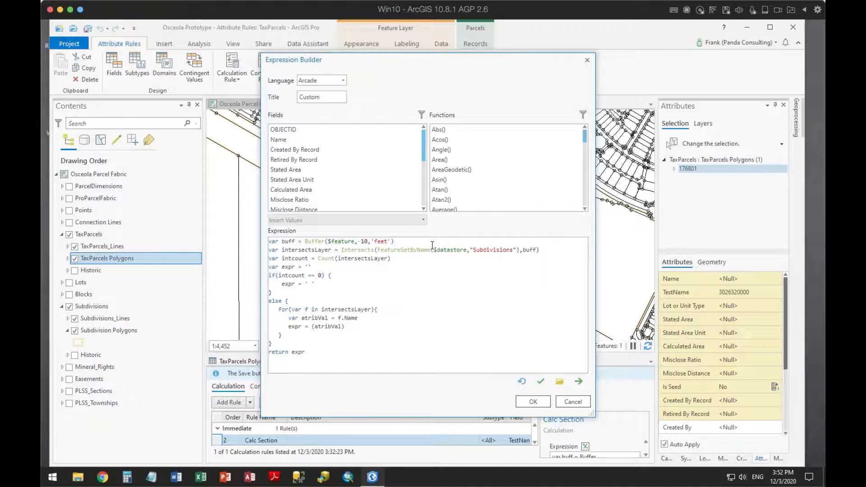
{"action": "left_click_drag", "start_coordinate": [366, 63], "coordinate": [575, 52]}
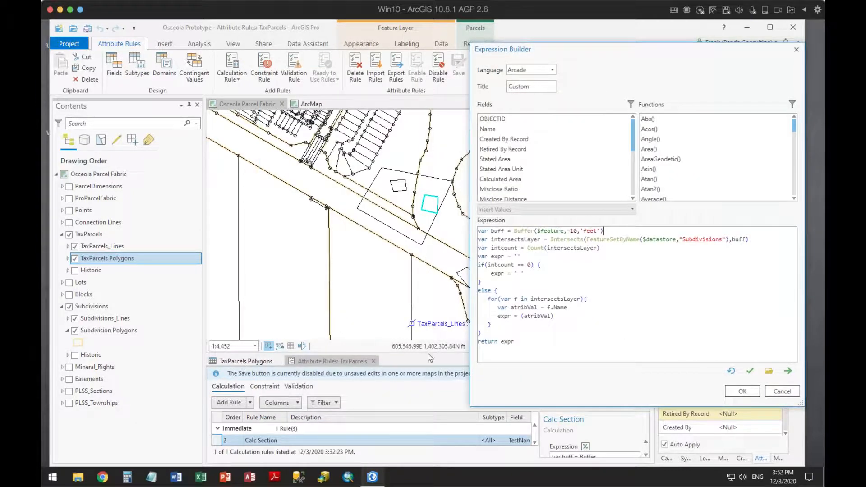
{"action": "left_click", "coordinate": [781, 391]}
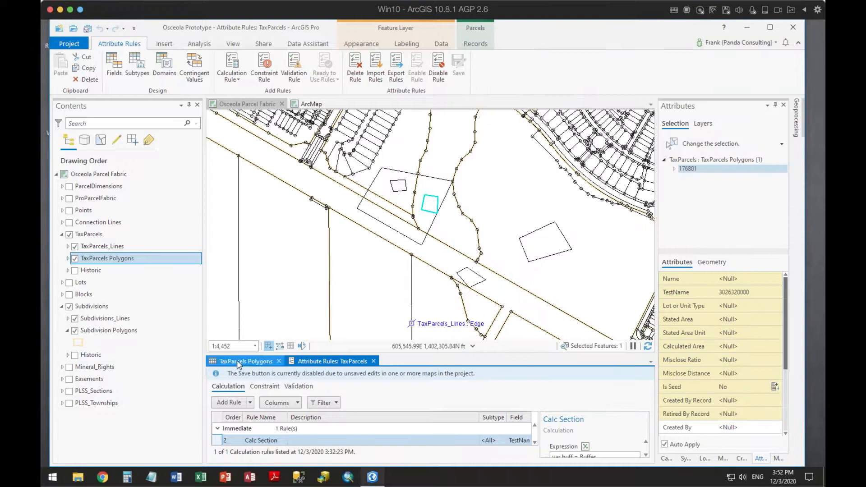
Step: Show the TaxParcels Polygons attribute table and examine the Name and TestName values of its first record
{"action": "left_click", "coordinate": [238, 363]}
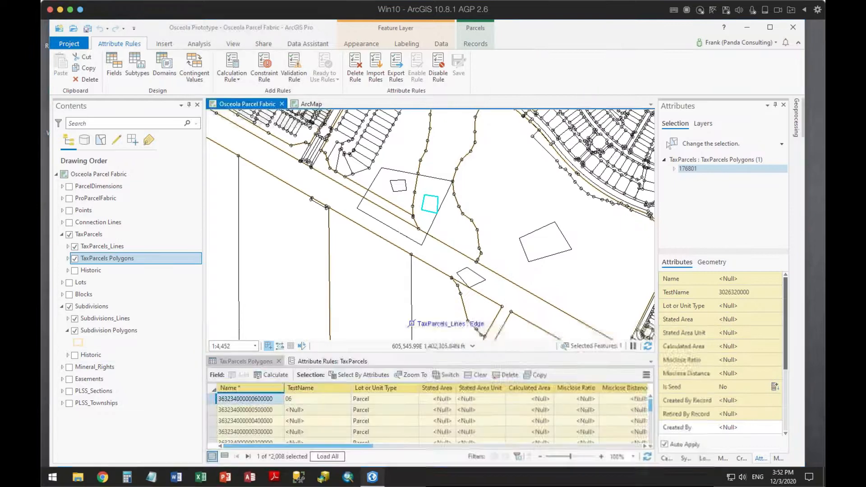
{"action": "left_click", "coordinate": [222, 402]}
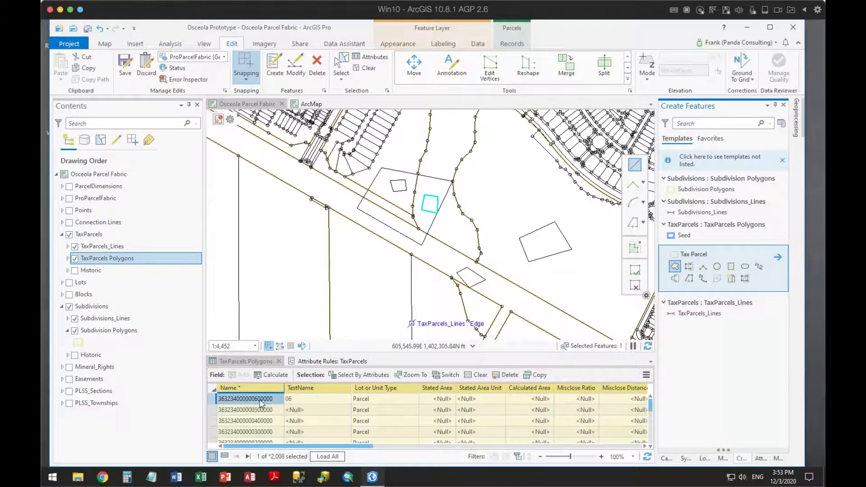
{"action": "left_click", "coordinate": [289, 399]}
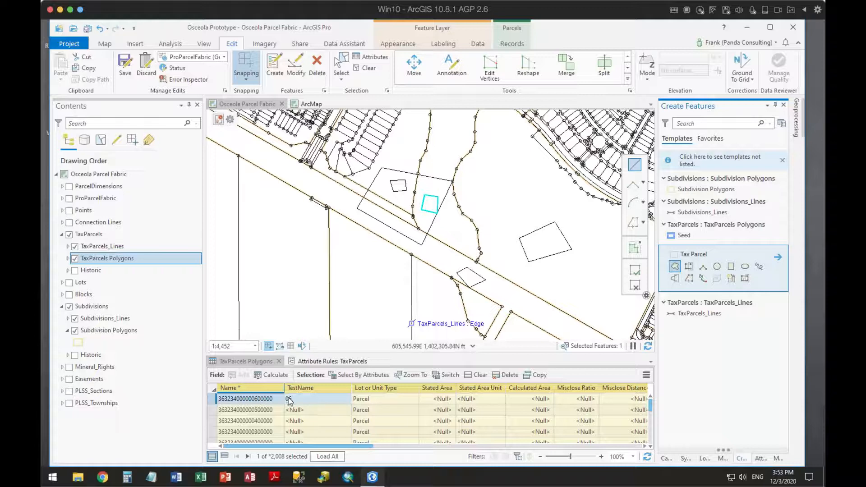
Step: Switch to Notepad and browse for a file to open on the Dropbox (Panda Consulting) drive
{"action": "left_click", "coordinate": [149, 476]}
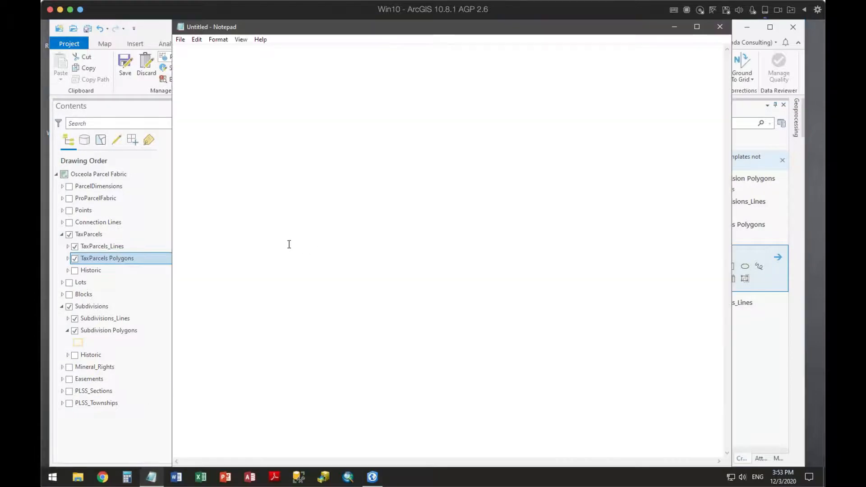
{"action": "left_click", "coordinate": [181, 40]}
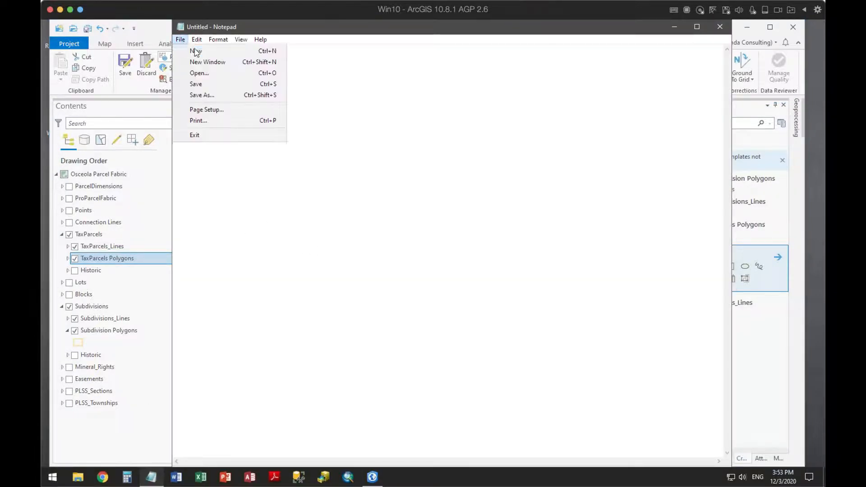
{"action": "left_click", "coordinate": [205, 61]}
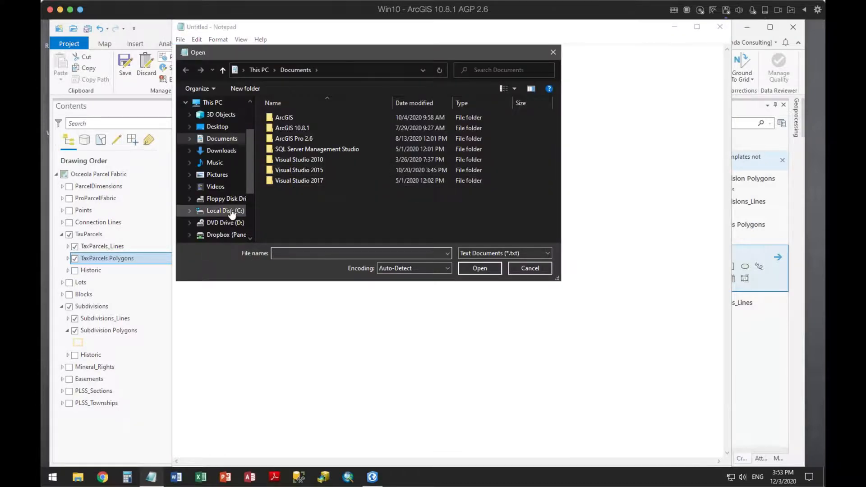
{"action": "left_click", "coordinate": [231, 225]}
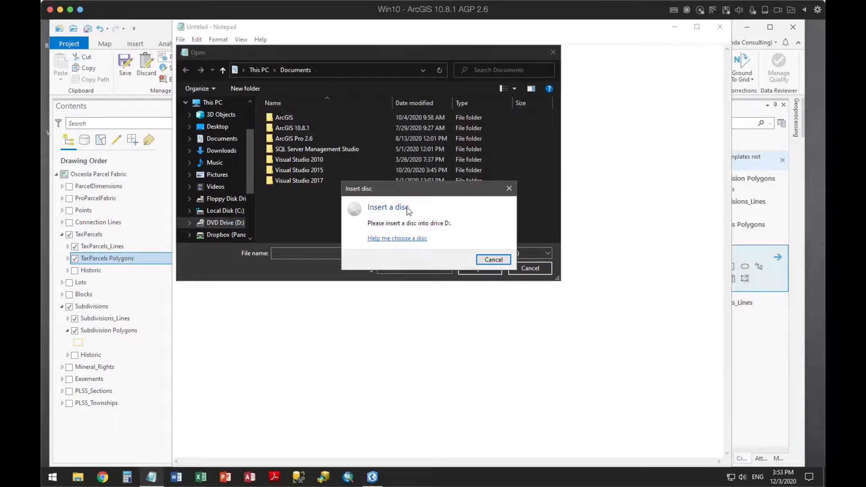
{"action": "left_click", "coordinate": [510, 190]}
{"action": "scroll", "coordinate": [220, 230], "scroll_direction": "down", "scroll_amount": 1}
{"action": "left_click", "coordinate": [223, 212]}
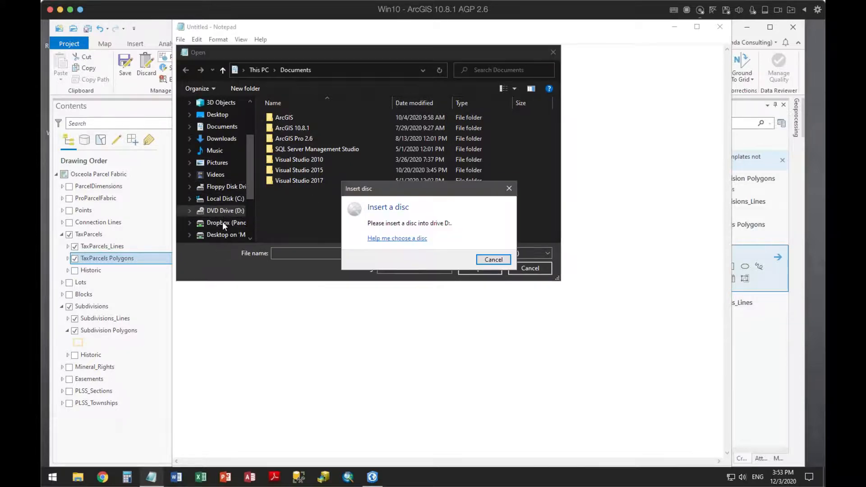
{"action": "left_click", "coordinate": [509, 188]}
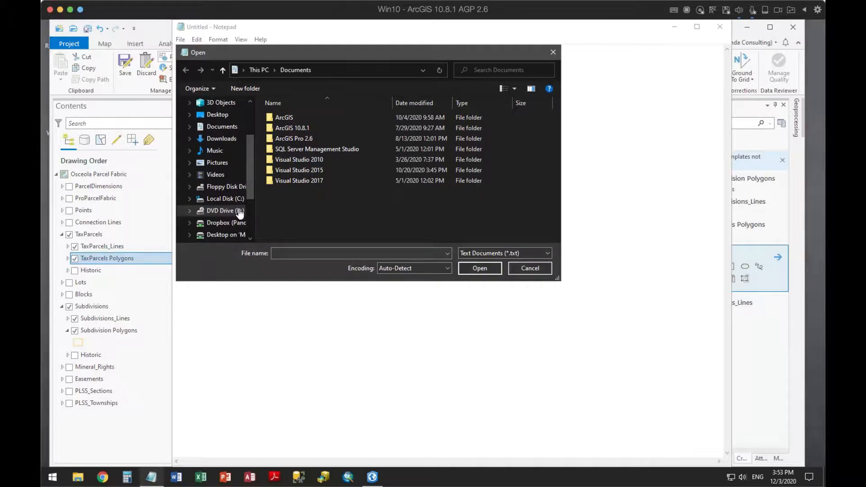
{"action": "left_click", "coordinate": [219, 226]}
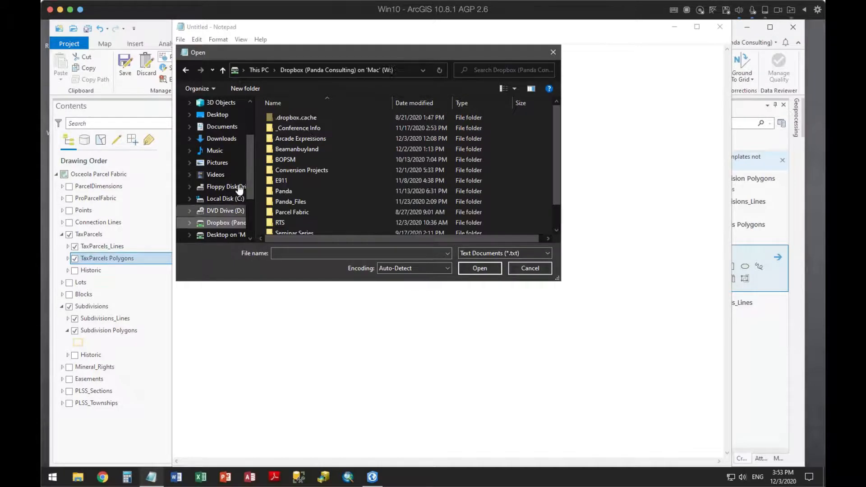
Step: List all file types in the Arcade Expressions folder and open COA_Calc_ParcelID.lxp
{"action": "double_click", "coordinate": [304, 139]}
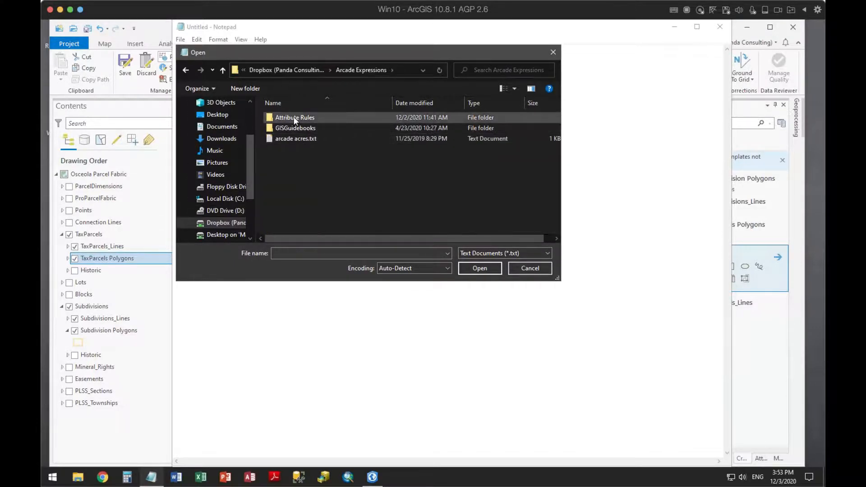
{"action": "double_click", "coordinate": [295, 118]}
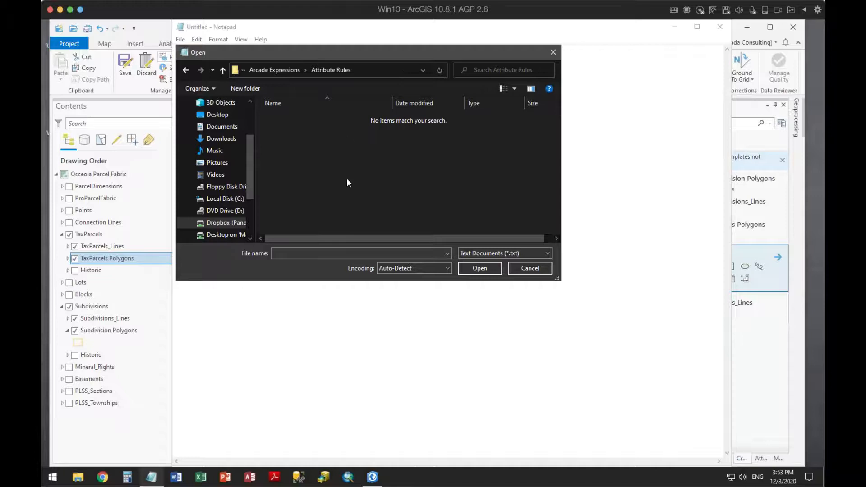
{"action": "left_click", "coordinate": [527, 252]}
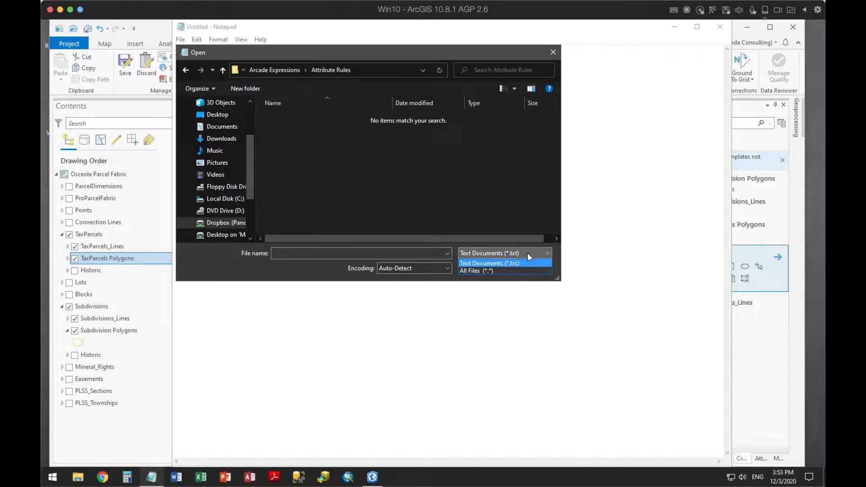
{"action": "left_click", "coordinate": [491, 270]}
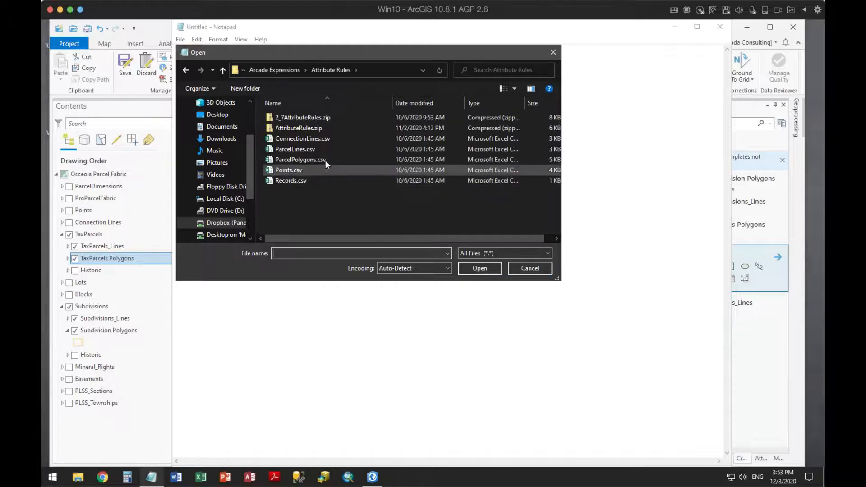
{"action": "left_click", "coordinate": [295, 70]}
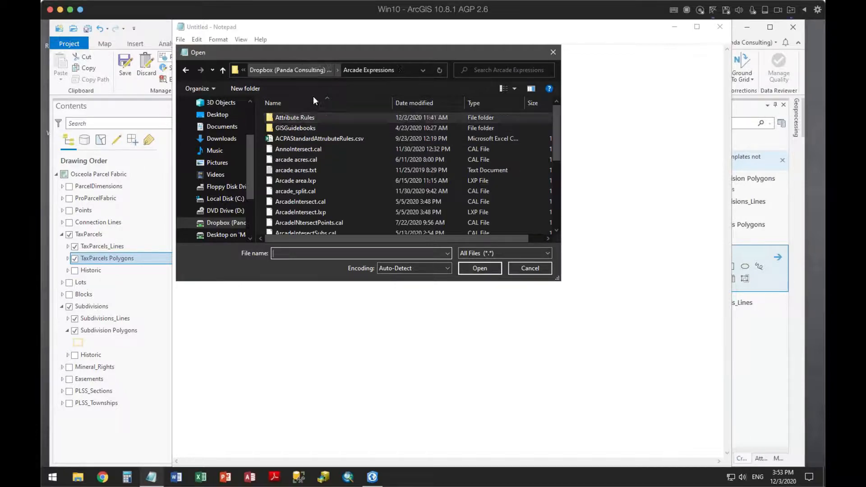
{"action": "scroll", "coordinate": [348, 206], "scroll_direction": "down", "scroll_amount": 3}
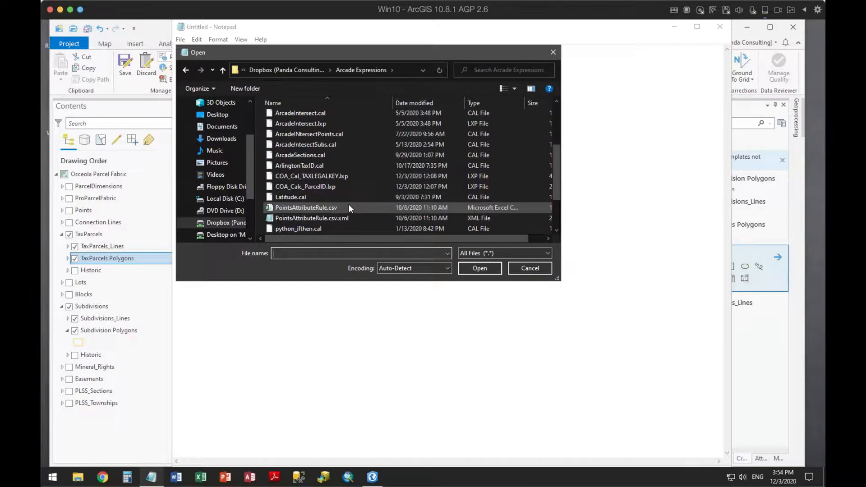
{"action": "double_click", "coordinate": [310, 188]}
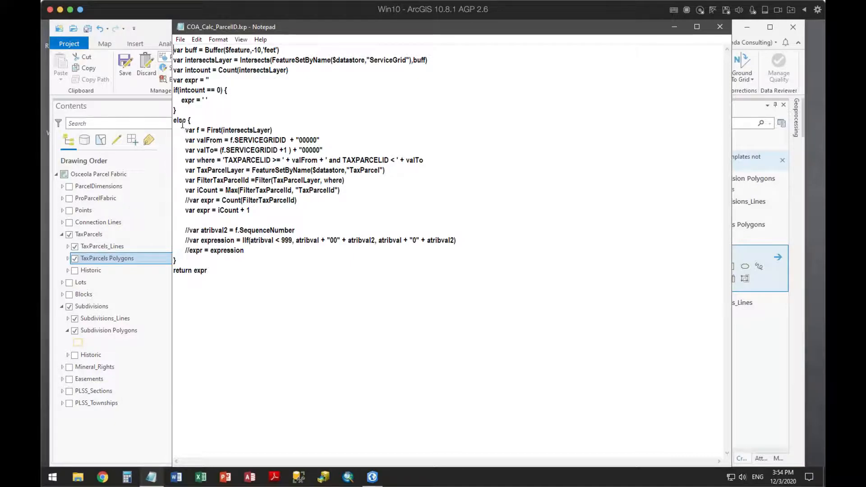
Step: Examine the else block and the iCount + 1 line of the parcel ID expression, and close the file
{"action": "left_click_drag", "start_coordinate": [175, 120], "coordinate": [394, 225]}
{"action": "left_click", "coordinate": [274, 209]}
{"action": "left_click_drag", "start_coordinate": [180, 211], "coordinate": [263, 211]}
{"action": "left_click", "coordinate": [264, 212]}
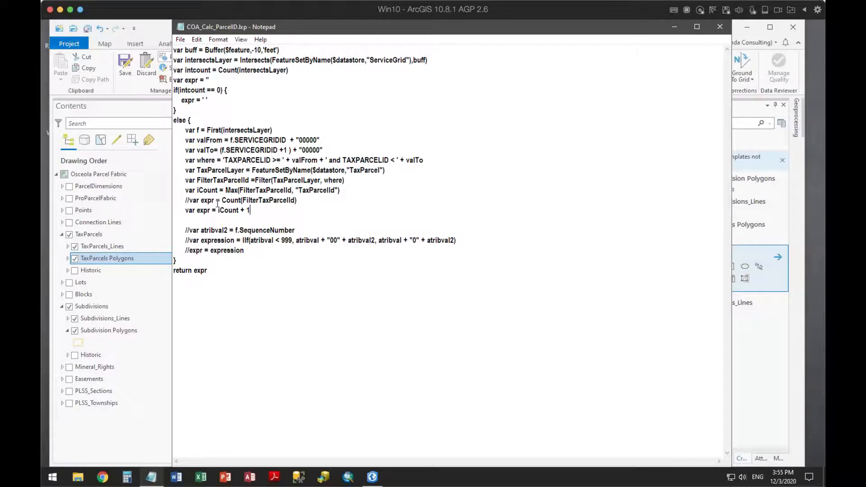
{"action": "left_click", "coordinate": [720, 27]}
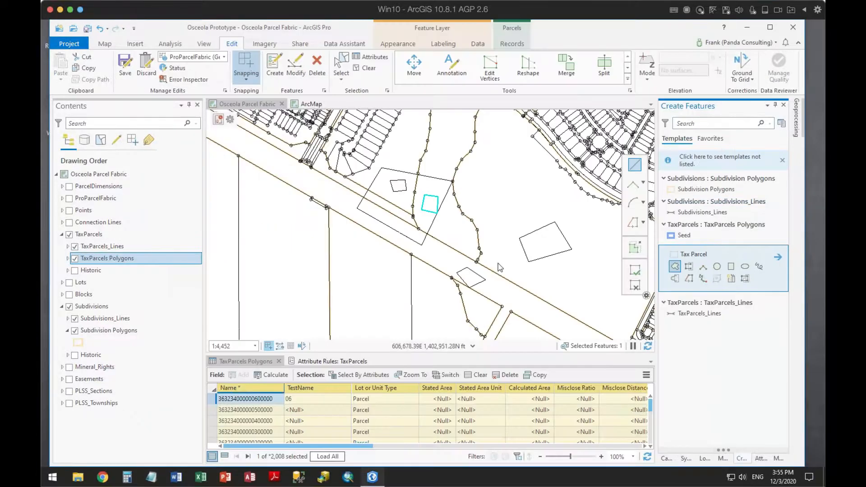
Step: Reopen Notepad, list all file types in the Arcade Expressions folder, and open COA_Cal_TAXLEGALKEY.lxp
{"action": "left_click", "coordinate": [151, 477]}
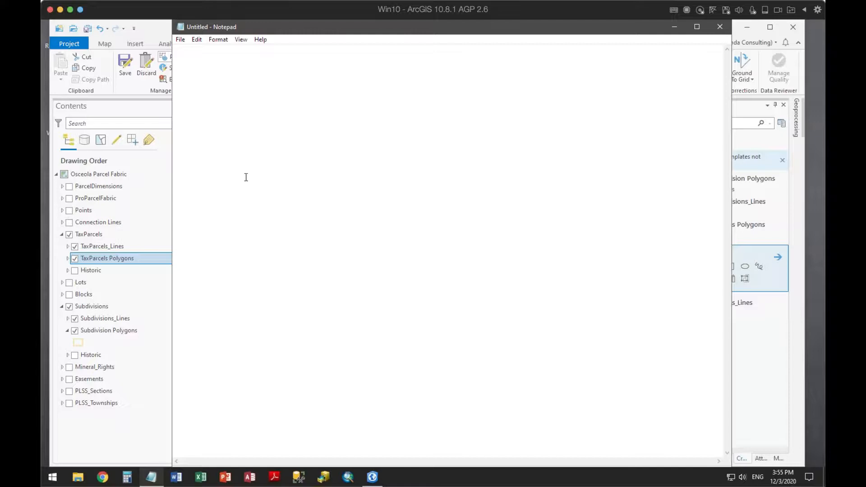
{"action": "left_click", "coordinate": [181, 40]}
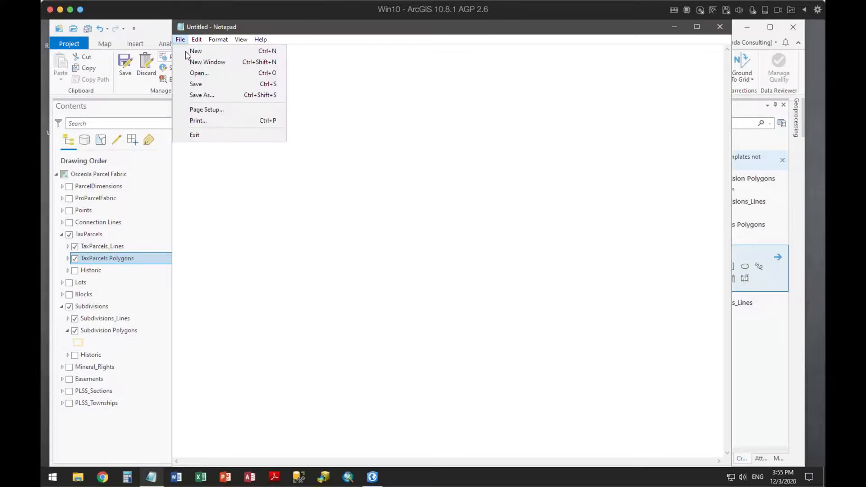
{"action": "left_click", "coordinate": [195, 73]}
{"action": "left_click", "coordinate": [548, 252]}
{"action": "left_click", "coordinate": [490, 271]}
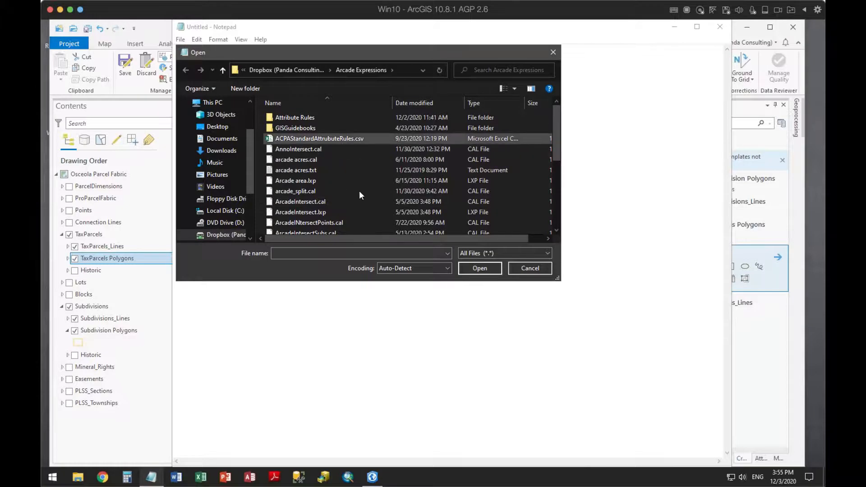
{"action": "scroll", "coordinate": [359, 211], "scroll_direction": "down", "scroll_amount": 4}
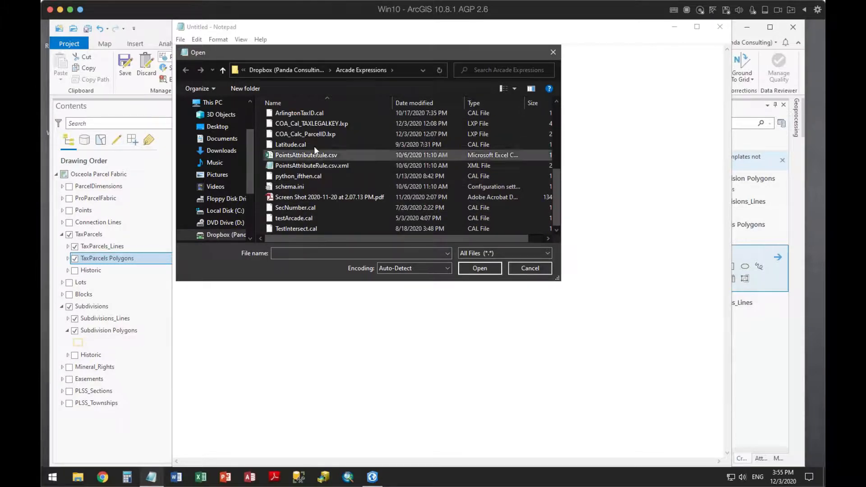
{"action": "double_click", "coordinate": [320, 122]}
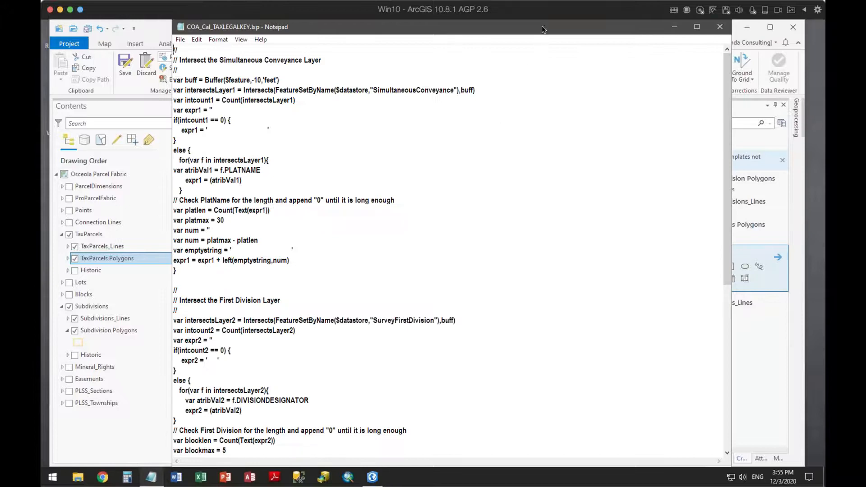
{"action": "left_click_drag", "start_coordinate": [545, 26], "coordinate": [551, 21]}
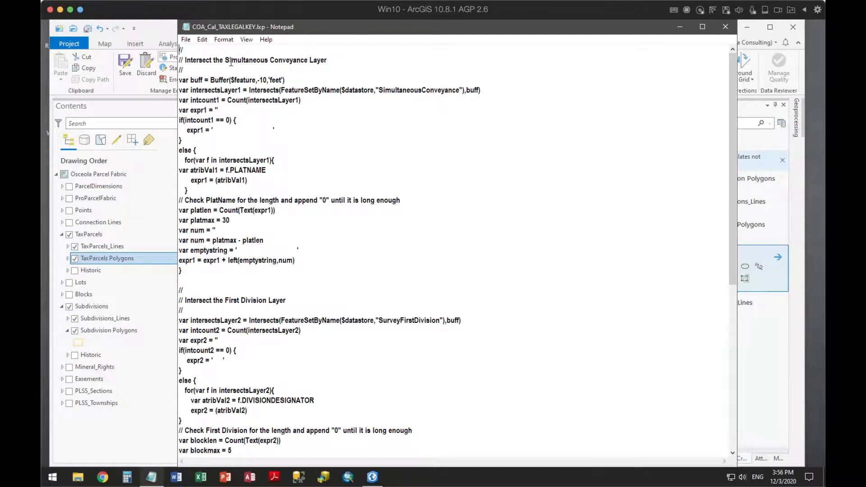
Step: Examine the Simultaneous Conveyance intersect section and the PLATNAME field it reads in the tax legal key expression
{"action": "left_click_drag", "start_coordinate": [225, 59], "coordinate": [316, 65]}
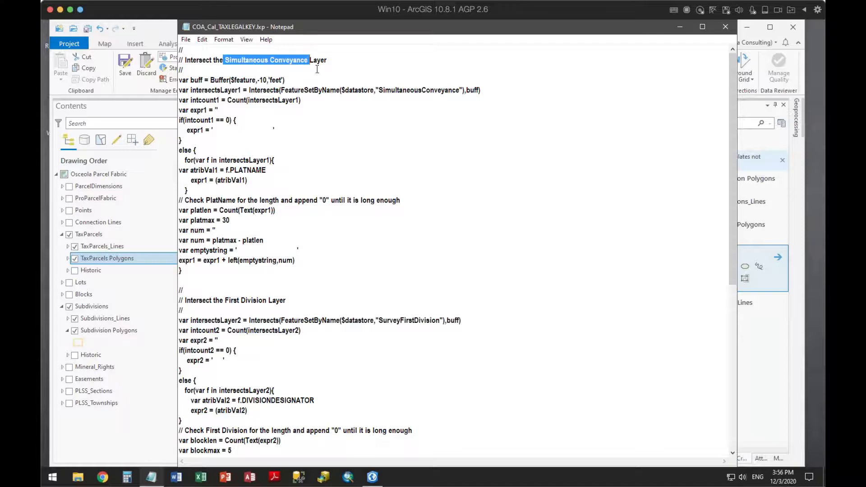
{"action": "left_click", "coordinate": [382, 102]}
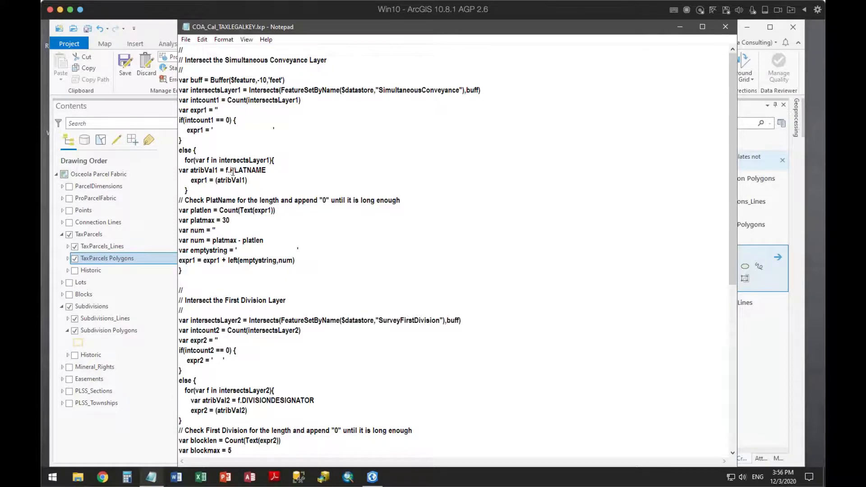
{"action": "left_click_drag", "start_coordinate": [231, 171], "coordinate": [269, 174]}
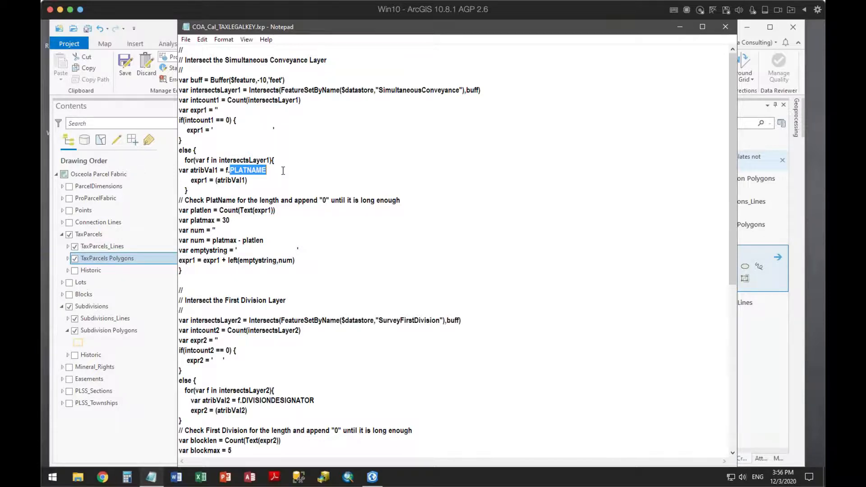
{"action": "left_click", "coordinate": [231, 171]}
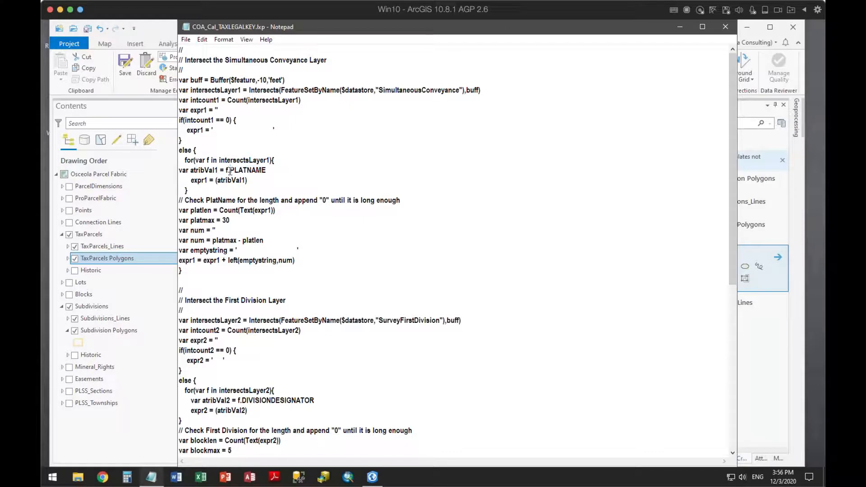
{"action": "left_click_drag", "start_coordinate": [231, 172], "coordinate": [267, 169]}
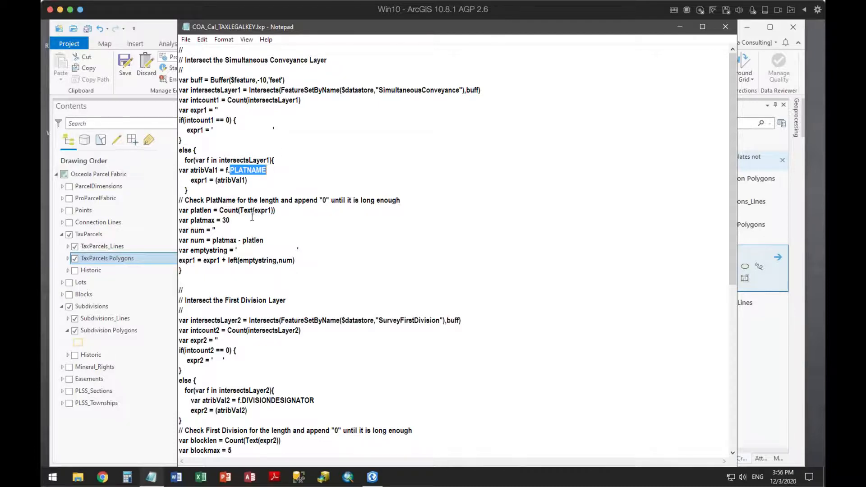
Step: Examine the platmax length and the line padding expr1 with empty characters, down to the First Division section
{"action": "left_click_drag", "start_coordinate": [222, 220], "coordinate": [237, 220]}
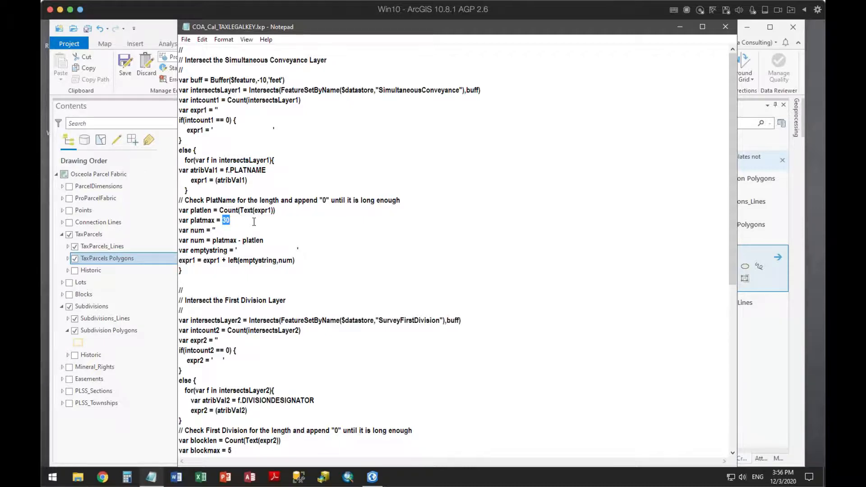
{"action": "left_click_drag", "start_coordinate": [204, 261], "coordinate": [297, 263]}
{"action": "left_click", "coordinate": [309, 260]}
{"action": "left_click_drag", "start_coordinate": [204, 260], "coordinate": [220, 261]}
{"action": "scroll", "coordinate": [356, 267], "scroll_direction": "down", "scroll_amount": 2}
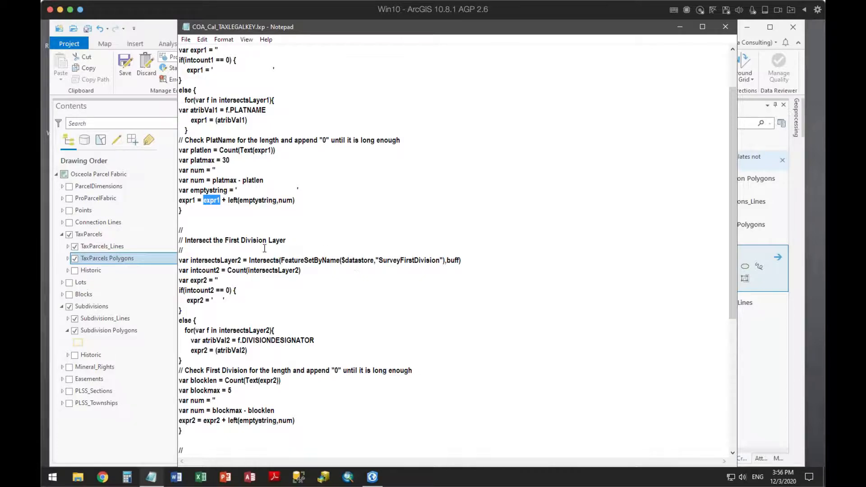
Step: Examine the First Division layer intersect section and the DIVISIONDESIGNATOR field it reads in the tax legal key expression
{"action": "left_click", "coordinate": [223, 240]}
{"action": "left_click_drag", "start_coordinate": [251, 241], "coordinate": [269, 241]}
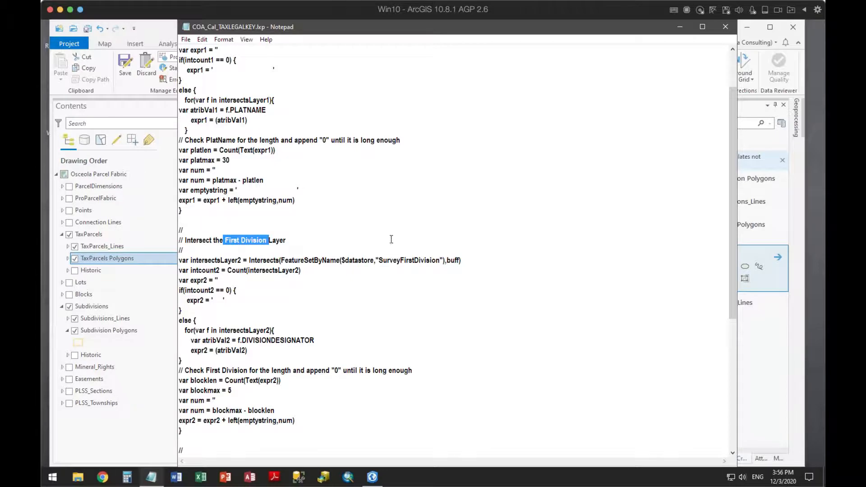
{"action": "scroll", "coordinate": [524, 254], "scroll_direction": "down", "scroll_amount": 2}
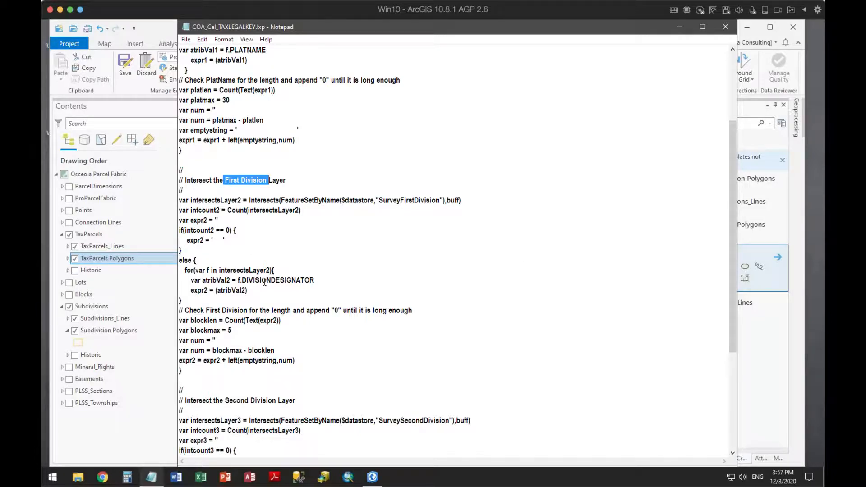
{"action": "left_click_drag", "start_coordinate": [242, 281], "coordinate": [317, 275]}
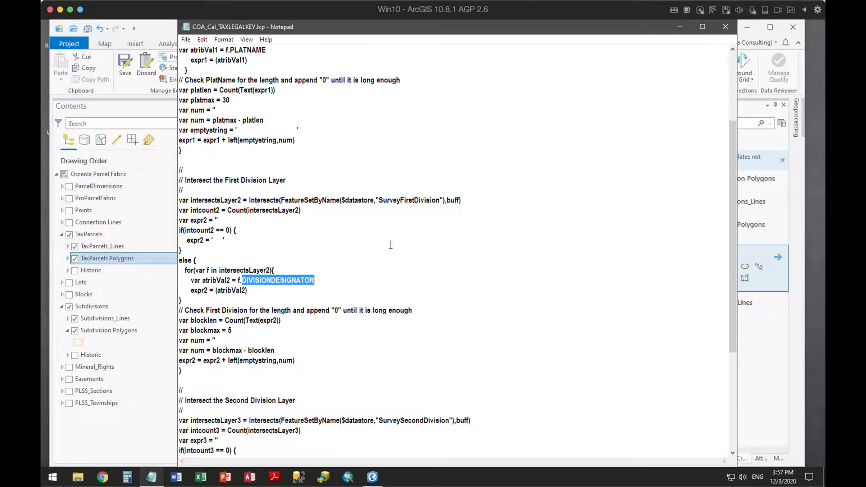
Step: Examine the blockmax length and the line padding expr2 with empty characters, down to the Second Division section
{"action": "scroll", "coordinate": [391, 244], "scroll_direction": "down", "scroll_amount": 2}
{"action": "scroll", "coordinate": [391, 245], "scroll_direction": "down", "scroll_amount": 1}
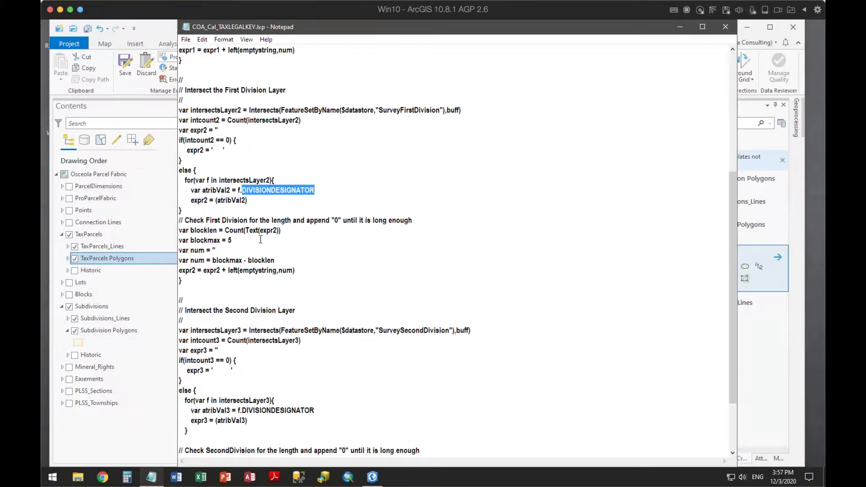
{"action": "double_click", "coordinate": [230, 240]}
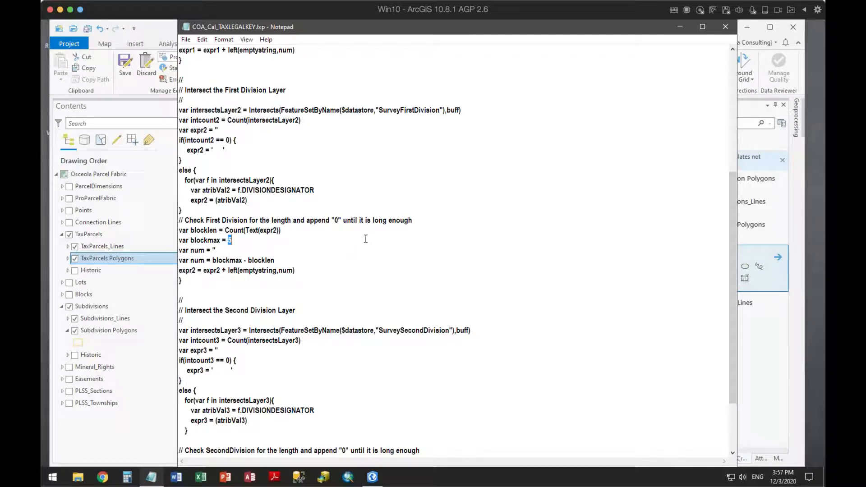
{"action": "left_click_drag", "start_coordinate": [204, 271], "coordinate": [221, 269]}
{"action": "scroll", "coordinate": [224, 253], "scroll_direction": "down", "scroll_amount": 3}
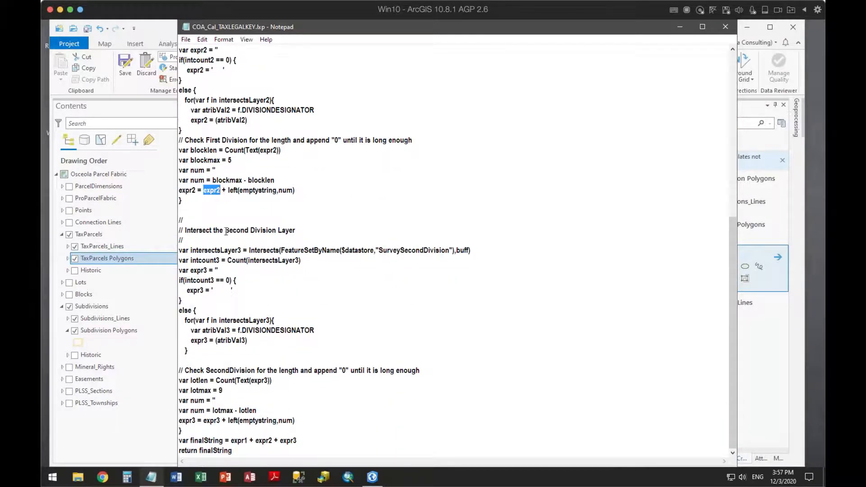
Step: Examine the Second Division layer intersect section, its DIVISIONDESIGNATOR field and the lotmax length
{"action": "left_click_drag", "start_coordinate": [226, 231], "coordinate": [277, 231]}
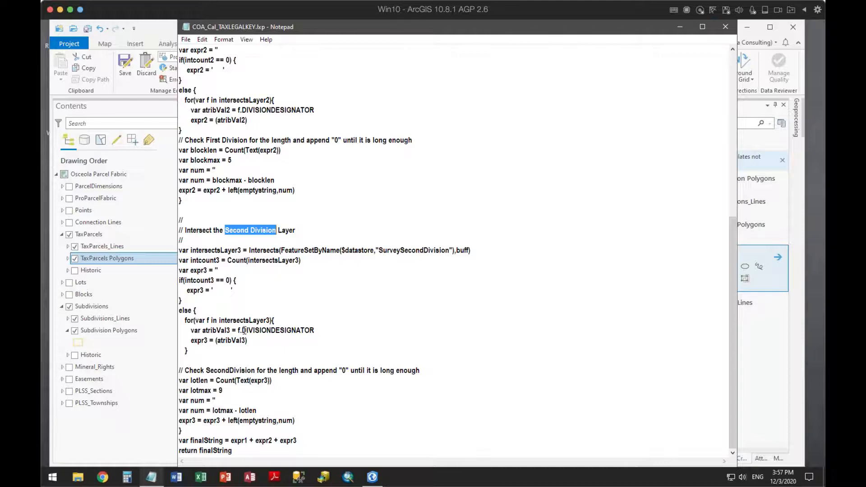
{"action": "left_click_drag", "start_coordinate": [243, 330], "coordinate": [315, 331]}
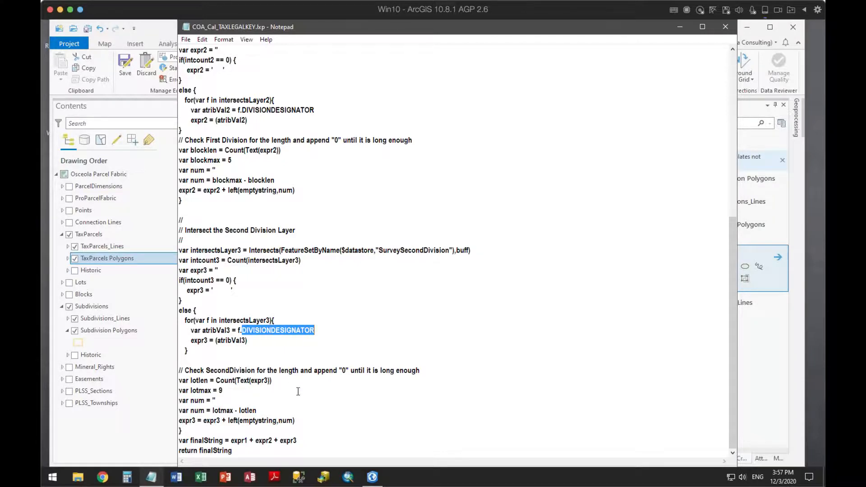
{"action": "double_click", "coordinate": [221, 390]}
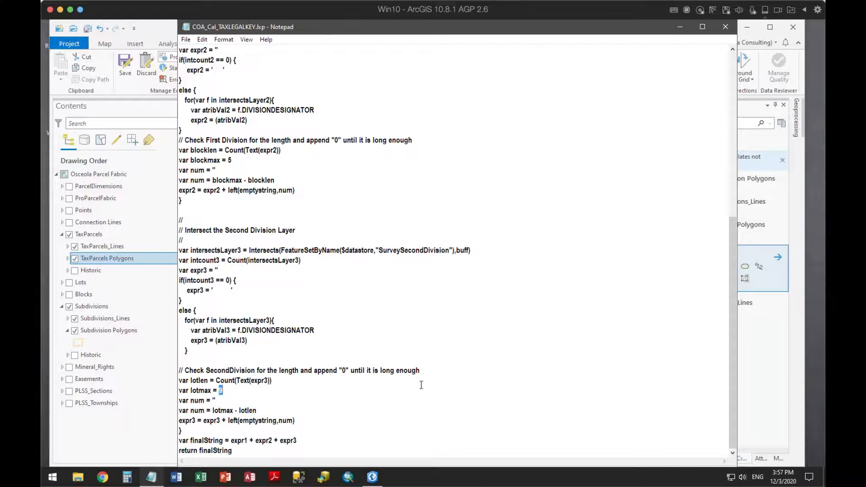
Step: Examine the finalString line that joins expr1, expr2 and expr3, and close the tax legal key file
{"action": "left_click", "coordinate": [325, 410]}
{"action": "left_click_drag", "start_coordinate": [232, 441], "coordinate": [298, 441]}
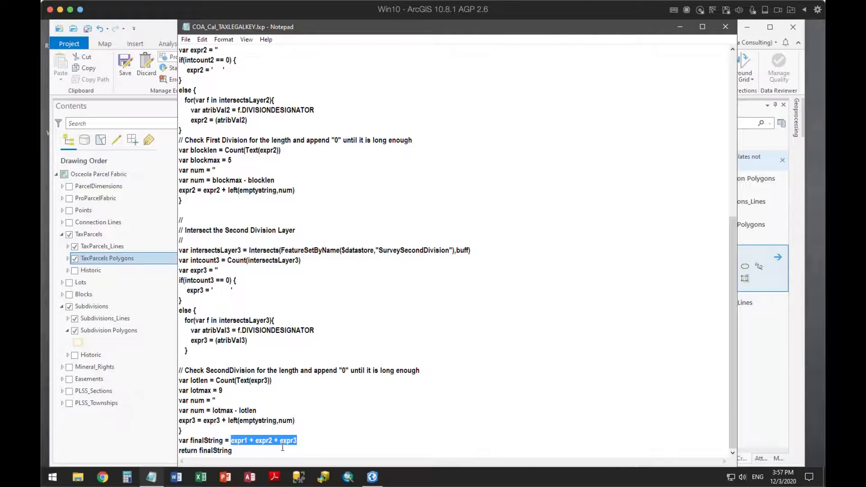
{"action": "left_click_drag", "start_coordinate": [190, 441], "coordinate": [225, 440]}
{"action": "left_click", "coordinate": [254, 448]}
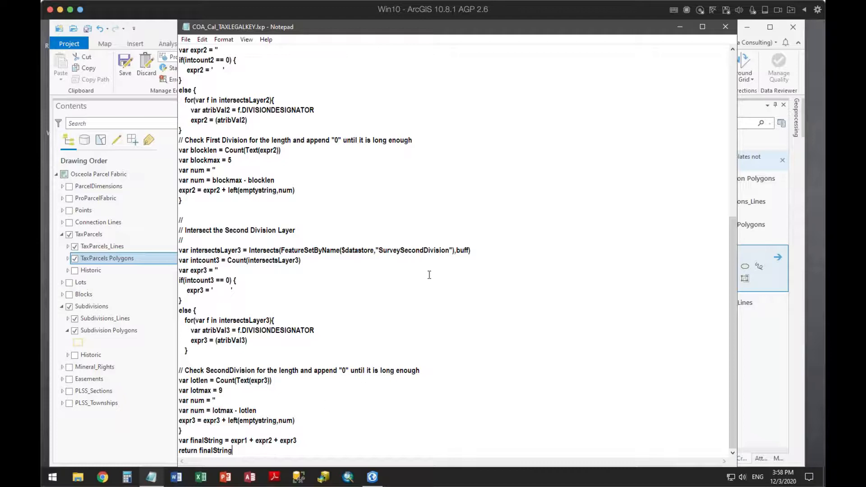
{"action": "left_click_drag", "start_coordinate": [592, 29], "coordinate": [587, 33]}
{"action": "left_click", "coordinate": [721, 29]}
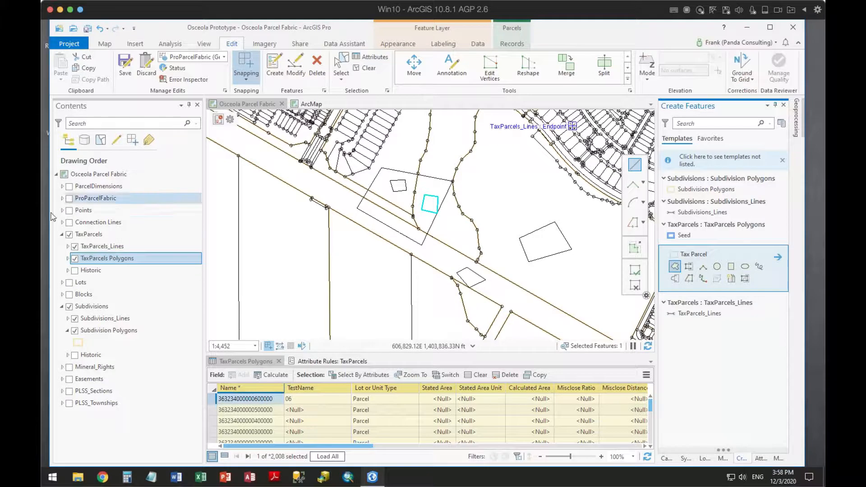
Step: List the layers by labeling and open the labeling properties of the Direction and Distance label class under TaxParcels_Lines
{"action": "left_click", "coordinate": [67, 246]}
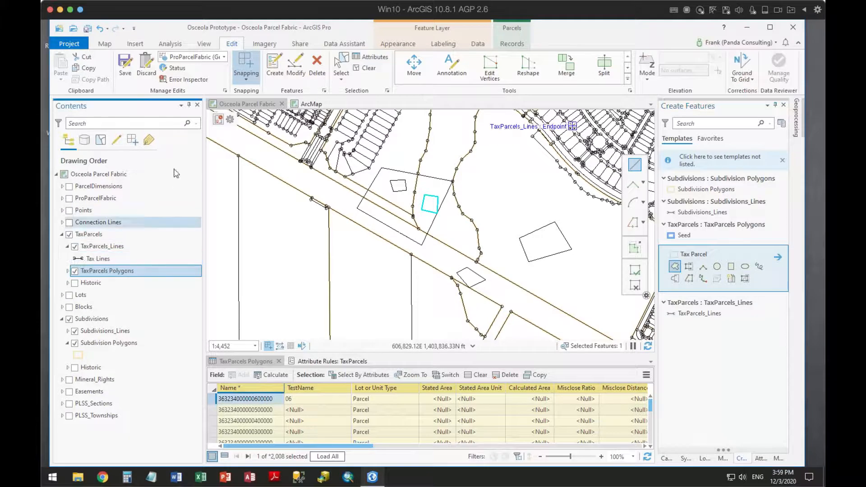
{"action": "left_click", "coordinate": [148, 140]}
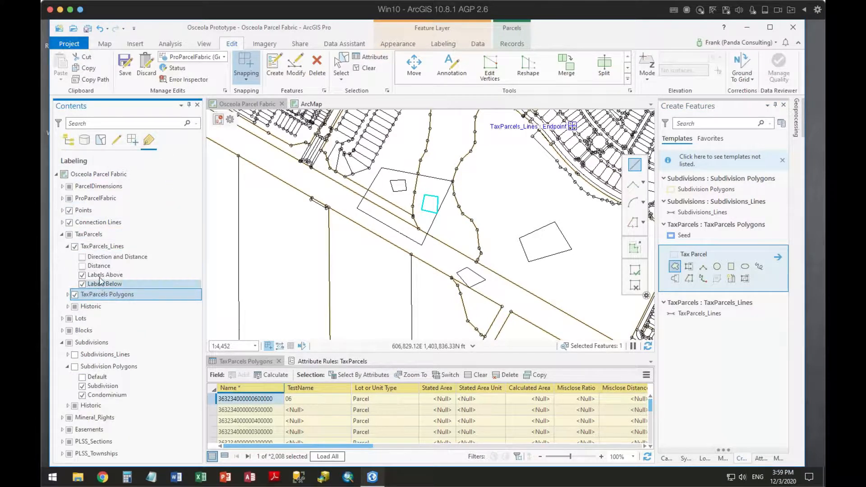
{"action": "right_click", "coordinate": [107, 256]}
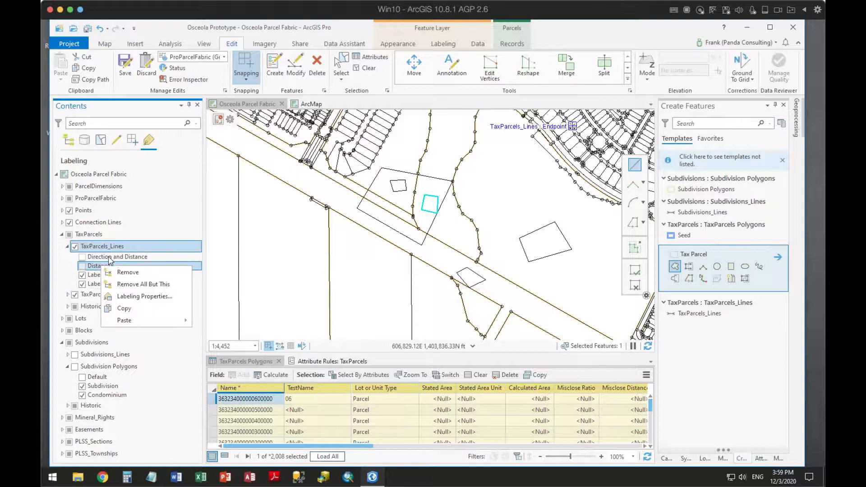
{"action": "left_click", "coordinate": [149, 288]}
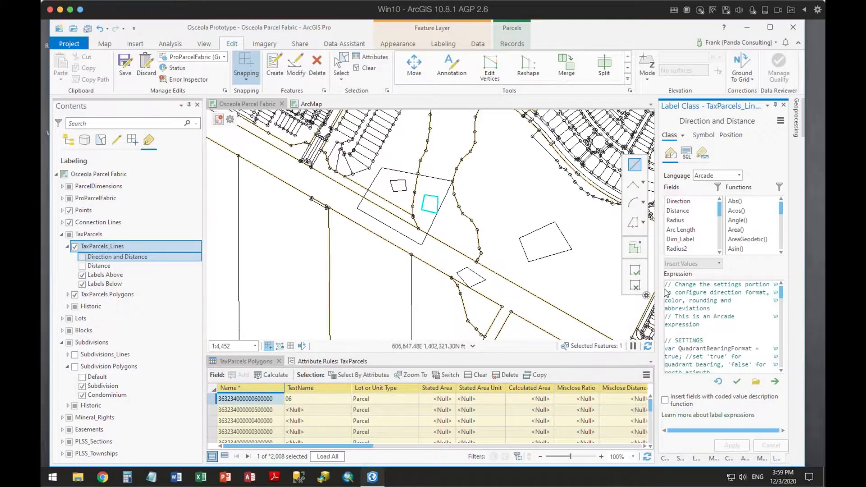
Step: Copy the whole Direction and Distance label expression into a blank Notepad document and return to its beginning
{"action": "left_click_drag", "start_coordinate": [722, 338], "coordinate": [770, 403]}
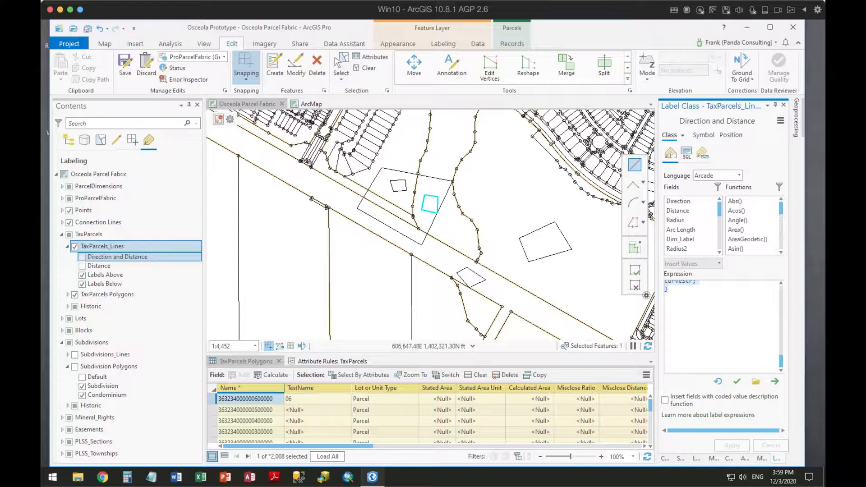
{"action": "left_click", "coordinate": [152, 477]}
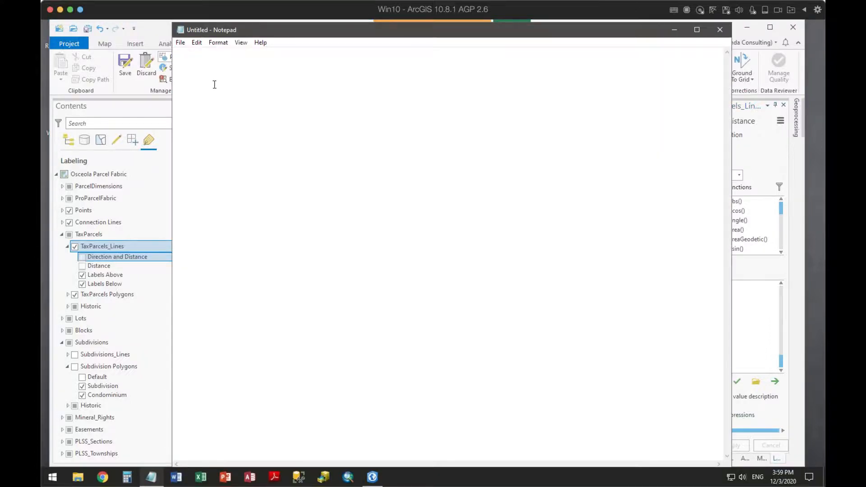
{"action": "key", "text": "ctrl+v"}
{"action": "scroll", "coordinate": [451, 190], "scroll_direction": "up", "scroll_amount": 20}
{"action": "scroll", "coordinate": [451, 190], "scroll_direction": "up", "scroll_amount": 5}
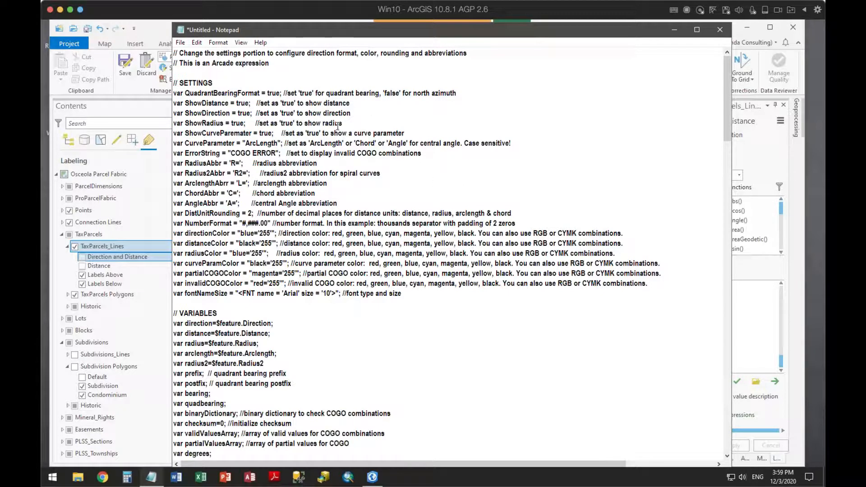
Step: Examine the label expression's settings for colors, distance rounding, number format, and the radius, arc length, chord and angle abbreviations
{"action": "scroll", "coordinate": [261, 114], "scroll_direction": "down", "scroll_amount": 2}
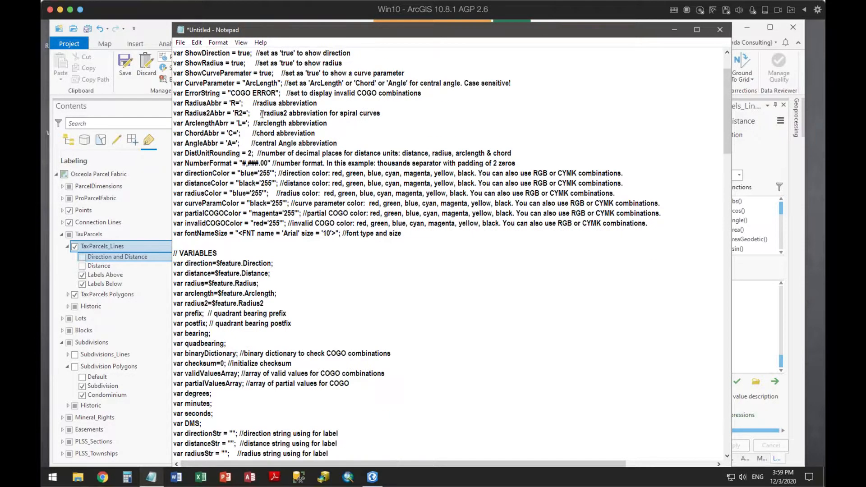
{"action": "scroll", "coordinate": [262, 115], "scroll_direction": "down", "scroll_amount": 4}
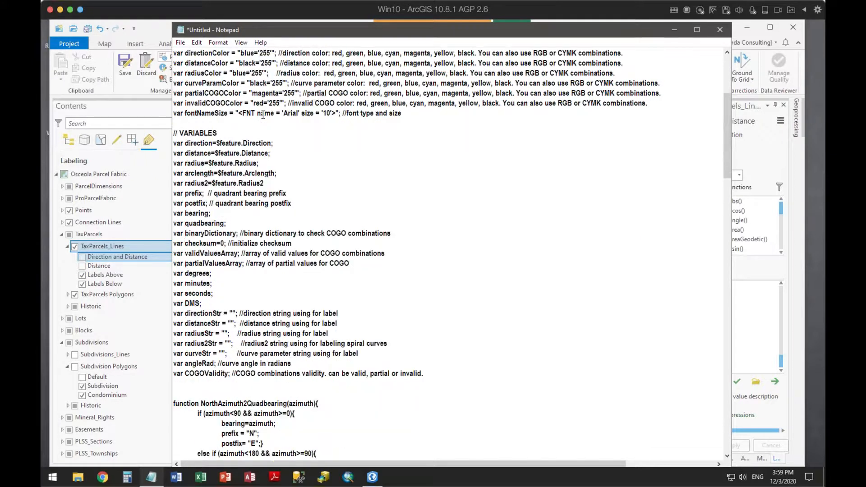
{"action": "scroll", "coordinate": [263, 115], "scroll_direction": "up", "scroll_amount": 2}
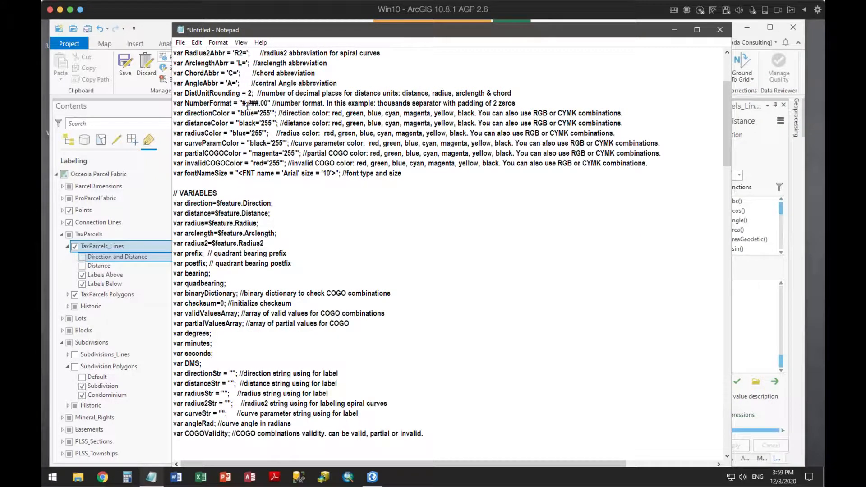
{"action": "left_click_drag", "start_coordinate": [240, 113], "coordinate": [299, 143]}
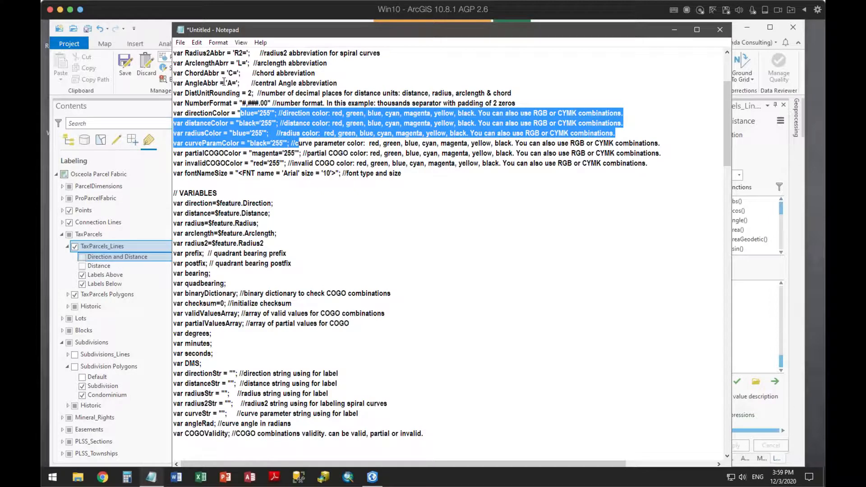
{"action": "left_click_drag", "start_coordinate": [248, 93], "coordinate": [280, 103]}
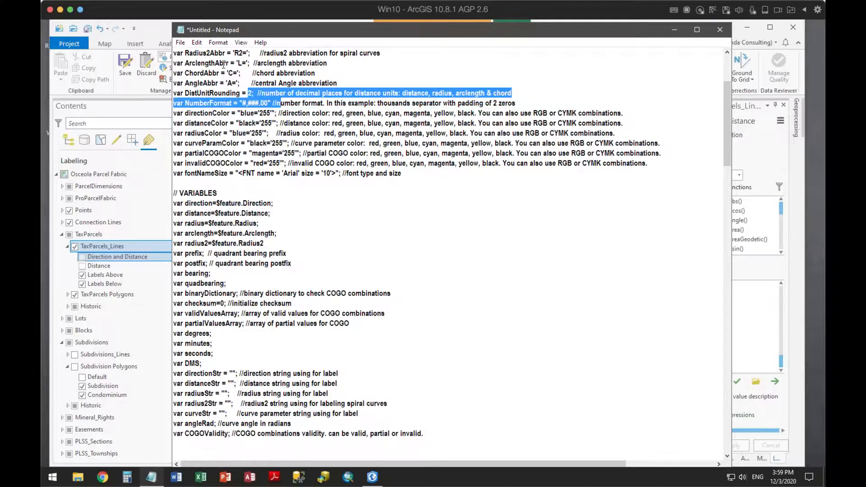
{"action": "left_click_drag", "start_coordinate": [225, 53], "coordinate": [267, 84]}
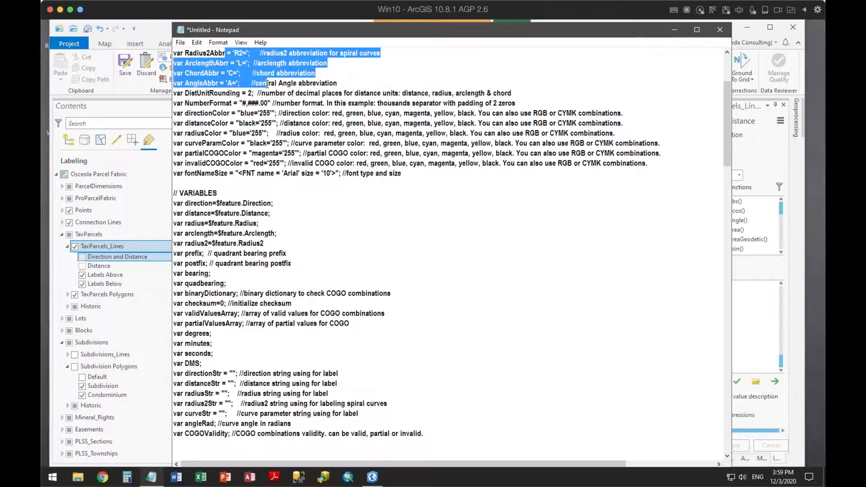
Step: Examine the NorthAzimuth2Quadbearing and DMS functions in the label expression
{"action": "scroll", "coordinate": [447, 211], "scroll_direction": "down", "scroll_amount": 7}
{"action": "scroll", "coordinate": [447, 211], "scroll_direction": "down", "scroll_amount": 4}
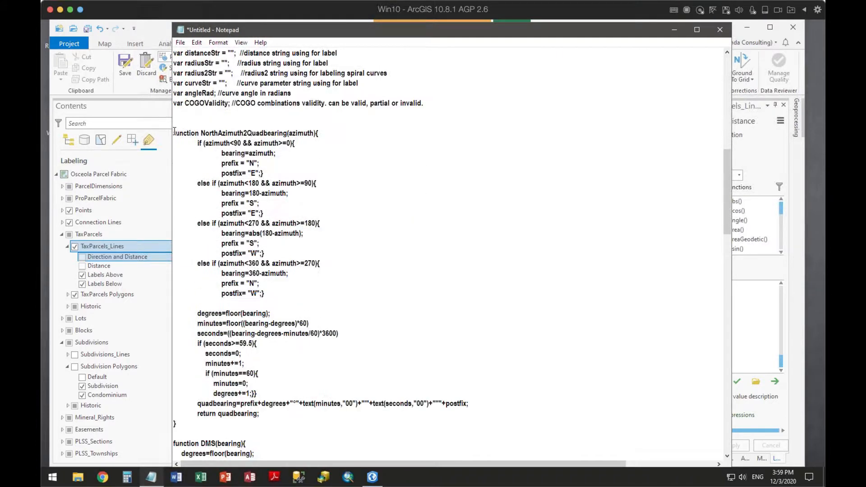
{"action": "left_click_drag", "start_coordinate": [175, 131], "coordinate": [356, 330]}
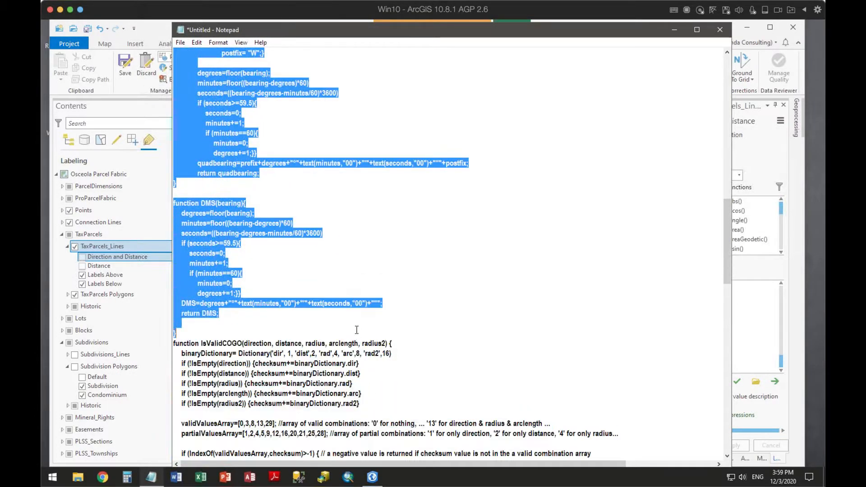
{"action": "left_click", "coordinate": [441, 251]}
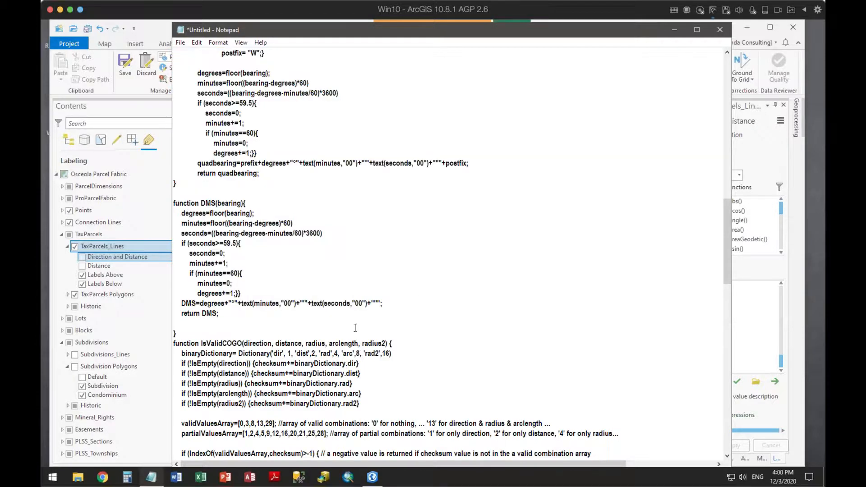
{"action": "scroll", "coordinate": [371, 300], "scroll_direction": "down", "scroll_amount": 1}
{"action": "scroll", "coordinate": [371, 300], "scroll_direction": "down", "scroll_amount": 1}
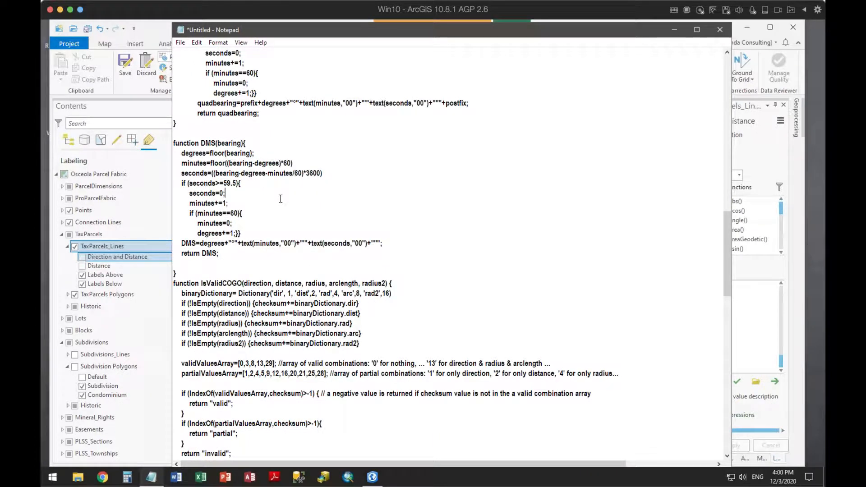
Step: Examine the IsValidCOGO function and its direction, distance, radius, arclength and radius2 parameters
{"action": "scroll", "coordinate": [281, 203], "scroll_direction": "down", "scroll_amount": 2}
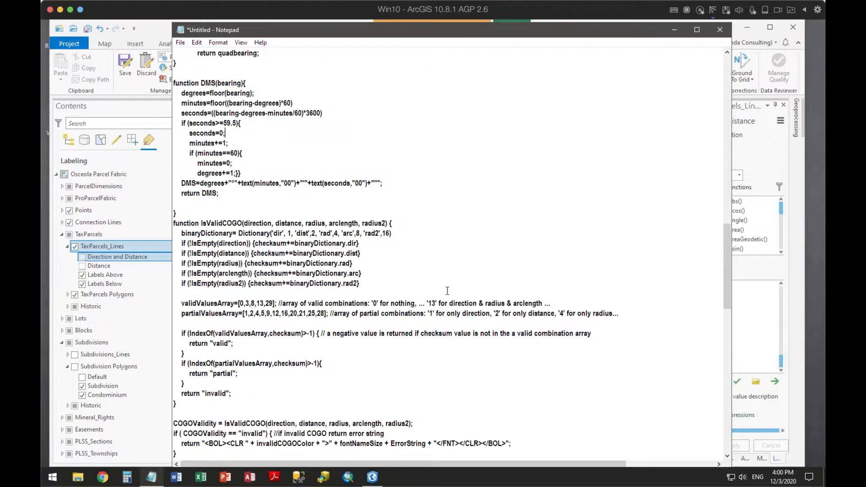
{"action": "left_click_drag", "start_coordinate": [244, 223], "coordinate": [389, 224]}
{"action": "left_click_drag", "start_coordinate": [207, 223], "coordinate": [243, 223]}
Step: Examine the direction, distance and radius string sections, down to the curve parameter and label assembly code
{"action": "scroll", "coordinate": [407, 245], "scroll_direction": "down", "scroll_amount": 11}
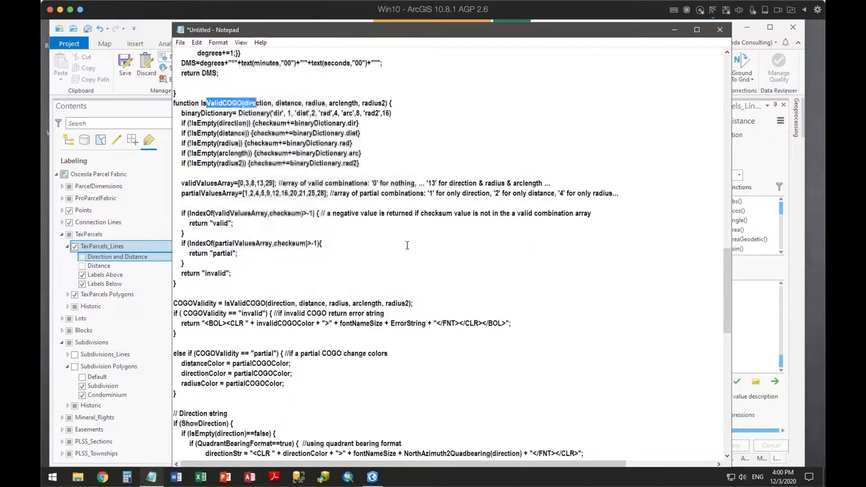
{"action": "scroll", "coordinate": [407, 245], "scroll_direction": "down", "scroll_amount": 6}
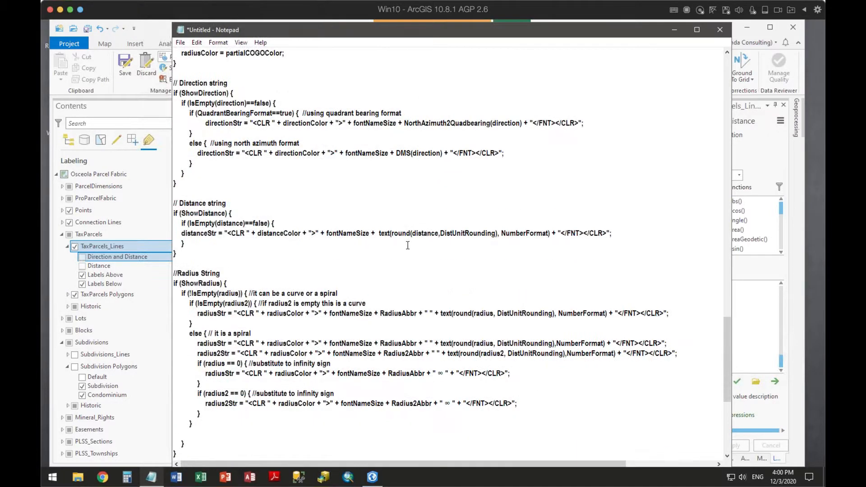
{"action": "scroll", "coordinate": [408, 244], "scroll_direction": "up", "scroll_amount": 2}
{"action": "double_click", "coordinate": [193, 84]}
{"action": "double_click", "coordinate": [181, 203]}
{"action": "scroll", "coordinate": [212, 173], "scroll_direction": "down", "scroll_amount": 4}
{"action": "left_click_drag", "start_coordinate": [177, 153], "coordinate": [212, 153]}
{"action": "scroll", "coordinate": [420, 304], "scroll_direction": "down", "scroll_amount": 4}
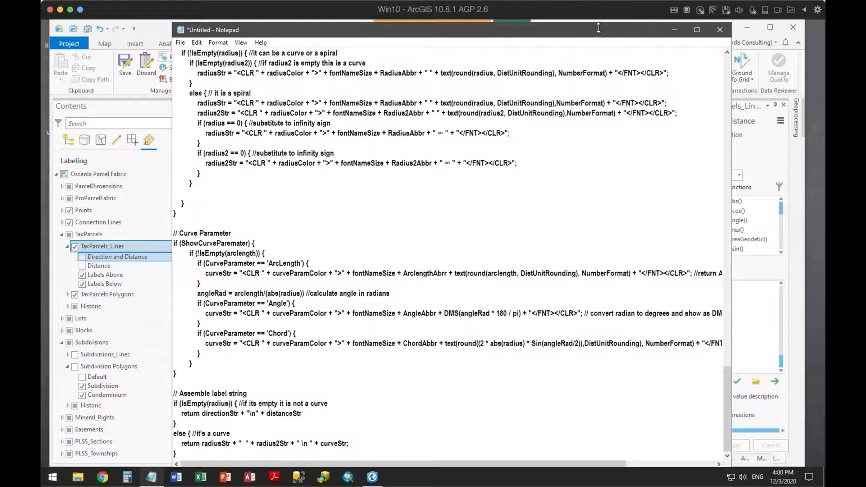
Step: Switch to Chrome and search the web for "arcgis arcade"
{"action": "mouse_move", "coordinate": [600, 23]}
{"action": "left_mouse_down"}
{"action": "mouse_move", "coordinate": [609, 72]}
{"action": "mouse_move", "coordinate": [598, 37]}
{"action": "left_mouse_up"}
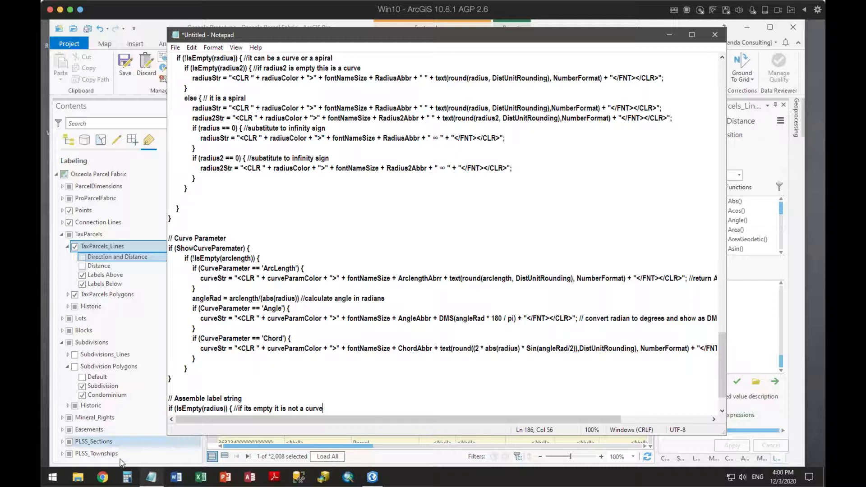
{"action": "left_click", "coordinate": [104, 479]}
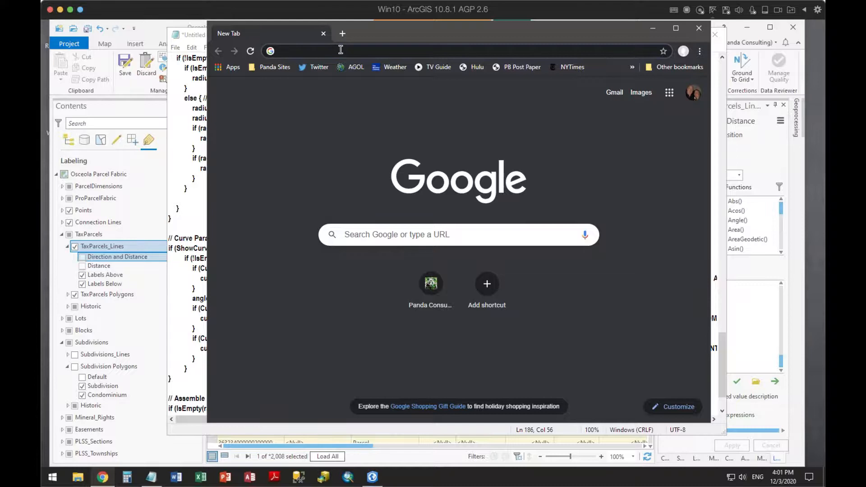
{"action": "type", "text": "arcgis arcade"}
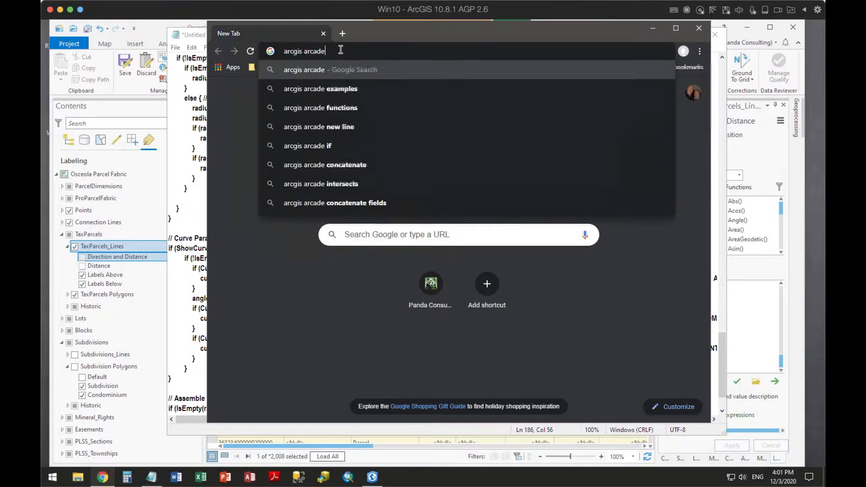
{"action": "key", "text": "Return"}
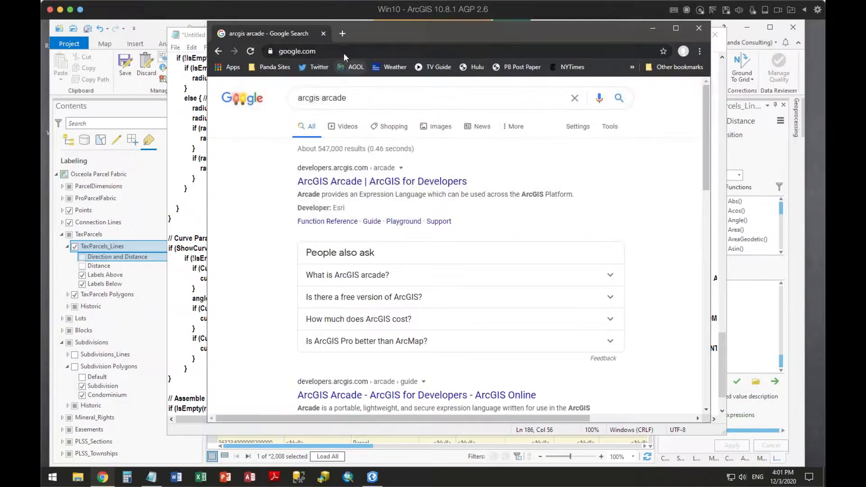
Step: Open the "ArcGIS Arcade | ArcGIS for Developers" search result in a new tab and show that page
{"action": "scroll", "coordinate": [497, 237], "scroll_direction": "down", "scroll_amount": 2}
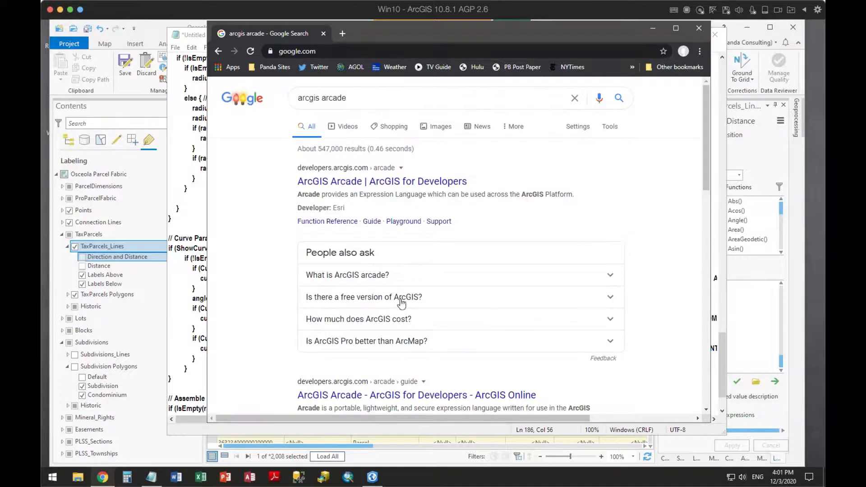
{"action": "right_click", "coordinate": [405, 181]}
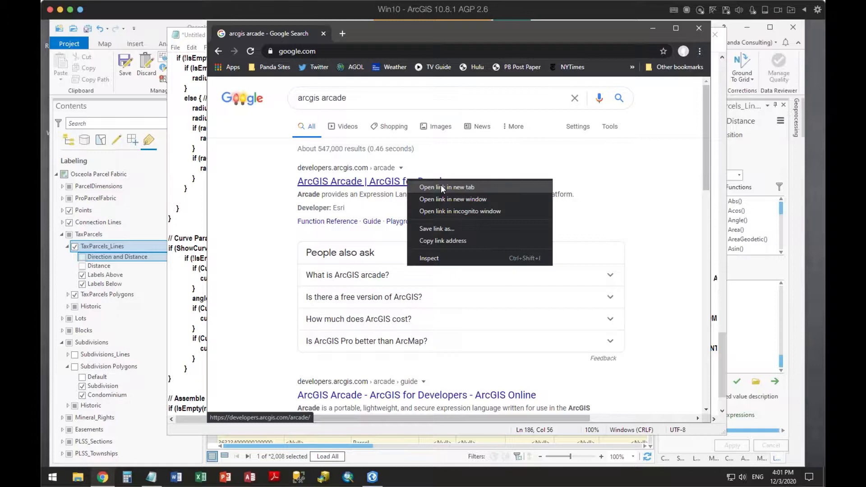
{"action": "left_click", "coordinate": [443, 187]}
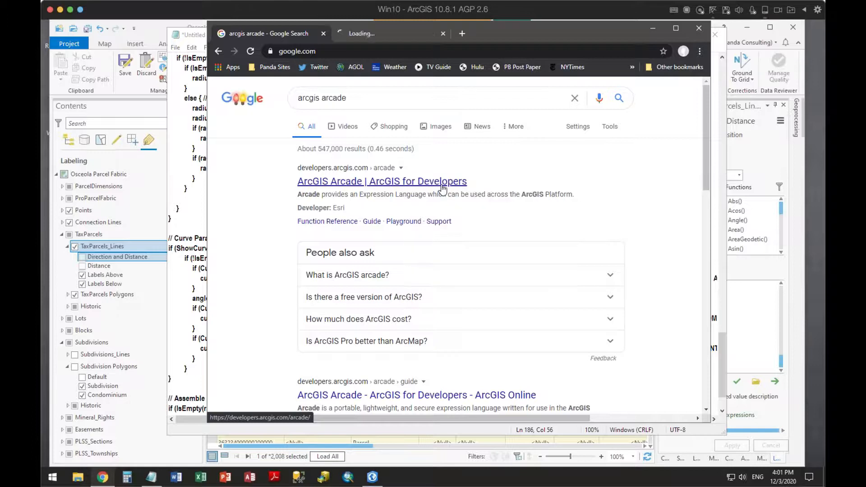
{"action": "left_click", "coordinate": [401, 31]}
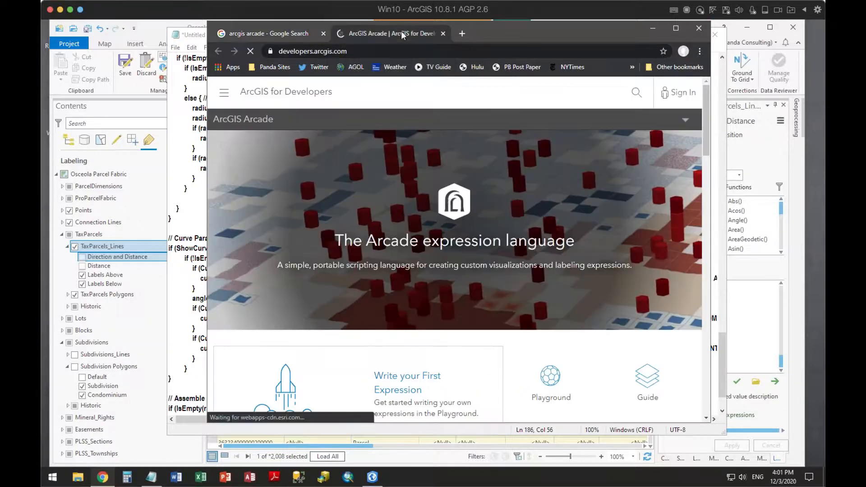
Step: Examine the Arcade page's guide, playground and function reference links and its video section, and close the browser
{"action": "scroll", "coordinate": [351, 257], "scroll_direction": "down", "scroll_amount": 3}
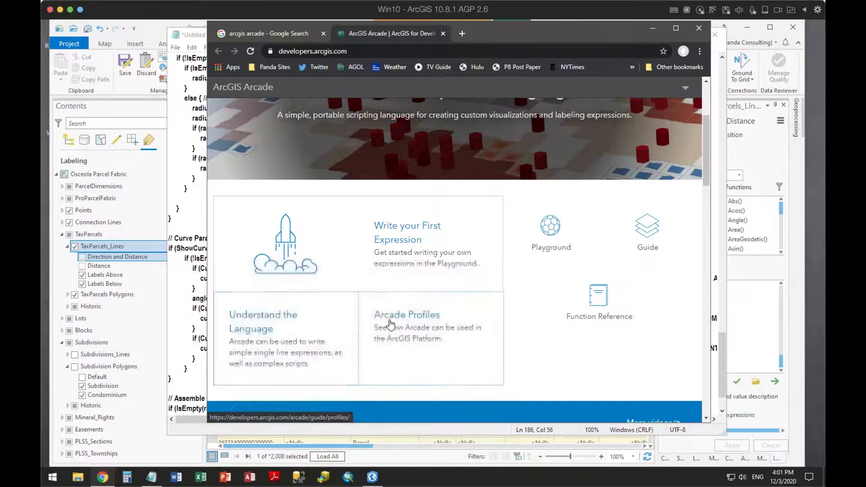
{"action": "scroll", "coordinate": [396, 324], "scroll_direction": "down", "scroll_amount": 6}
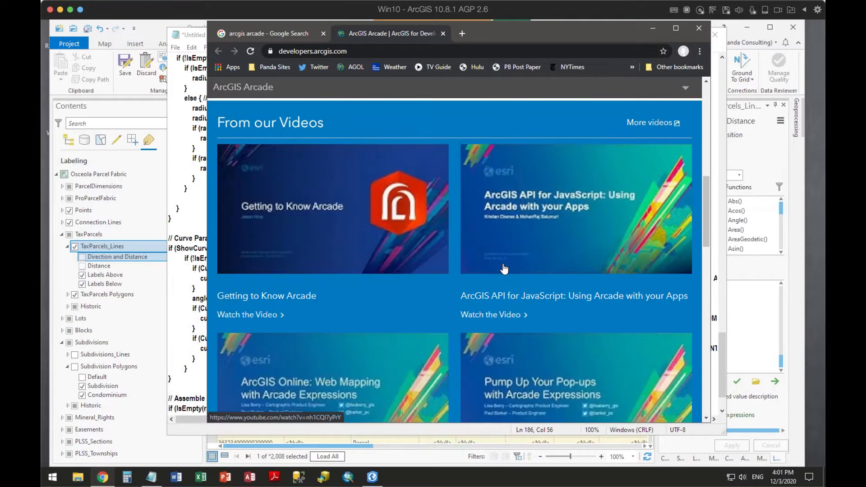
{"action": "scroll", "coordinate": [503, 269], "scroll_direction": "down", "scroll_amount": 1}
{"action": "scroll", "coordinate": [502, 270], "scroll_direction": "down", "scroll_amount": 2}
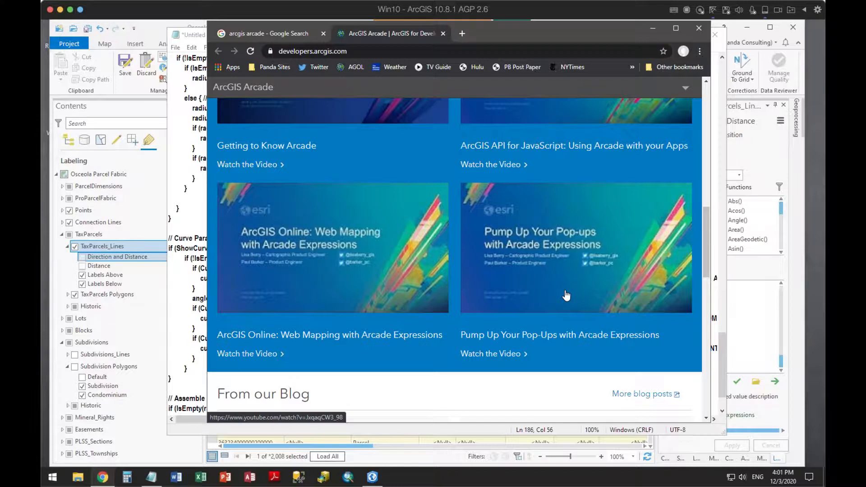
{"action": "scroll", "coordinate": [567, 296], "scroll_direction": "up", "scroll_amount": 4}
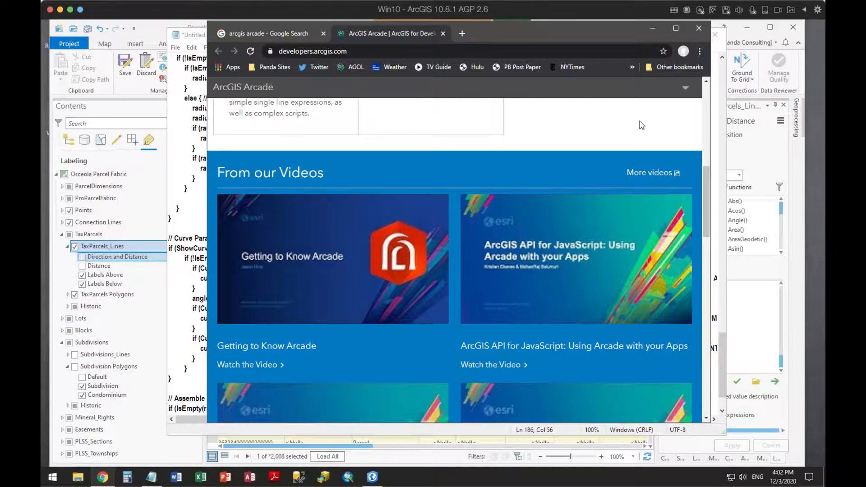
{"action": "left_click", "coordinate": [699, 29]}
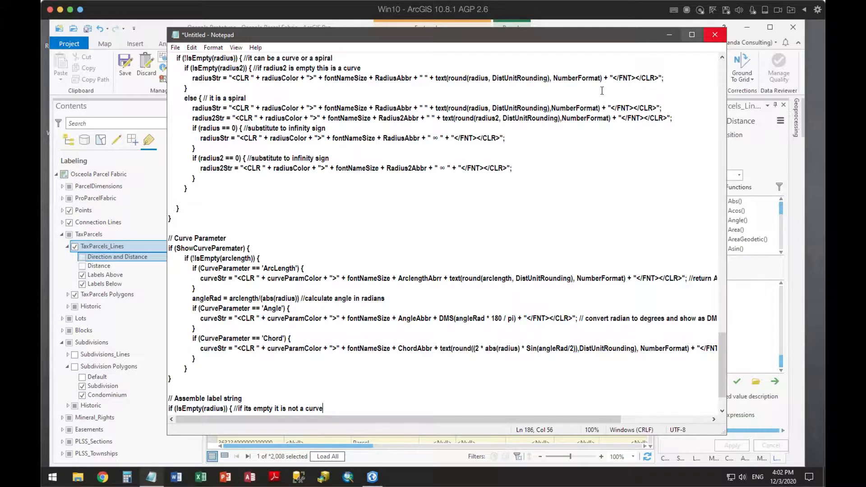
{"action": "left_click", "coordinate": [103, 477]}
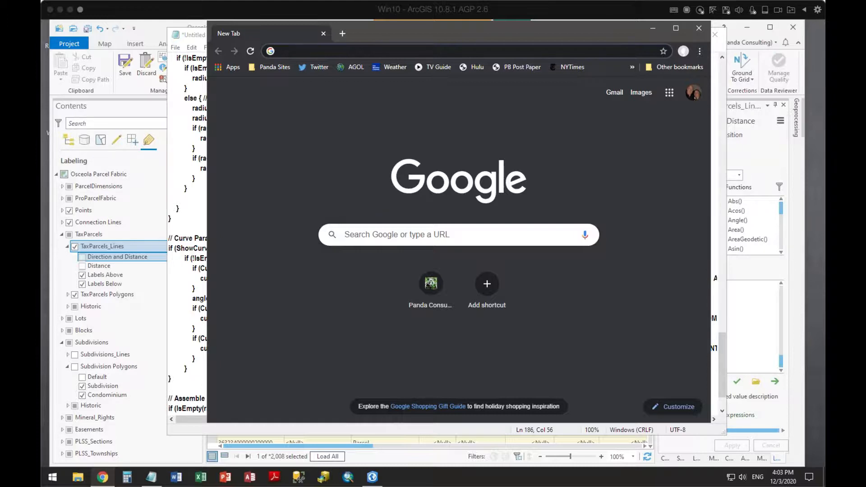
{"action": "left_click", "coordinate": [321, 51]}
{"action": "type", "text": "https://community.esri.com/t5/attribute-rules/ct-p/attribute-rules"}
{"action": "key", "text": "Return"}
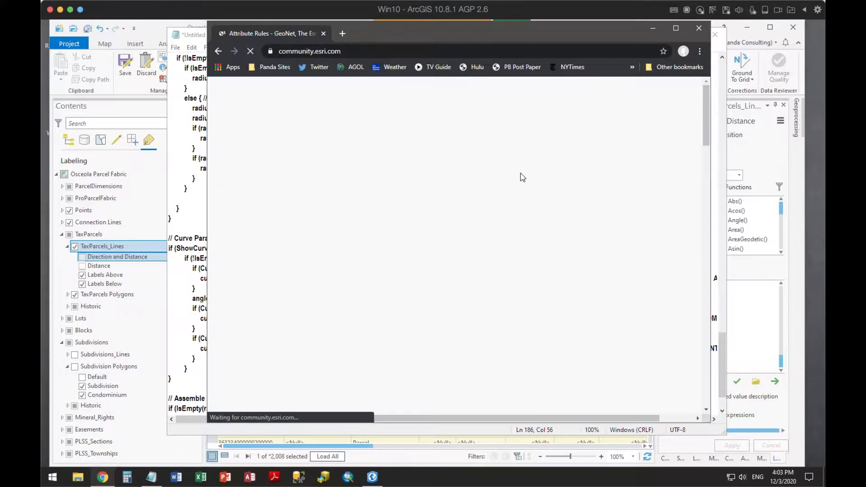
Step: Examine the Attribute Rules community's boards and the posts in its Latest Activity list
{"action": "scroll", "coordinate": [487, 205], "scroll_direction": "down", "scroll_amount": 1}
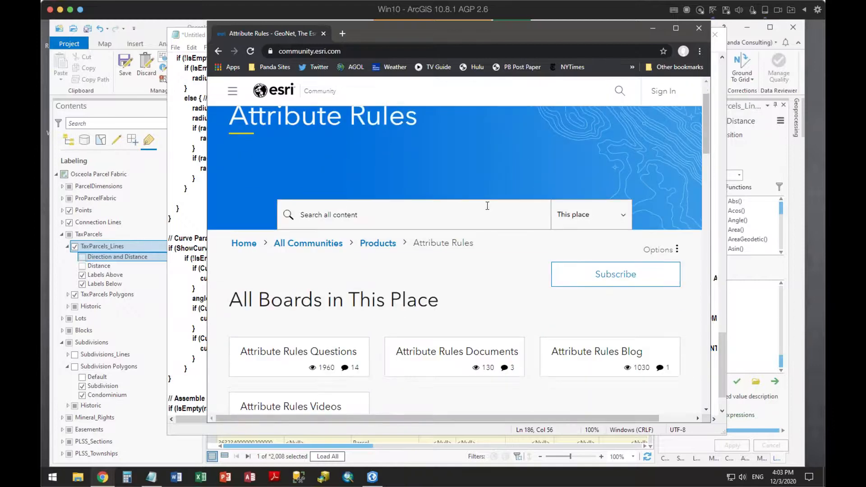
{"action": "scroll", "coordinate": [488, 205], "scroll_direction": "down", "scroll_amount": 1}
{"action": "scroll", "coordinate": [487, 207], "scroll_direction": "up", "scroll_amount": 2}
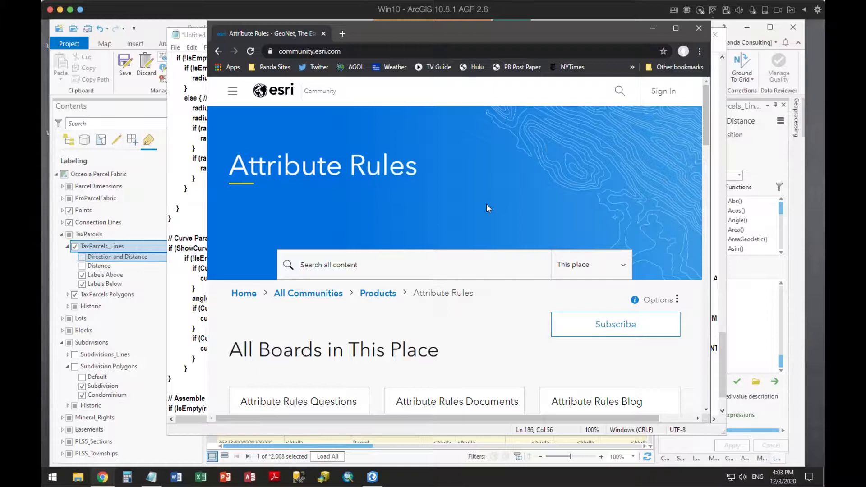
{"action": "scroll", "coordinate": [487, 205], "scroll_direction": "down", "scroll_amount": 2}
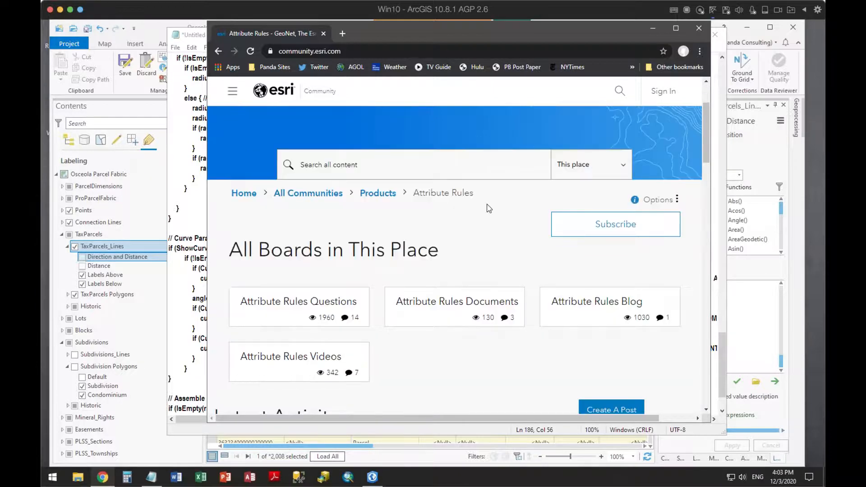
{"action": "scroll", "coordinate": [489, 211], "scroll_direction": "down", "scroll_amount": 5}
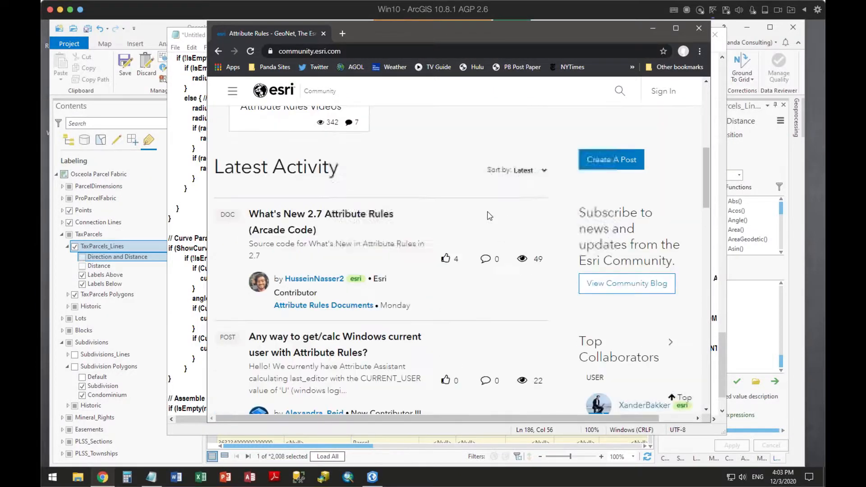
{"action": "scroll", "coordinate": [488, 212], "scroll_direction": "down", "scroll_amount": 1}
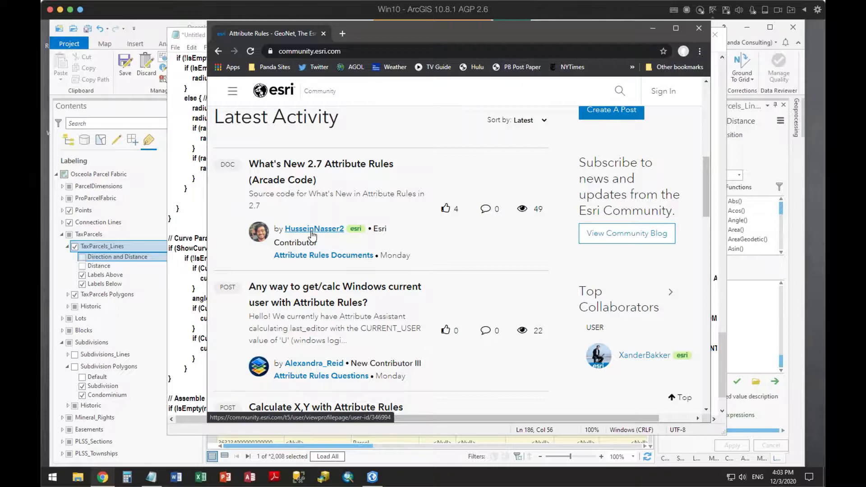
{"action": "scroll", "coordinate": [312, 233], "scroll_direction": "down", "scroll_amount": 5}
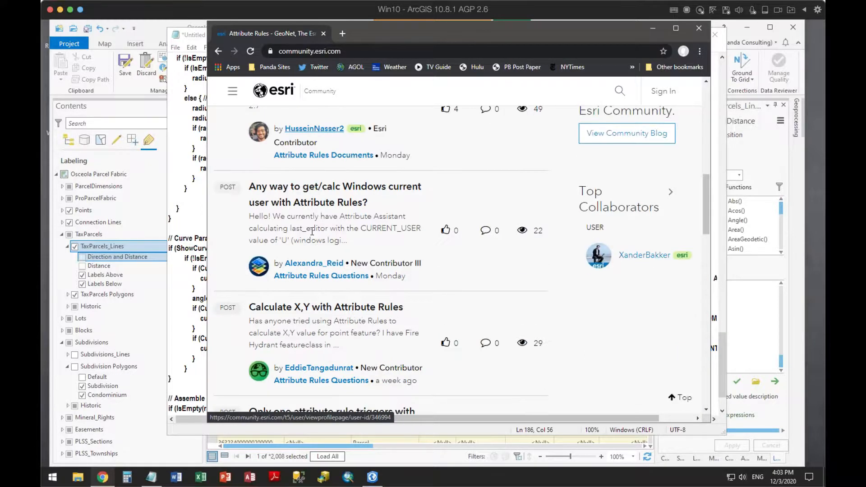
{"action": "scroll", "coordinate": [312, 232], "scroll_direction": "down", "scroll_amount": 2}
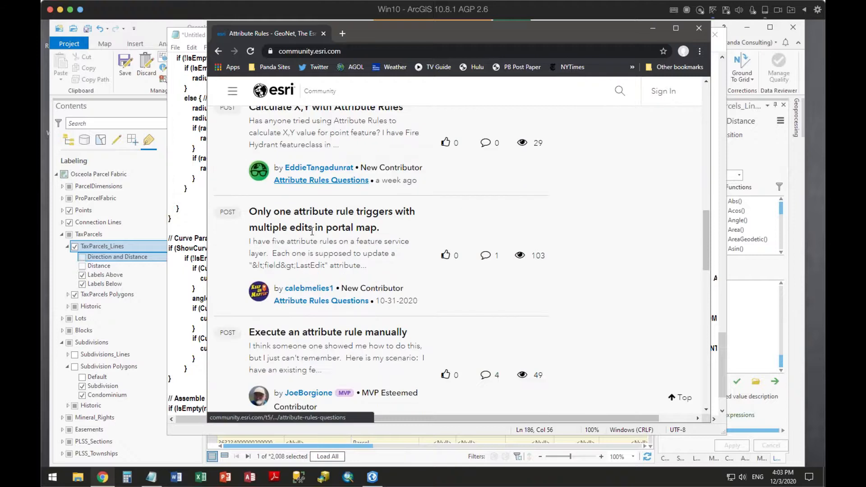
{"action": "scroll", "coordinate": [312, 233], "scroll_direction": "down", "scroll_amount": 1}
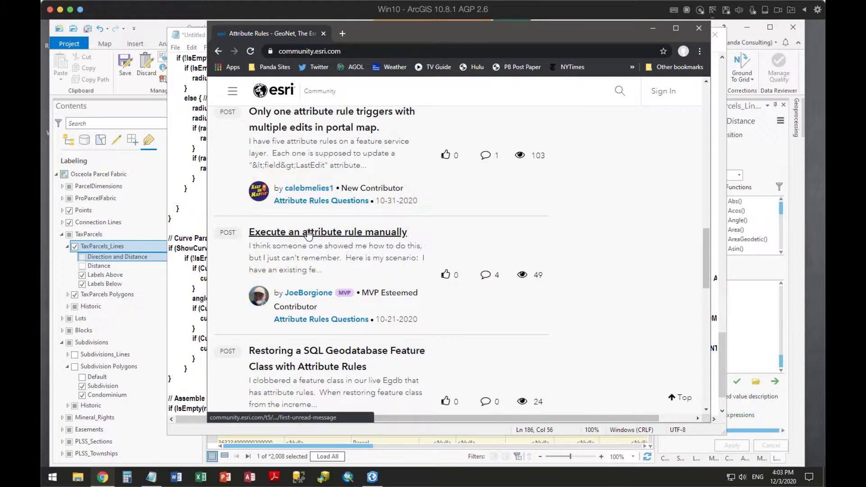
{"action": "scroll", "coordinate": [308, 235], "scroll_direction": "down", "scroll_amount": 2}
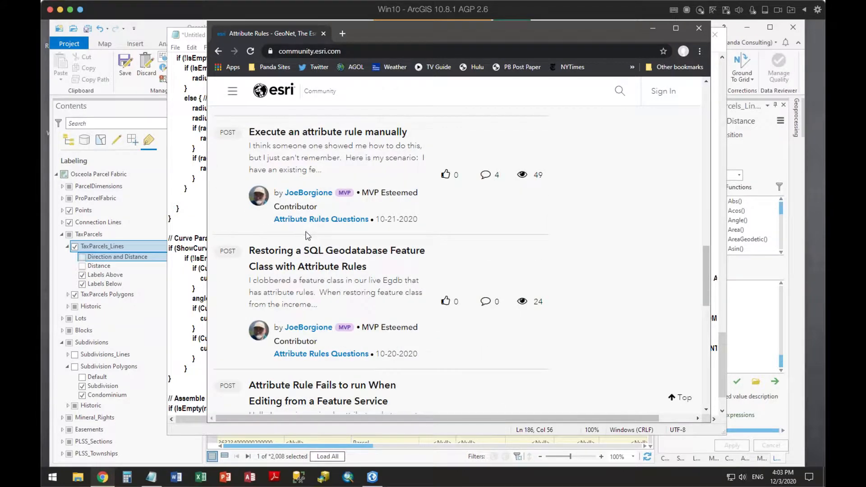
{"action": "scroll", "coordinate": [306, 235], "scroll_direction": "up", "scroll_amount": 12}
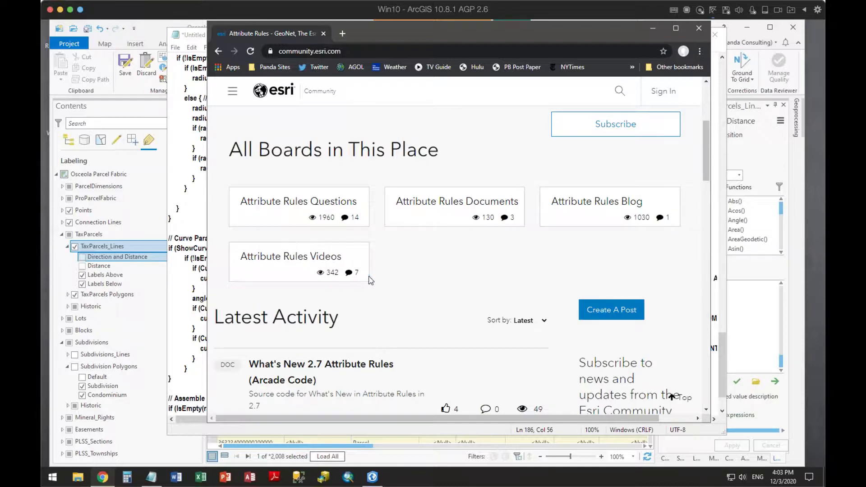
{"action": "scroll", "coordinate": [365, 360], "scroll_direction": "down", "scroll_amount": 5}
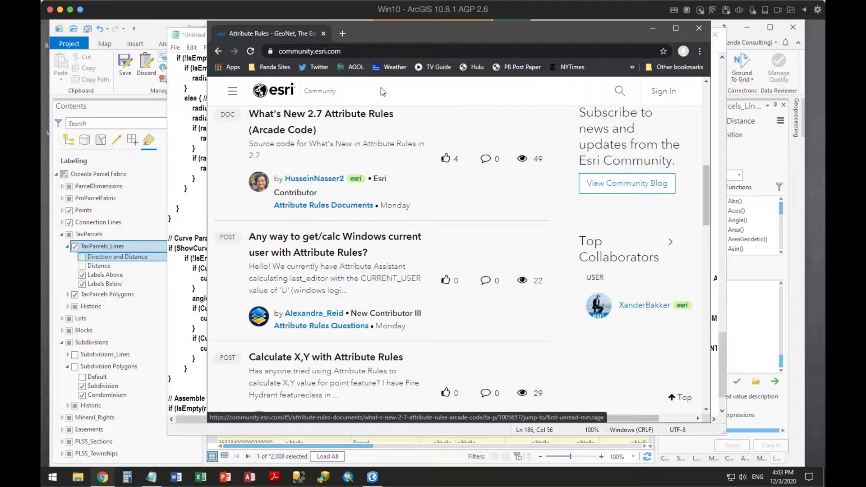
Step: Close the community page and the untitled Notepad document without saving it, returning to ArcGIS Pro
{"action": "left_click", "coordinate": [323, 33]}
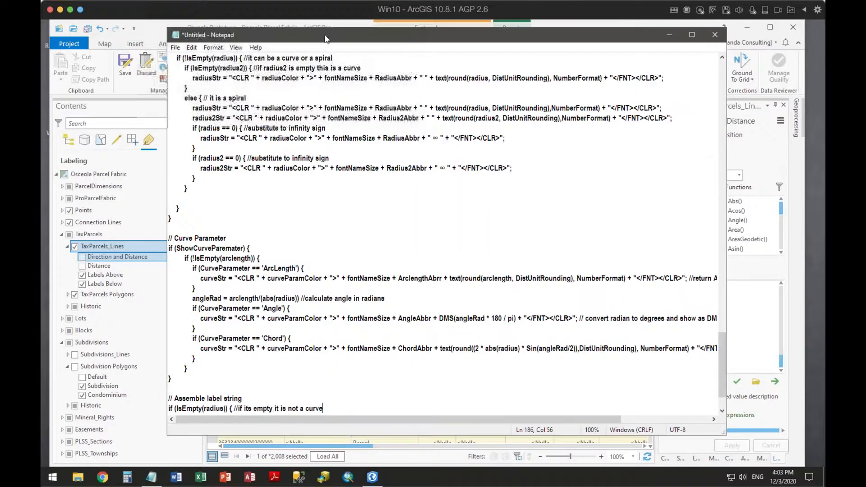
{"action": "left_click", "coordinate": [714, 36]}
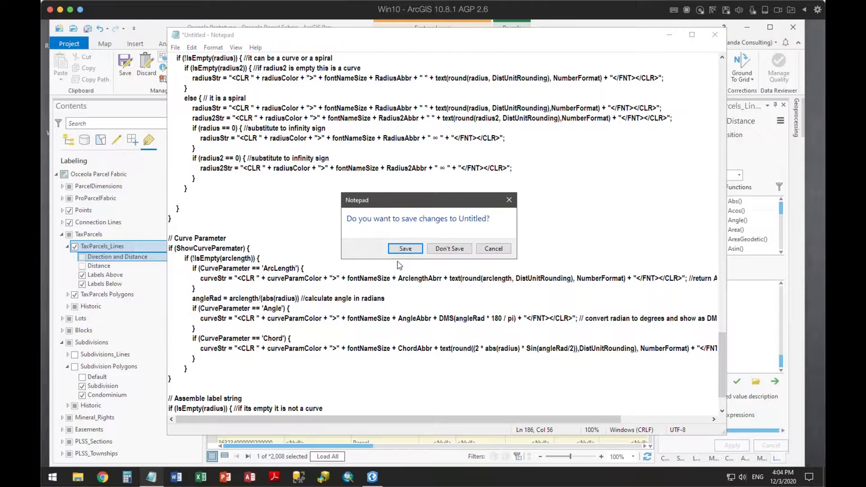
{"action": "left_click", "coordinate": [446, 251]}
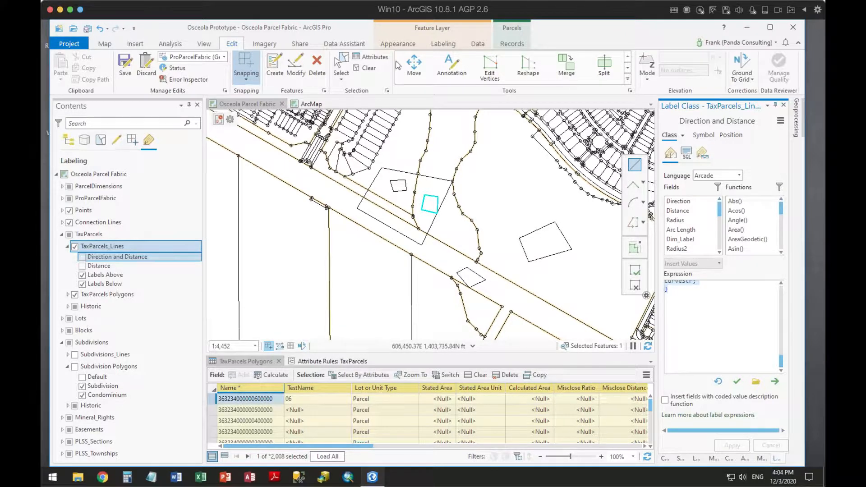
Step: Collapse the TaxParcels_Lines label classes and open the attribute rules of the TaxParcels Polygons layer
{"action": "left_click", "coordinate": [68, 246]}
{"action": "left_click", "coordinate": [91, 258], "text": "ctrl"}
{"action": "right_click", "coordinate": [92, 258]}
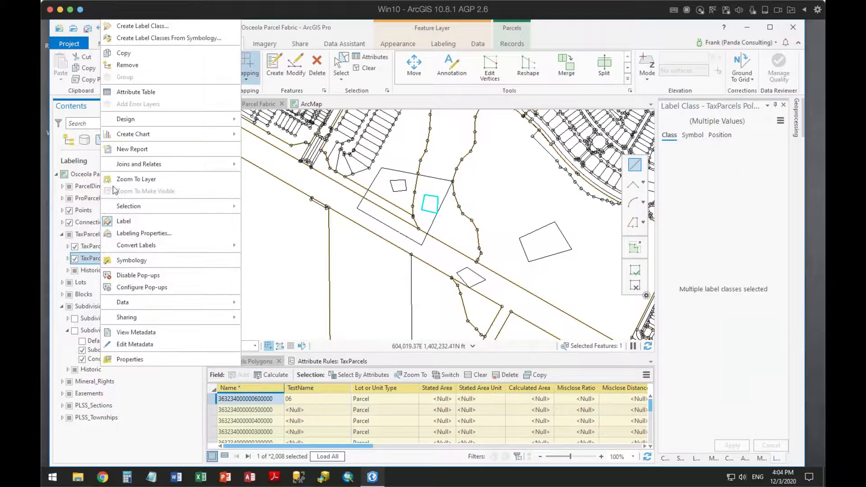
{"action": "mouse_move", "coordinate": [173, 119]}
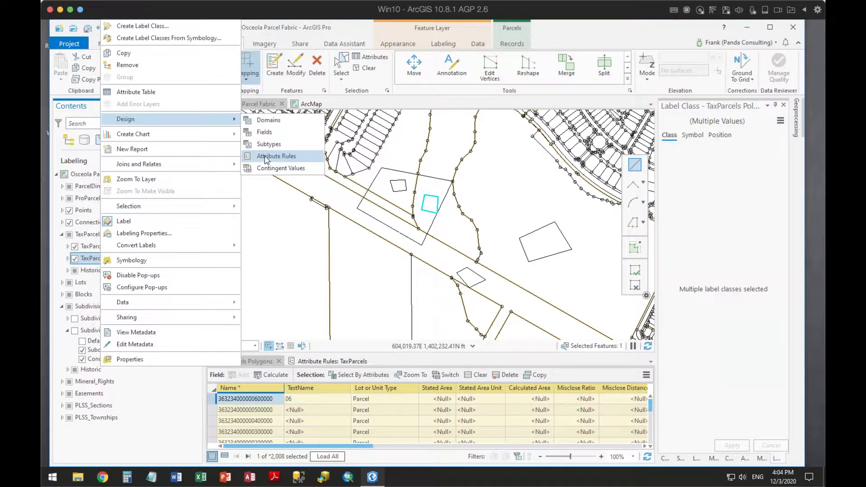
{"action": "left_click", "coordinate": [275, 156]}
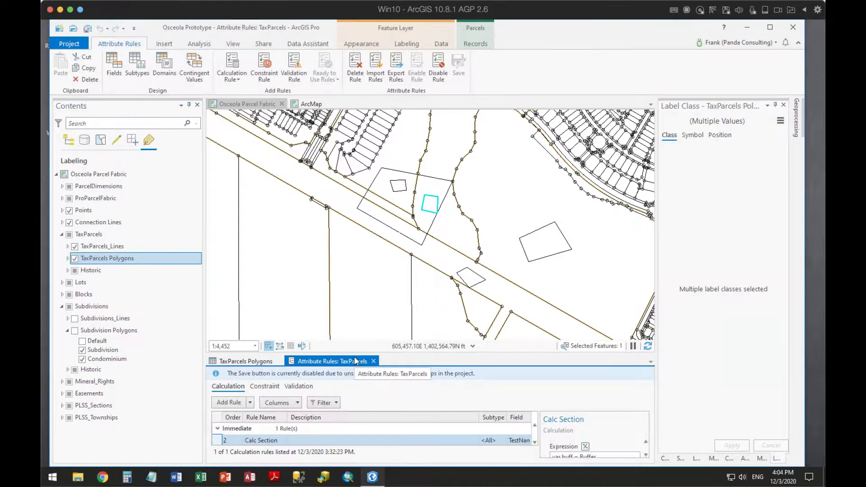
Step: Enlarge the attribute rules view and examine the Calc Section rule's triggers and execution options, plus the constraint rules
{"action": "left_click_drag", "start_coordinate": [389, 354], "coordinate": [388, 233]}
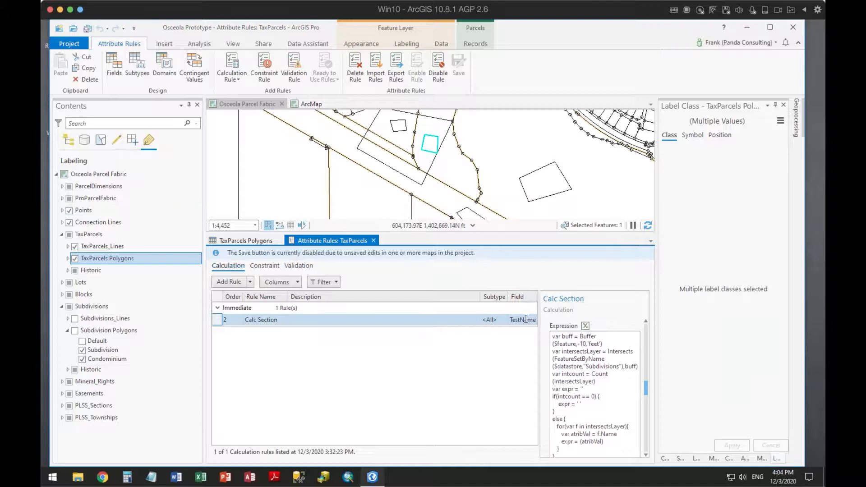
{"action": "scroll", "coordinate": [613, 378], "scroll_direction": "down", "scroll_amount": 5}
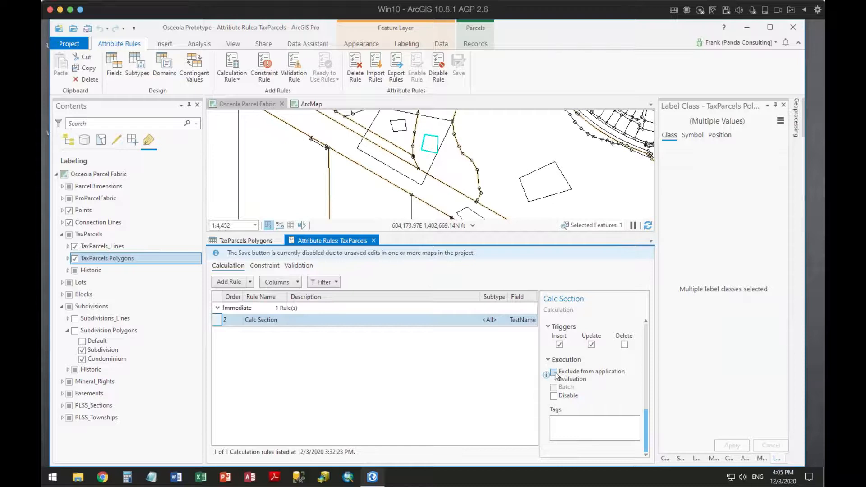
{"action": "mouse_move", "coordinate": [548, 376]}
{"action": "left_click", "coordinate": [264, 265]}
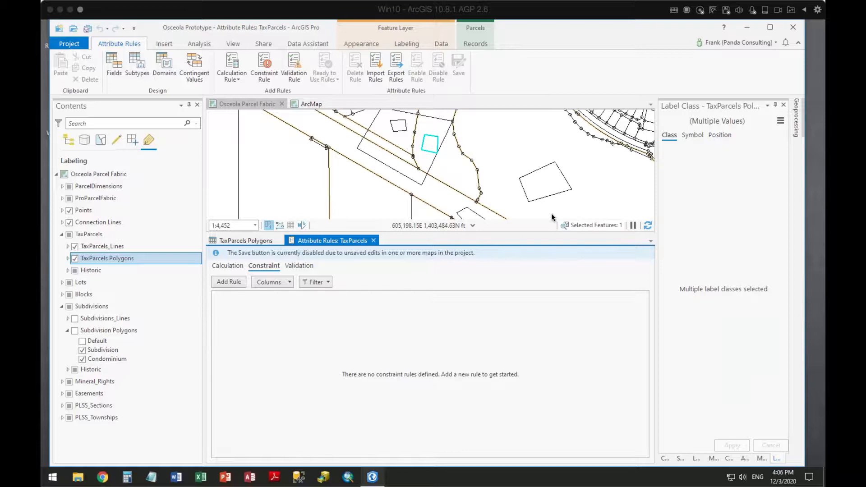
Step: Add a constraint rule to the TaxParcels attribute rules and name it "Must have Name Value"
{"action": "left_click", "coordinate": [226, 285]}
{"action": "left_click", "coordinate": [612, 328]}
{"action": "left_click_drag", "start_coordinate": [614, 331], "coordinate": [575, 328]}
{"action": "type", "text": "Must "}
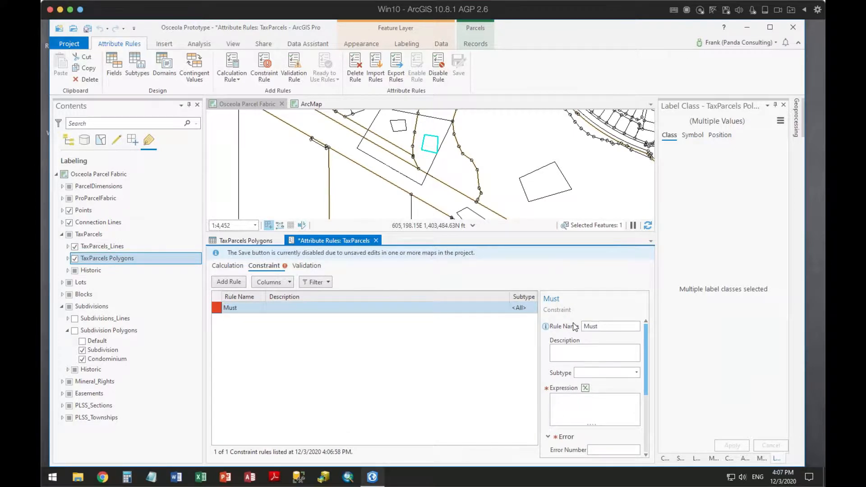
{"action": "type", "text": "hace Nam"}
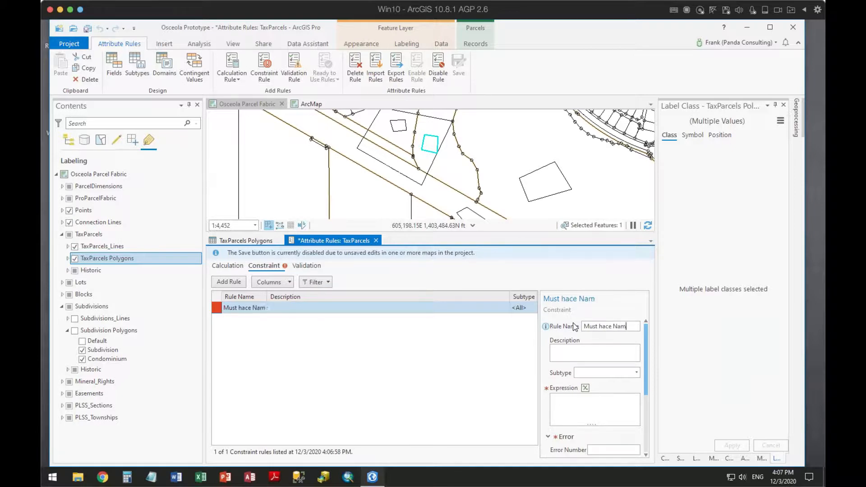
{"action": "type", "text": "e Value"}
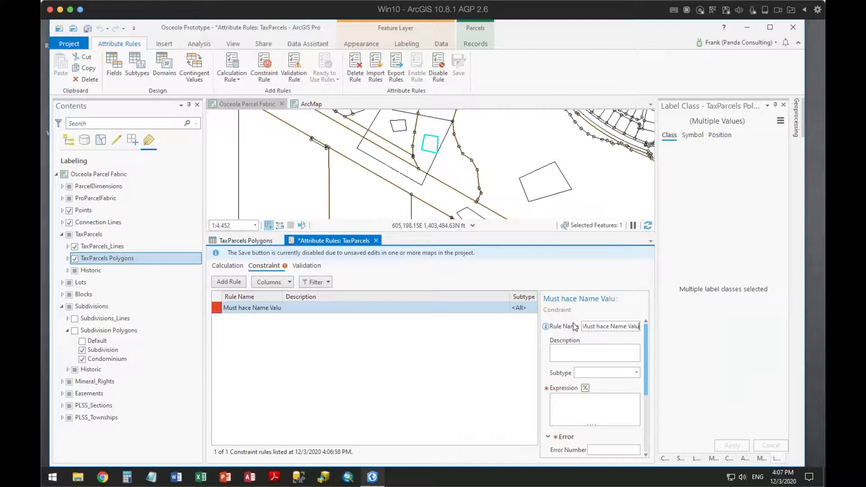
{"action": "key", "text": "Left"}
{"action": "key", "text": "Left"}
{"action": "key", "text": "Left"}
{"action": "key", "text": "Left"}
{"action": "key", "text": "Left"}
{"action": "key", "text": "Left"}
{"action": "key", "text": "Left"}
{"action": "key", "text": "Left"}
{"action": "key", "text": "Left"}
{"action": "key", "text": "Left"}
{"action": "key", "text": "Left"}
{"action": "key", "text": "Left"}
{"action": "key", "text": "Left"}
{"action": "key", "text": "Delete"}
{"action": "type", "text": "v"}
Step: Open an enlarged expression editor for the constraint rule and write the first line: var isNull = isEmpty($feature.Name)
{"action": "scroll", "coordinate": [647, 381], "scroll_direction": "down", "scroll_amount": 1}
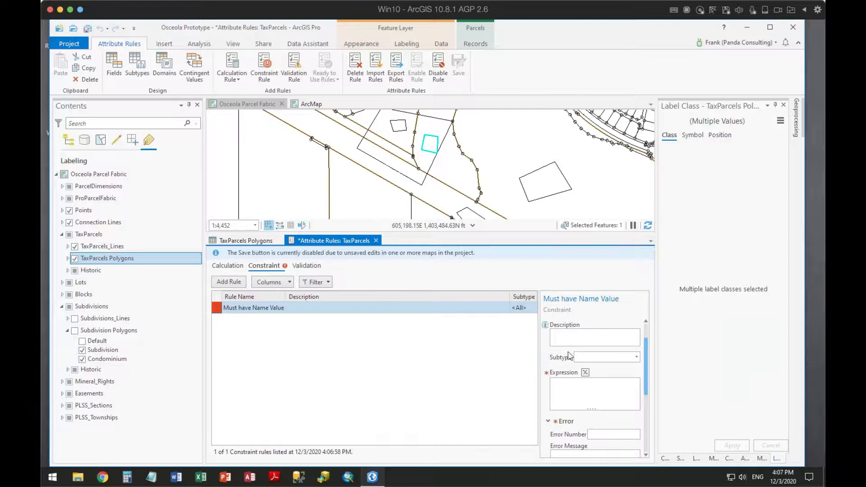
{"action": "left_click", "coordinate": [586, 372]}
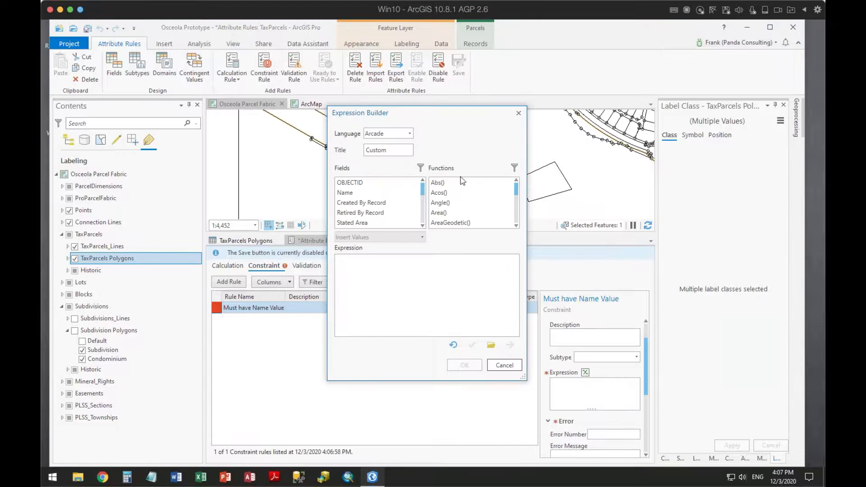
{"action": "left_click_drag", "start_coordinate": [464, 113], "coordinate": [409, 110]}
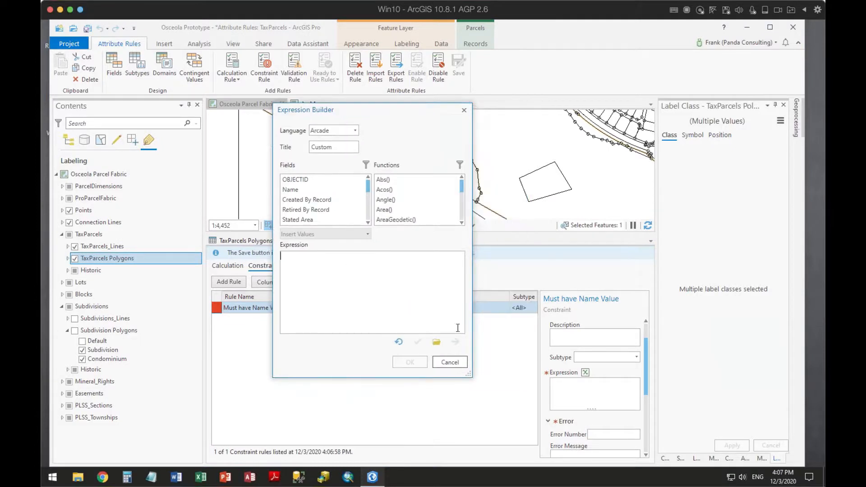
{"action": "left_click_drag", "start_coordinate": [470, 375], "coordinate": [634, 436]}
{"action": "left_click", "coordinate": [334, 307]}
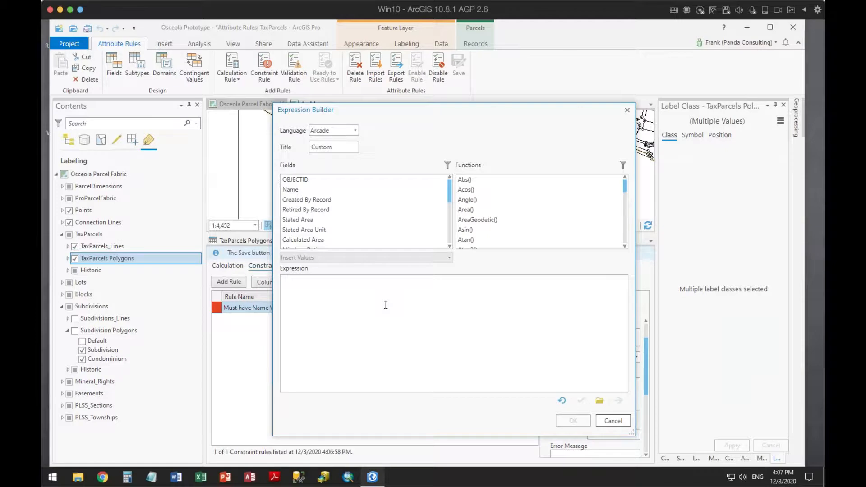
{"action": "type", "text": "var isNull = is"}
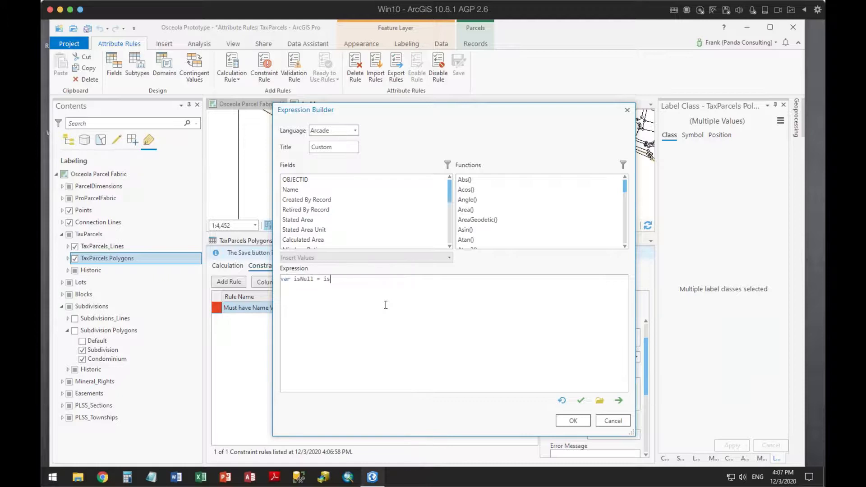
{"action": "type", "text": "Empty($feature.Name)"}
{"action": "key", "text": "Return"}
Step: Add the second Arcade line to the expression: var value = IIF(isNull == True, Null, $feature.Name)
{"action": "type", "text": "c"}
{"action": "key", "text": "BackSpace"}
{"action": "type", "text": "var value = IIf"}
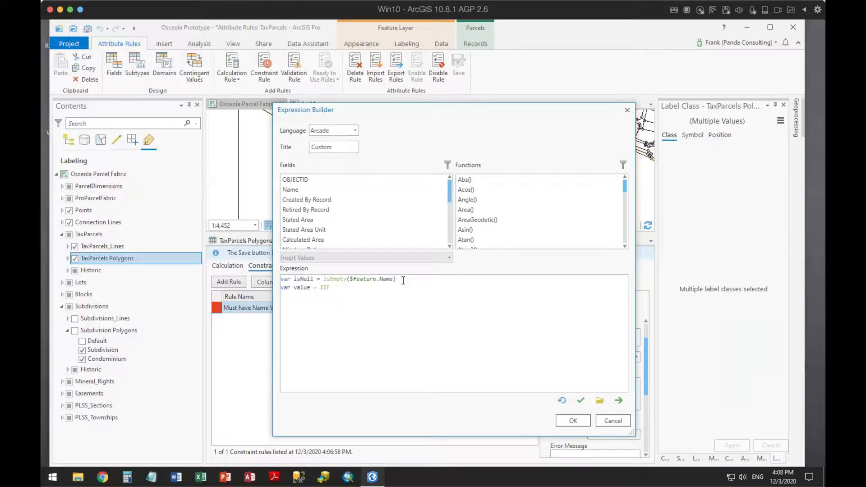
{"action": "type", "text": "(isNull == True"}
{"action": "key", "text": "BackSpace"}
{"action": "key", "text": "BackSpace"}
{"action": "type", "text": ","}
{"action": "type", "text": "NULL"}
{"action": "key", "text": "BackSpace"}
{"action": "key", "text": "BackSpace"}
{"action": "key", "text": "BackSpace"}
{"action": "type", "text": "ull,"}
{"action": "type", "text": "$"}
{"action": "type", "text": "f"}
{"action": "type", "text": "eature"}
{"action": "type", "text": ".Name) "}
Step: Finish the expression with the line "return value", verify it and accept it for the constraint rule
{"action": "type", "text": "ret"}
{"action": "type", "text": "urn"}
{"action": "type", "text": " value"}
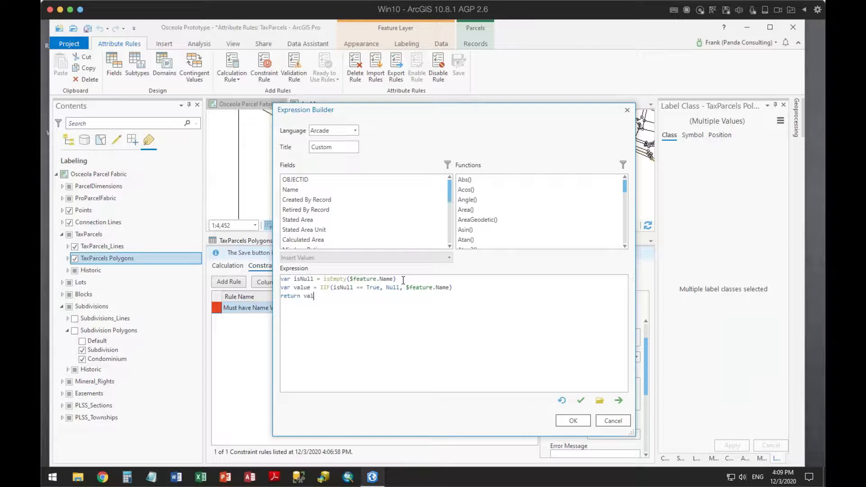
{"action": "left_click", "coordinate": [580, 401]}
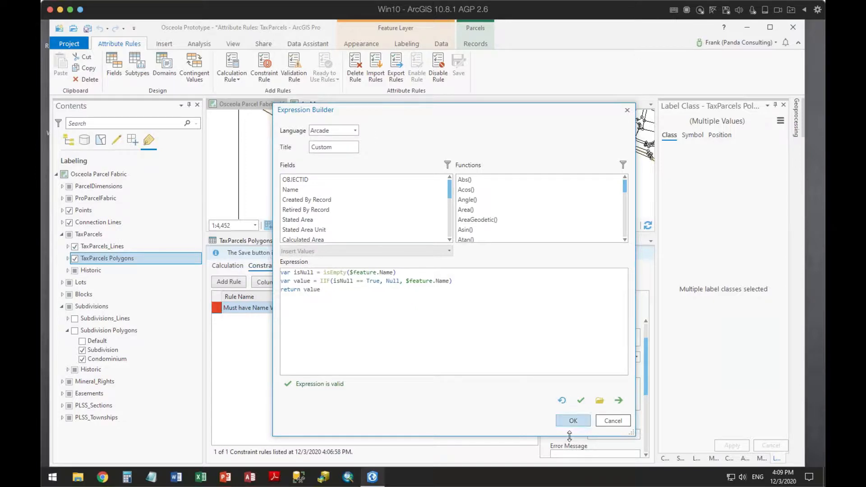
{"action": "left_click", "coordinate": [573, 420]}
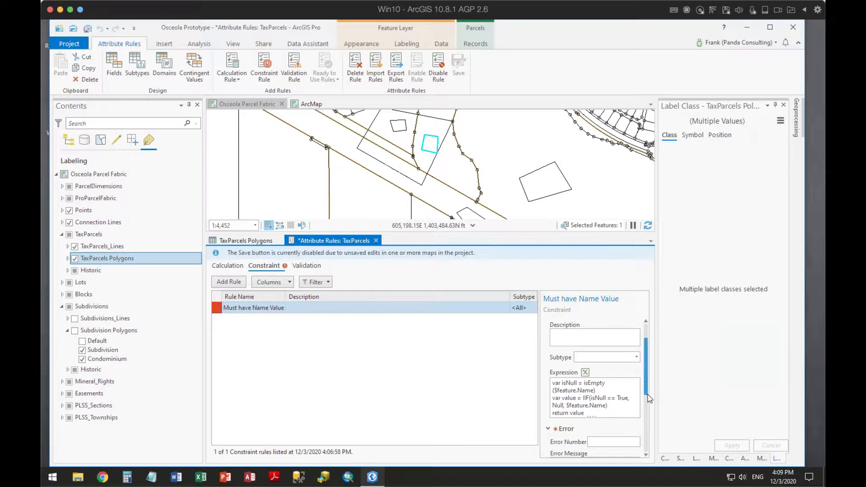
Step: Give the constraint rule error number 1 and error message "This is BAD", and enable the Insert and Update triggers
{"action": "left_click_drag", "start_coordinate": [648, 379], "coordinate": [652, 448]}
{"action": "left_click", "coordinate": [601, 340]}
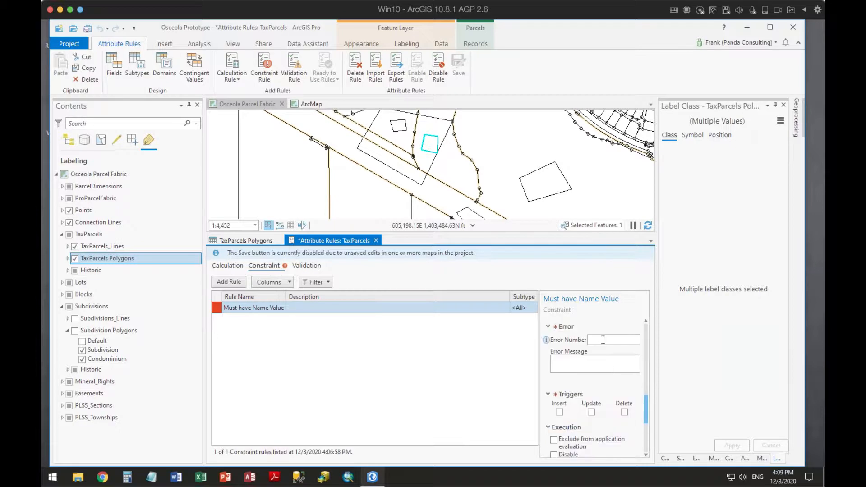
{"action": "type", "text": "1"}
{"action": "left_click", "coordinate": [592, 365]}
{"action": "type", "text": "This is BAD"}
{"action": "left_click", "coordinate": [560, 412]}
{"action": "left_click", "coordinate": [592, 412]}
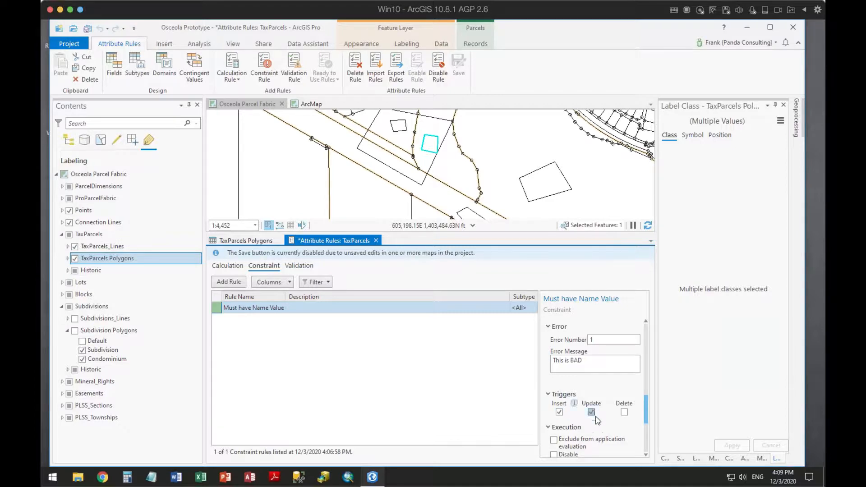
{"action": "left_click_drag", "start_coordinate": [648, 416], "coordinate": [648, 427]}
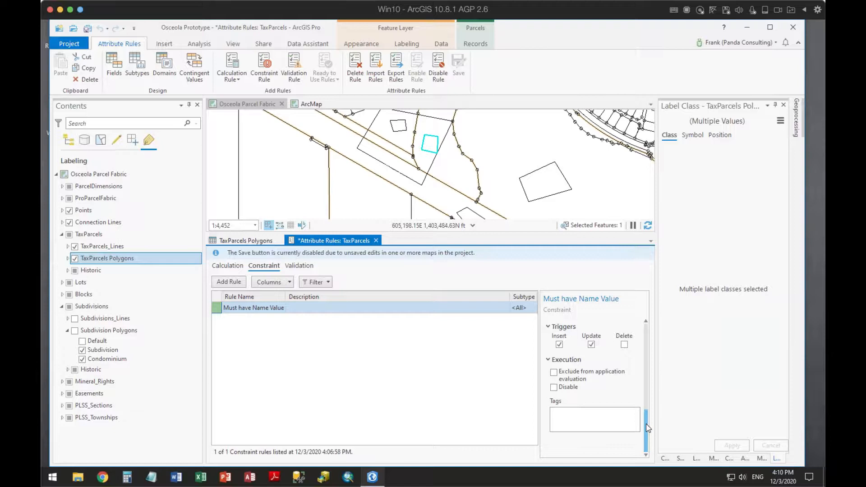
Step: Discard the pending map edits and return to the TaxParcels attribute rules
{"action": "left_click", "coordinate": [246, 240]}
{"action": "left_click", "coordinate": [147, 66]}
{"action": "left_click", "coordinate": [435, 258]}
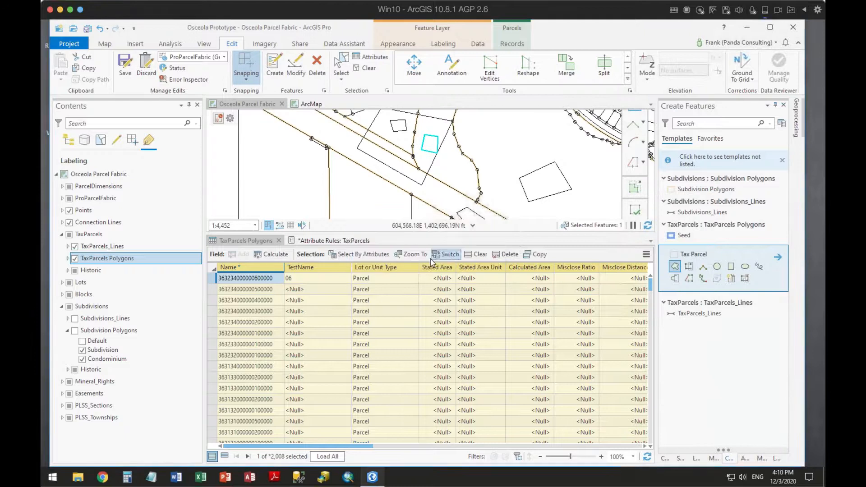
{"action": "left_click", "coordinate": [324, 242]}
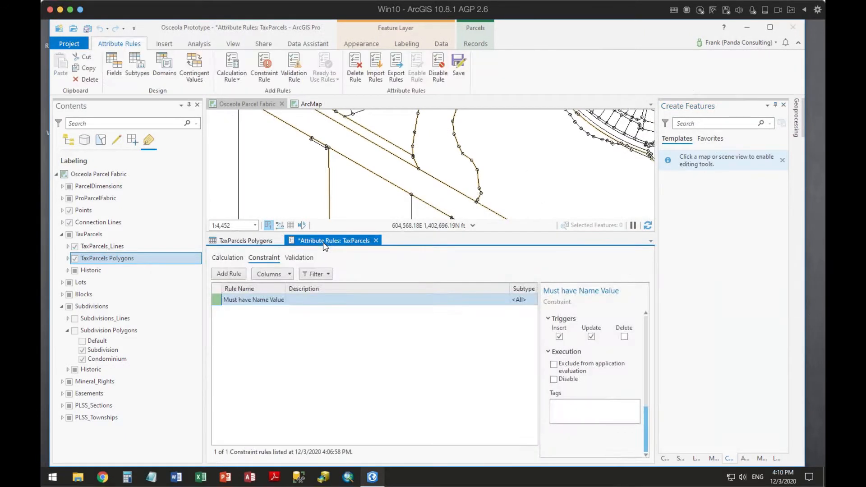
Step: Save the Must have Name Value rule and look over the calculation and constraint rules
{"action": "left_click", "coordinate": [459, 63]}
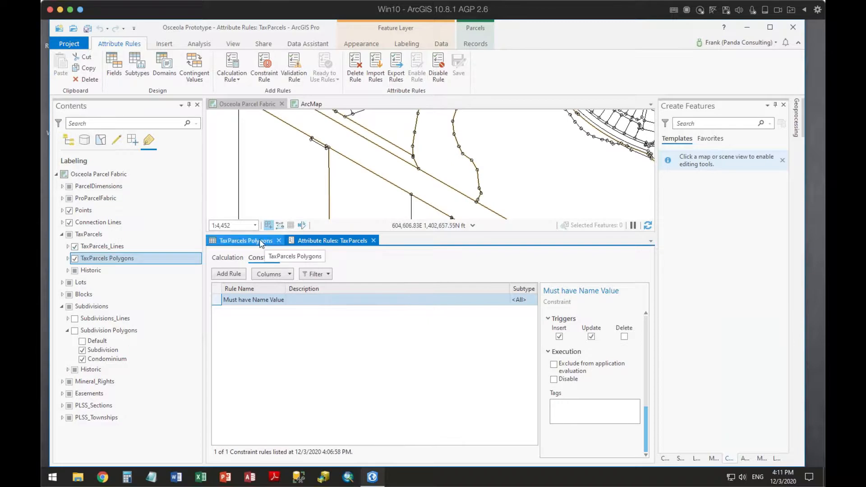
{"action": "left_click", "coordinate": [232, 258]}
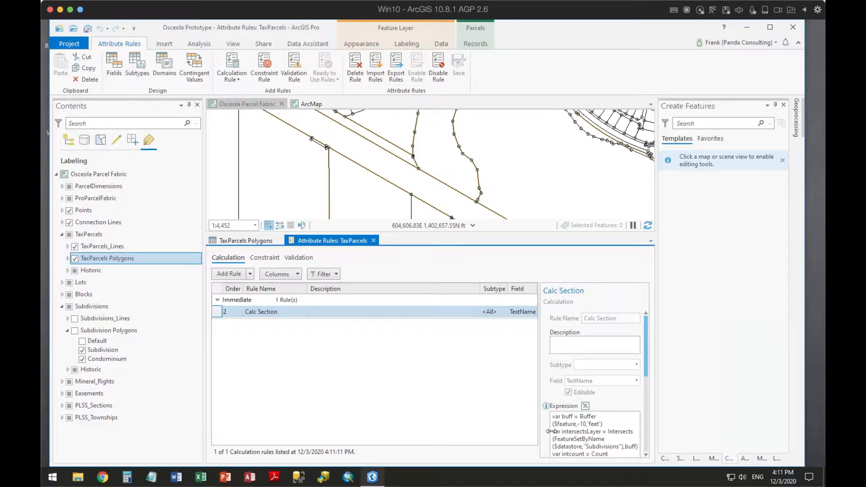
{"action": "left_click", "coordinate": [266, 260]}
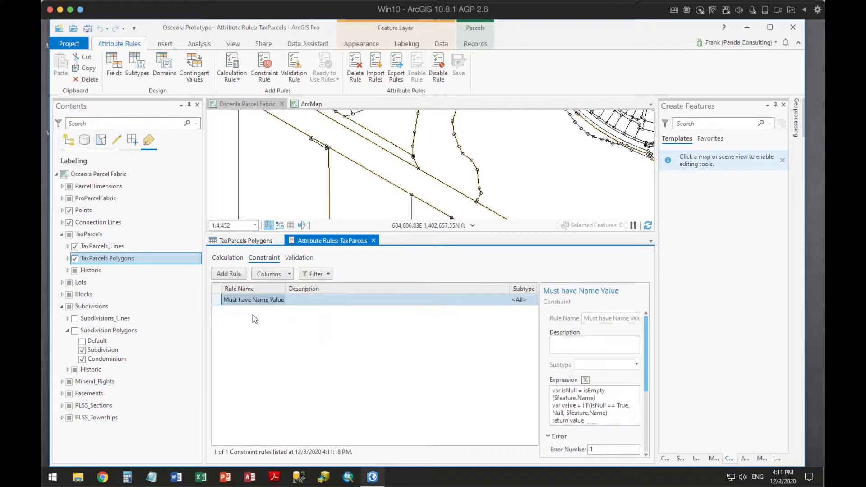
Step: Try to create an unnamed four-sided parcel in the open map area with the Tax Parcel template, and cancel the sketch
{"action": "left_click", "coordinate": [260, 242]}
{"action": "left_click", "coordinate": [694, 254]}
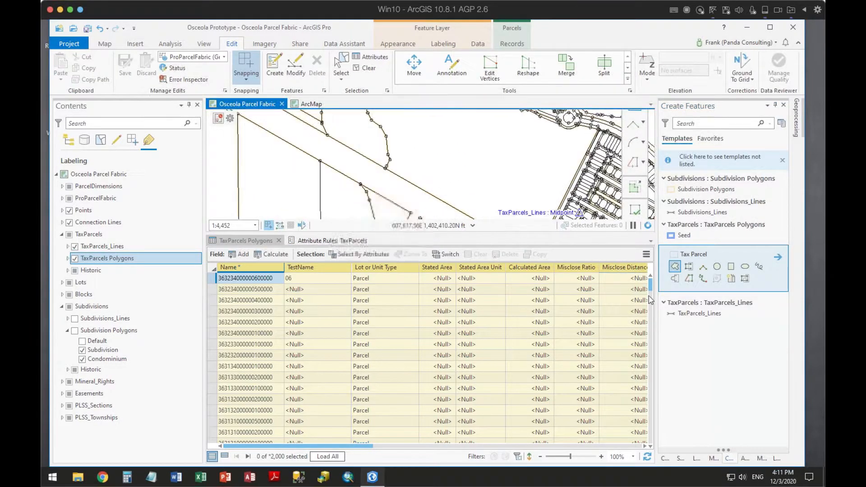
{"action": "left_click", "coordinate": [729, 459]}
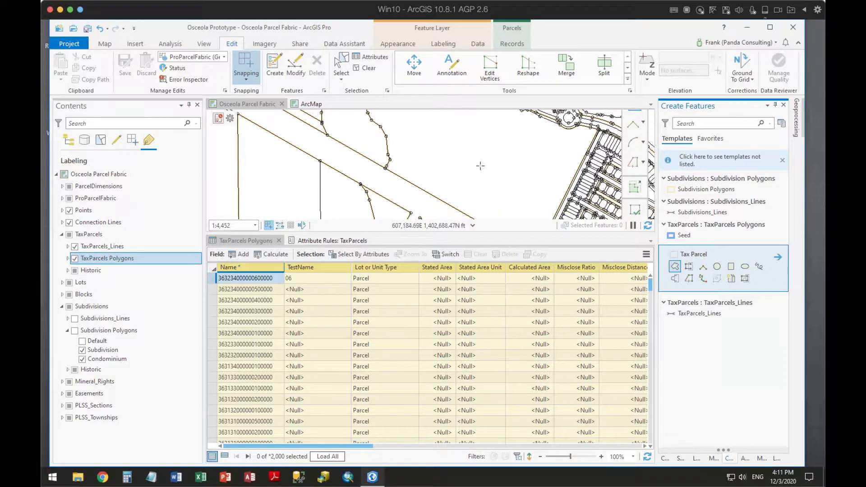
{"action": "left_click", "coordinate": [451, 176]}
{"action": "left_click", "coordinate": [434, 141]}
{"action": "left_click", "coordinate": [483, 115]}
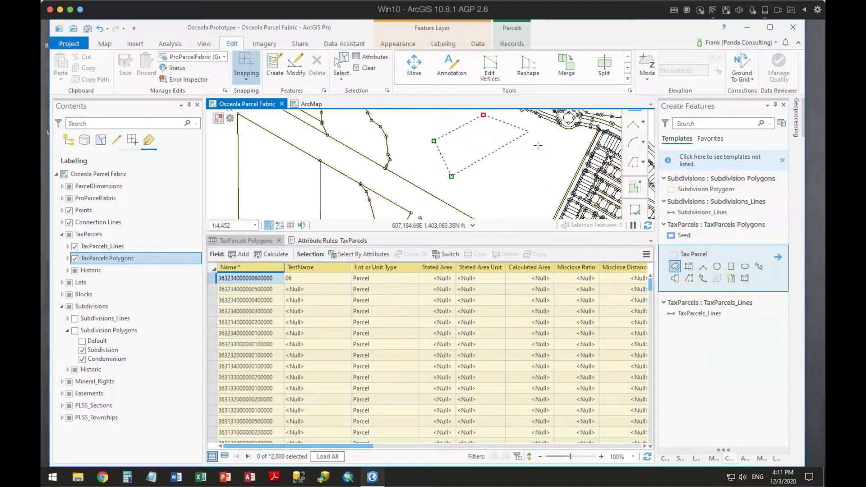
{"action": "double_click", "coordinate": [536, 146]}
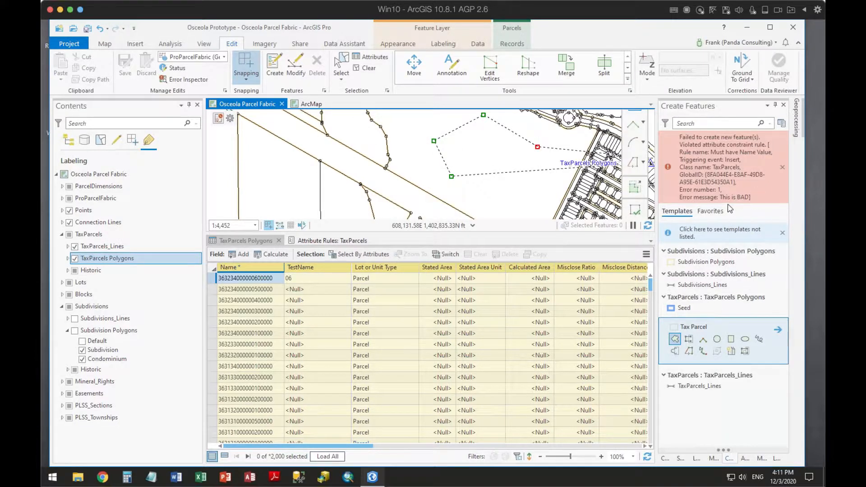
{"action": "left_click", "coordinate": [745, 200]}
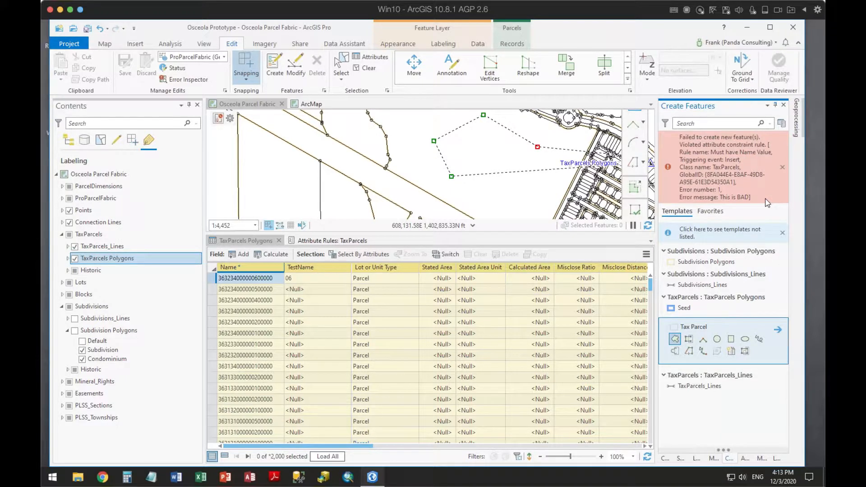
{"action": "right_click", "coordinate": [497, 163]}
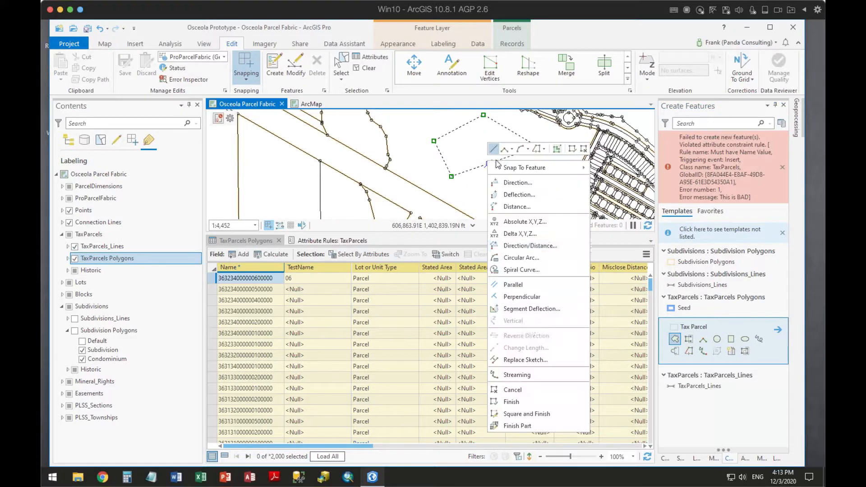
{"action": "left_click", "coordinate": [509, 391]}
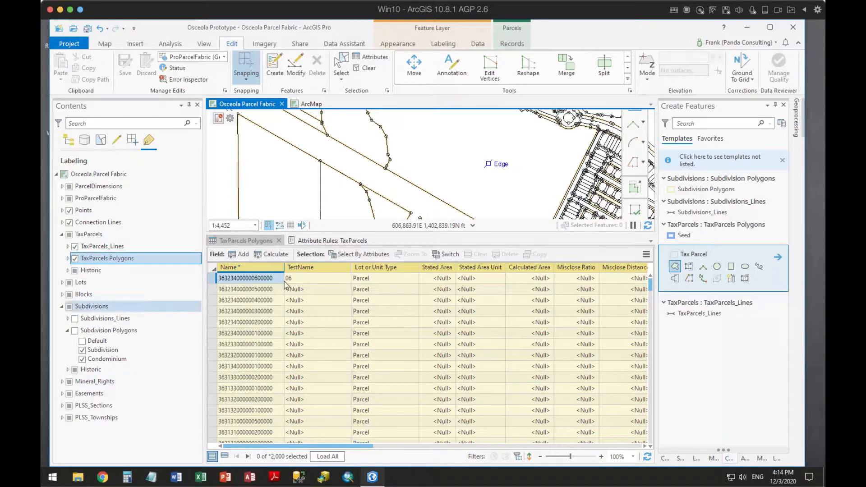
Step: Review the Calc Section calculation rule and the Must have Name Value rule's expression, error and trigger settings
{"action": "left_click", "coordinate": [325, 242]}
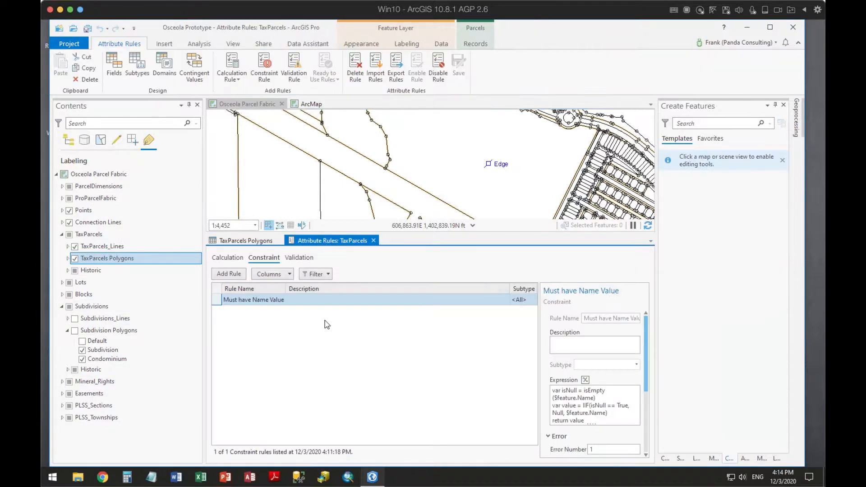
{"action": "left_click", "coordinate": [229, 261]}
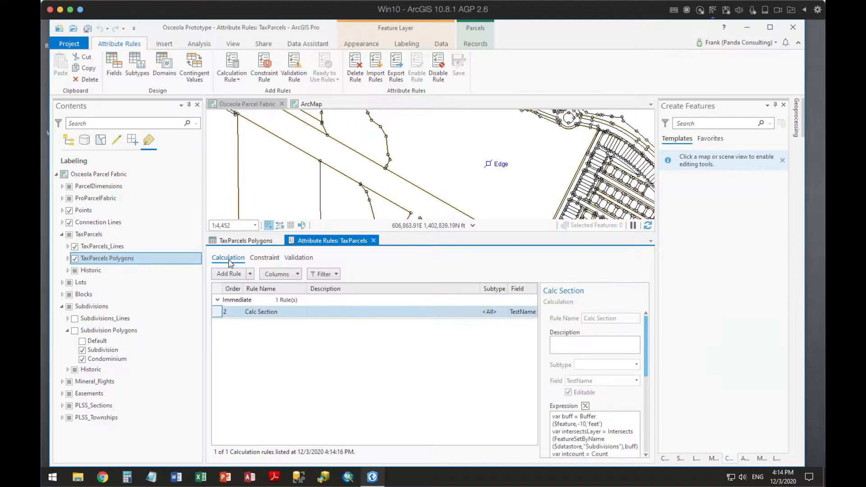
{"action": "left_click", "coordinate": [269, 260]}
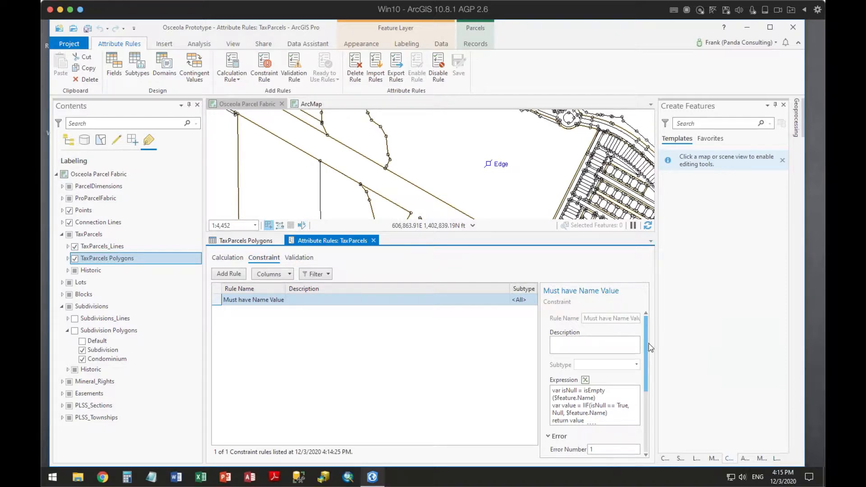
{"action": "left_click_drag", "start_coordinate": [647, 345], "coordinate": [648, 439]}
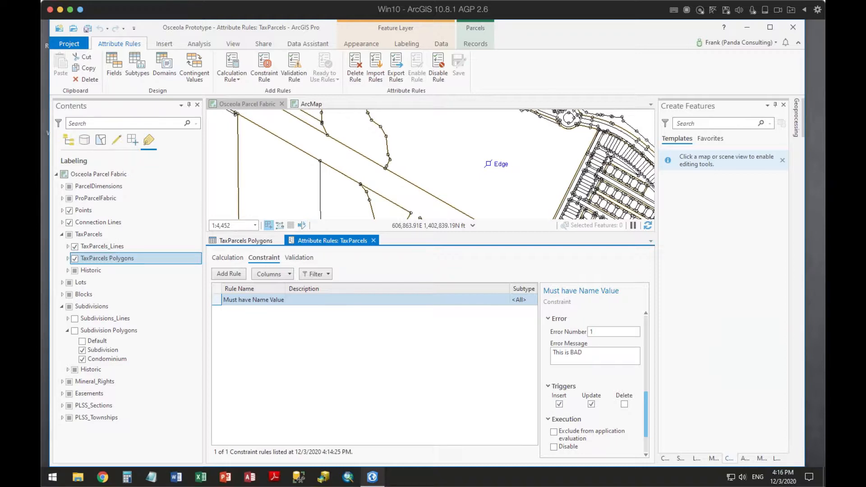
Step: Delete the Must have Name Value constraint rule from TaxParcels and save the attribute rules
{"action": "left_click", "coordinate": [356, 68]}
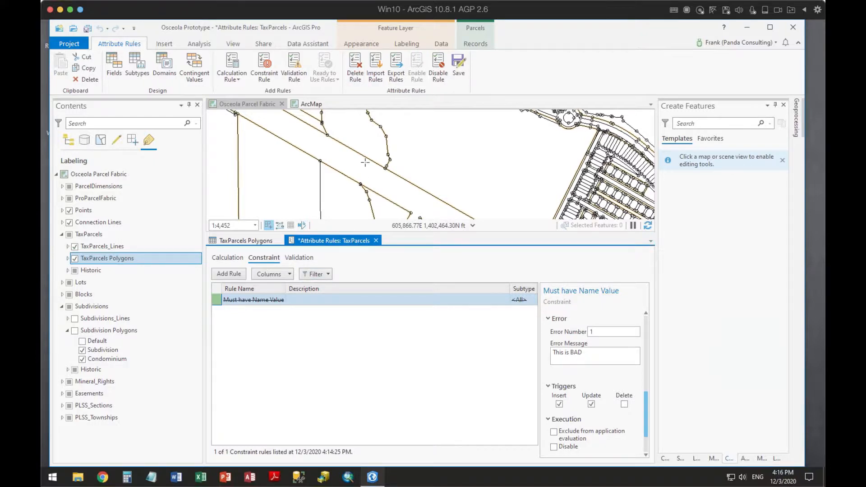
{"action": "left_click", "coordinate": [458, 67]}
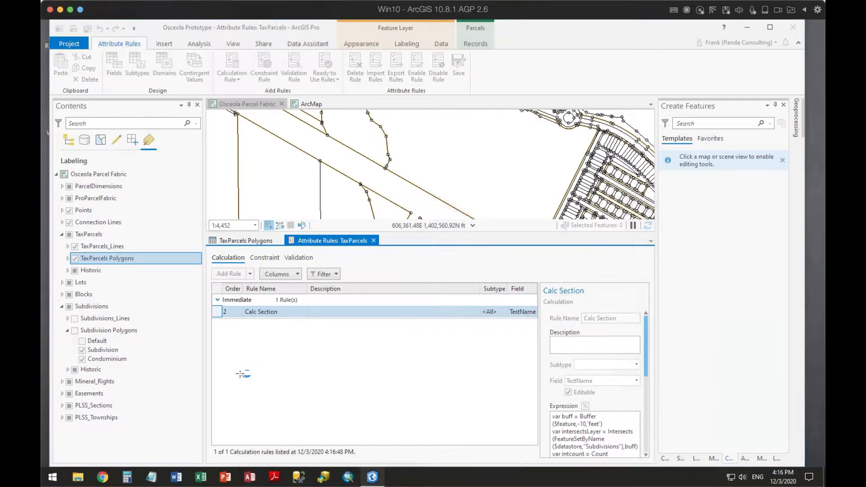
Step: Add a TaxParcels calculation rule named Set Name to Upper that applies to the Name field
{"action": "left_click", "coordinate": [229, 274]}
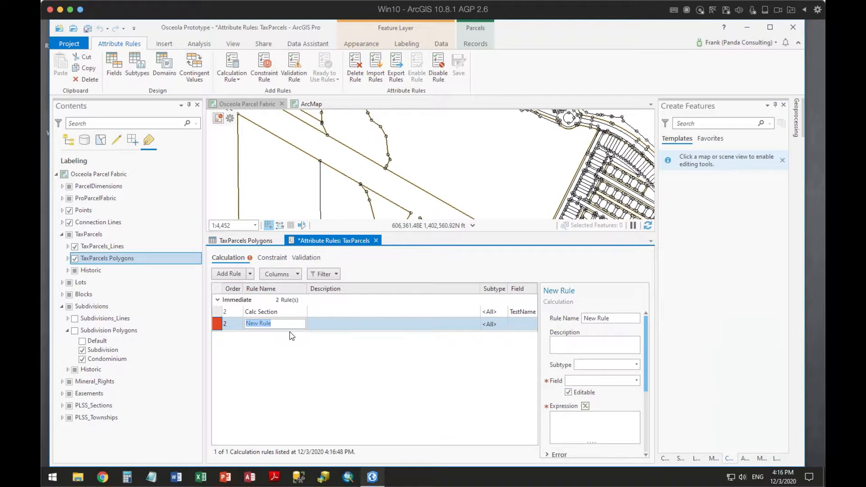
{"action": "type", "text": "Set Nam"}
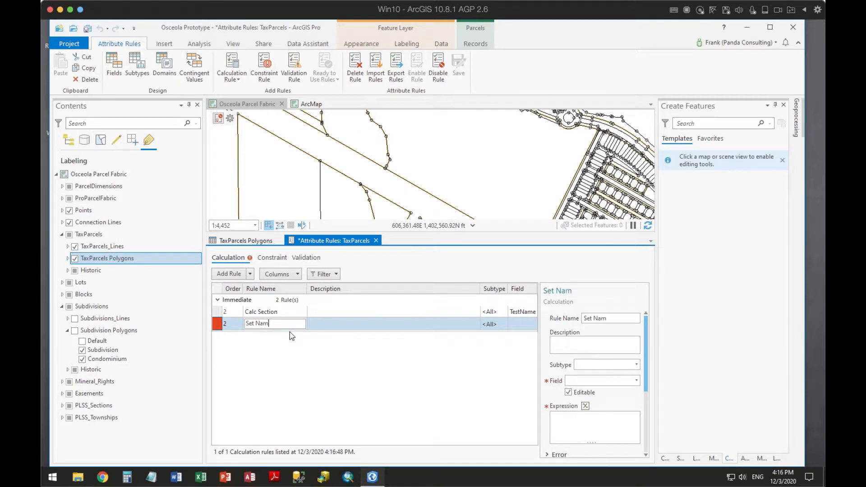
{"action": "type", "text": "e to Upper"}
{"action": "left_click", "coordinate": [637, 382]}
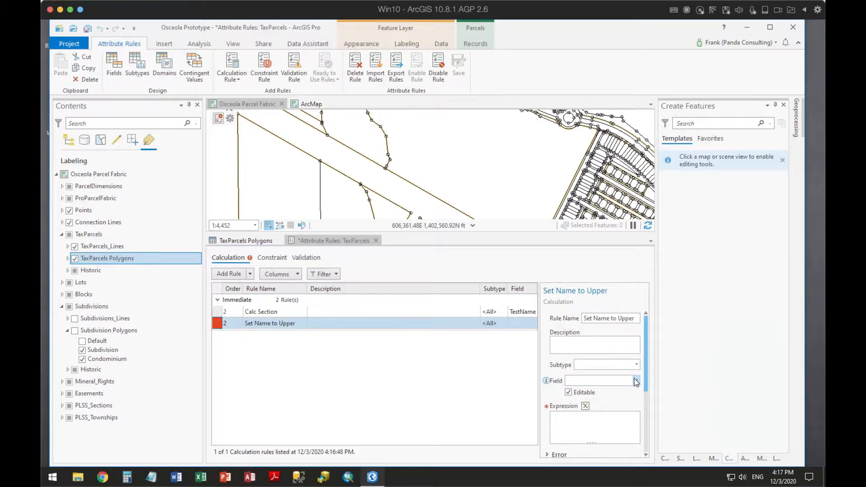
{"action": "left_click", "coordinate": [580, 243]}
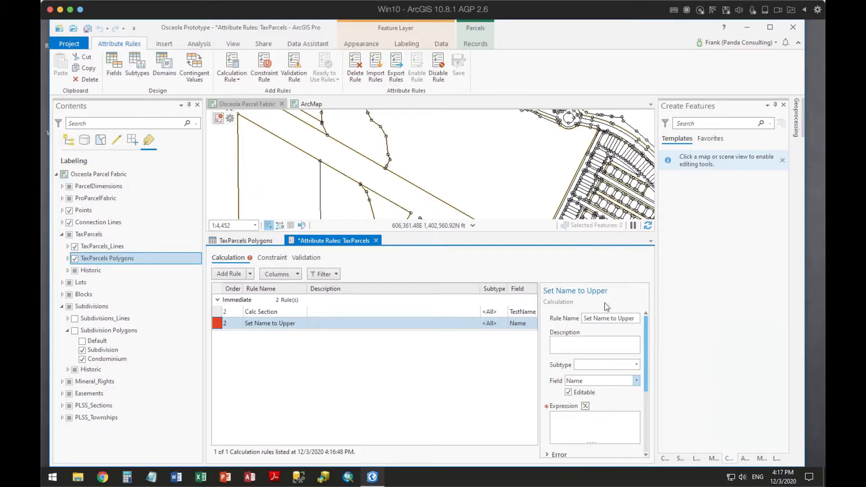
Step: Build and validate the Arcade expression upper($feature.Name) for the Set Name to Upper rule
{"action": "left_click", "coordinate": [586, 406]}
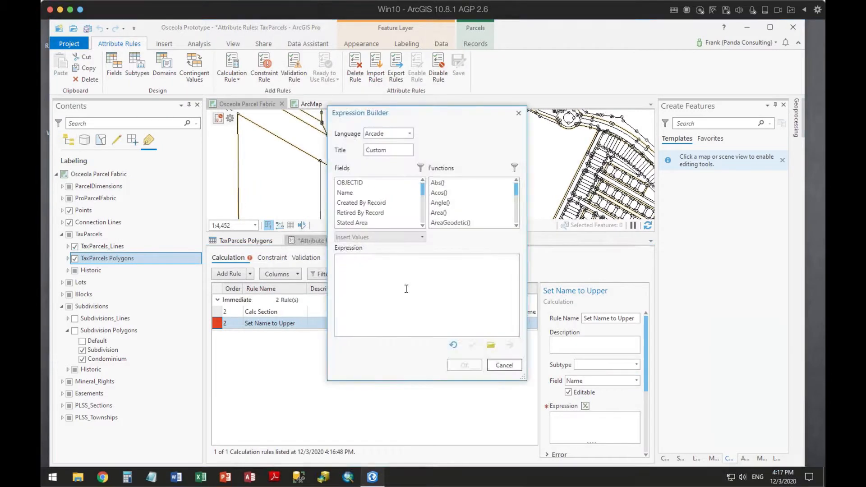
{"action": "left_click", "coordinate": [359, 273]}
{"action": "type", "text": "upper("}
{"action": "double_click", "coordinate": [346, 192]}
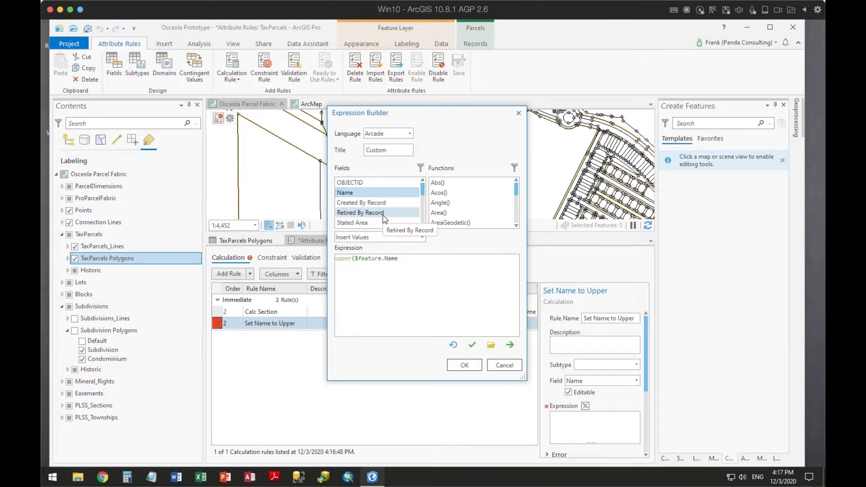
{"action": "left_click", "coordinate": [412, 259]}
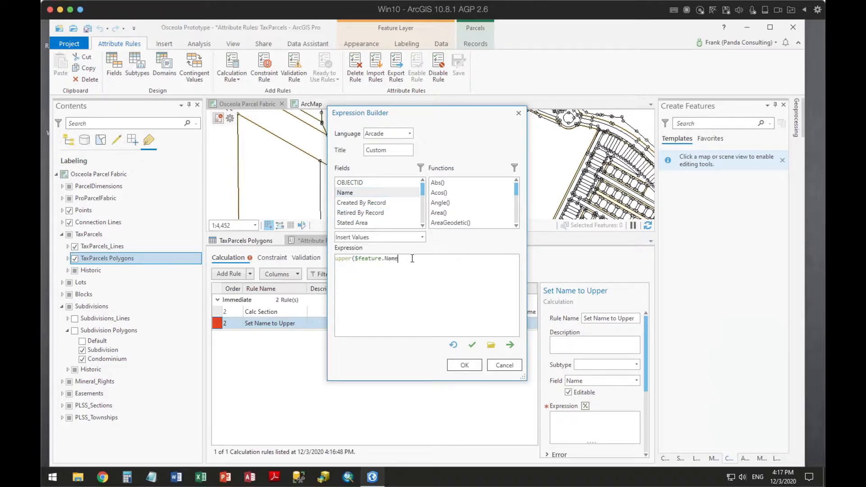
{"action": "type", "text": ")"}
{"action": "left_click", "coordinate": [471, 346]}
{"action": "left_click", "coordinate": [465, 365]}
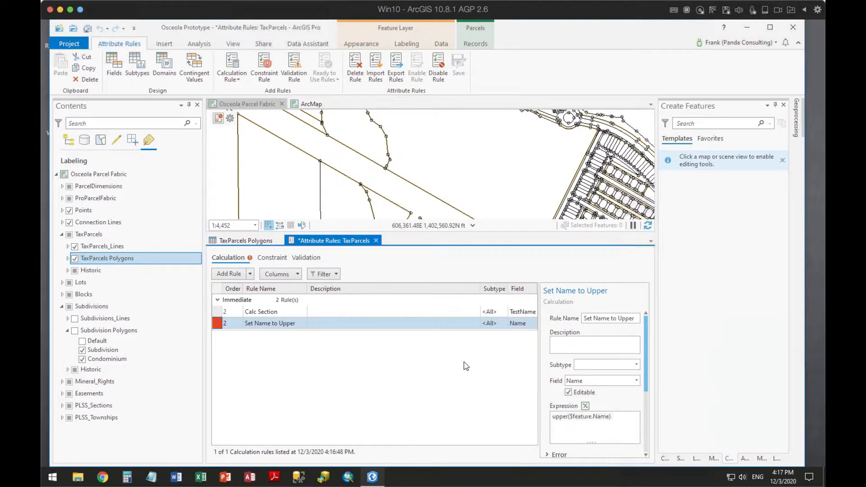
Step: Set the Set Name to Upper rule to trigger on Insert and Update, and save the attribute rules
{"action": "scroll", "coordinate": [619, 361], "scroll_direction": "down", "scroll_amount": 5}
{"action": "left_click", "coordinate": [559, 352]}
{"action": "left_click", "coordinate": [591, 352]}
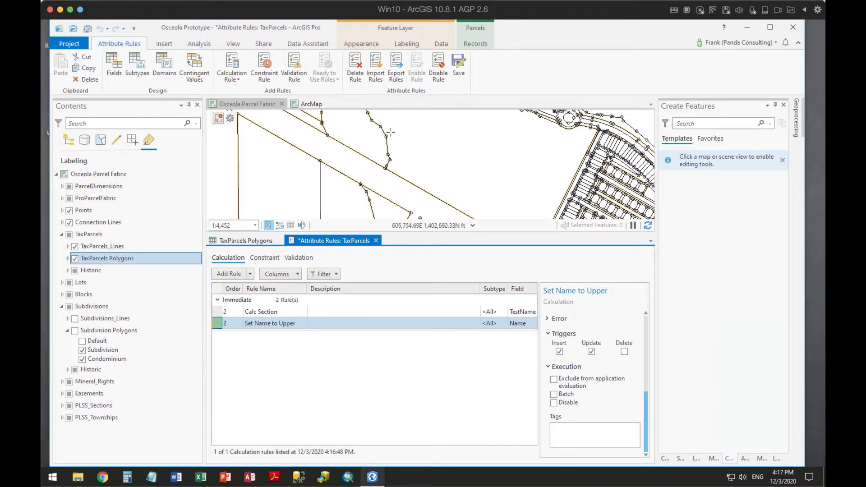
{"action": "left_click", "coordinate": [458, 66]}
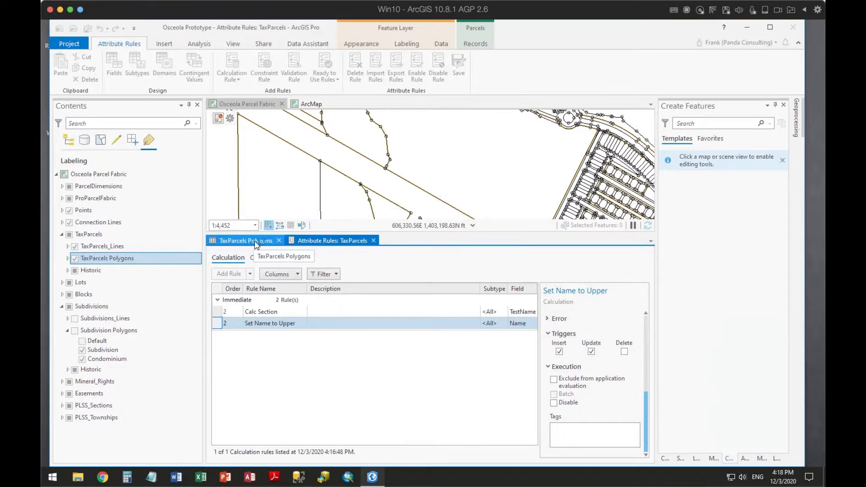
{"action": "left_click", "coordinate": [256, 243]}
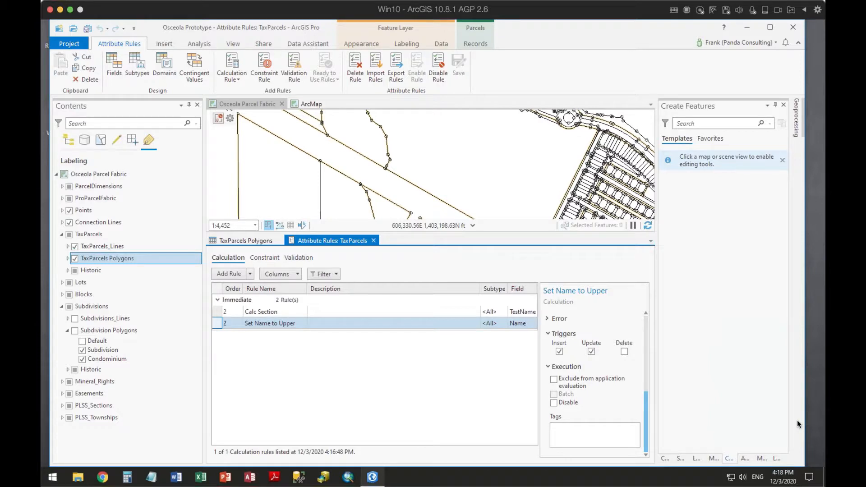
{"action": "left_click", "coordinate": [259, 241]}
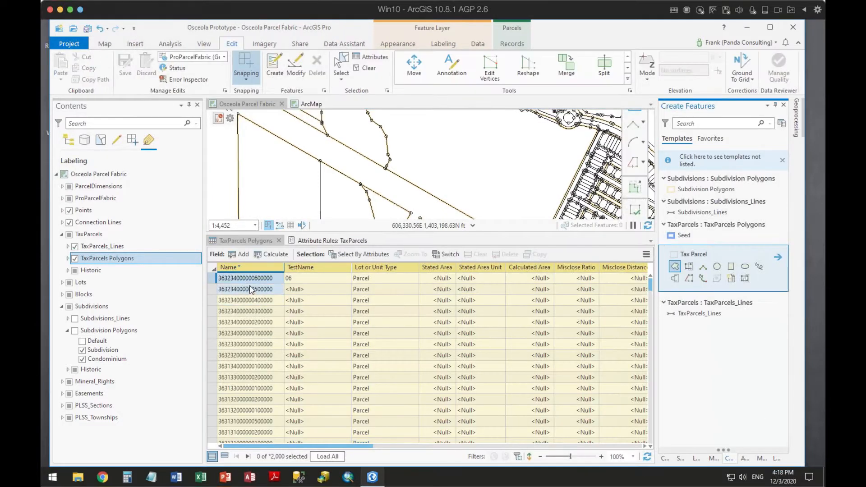
{"action": "left_click", "coordinate": [260, 280]}
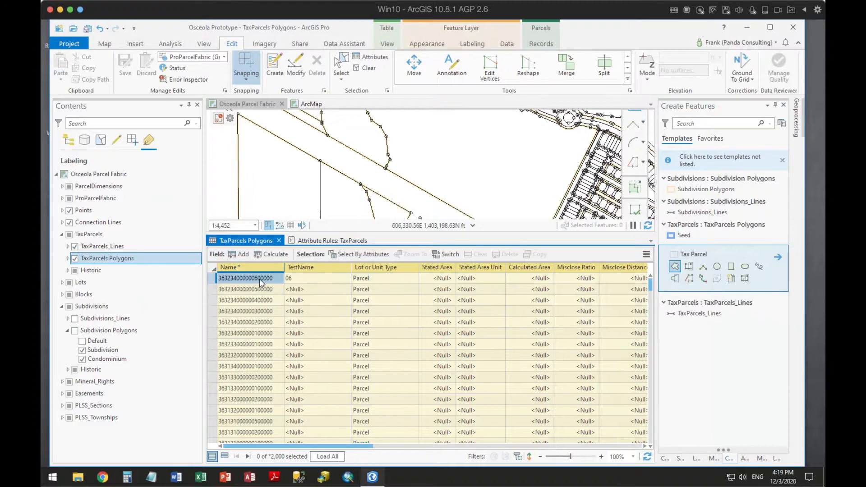
{"action": "left_click", "coordinate": [271, 280]}
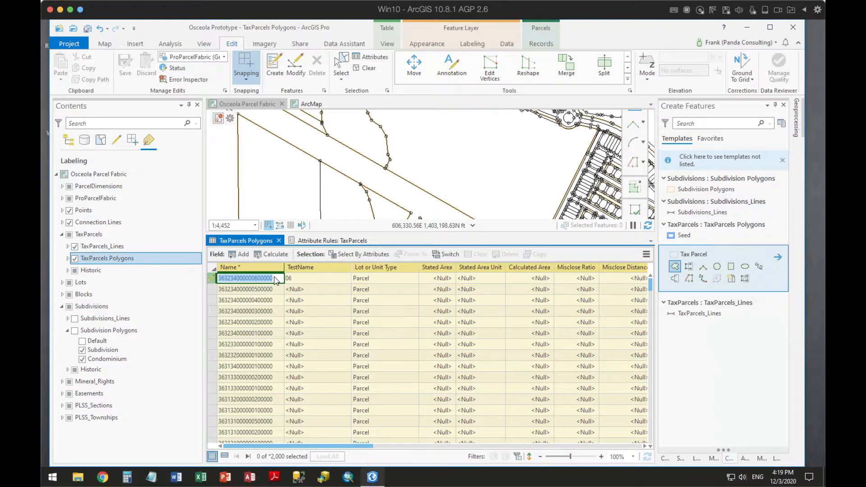
{"action": "type", "text": "ghdy"}
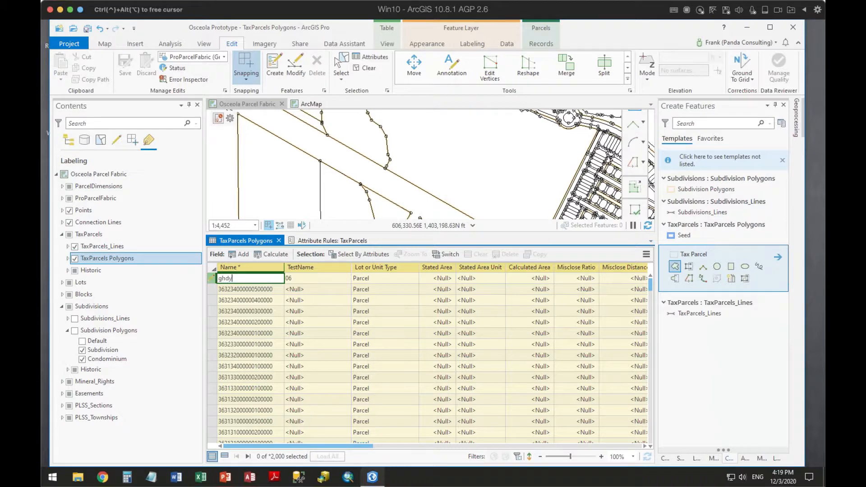
{"action": "type", "text": "tr5689098789739"}
{"action": "key", "text": "Return"}
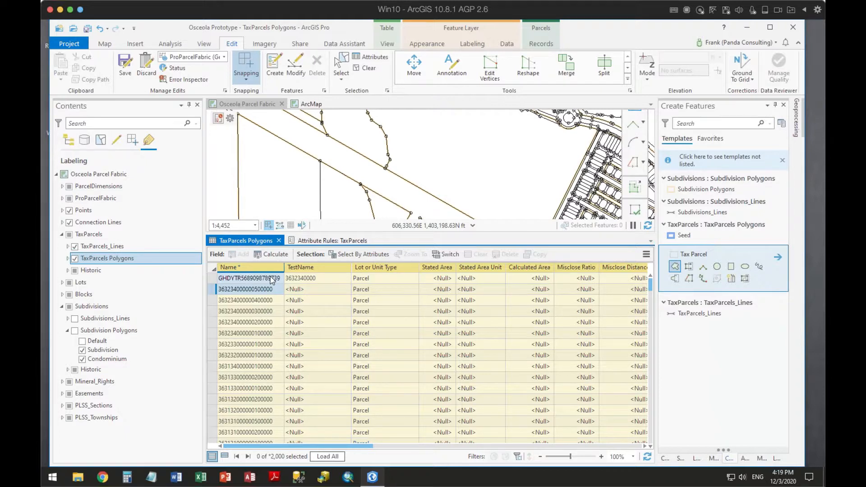
{"action": "key", "text": "Return"}
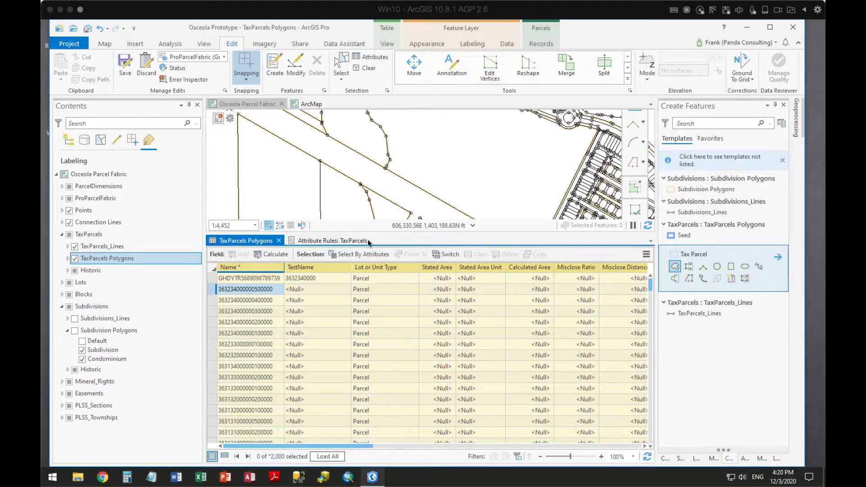
Step: Return to the TaxParcels attribute rules, list the map contents by drawing order, and look over the validation and calculation rules
{"action": "left_click", "coordinate": [328, 242]}
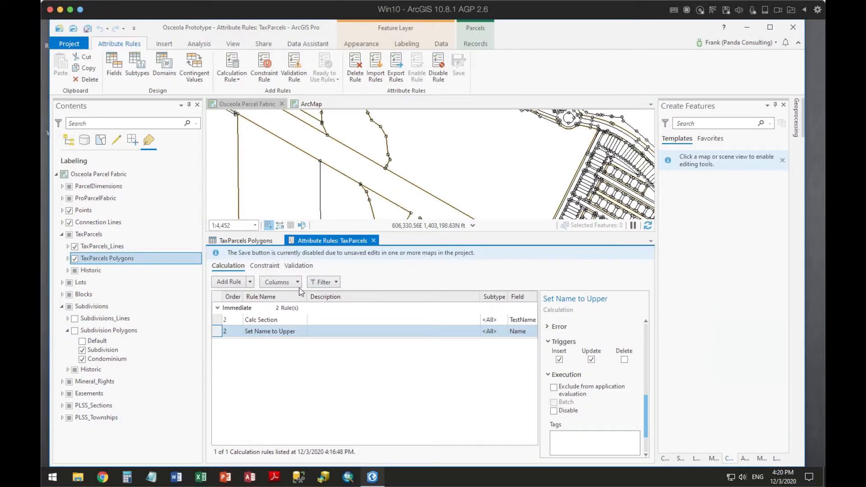
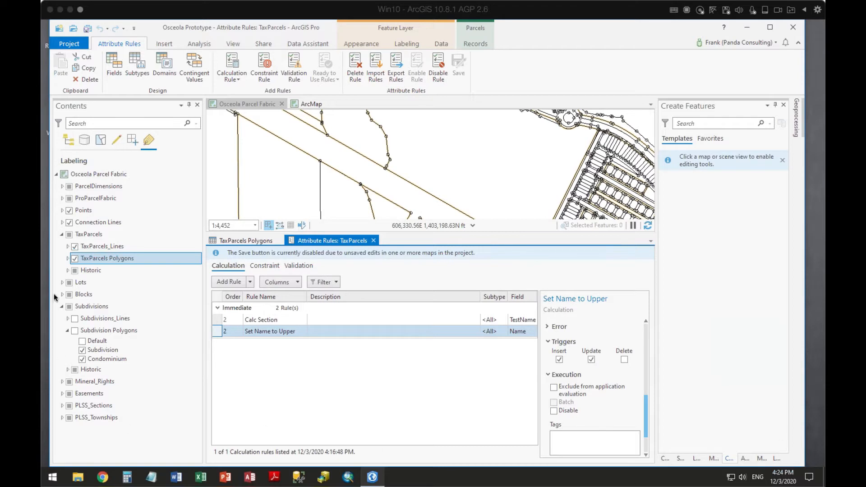
{"action": "left_click", "coordinate": [69, 210]}
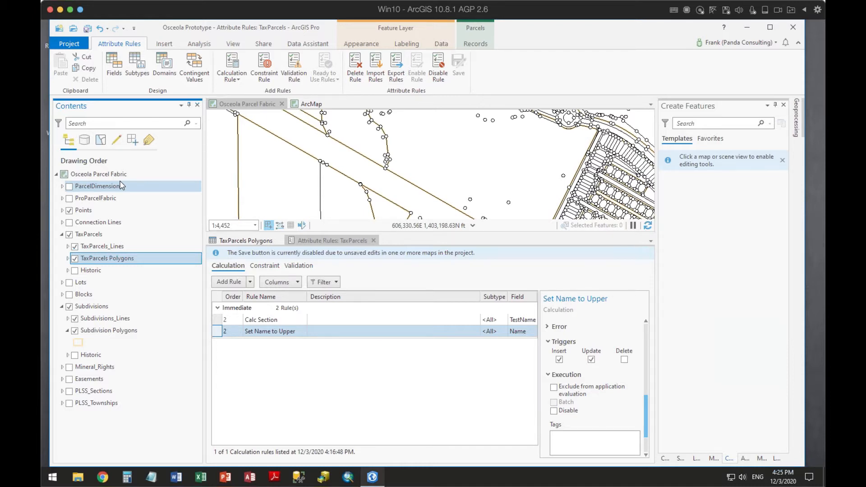
{"action": "left_click", "coordinate": [377, 279]}
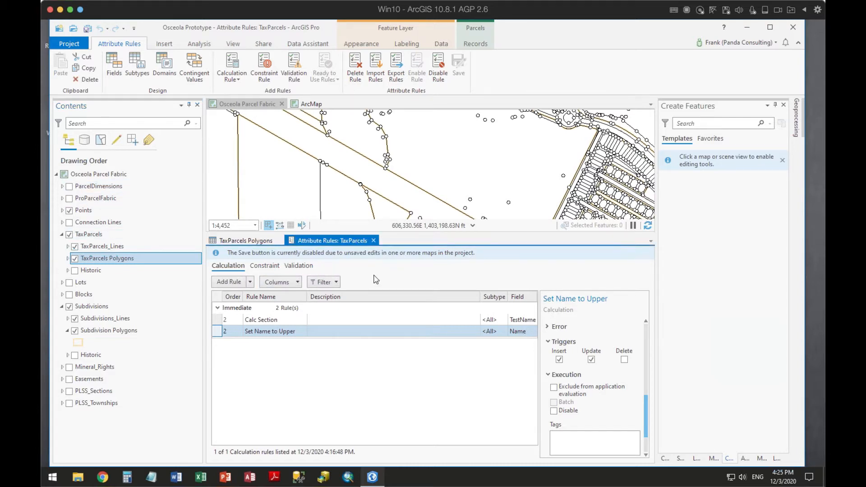
{"action": "left_click", "coordinate": [307, 266]}
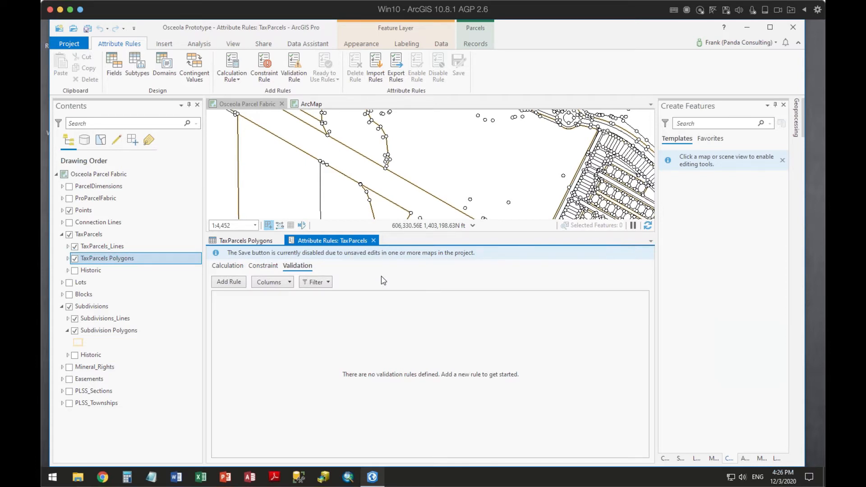
{"action": "left_click", "coordinate": [226, 266]}
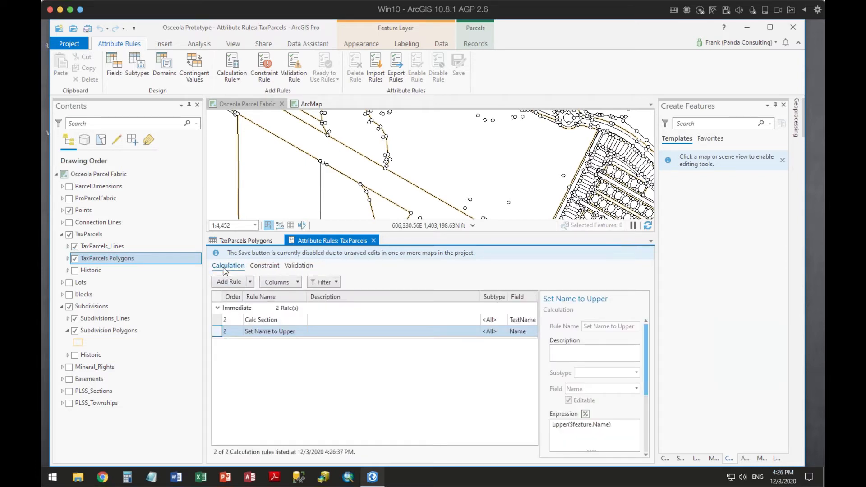